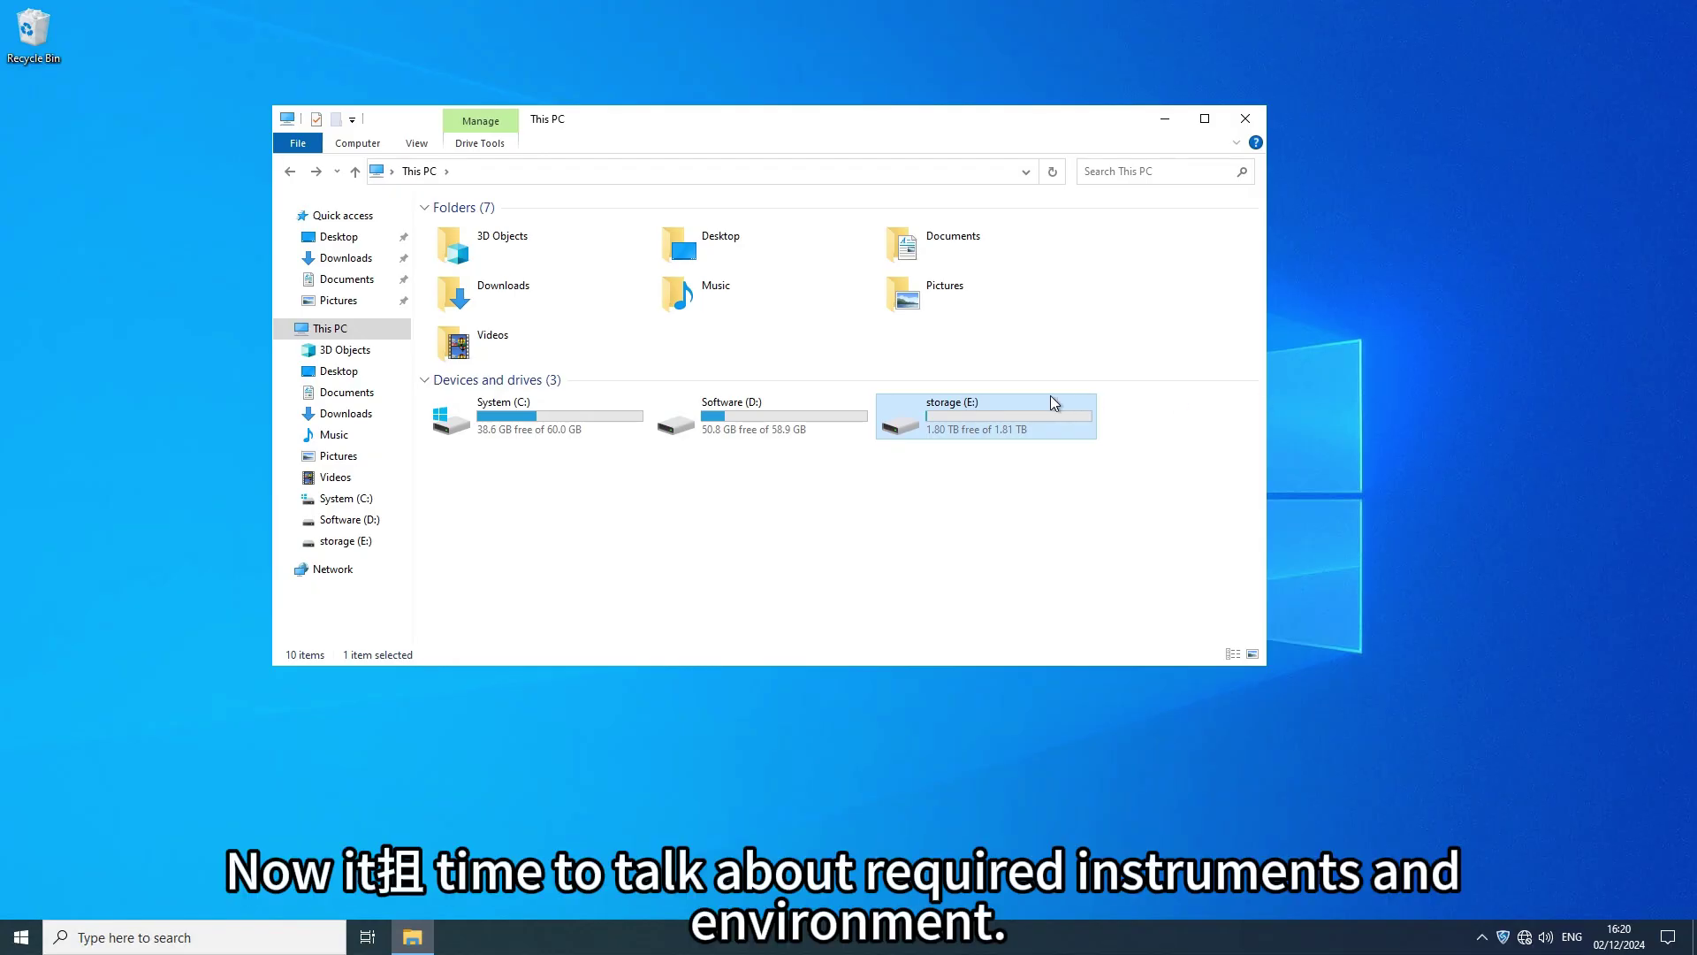
Launch the VisionTrain_CN_STD_V2.2.0_240821 installer from E:\install\VisionTrain_CN_220
double_click(979, 411)
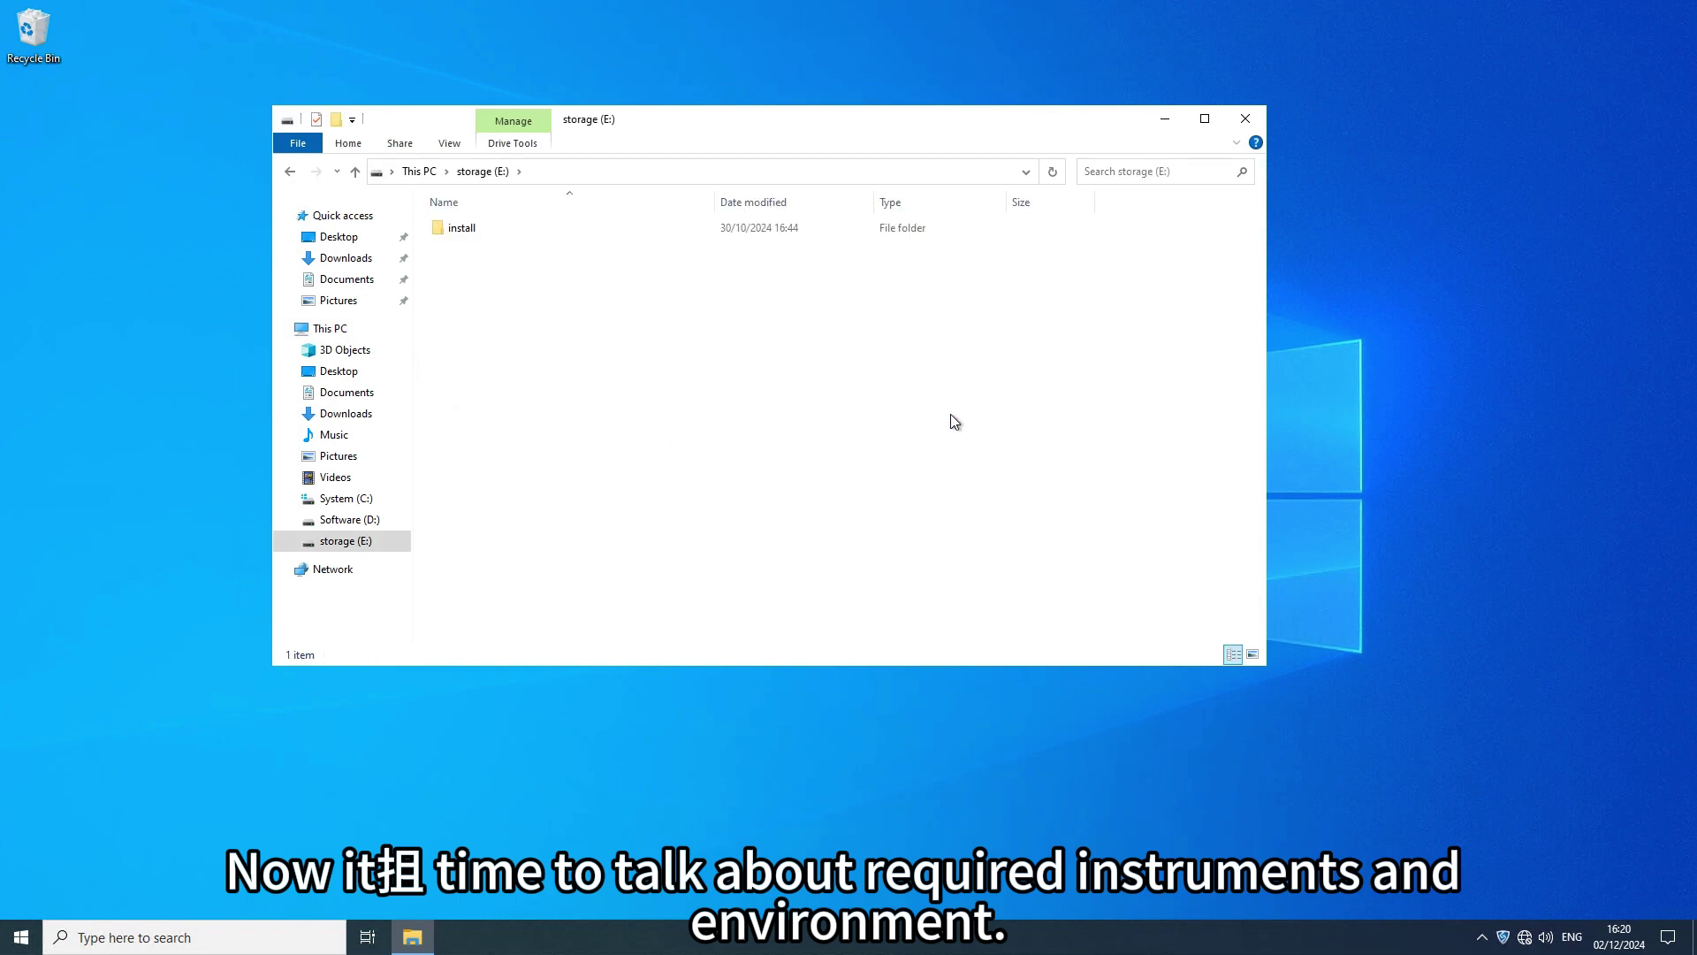
double_click(469, 232)
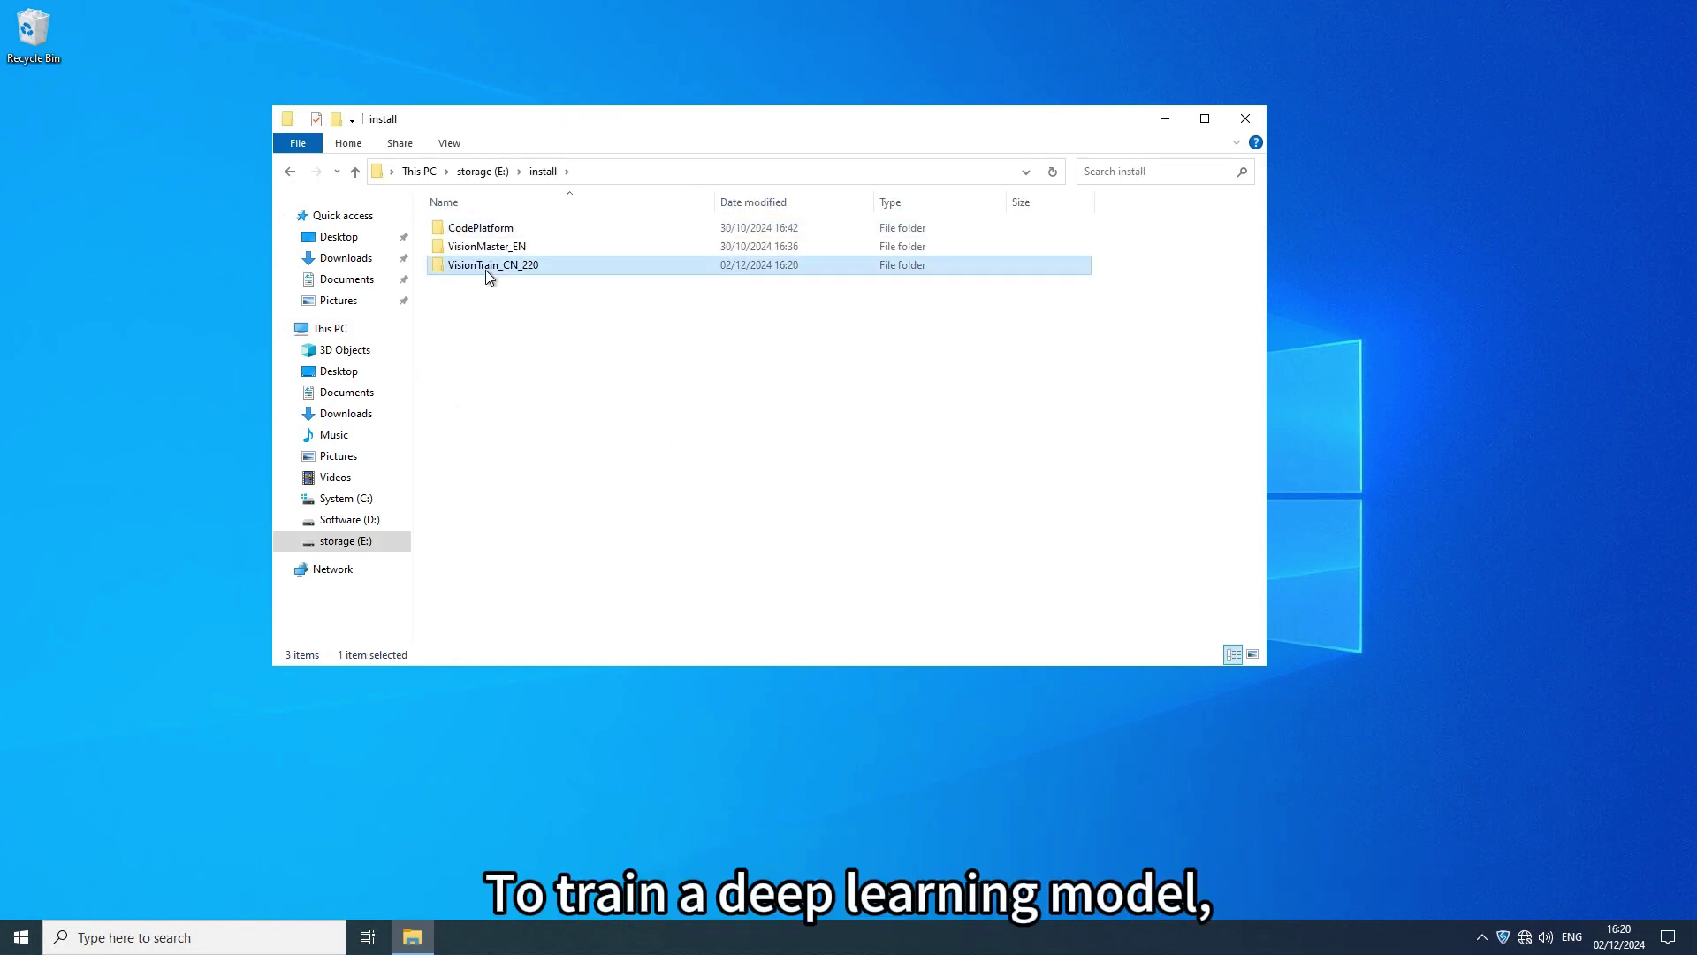
double_click(486, 265)
double_click(489, 246)
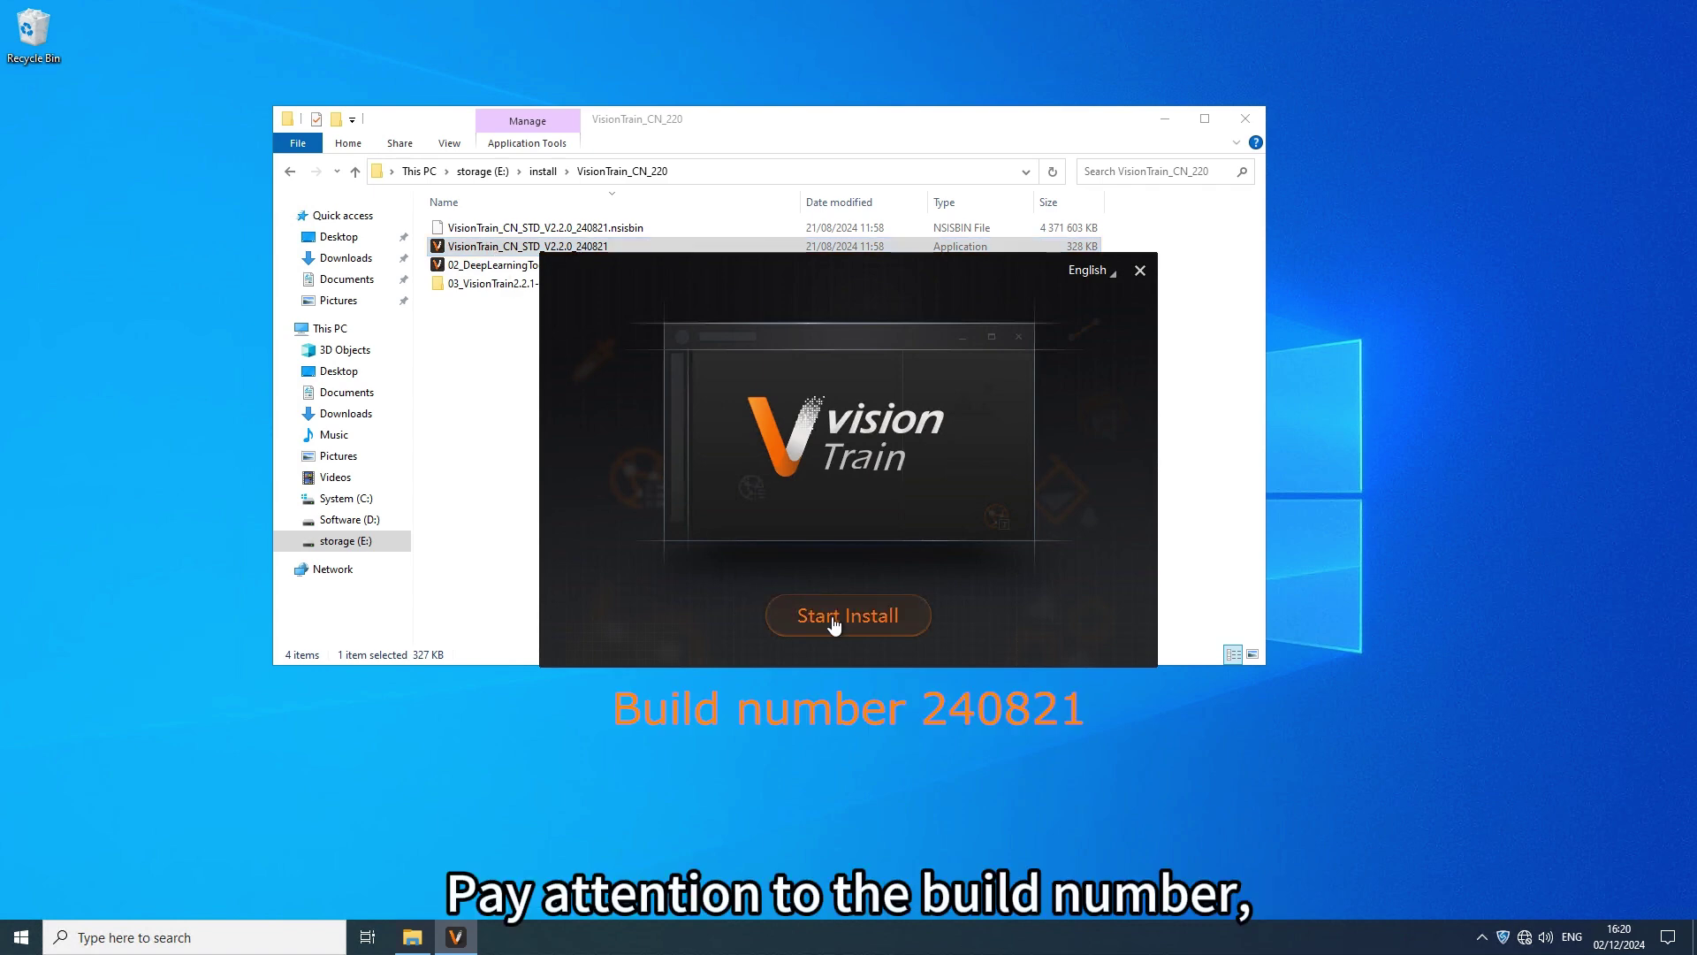
Start the installation, accept the licence and choose Software (D:) as the install location
left_click(831, 617)
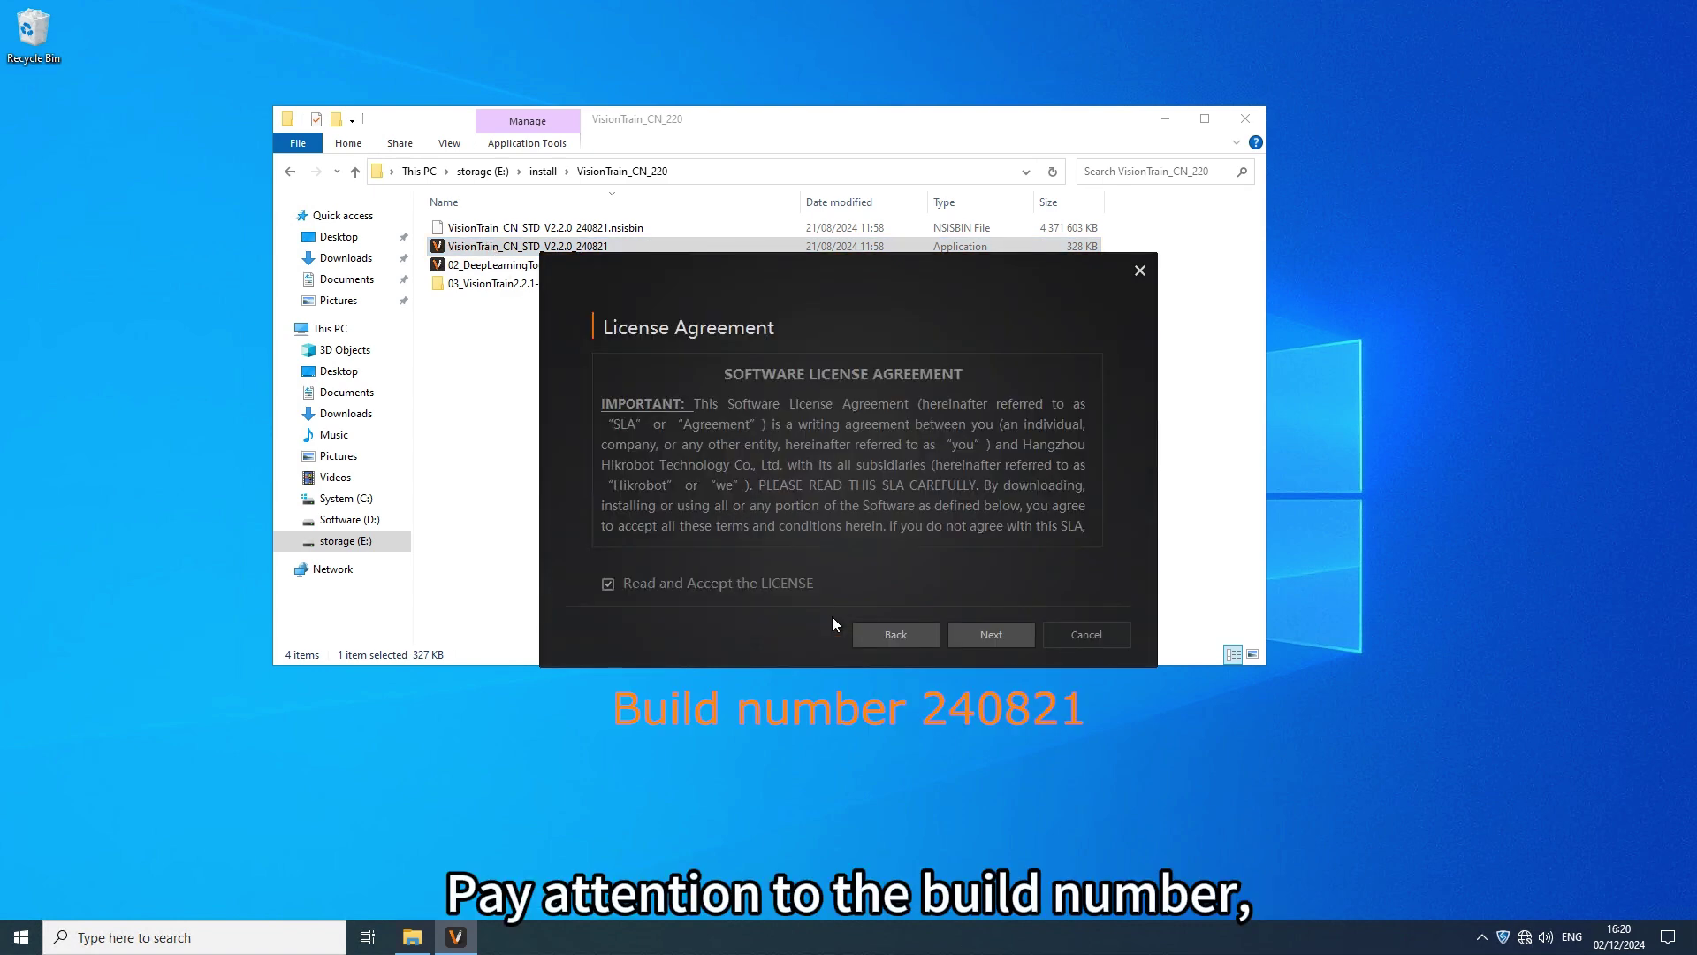
left_click(983, 636)
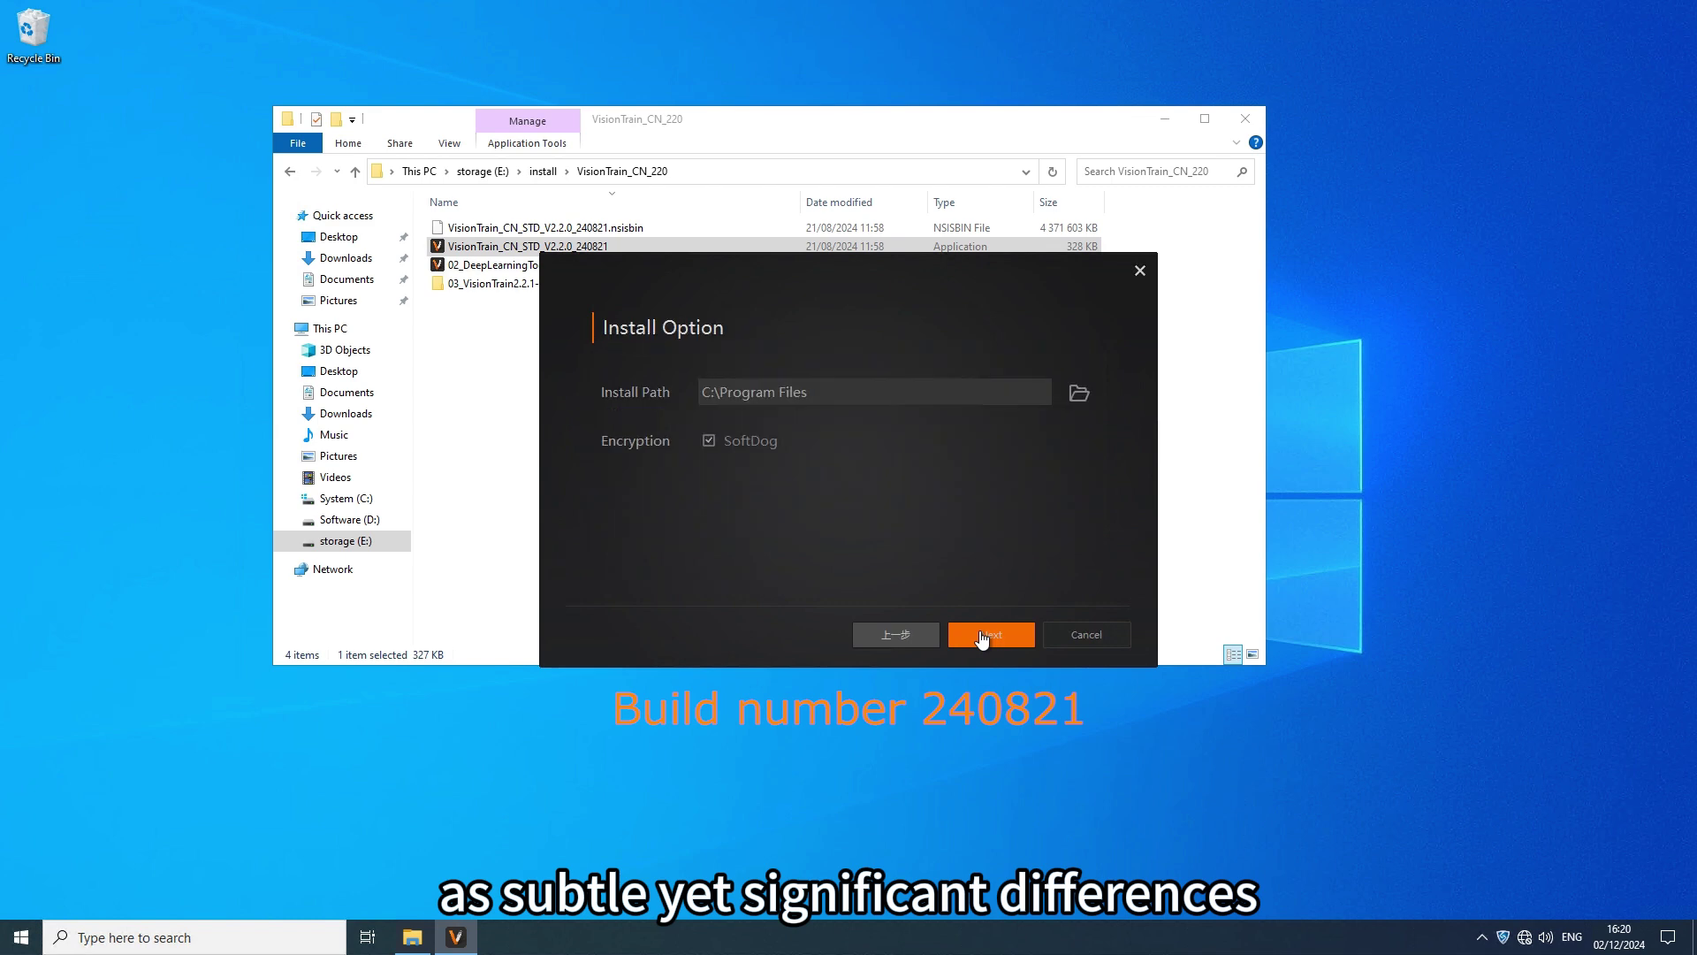
left_click(1077, 398)
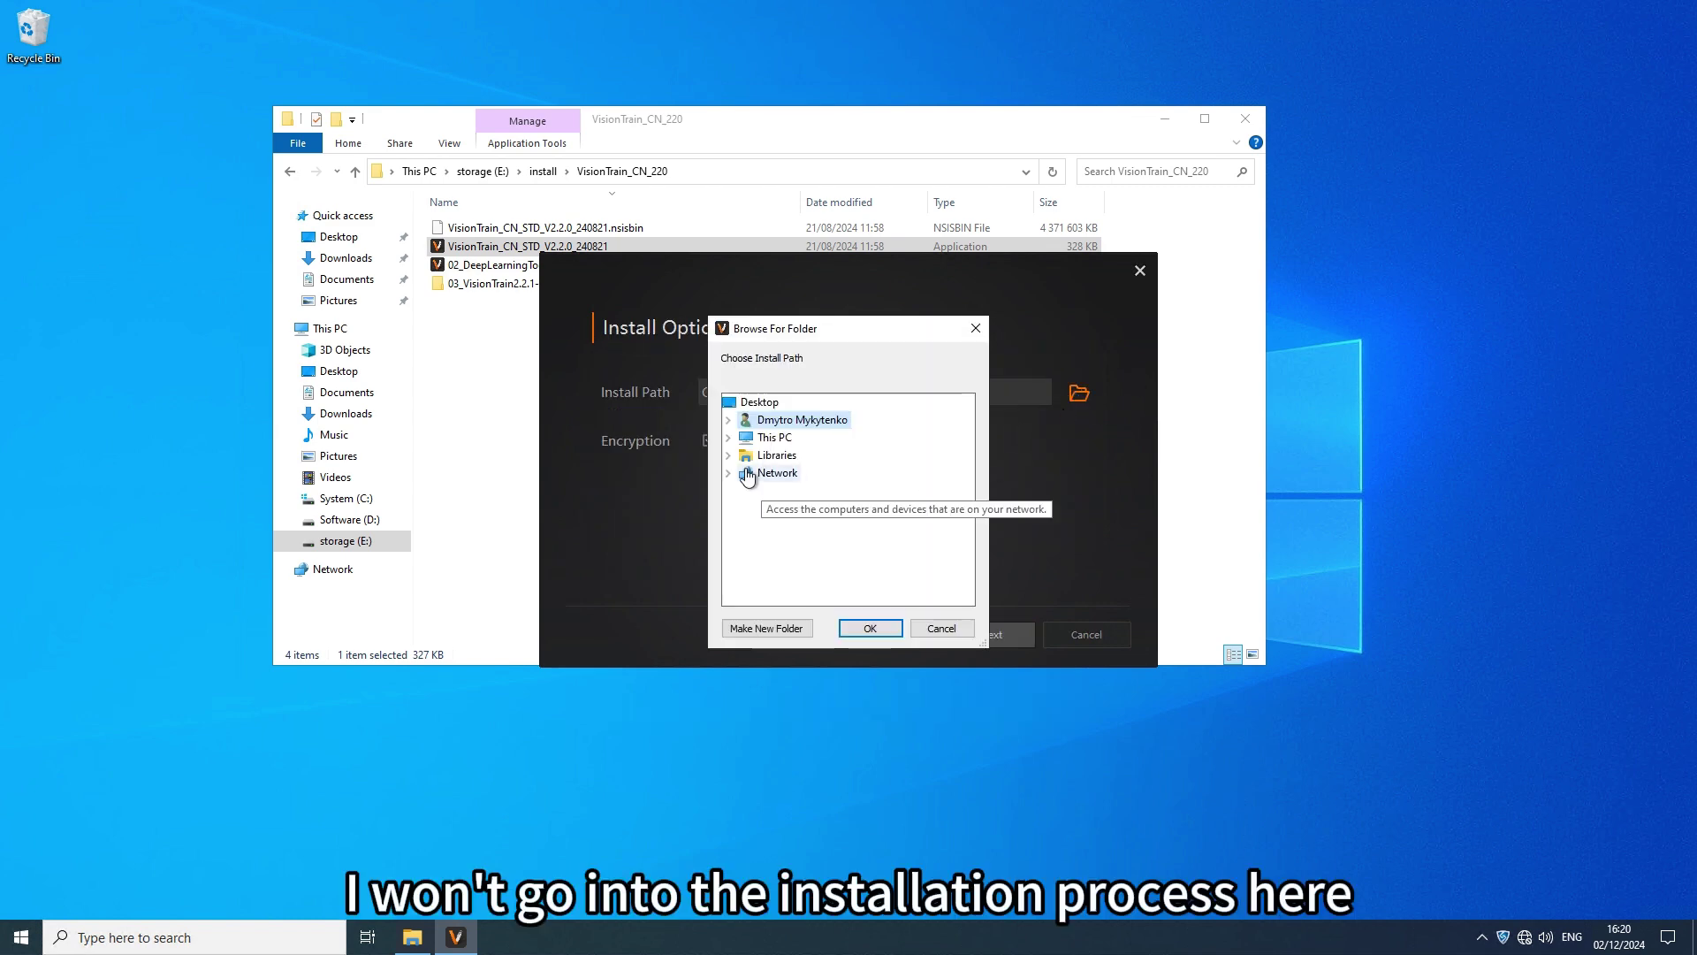
left_click(728, 437)
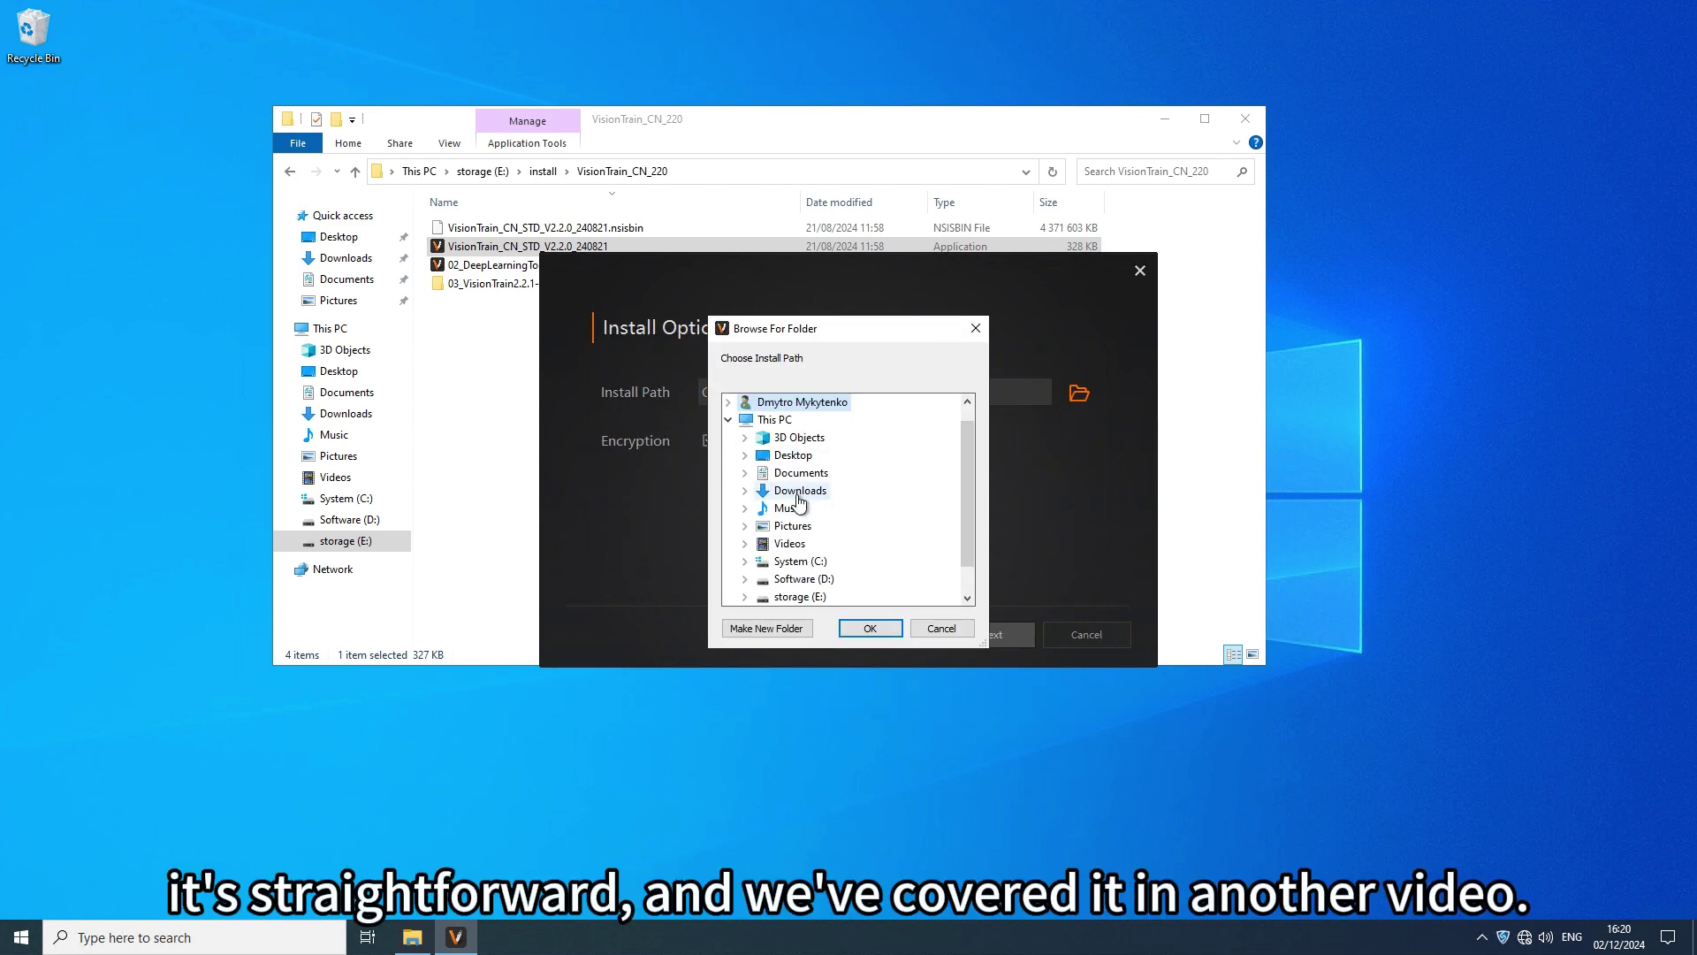
left_click(799, 580)
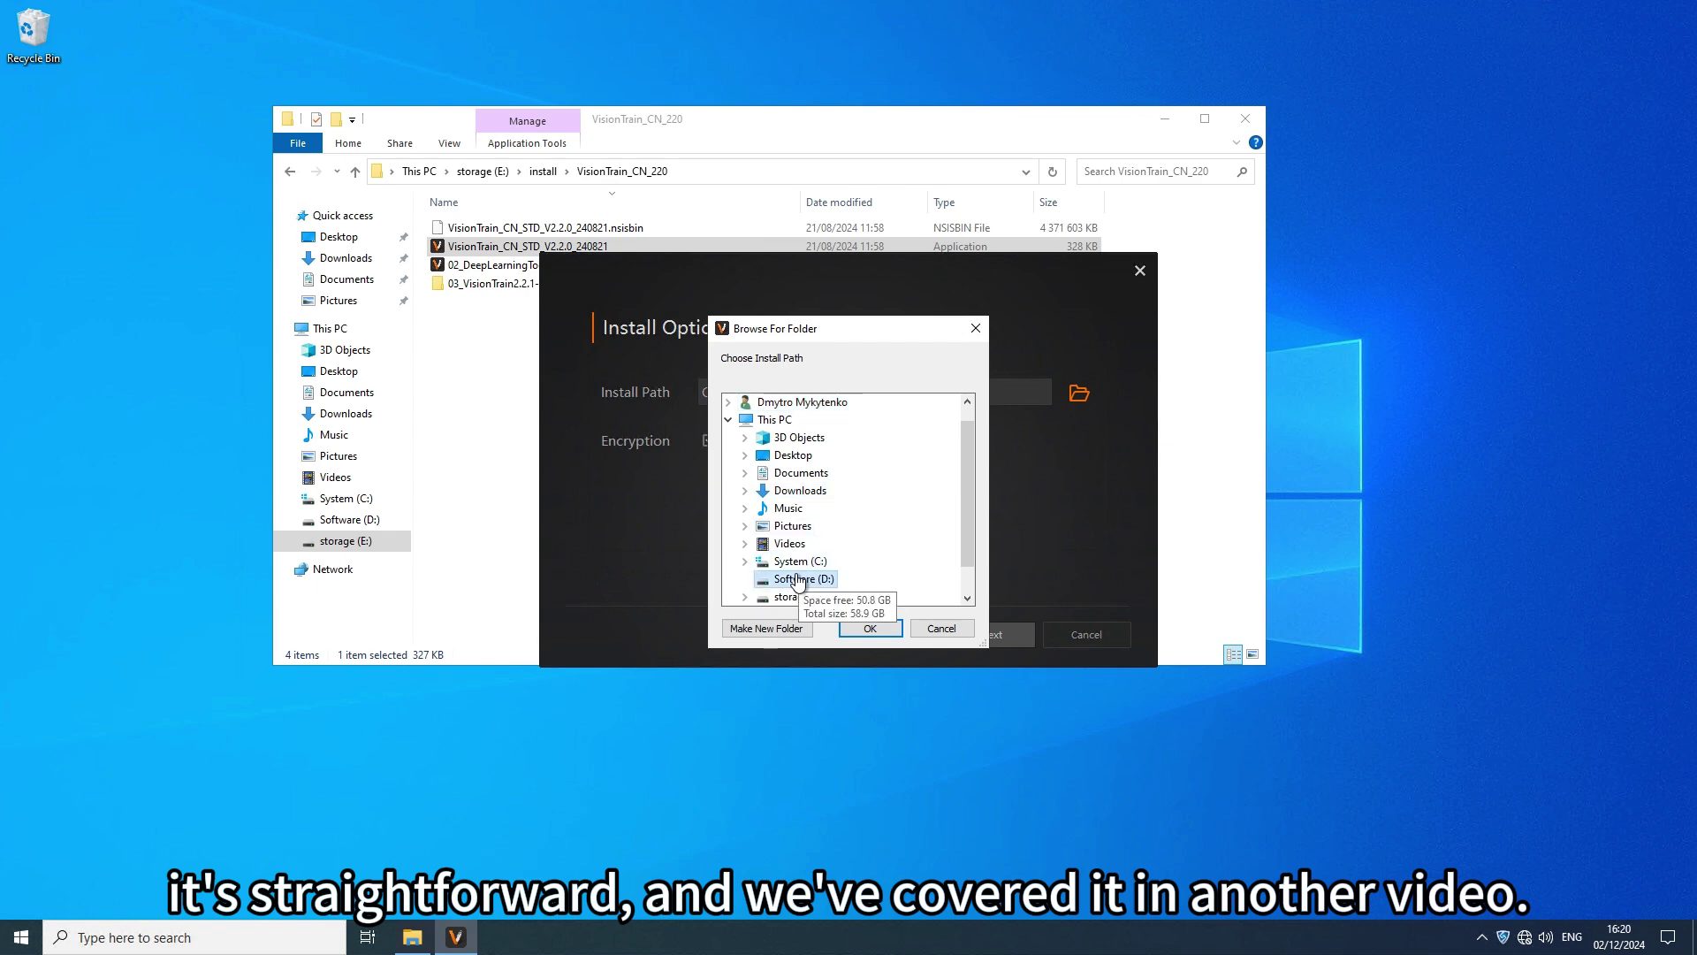
left_click(868, 627)
Set the install path to D:\VisionTrain, install, and close the finished installer
left_click(763, 393)
left_click(763, 395)
type("\\VisionTrain")
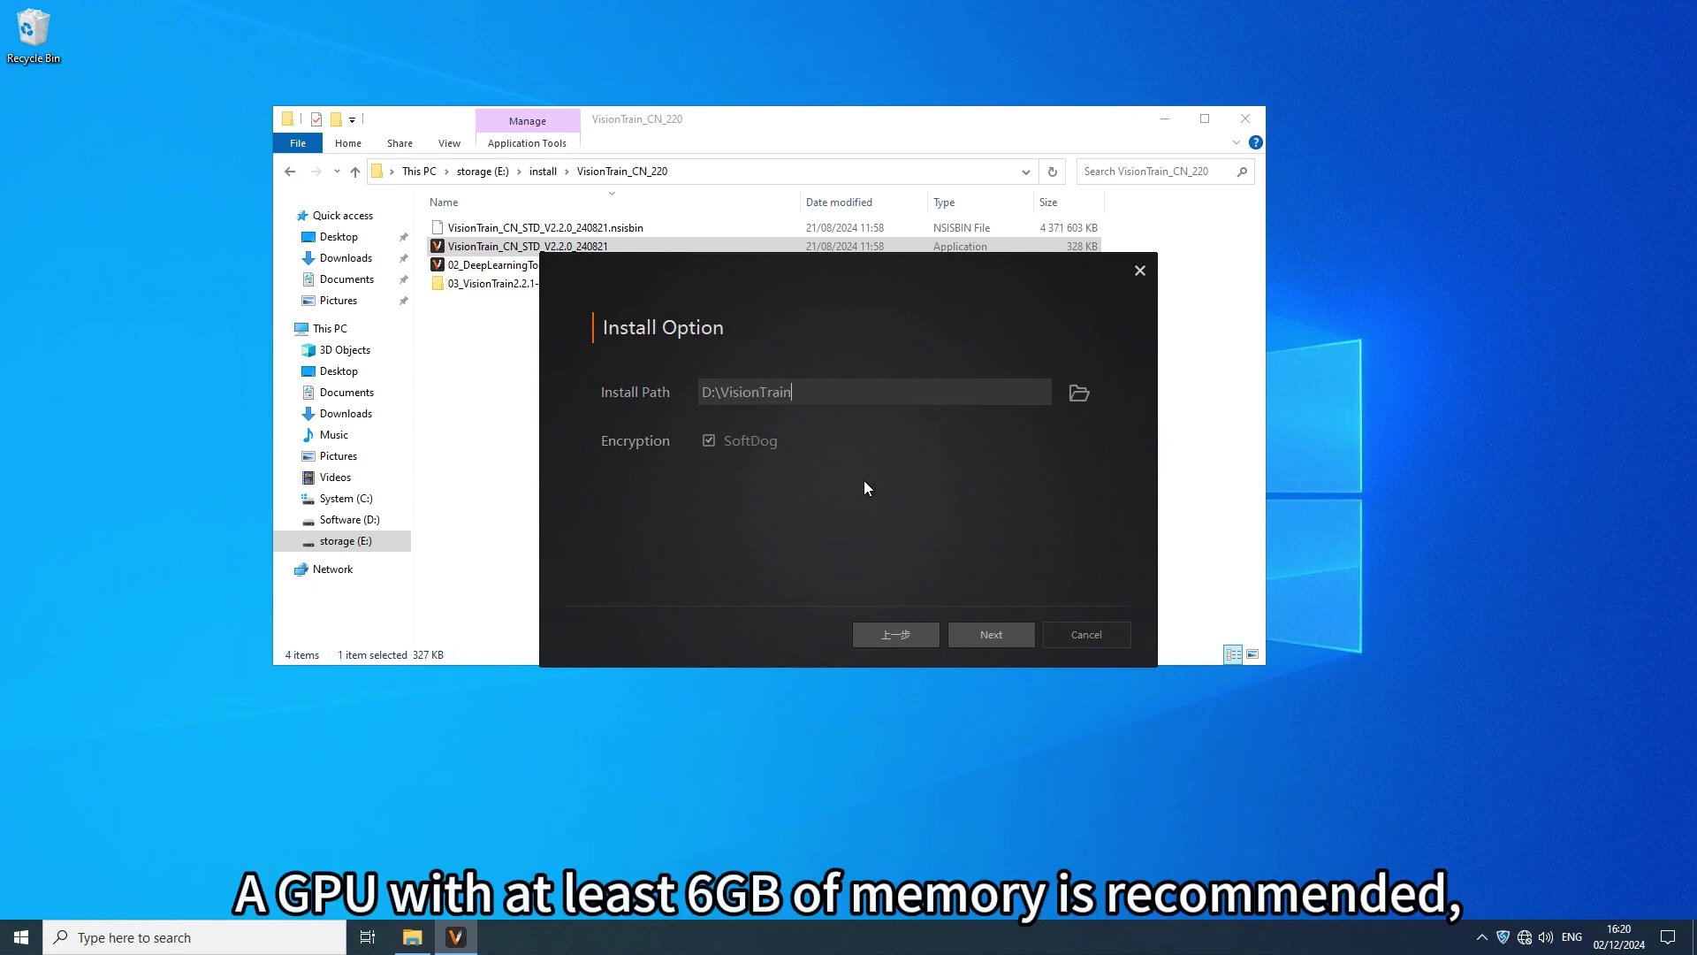
left_click(978, 637)
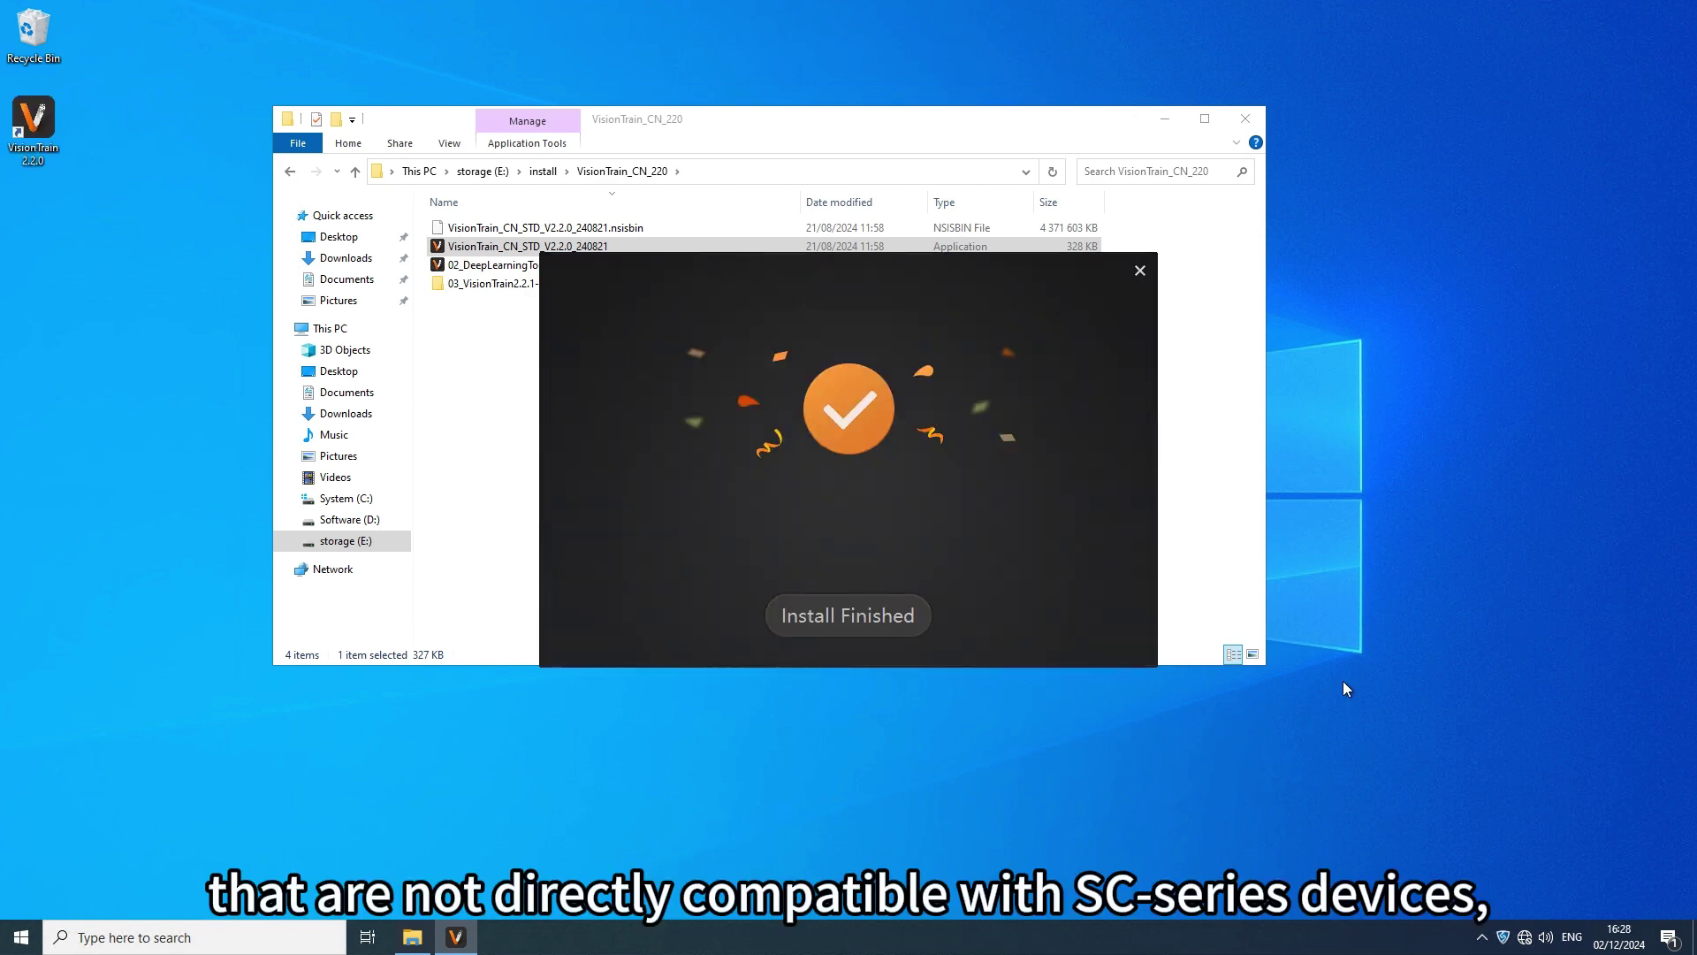
left_click(833, 615)
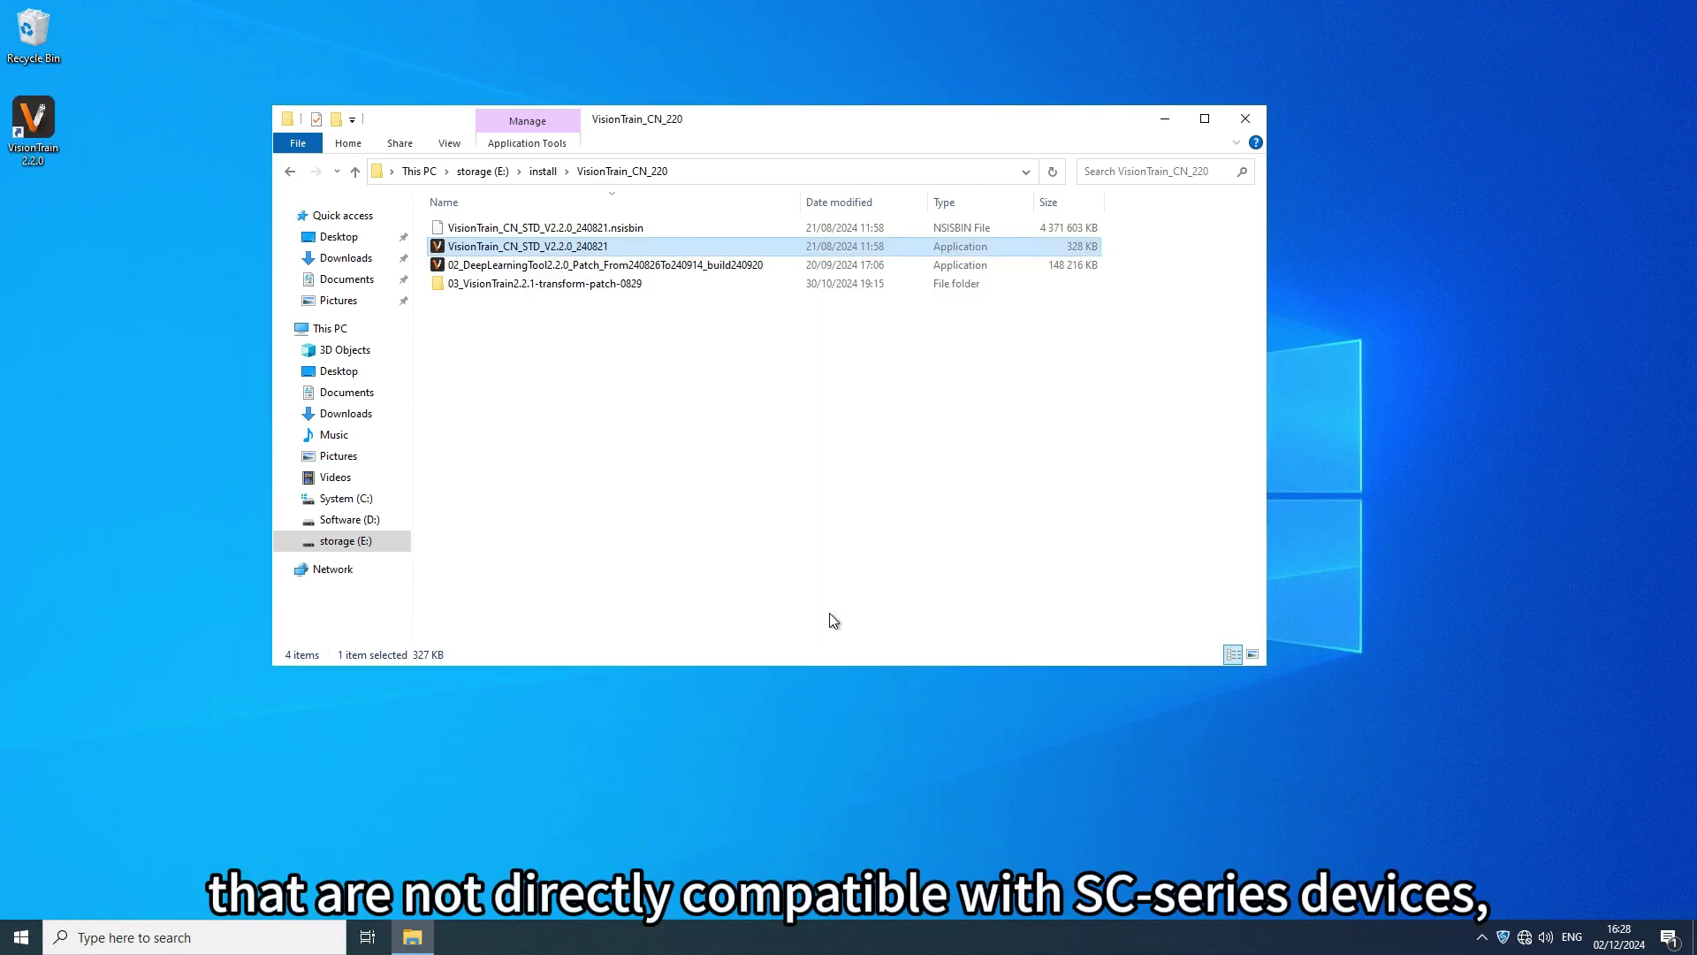
Run the 02_DeepLearningTool patch installer into D:\VisionTrain\VisionTrain2.2.0
double_click(619, 267)
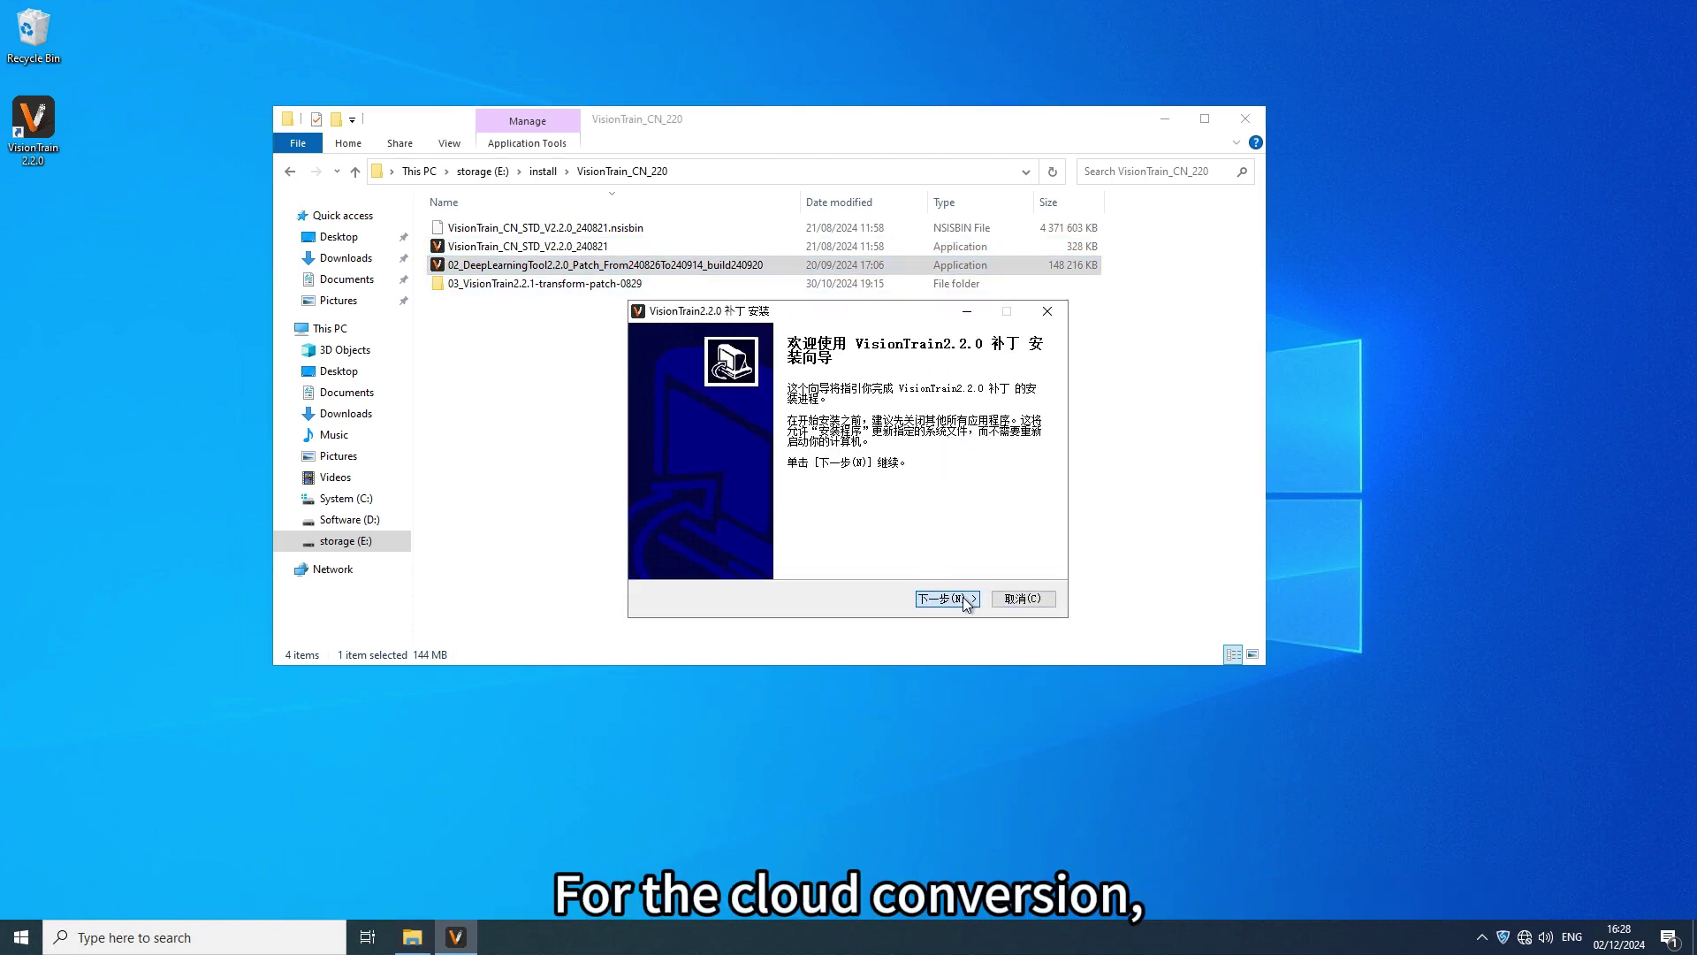
left_click(964, 600)
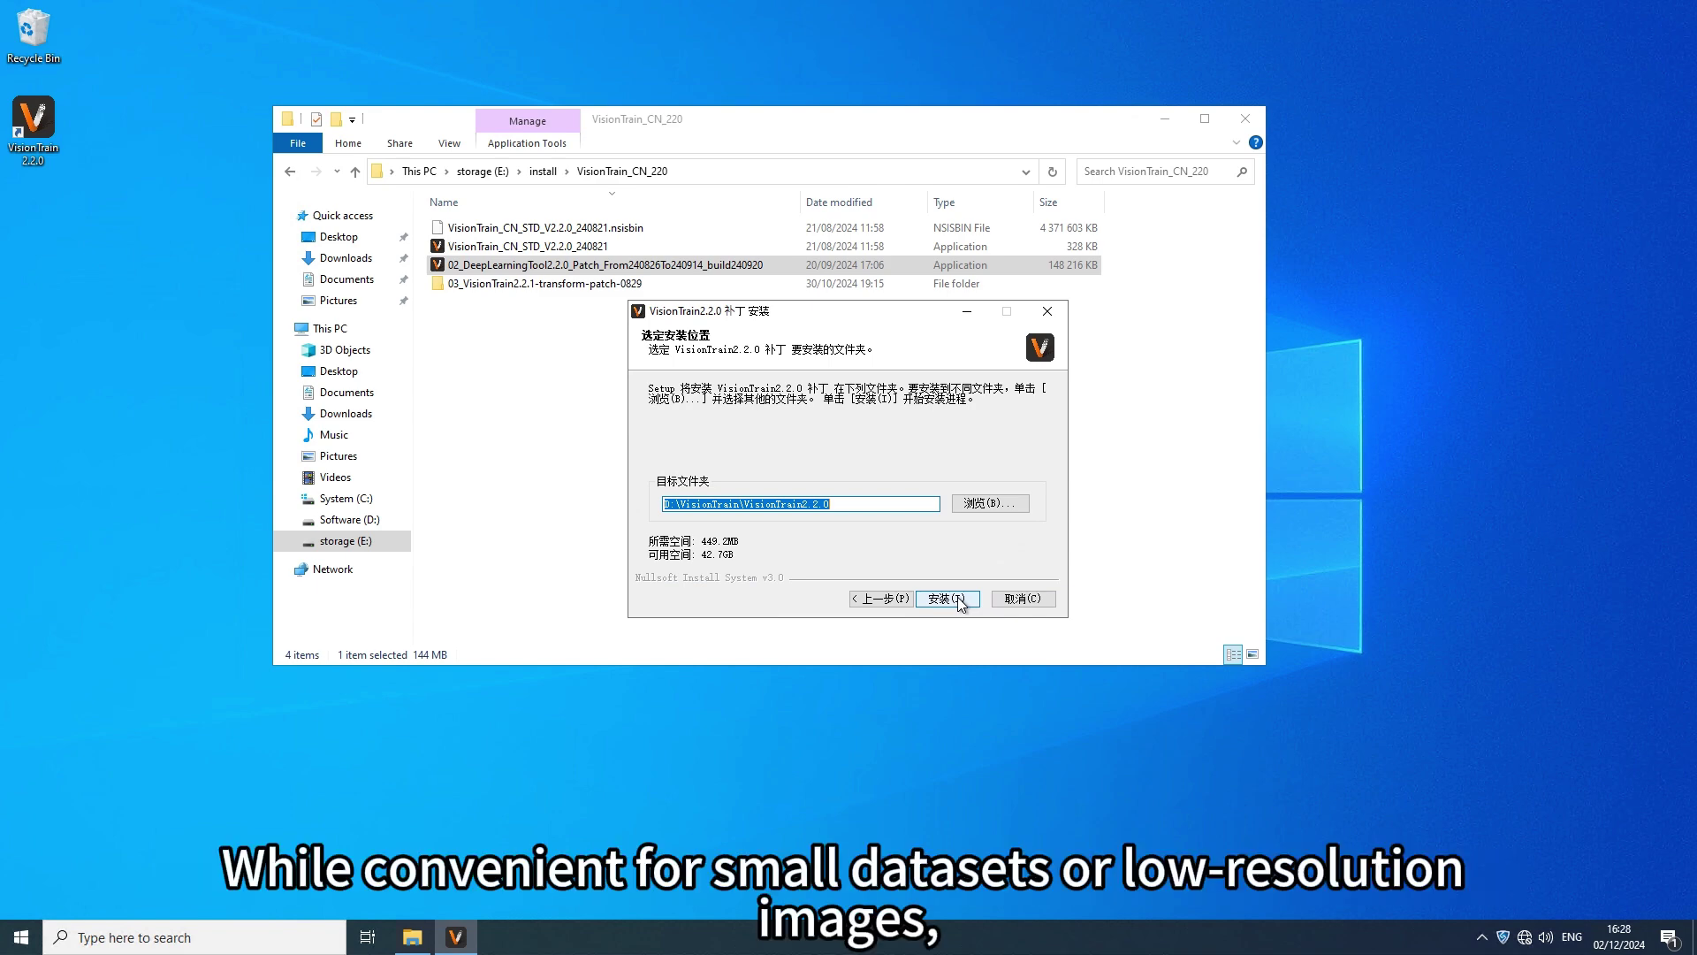
left_click(961, 603)
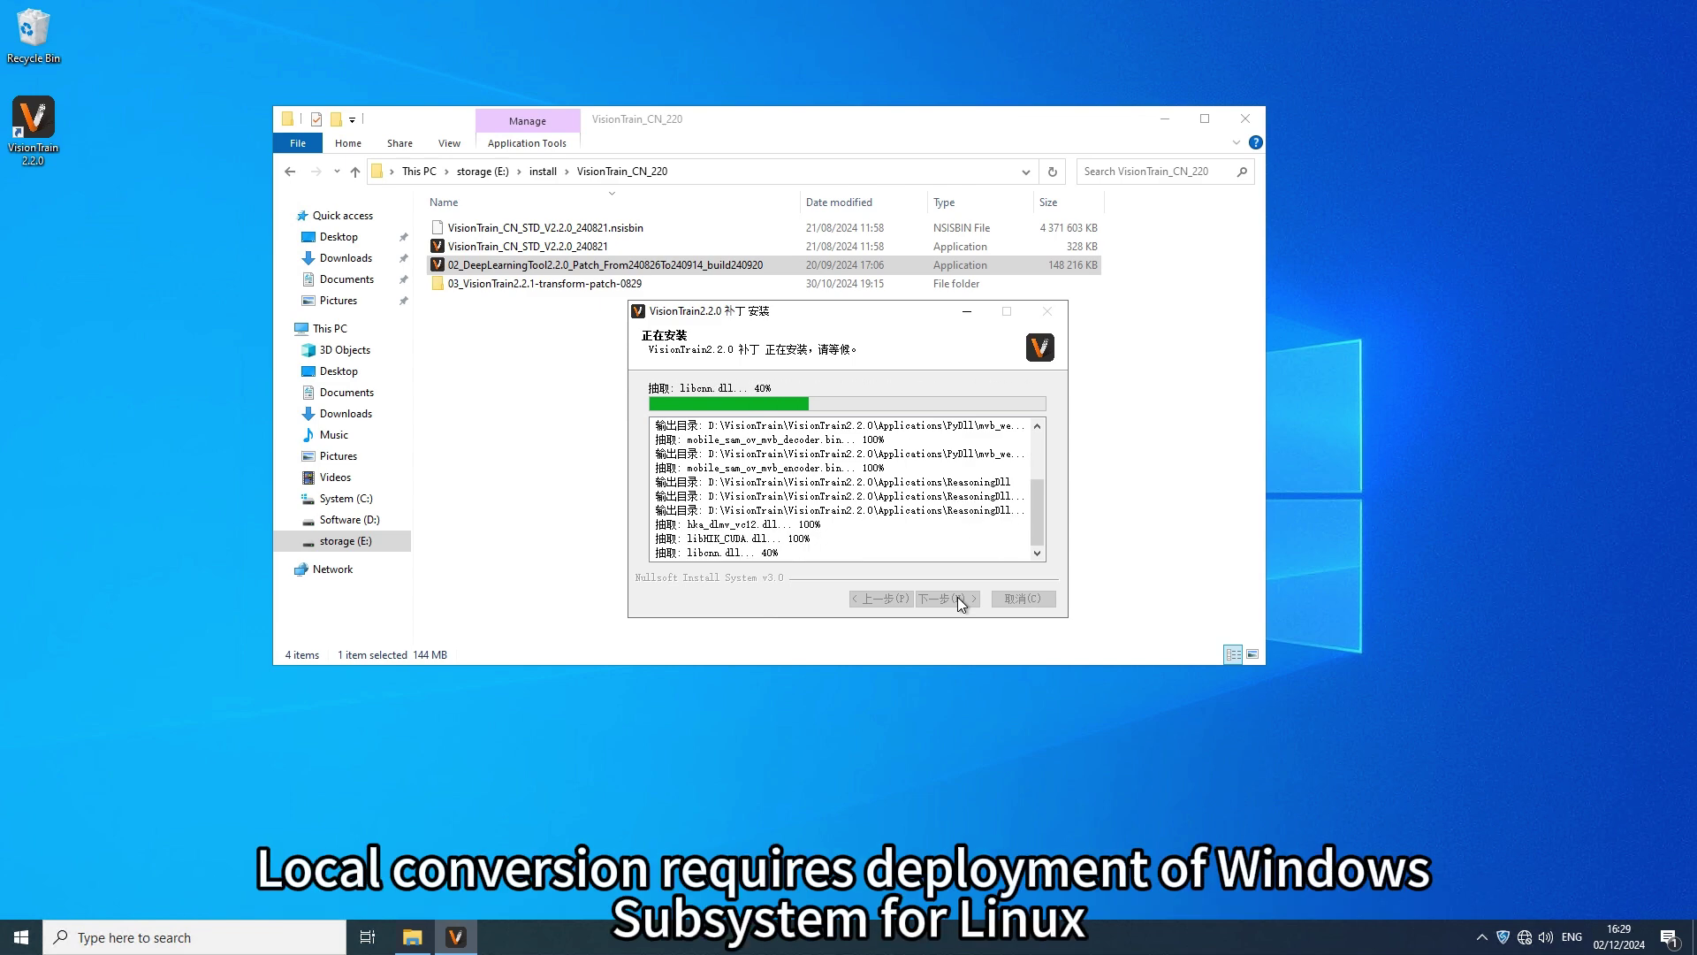
Finish and close the completed VisionTrain patch installer
left_click(957, 598)
left_click(945, 601)
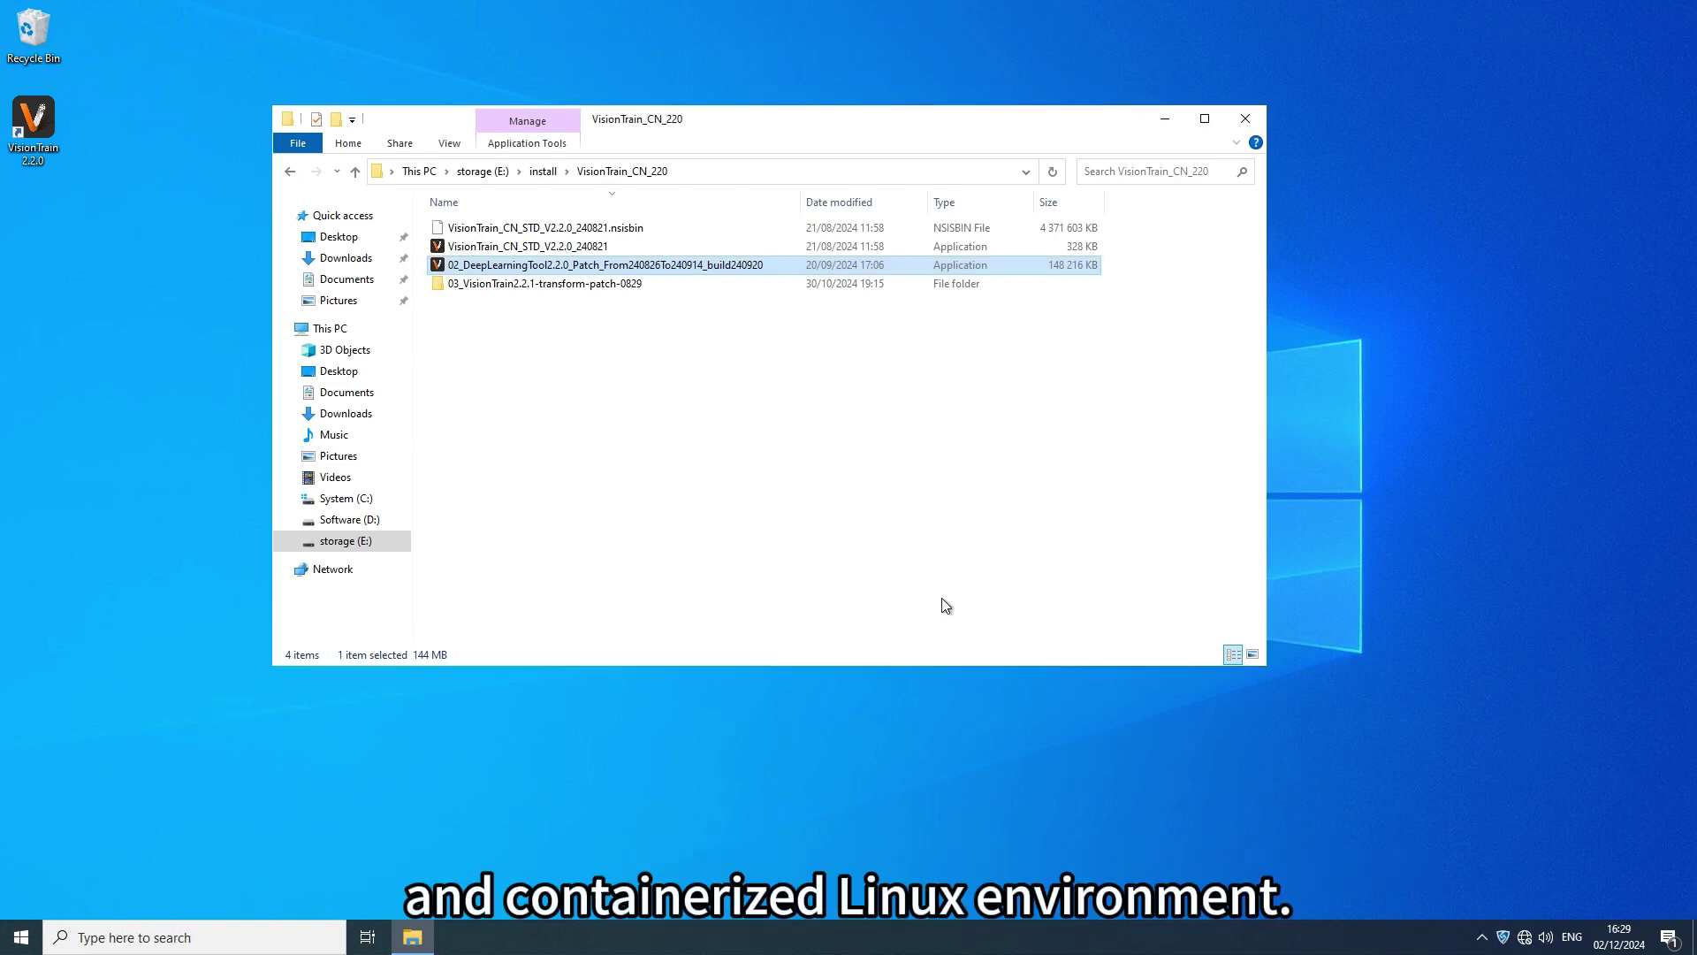
left_click(879, 497)
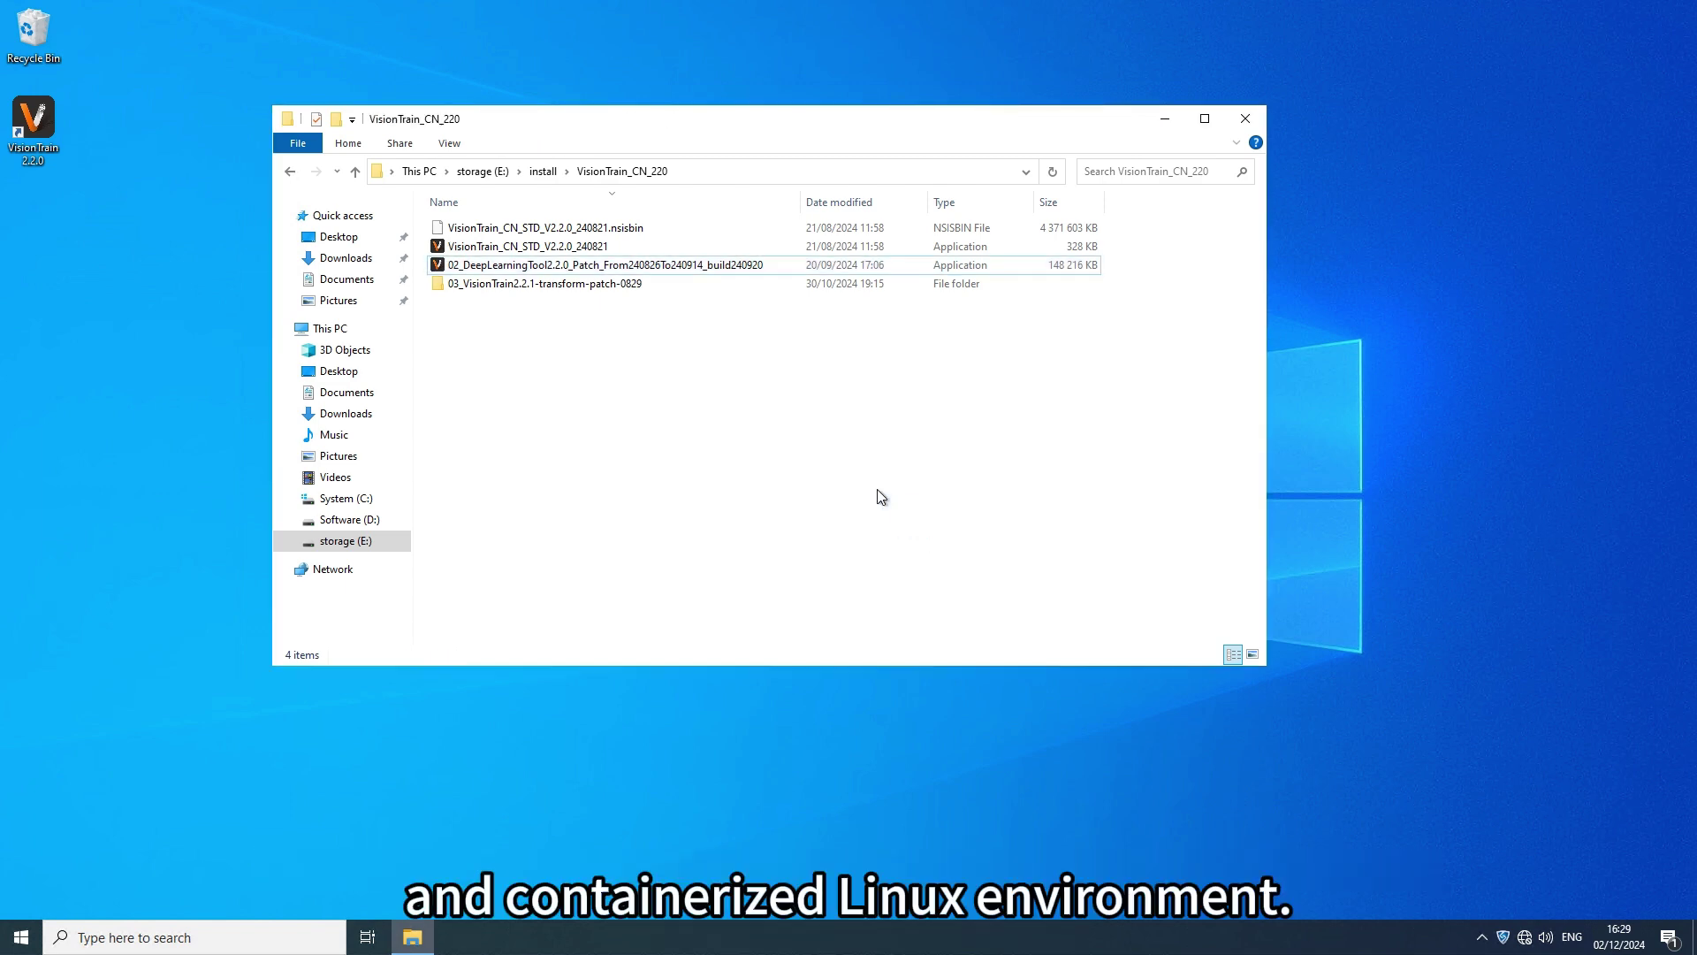
Run wsl_install from 03_VisionTrain2.2.1-transform-patch-0829\Setup to install WSL and Ubuntu
double_click(531, 285)
double_click(468, 230)
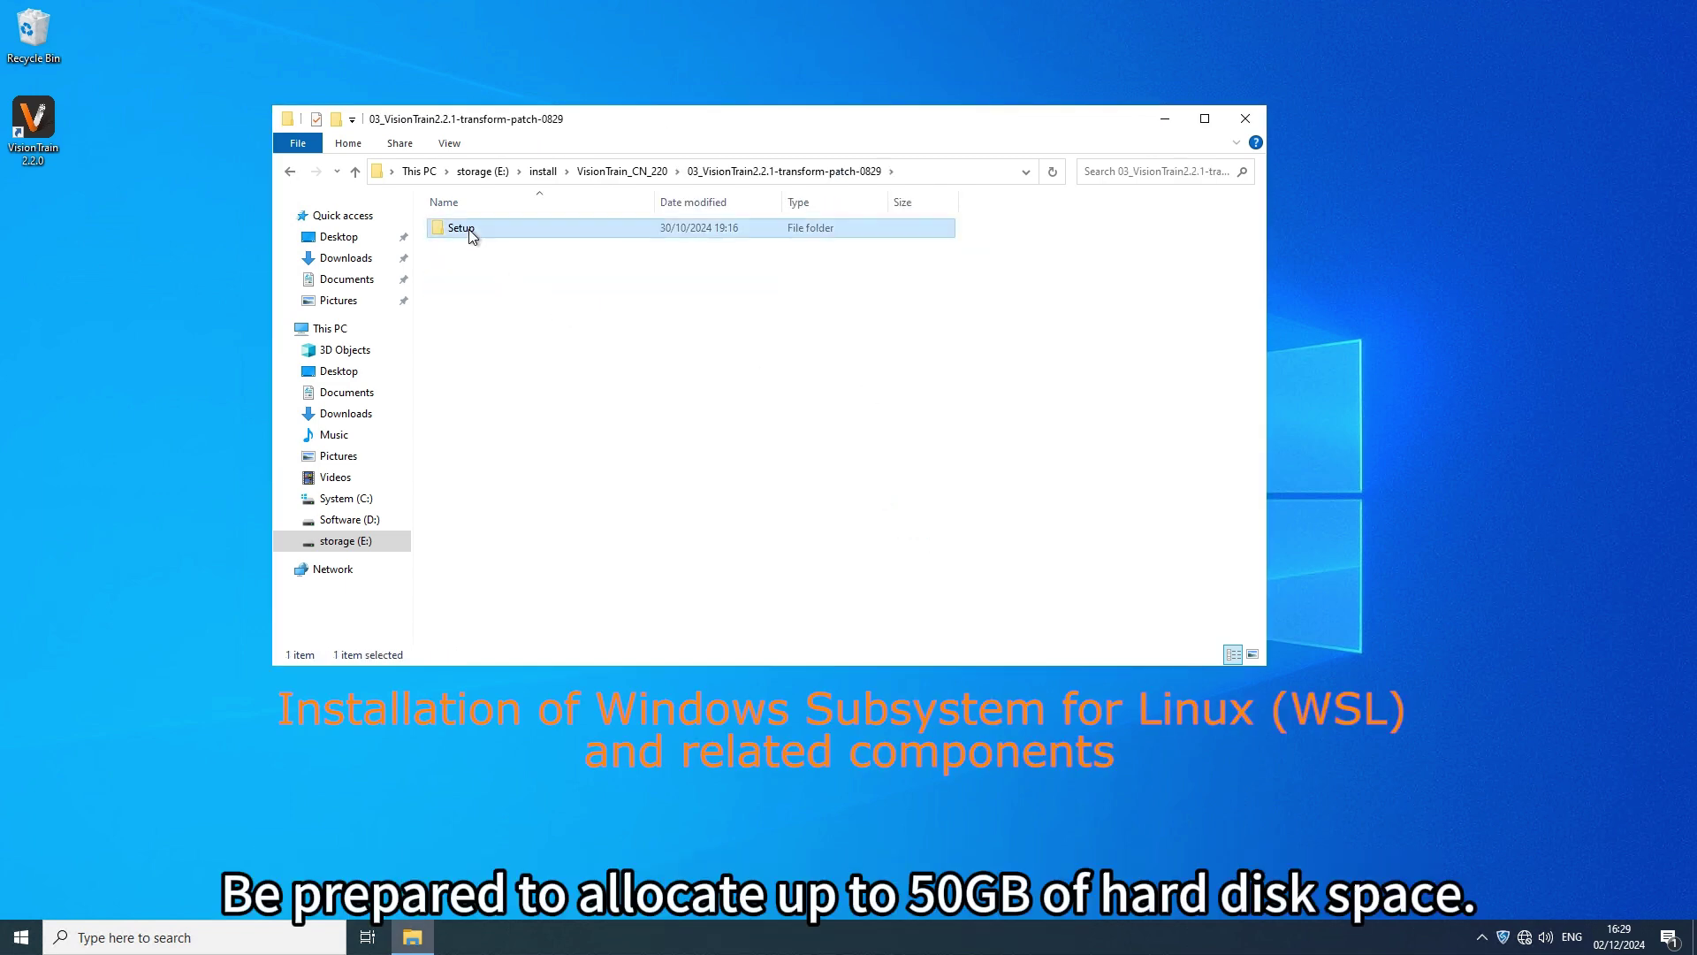
double_click(492, 265)
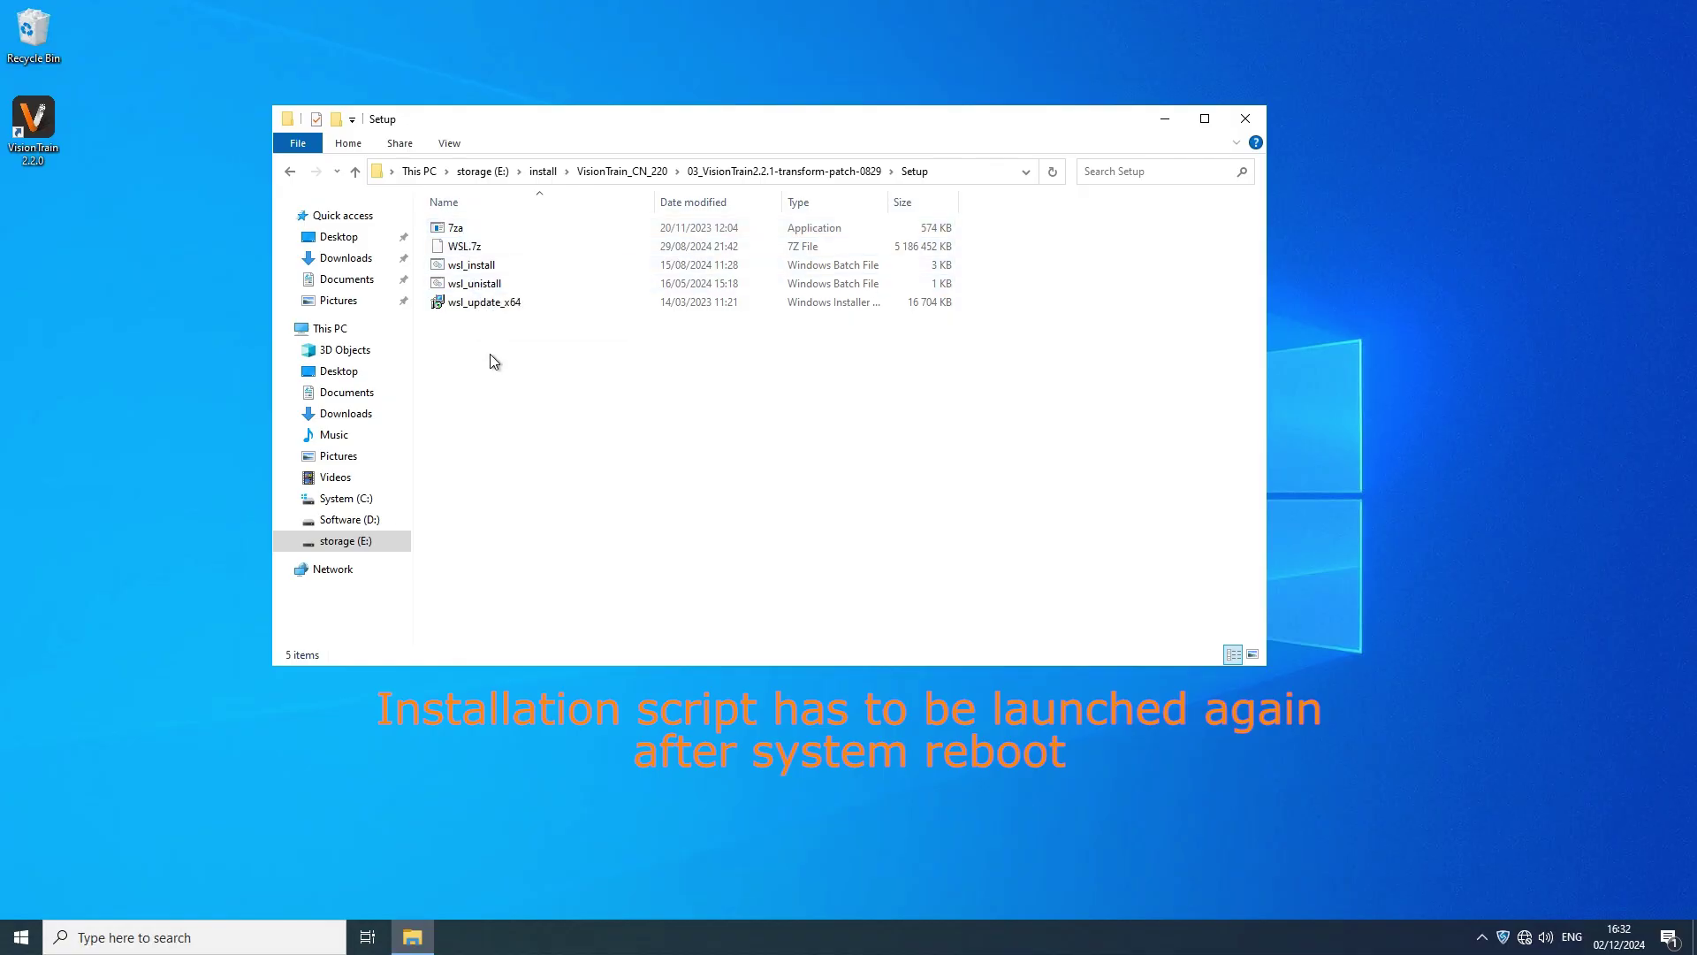
double_click(470, 265)
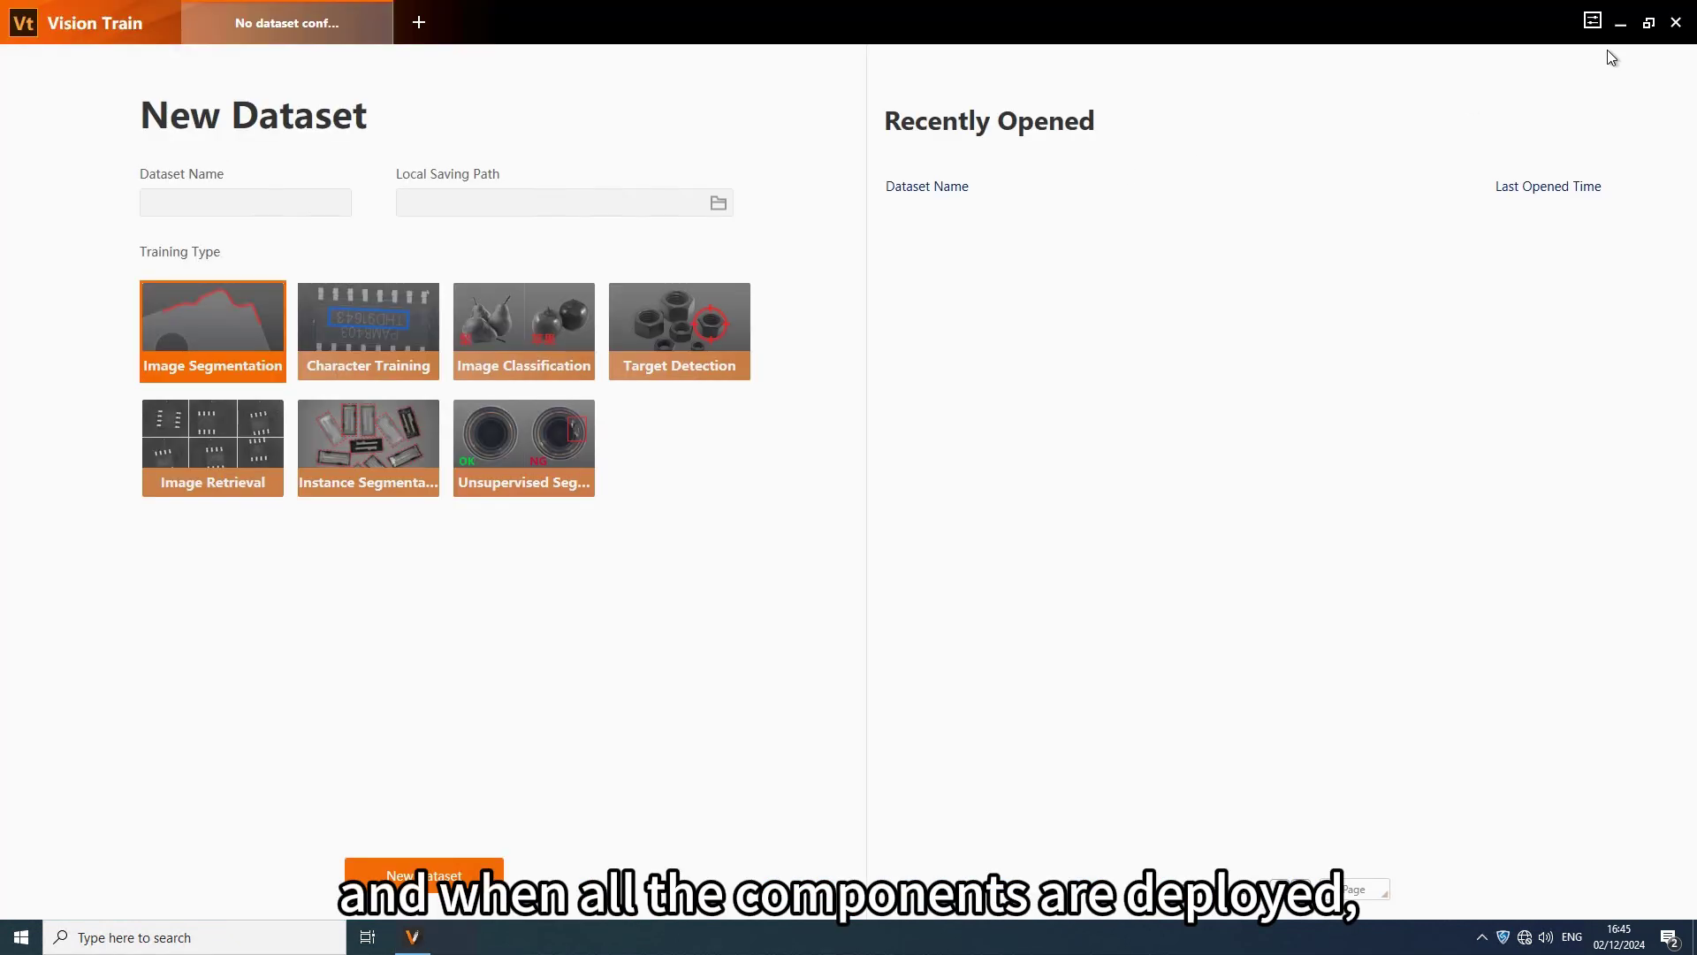
Enable Convert Model Format in System Settings > Software setup, save, and close VisionTrain
left_click(1592, 21)
left_click(1556, 52)
left_click(640, 415)
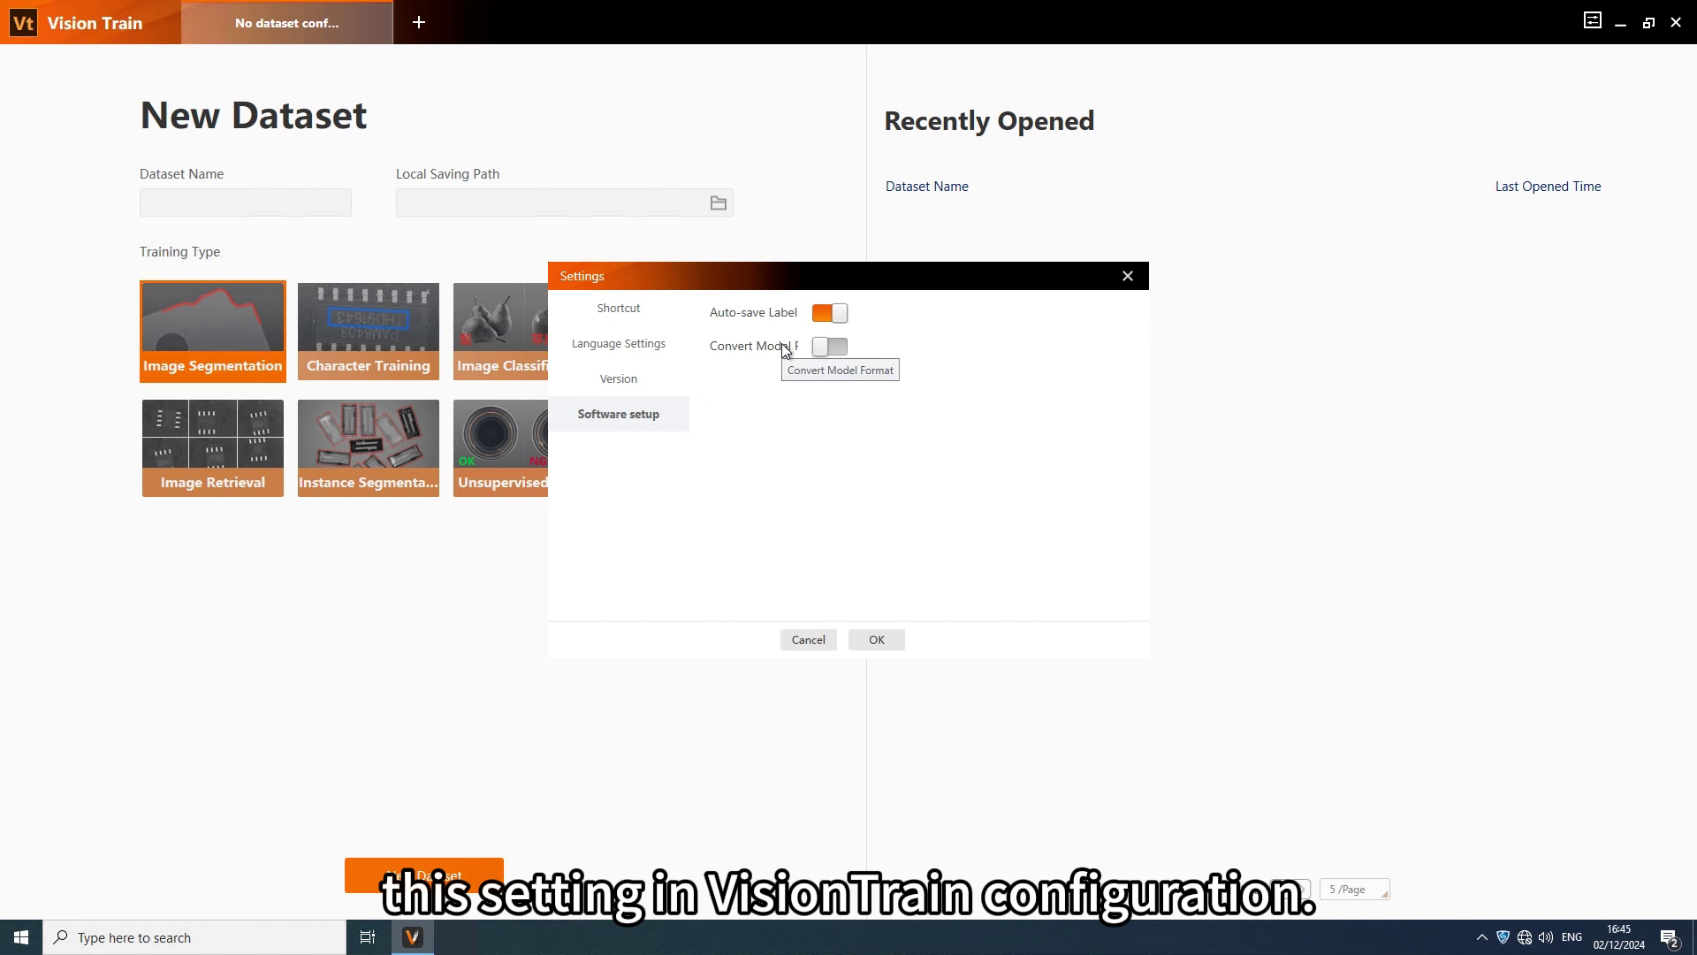
left_click(829, 348)
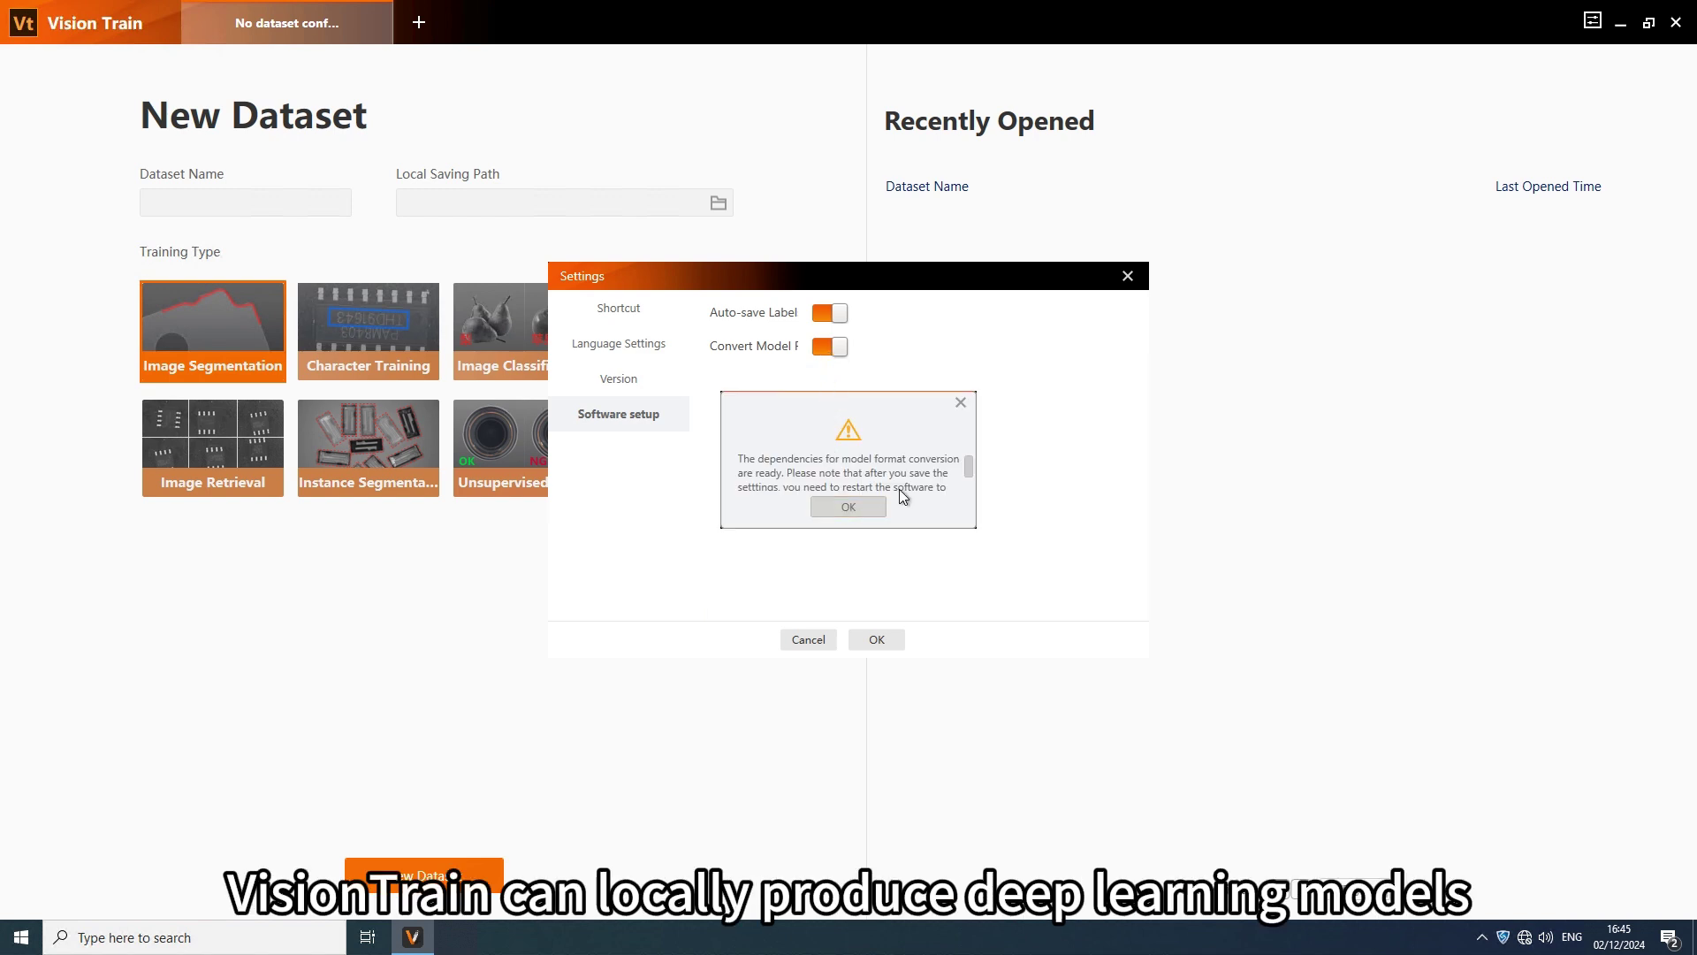
left_click_drag(969, 468, 968, 479)
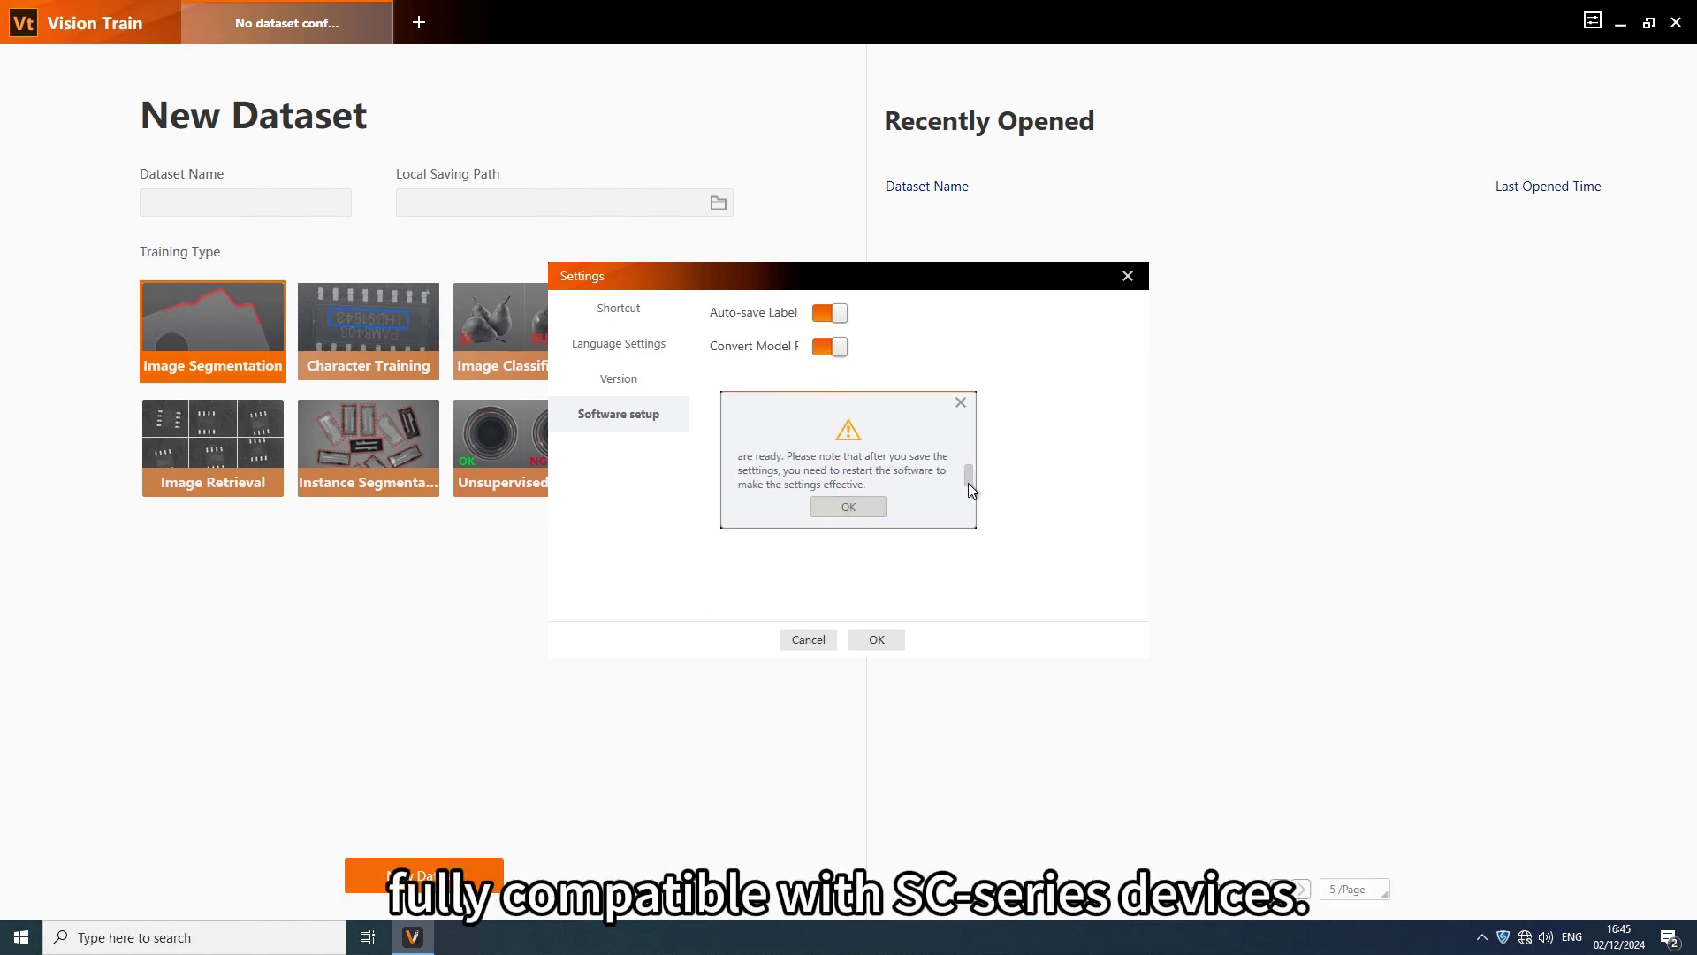
left_click(866, 508)
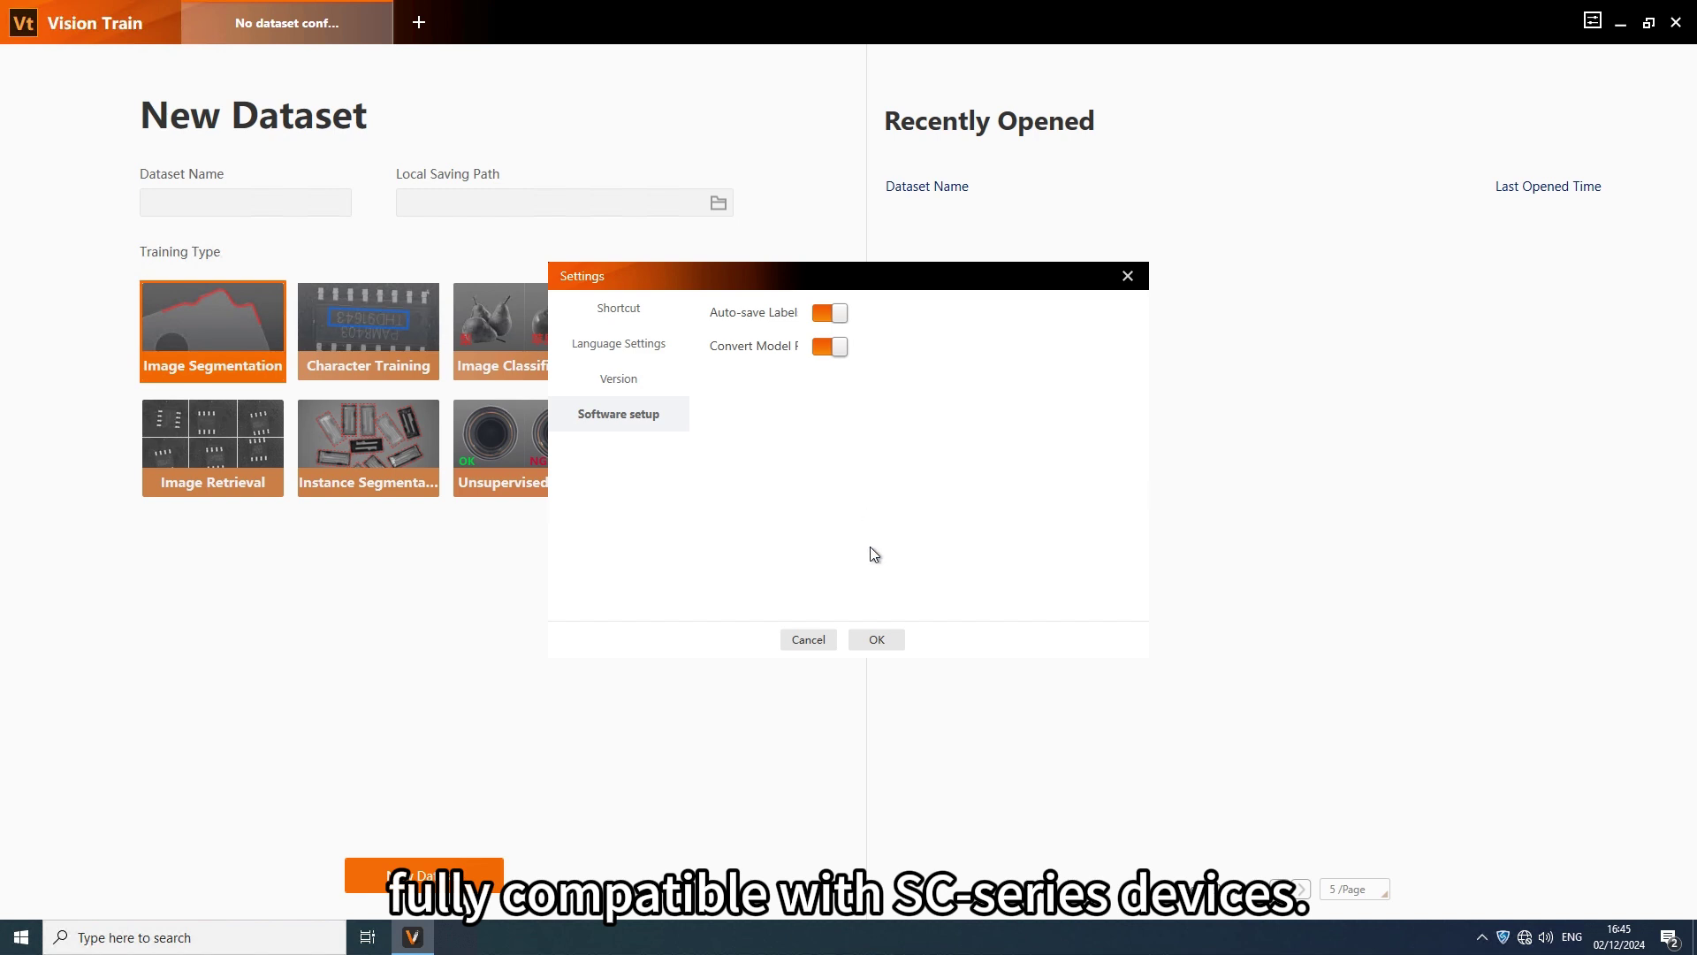
left_click(877, 638)
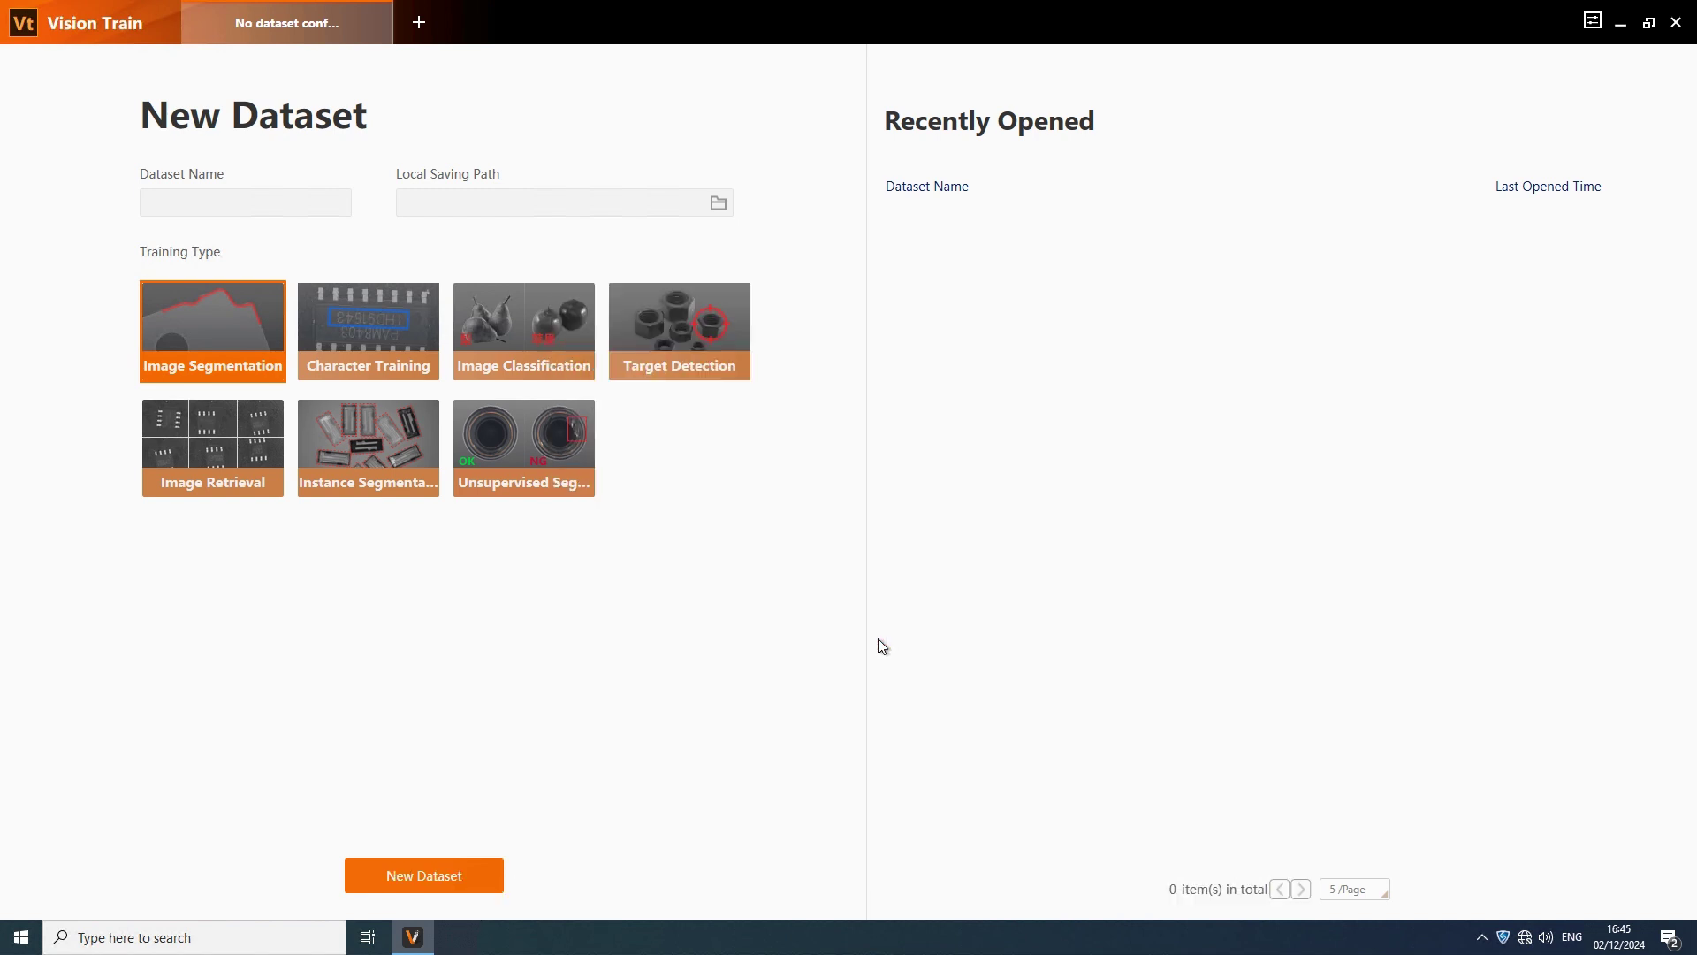
left_click(1677, 24)
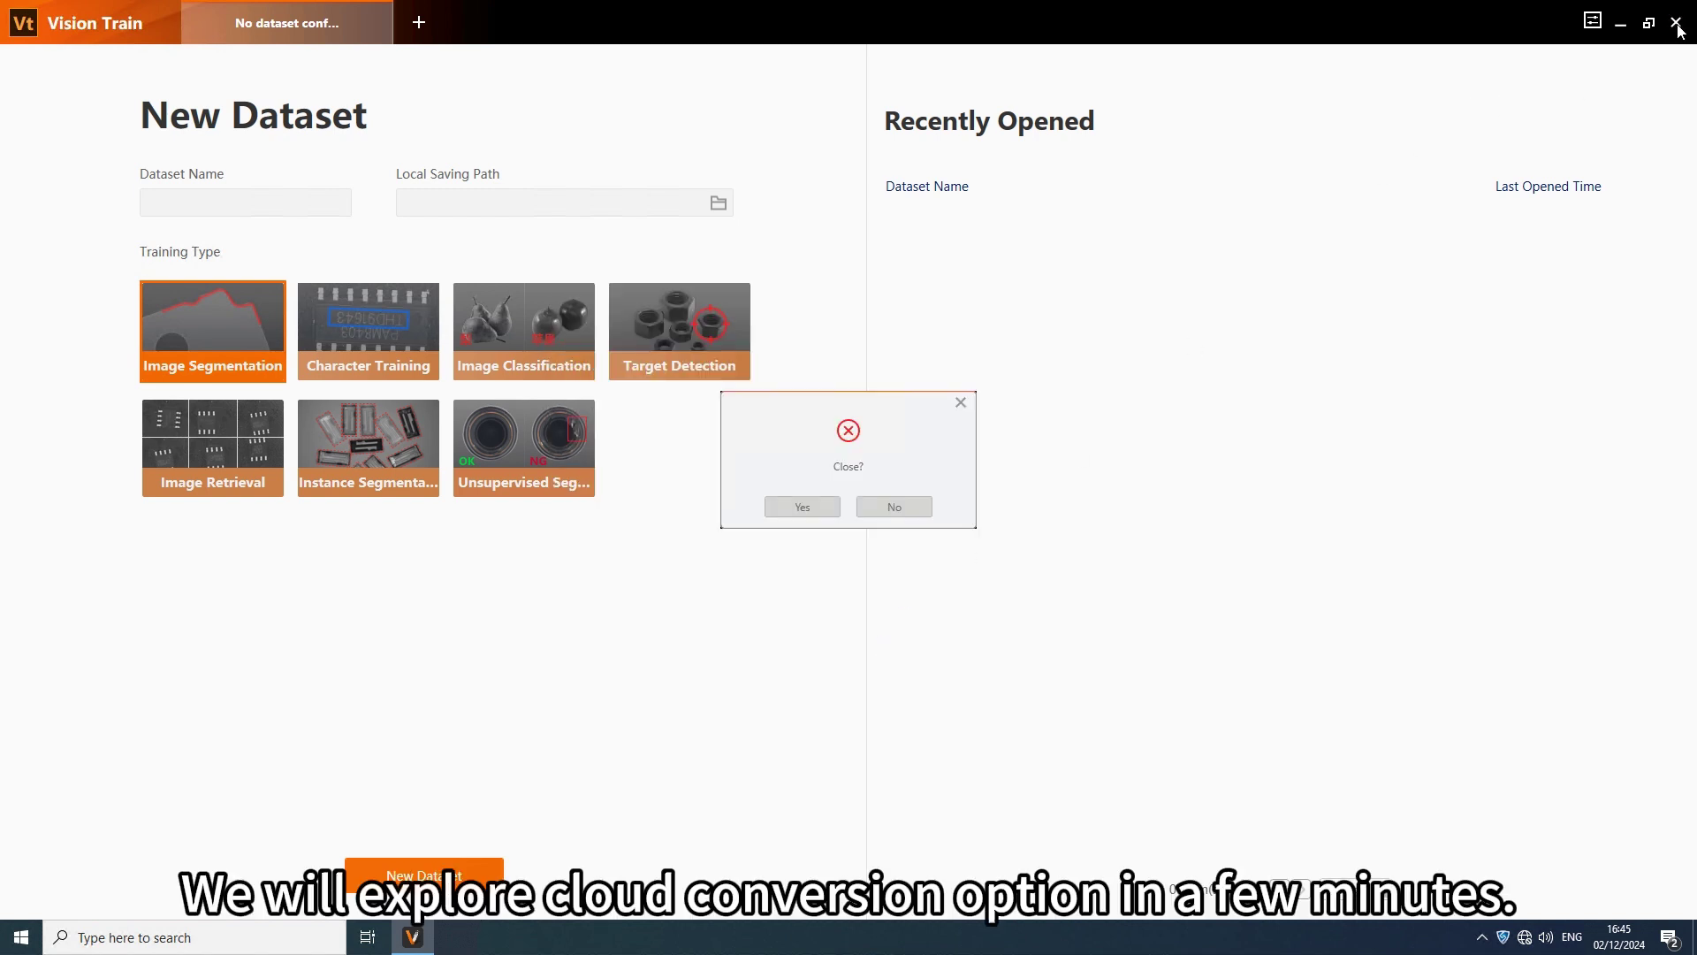
Confirm closing VisionTrain and log into the MV-SC3013XC-08M-WBN camera in SCMVS
left_click(803, 508)
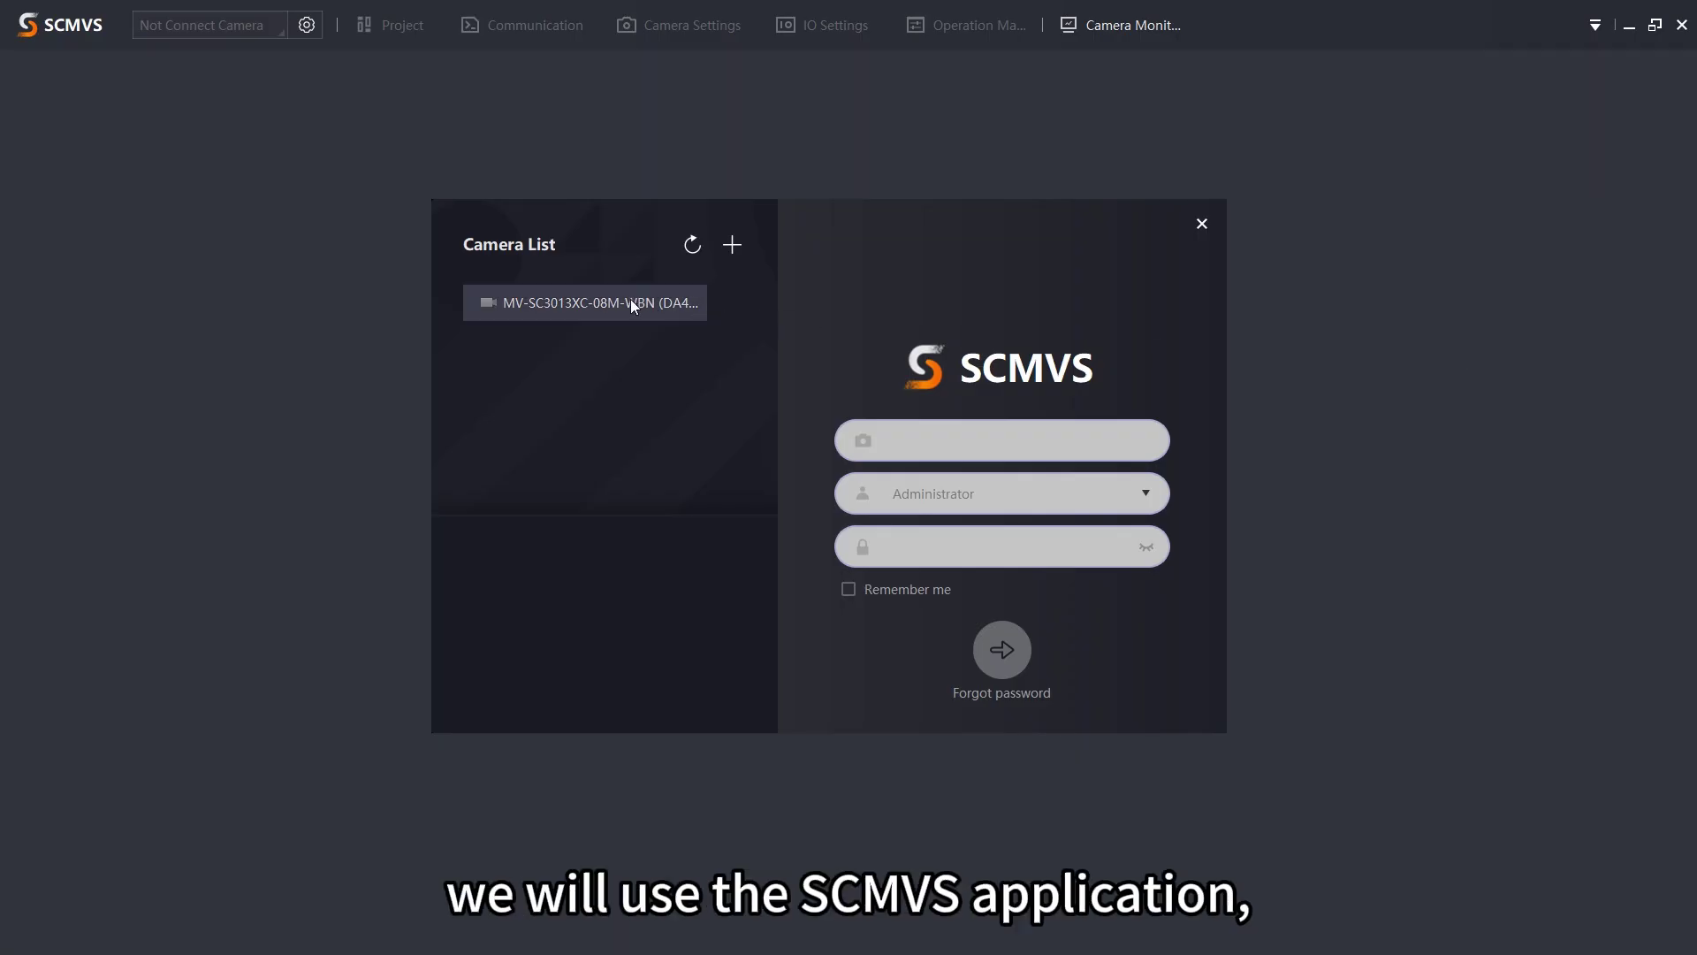
left_click(630, 303)
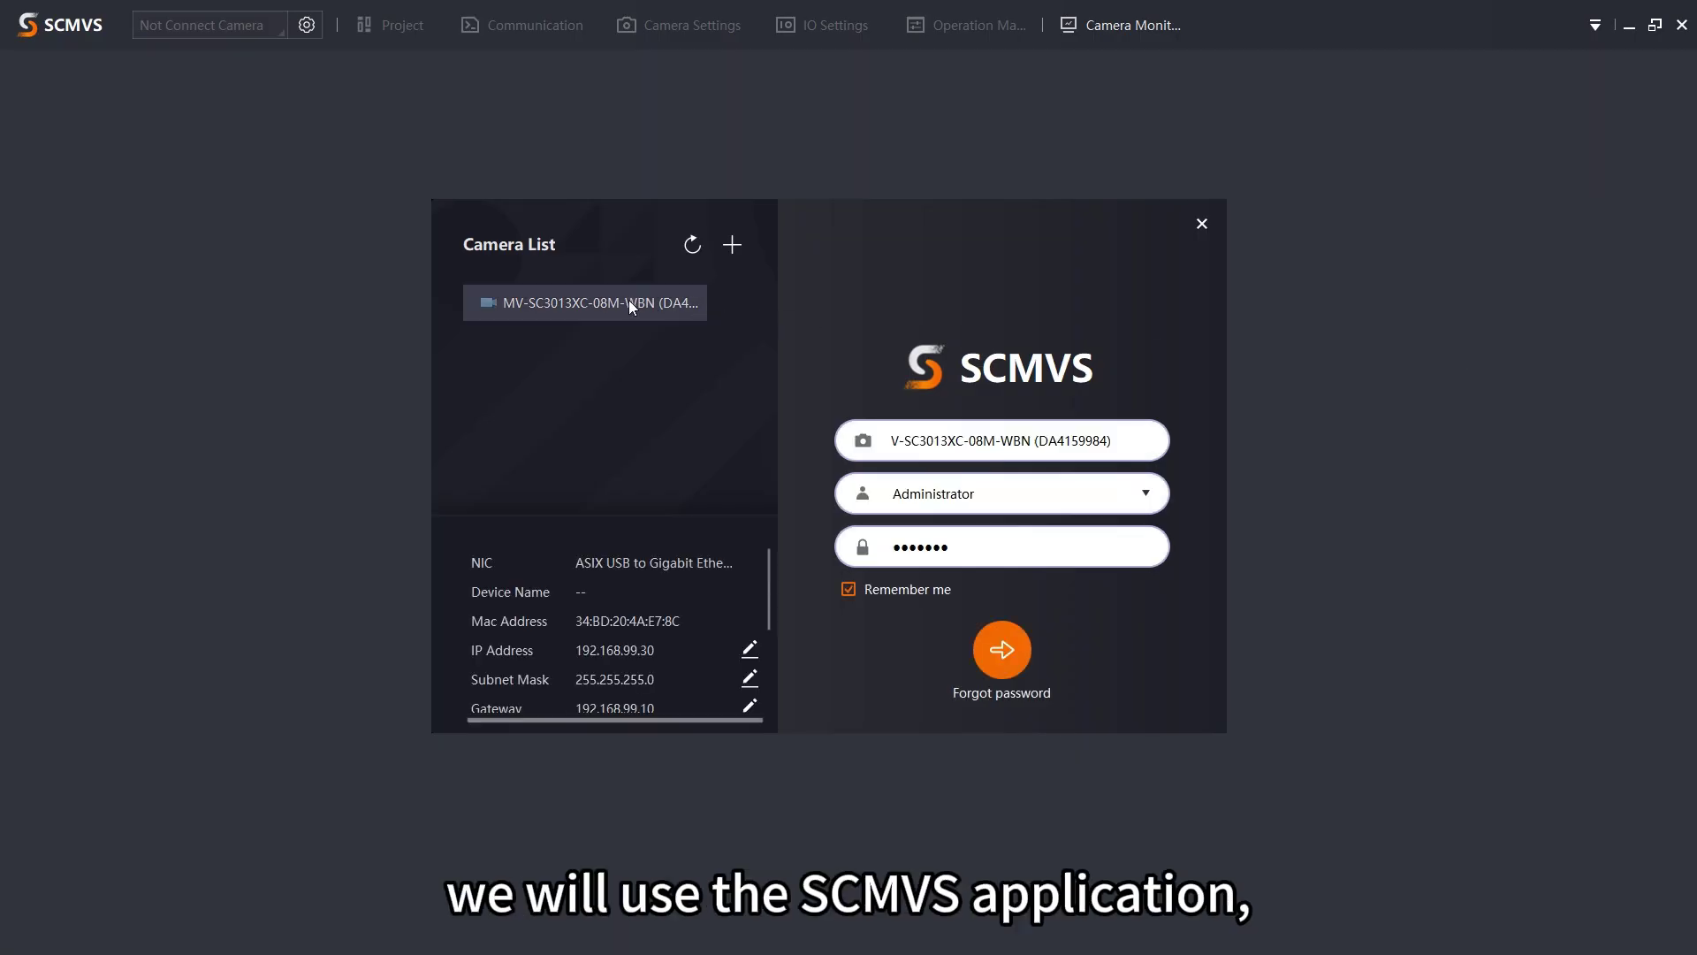
left_click(1006, 655)
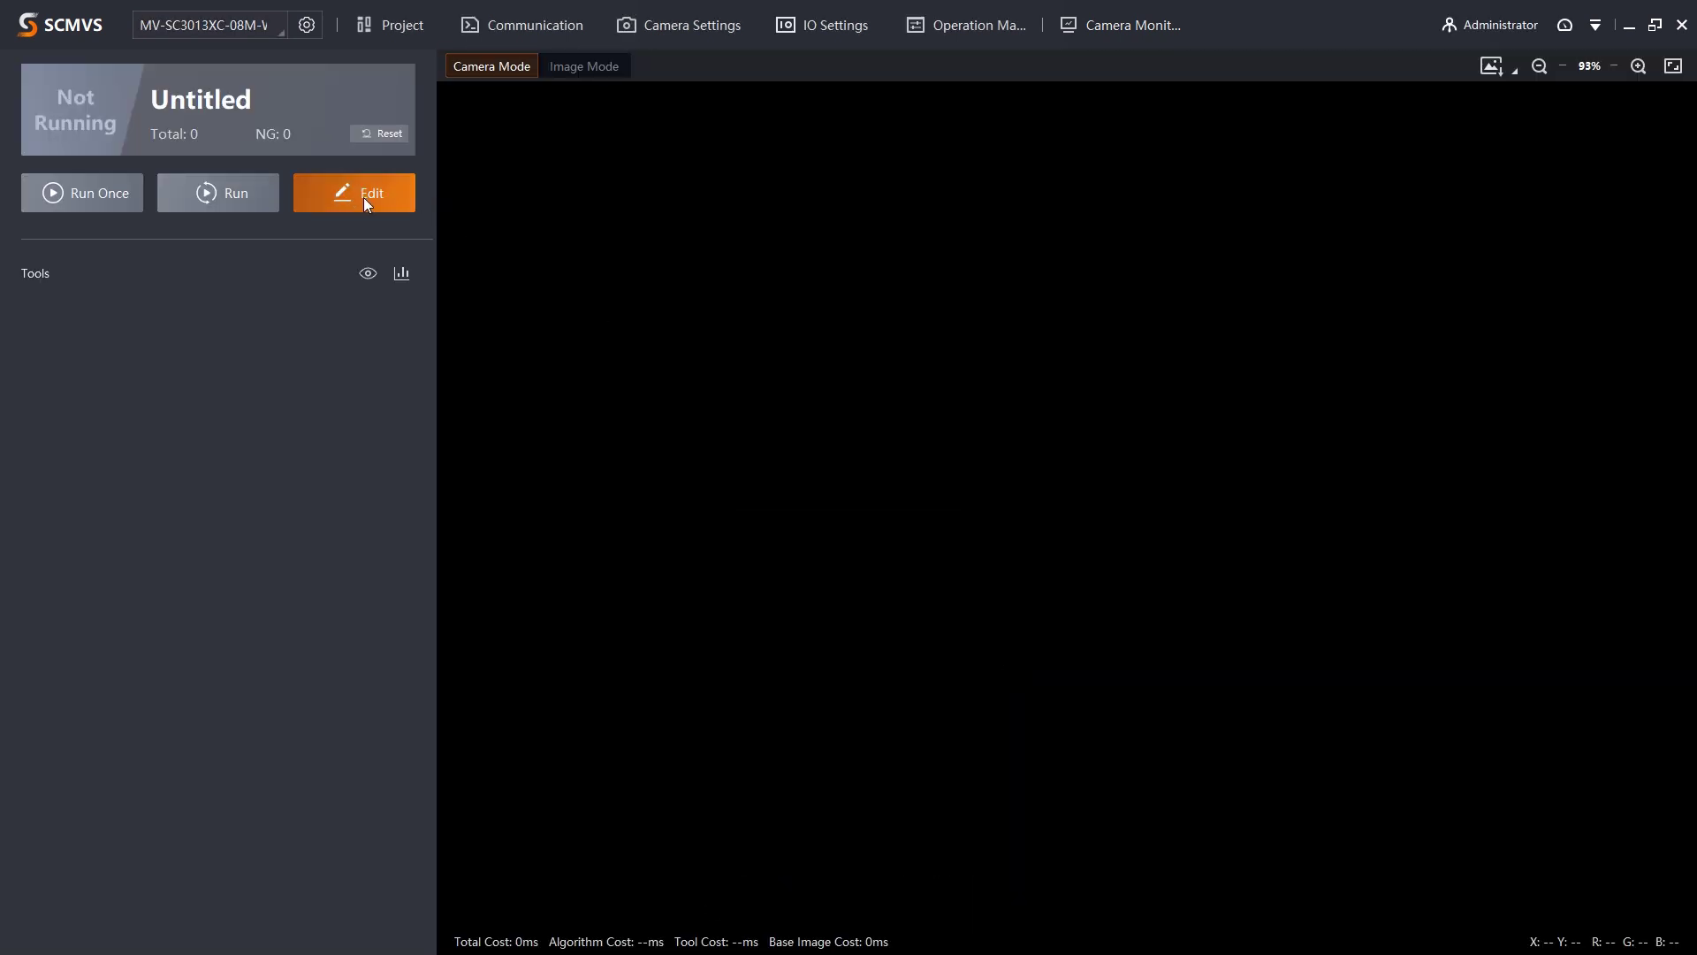
Put the camera project into editing and advance past camera settings to Step 2 Base Image
left_click(365, 200)
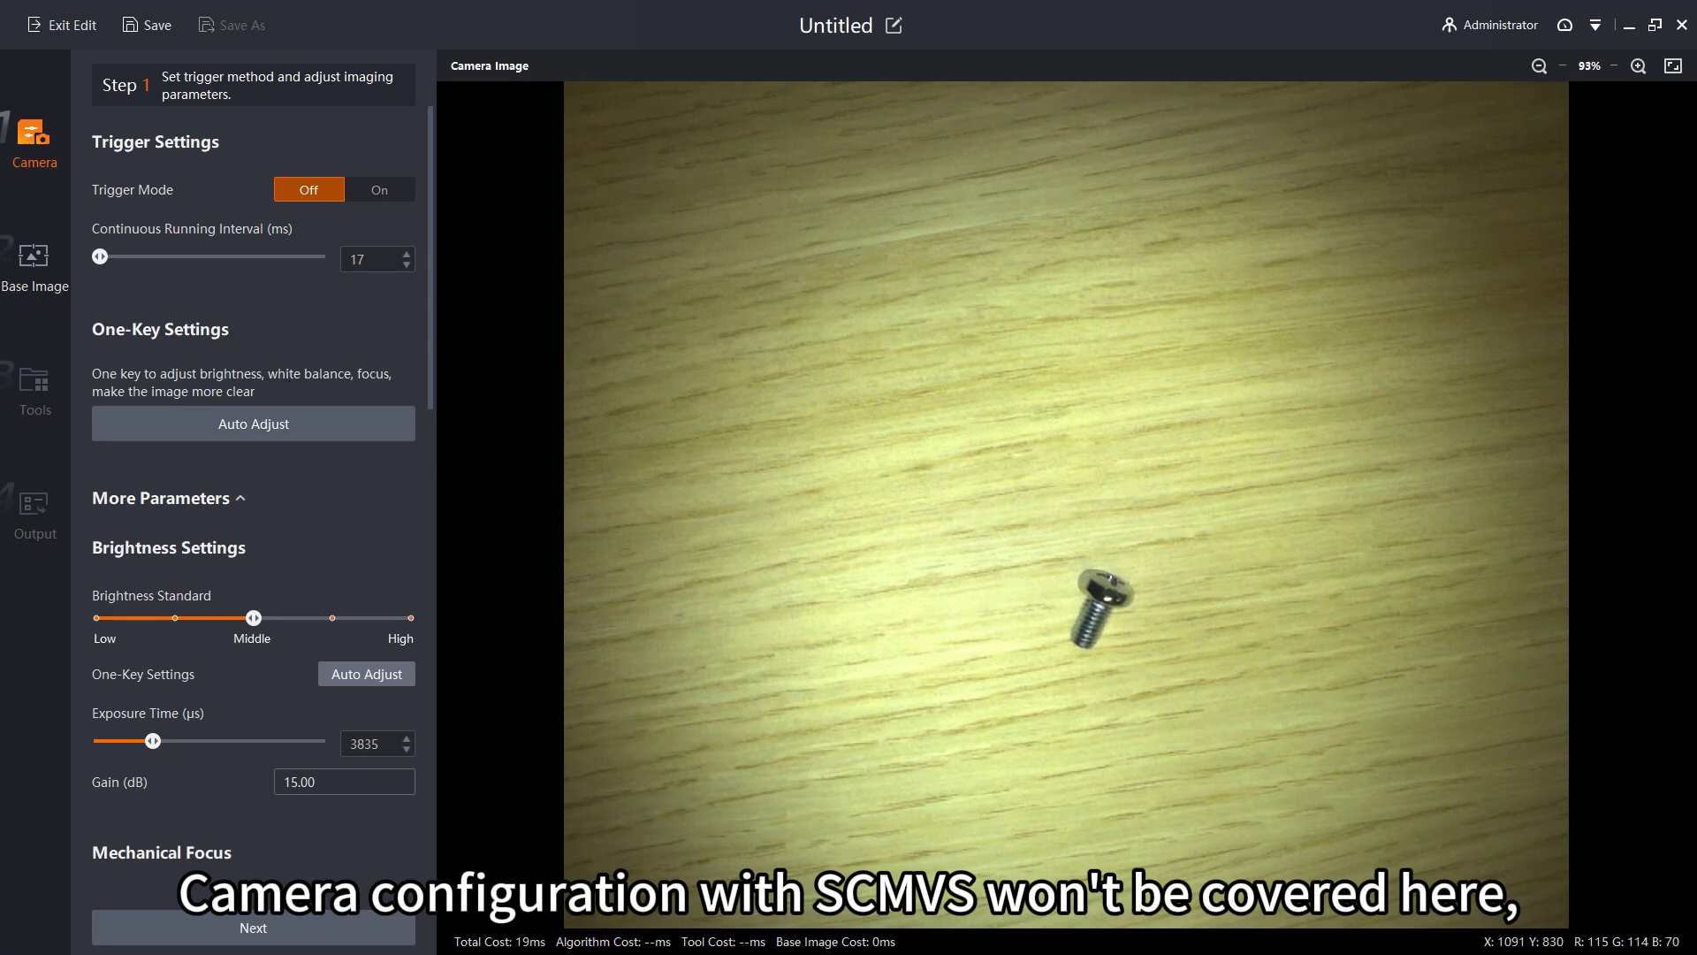
scroll(211, 792, "down", 3)
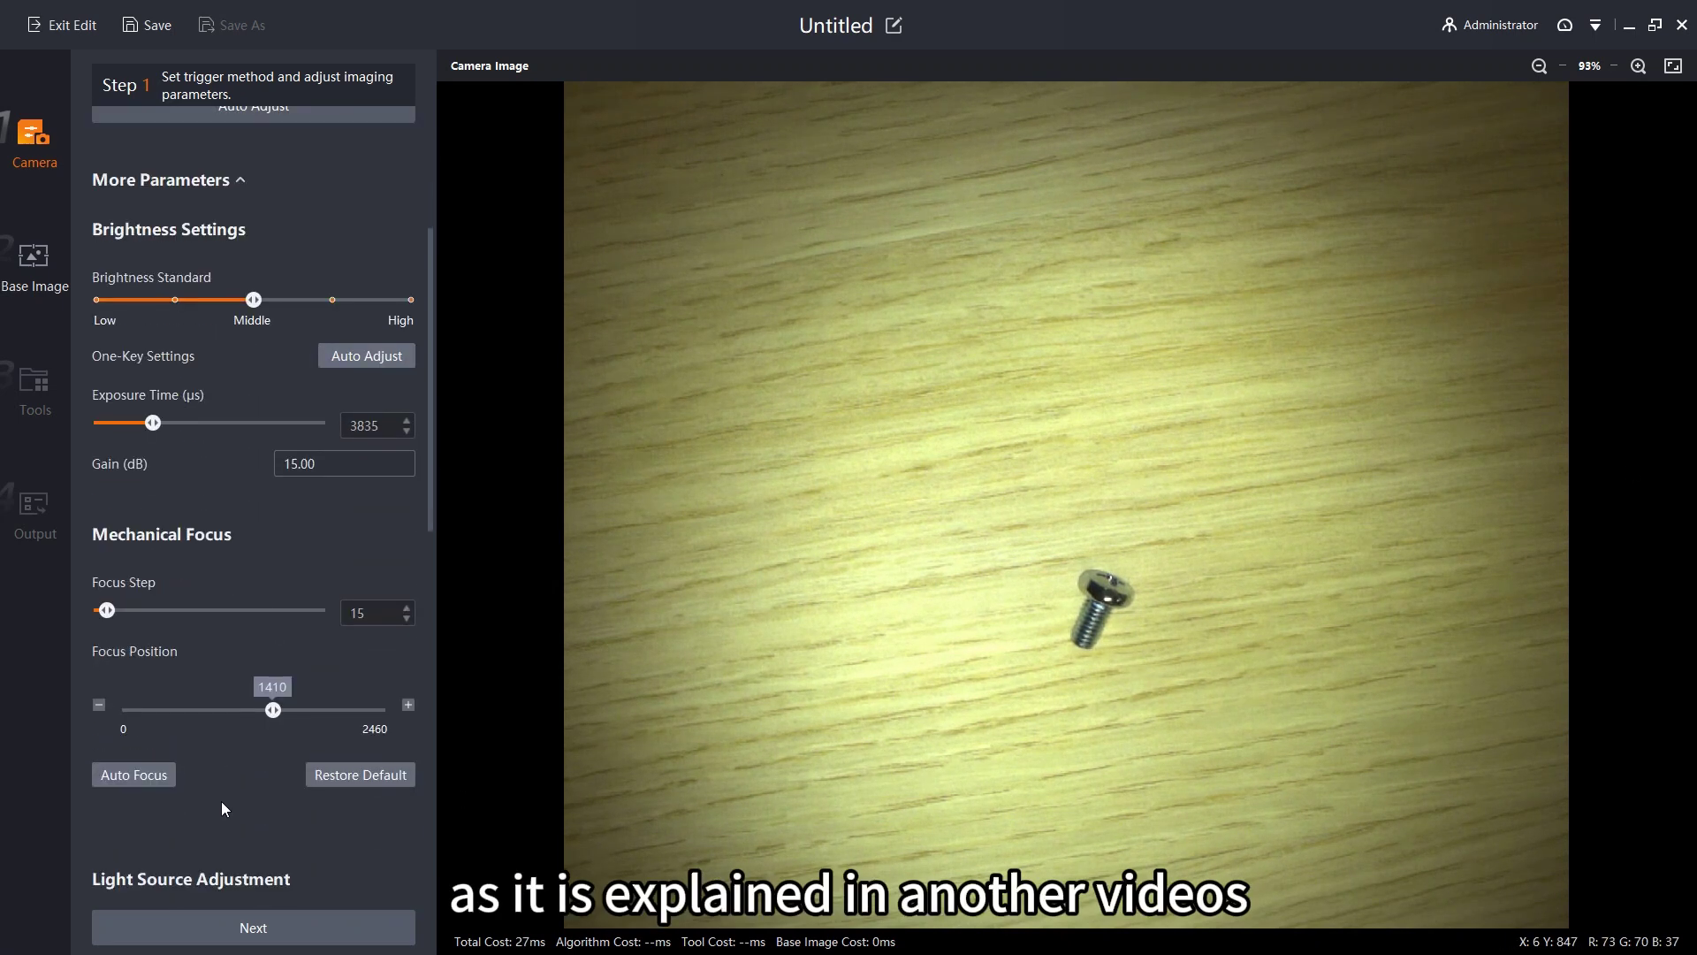
left_click(272, 936)
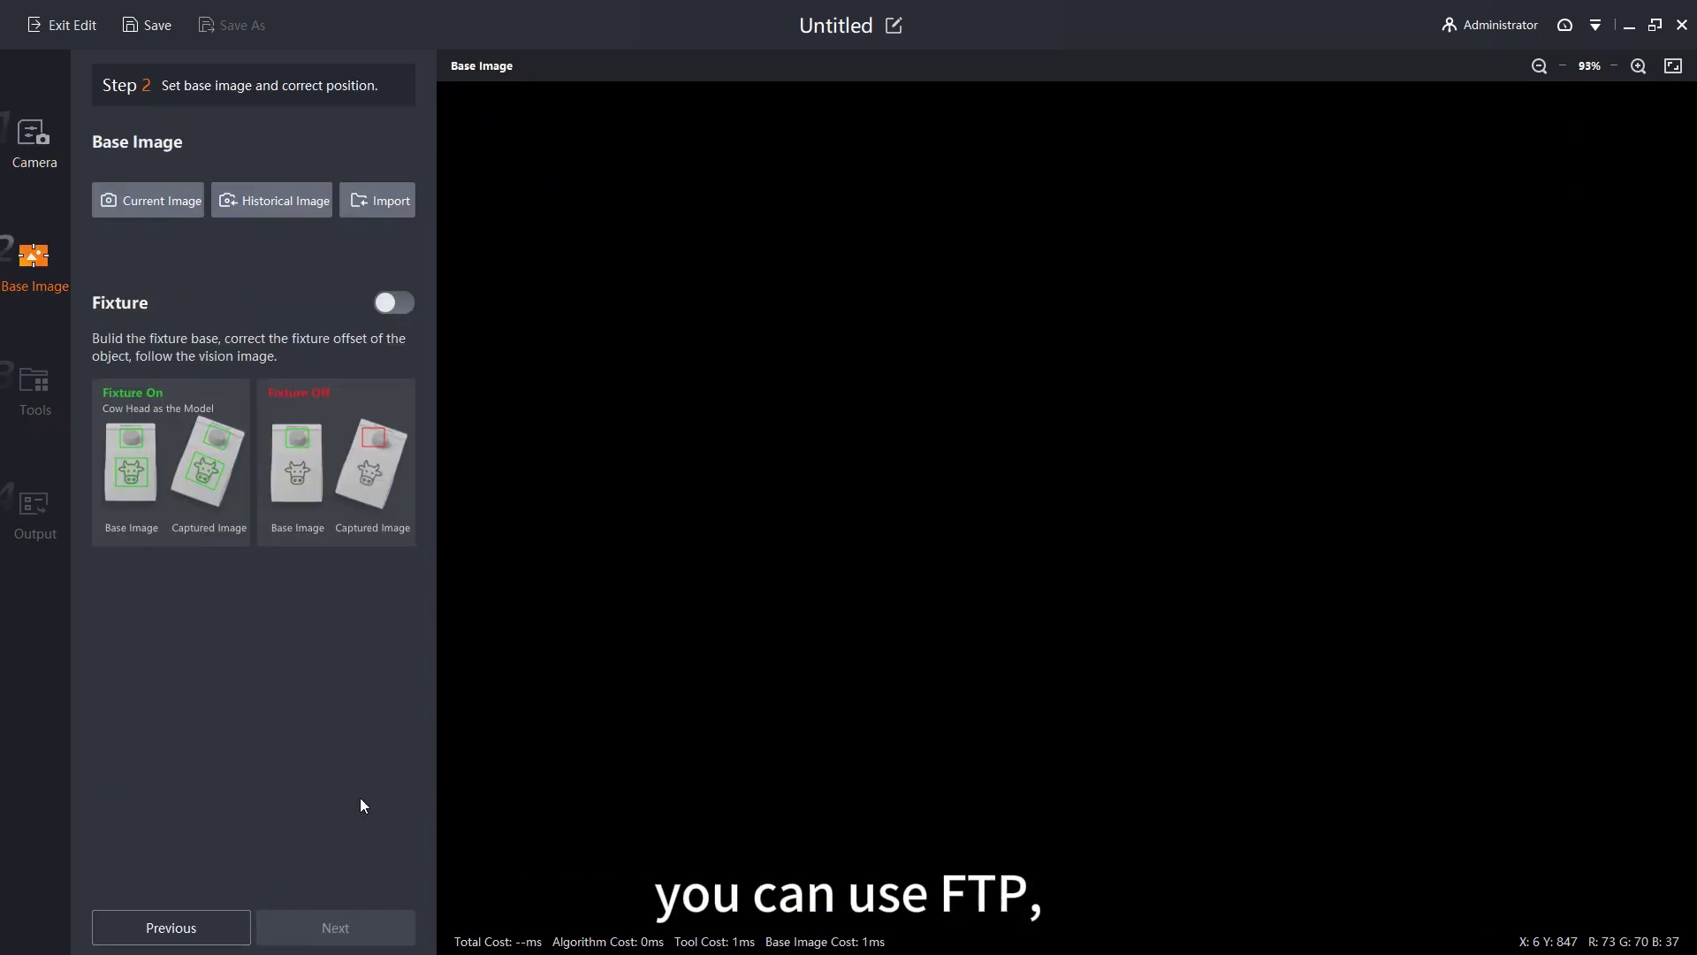
Use the current camera image as base image, reach Step 4 Output, and switch on Save Image
left_click(170, 233)
left_click(794, 492)
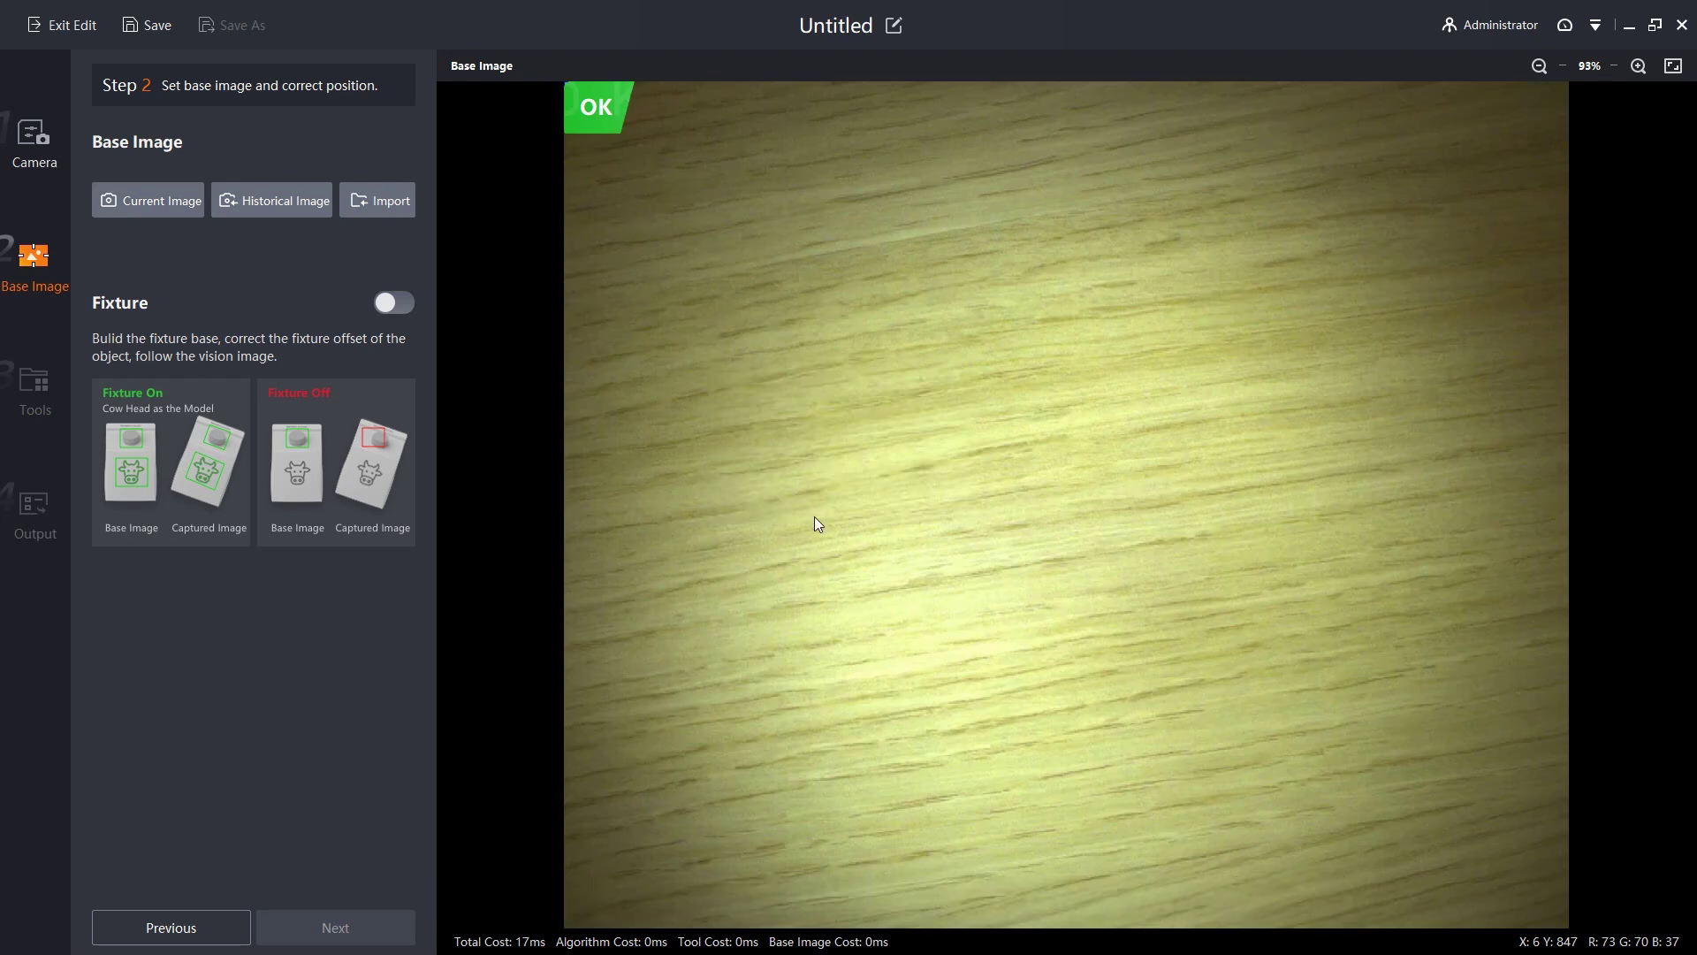
left_click(322, 936)
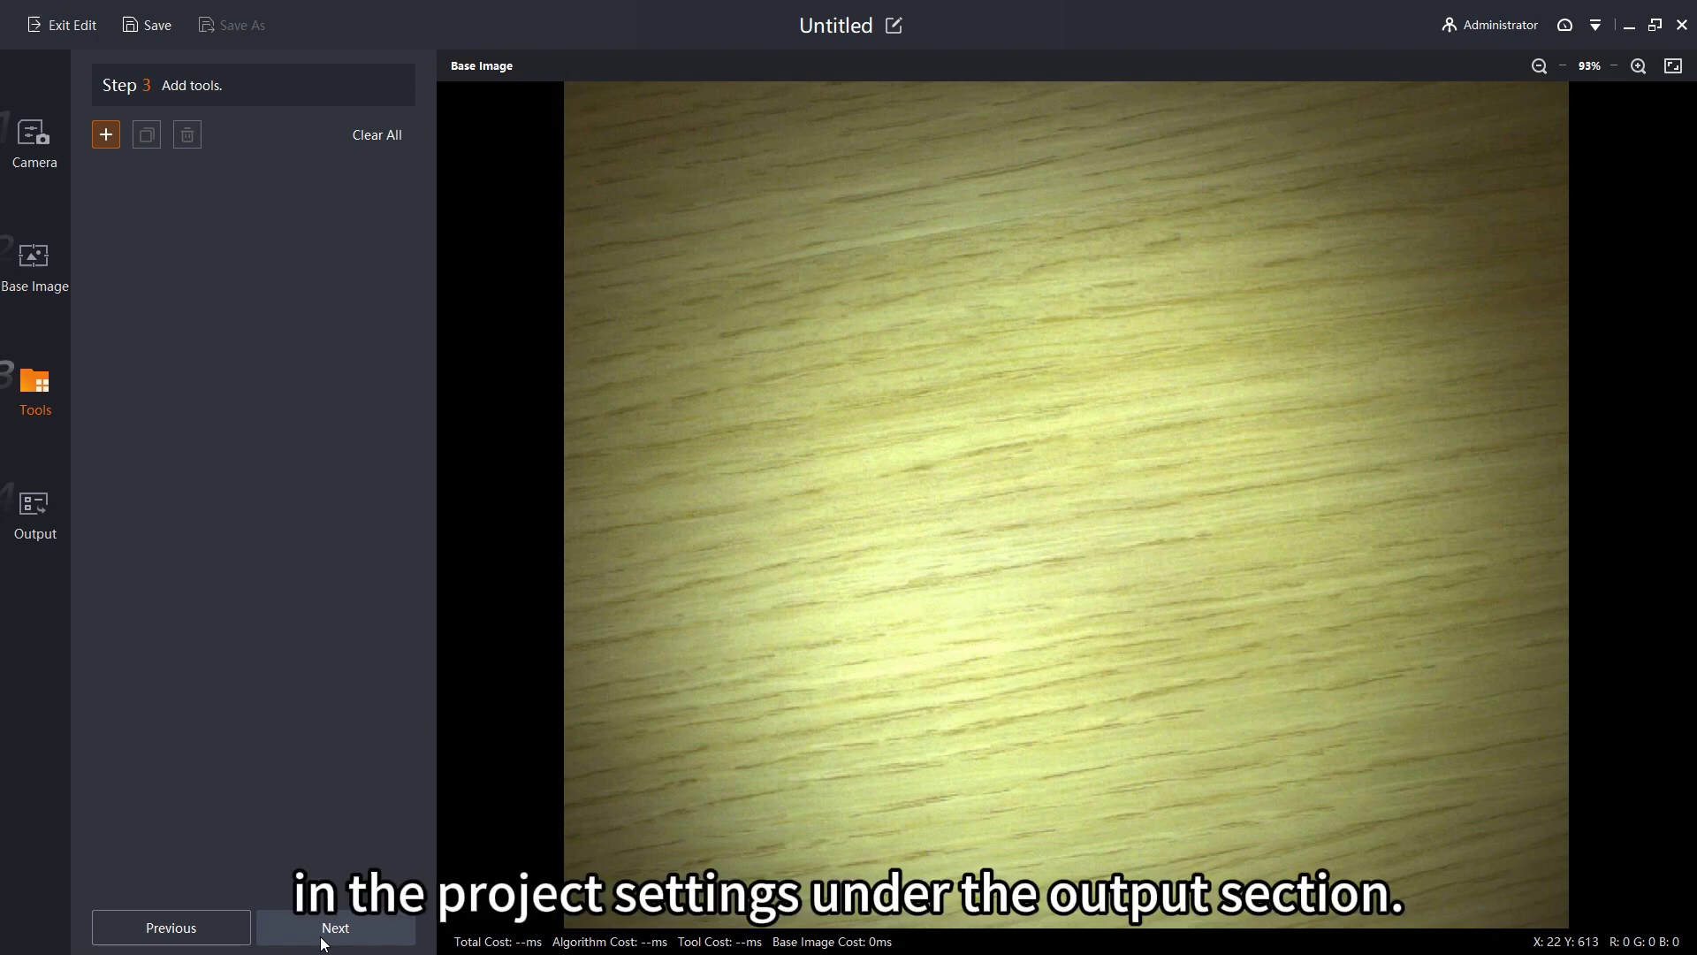
left_click(357, 943)
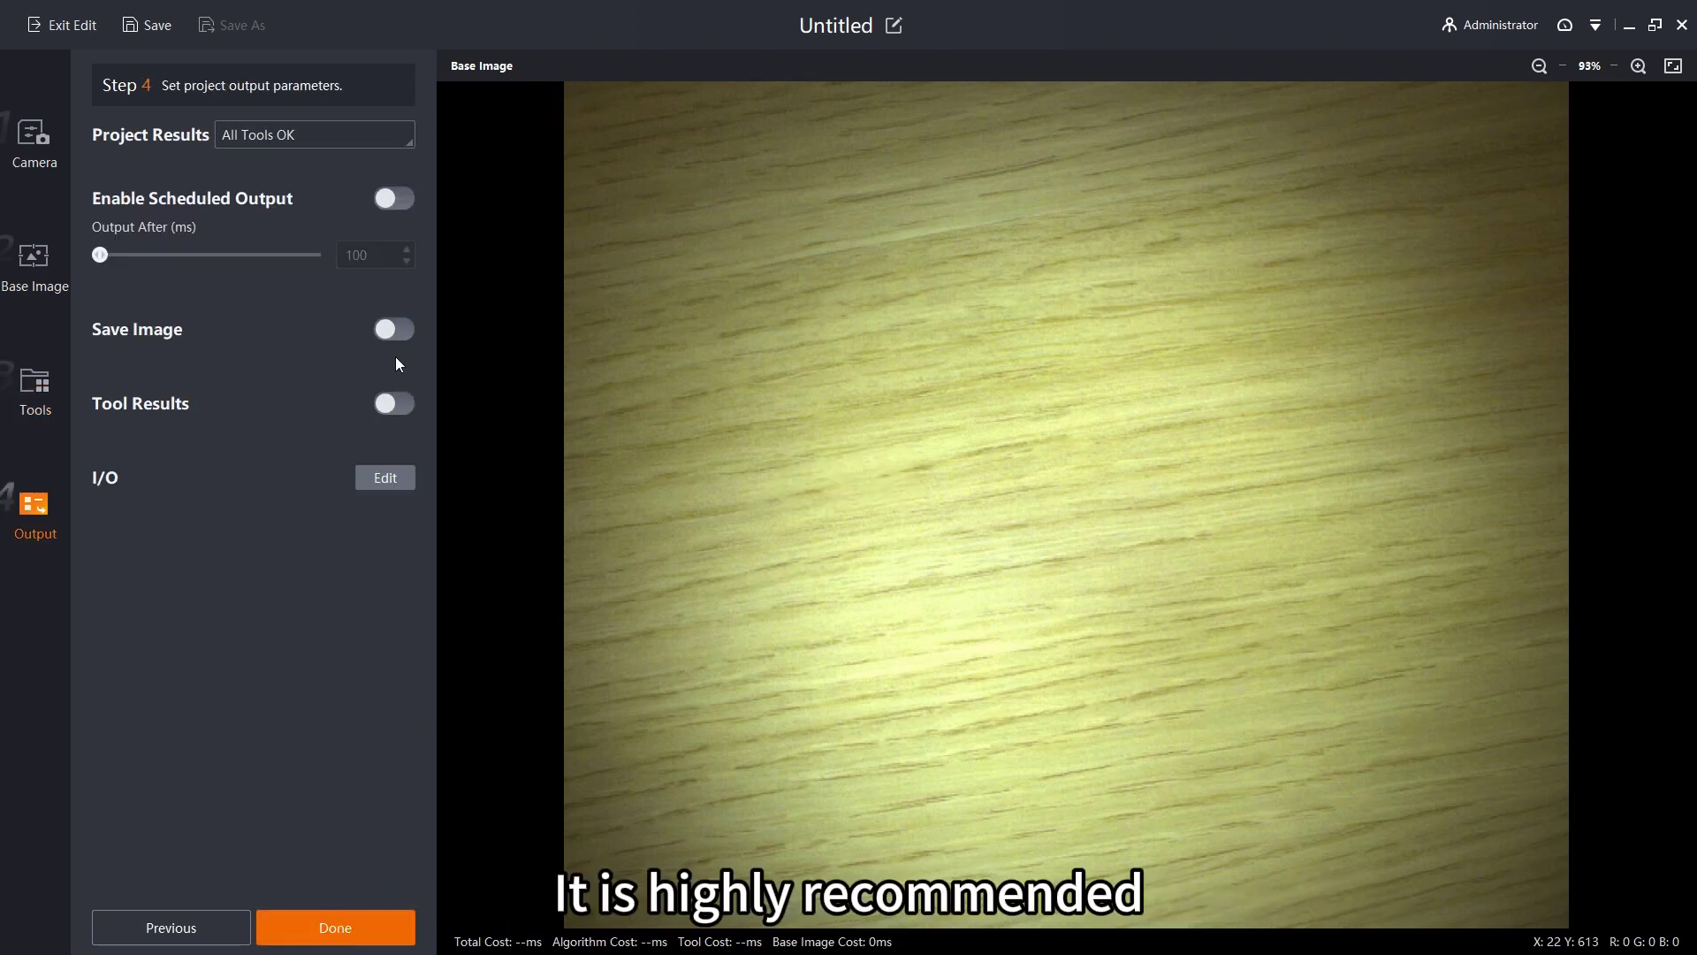
left_click(392, 334)
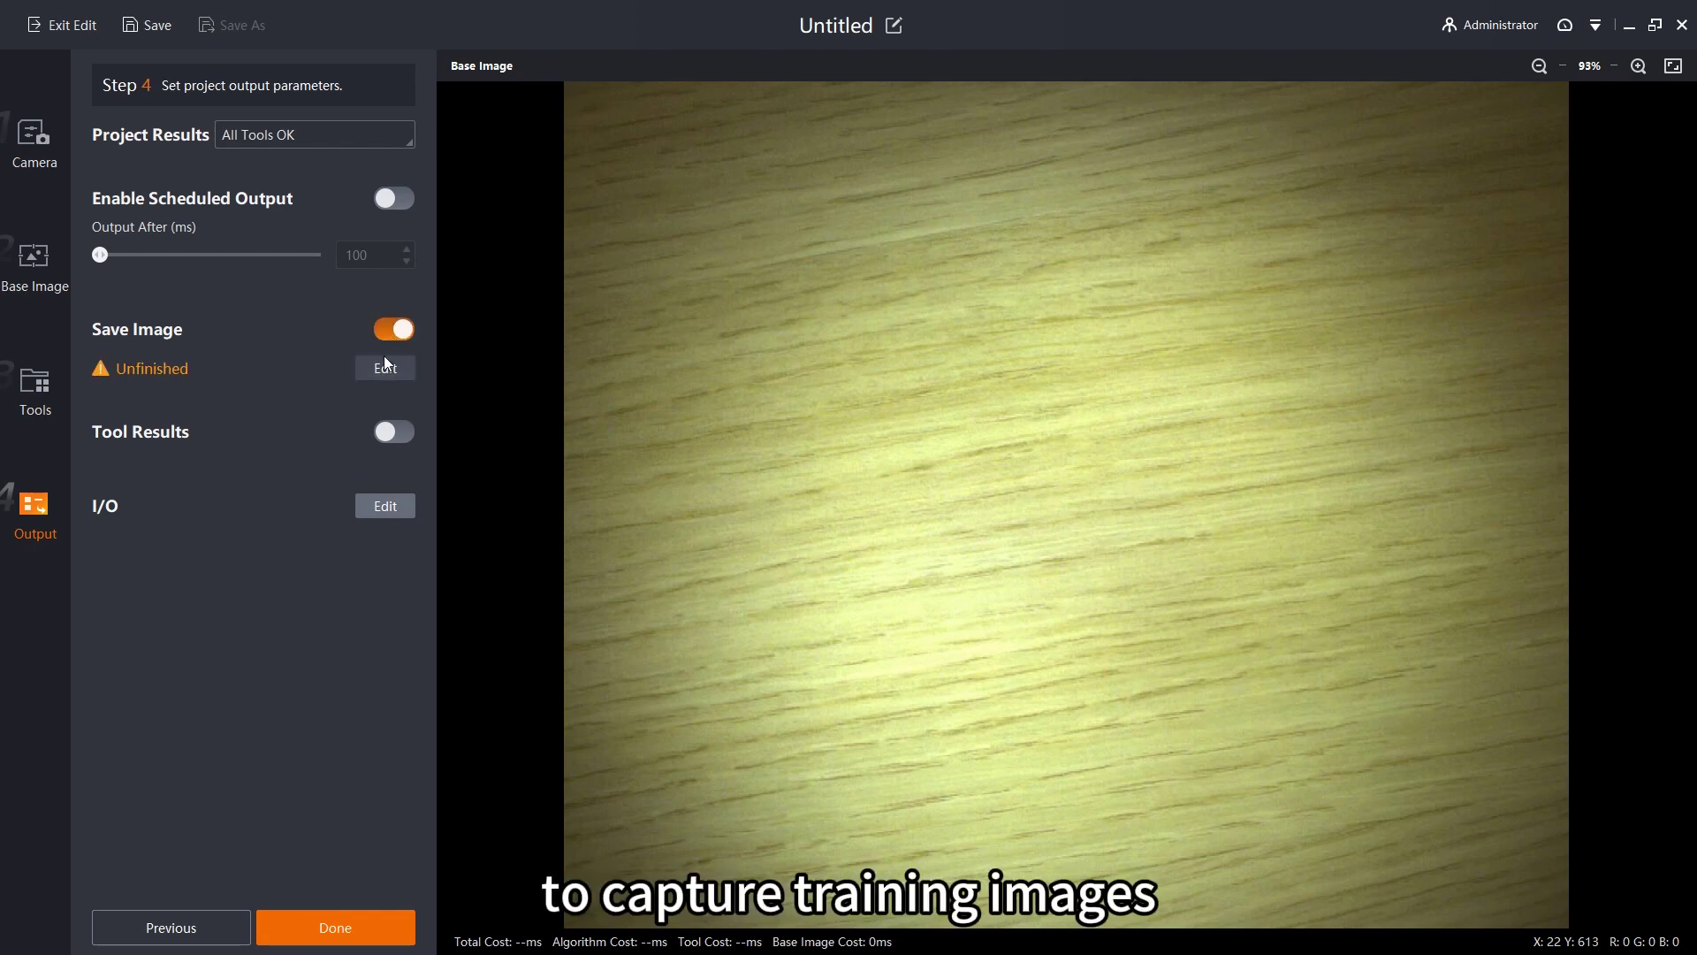
Set Save Image to BMP, Save All, condition 0 Camera Image > Module Status, then test-run
left_click(386, 368)
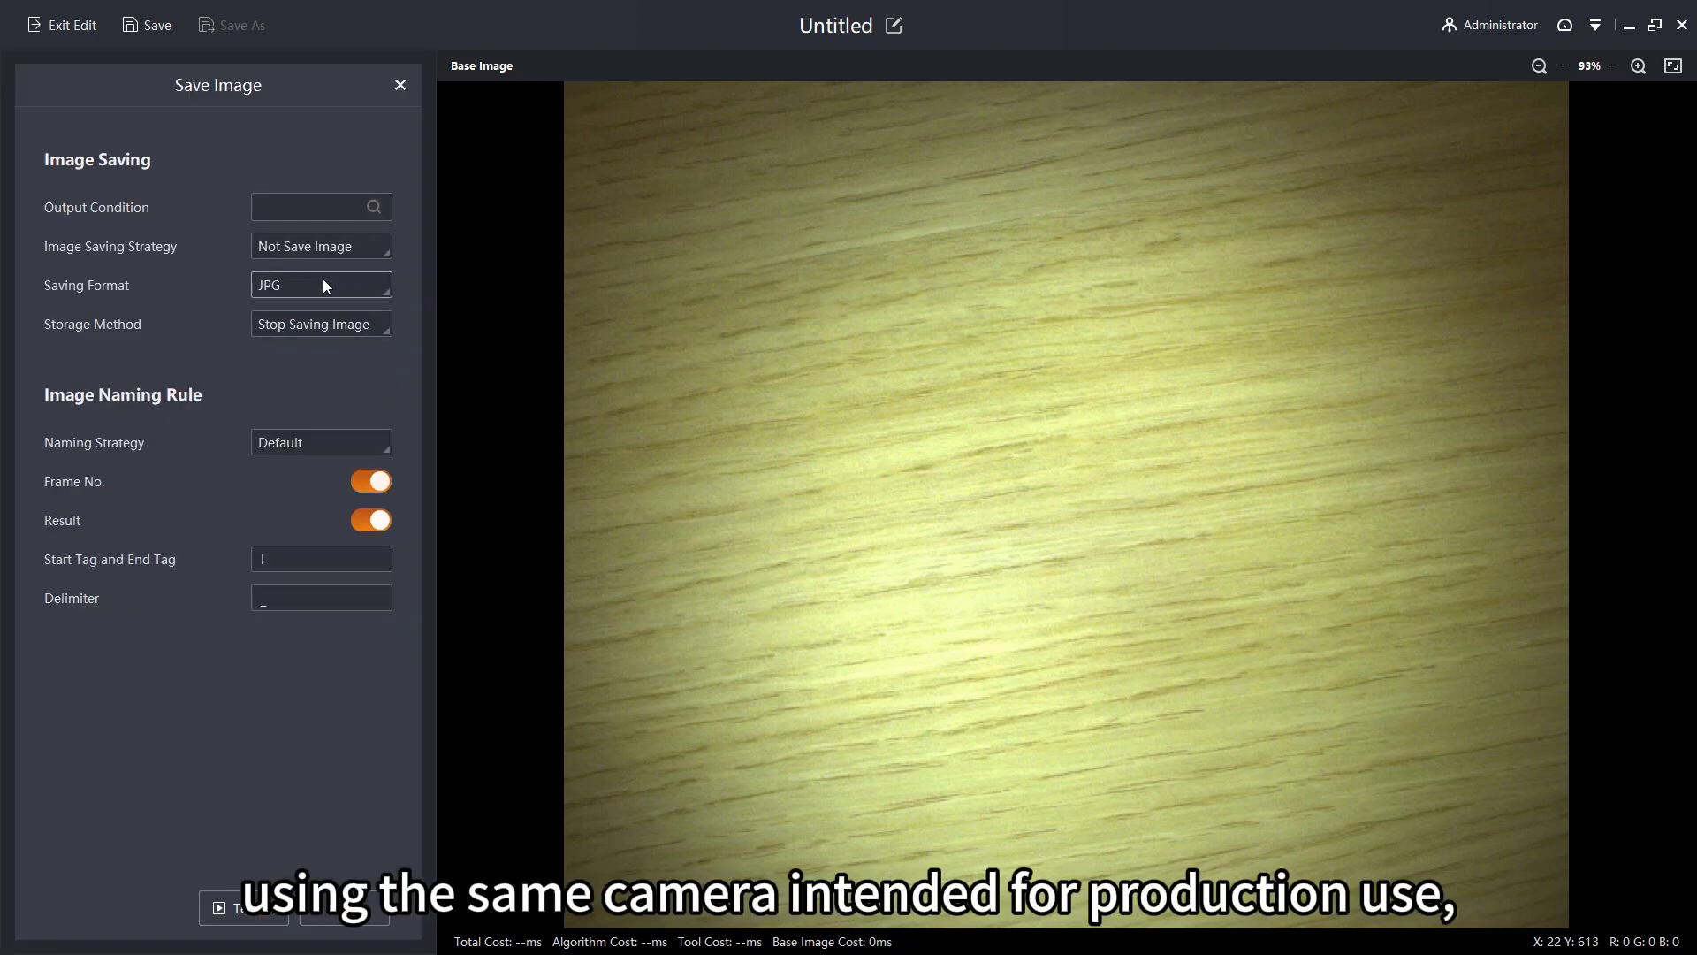
left_click(322, 283)
left_click(315, 324)
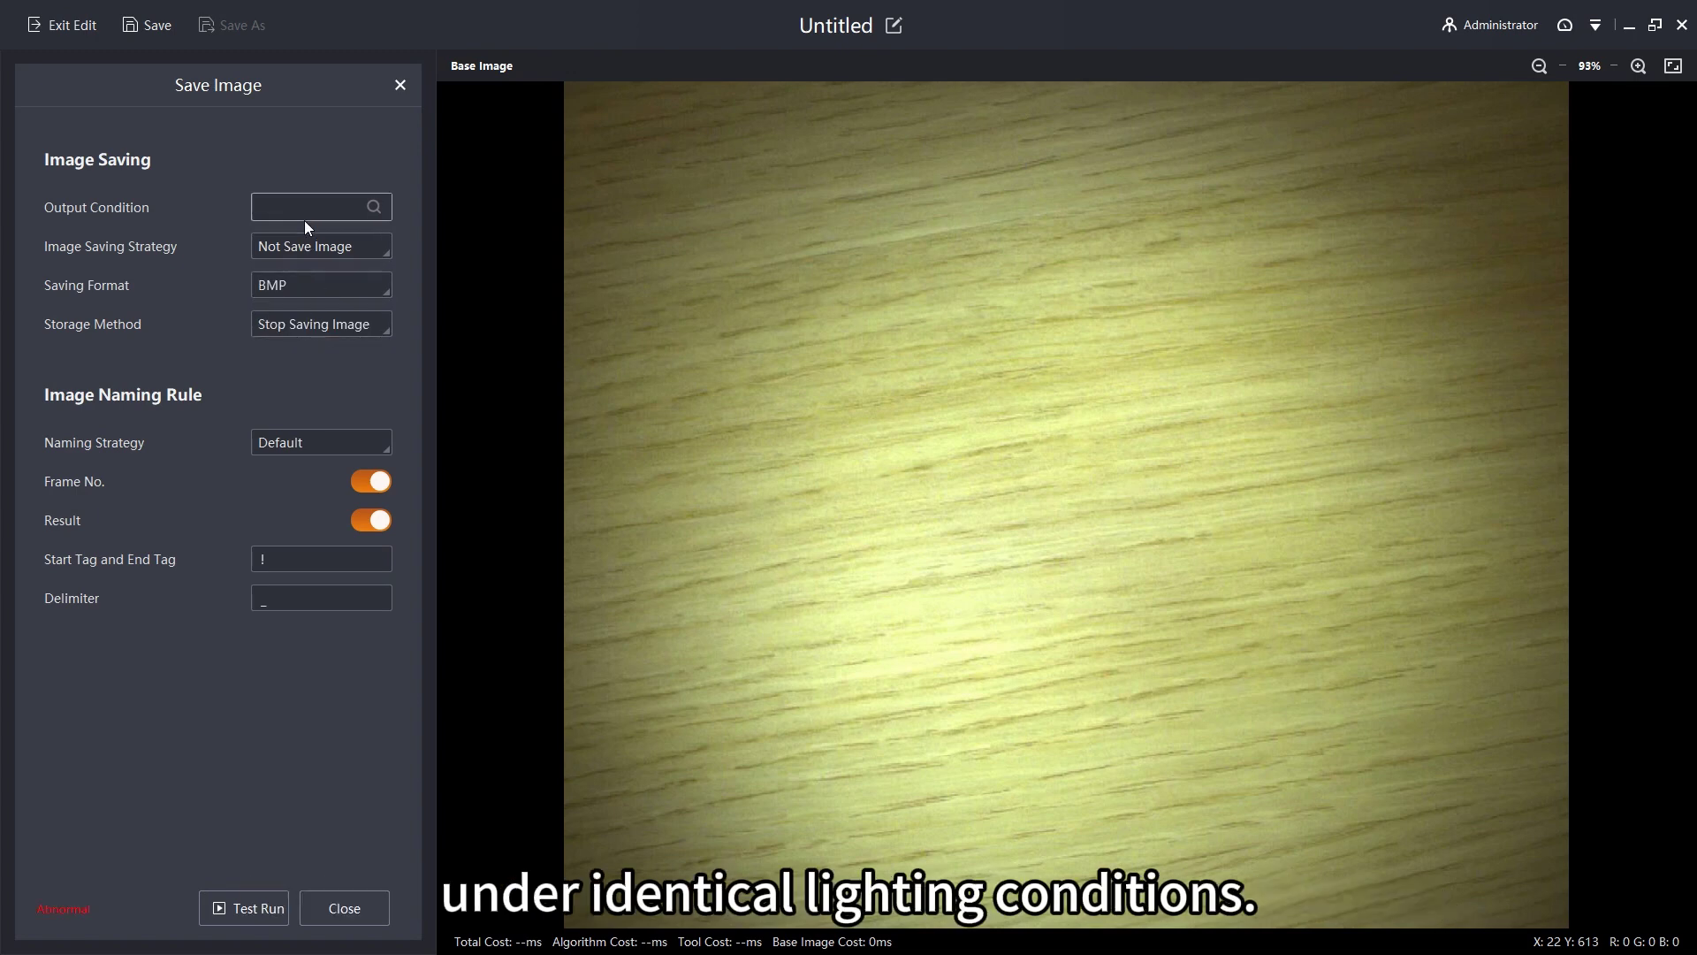
left_click(305, 248)
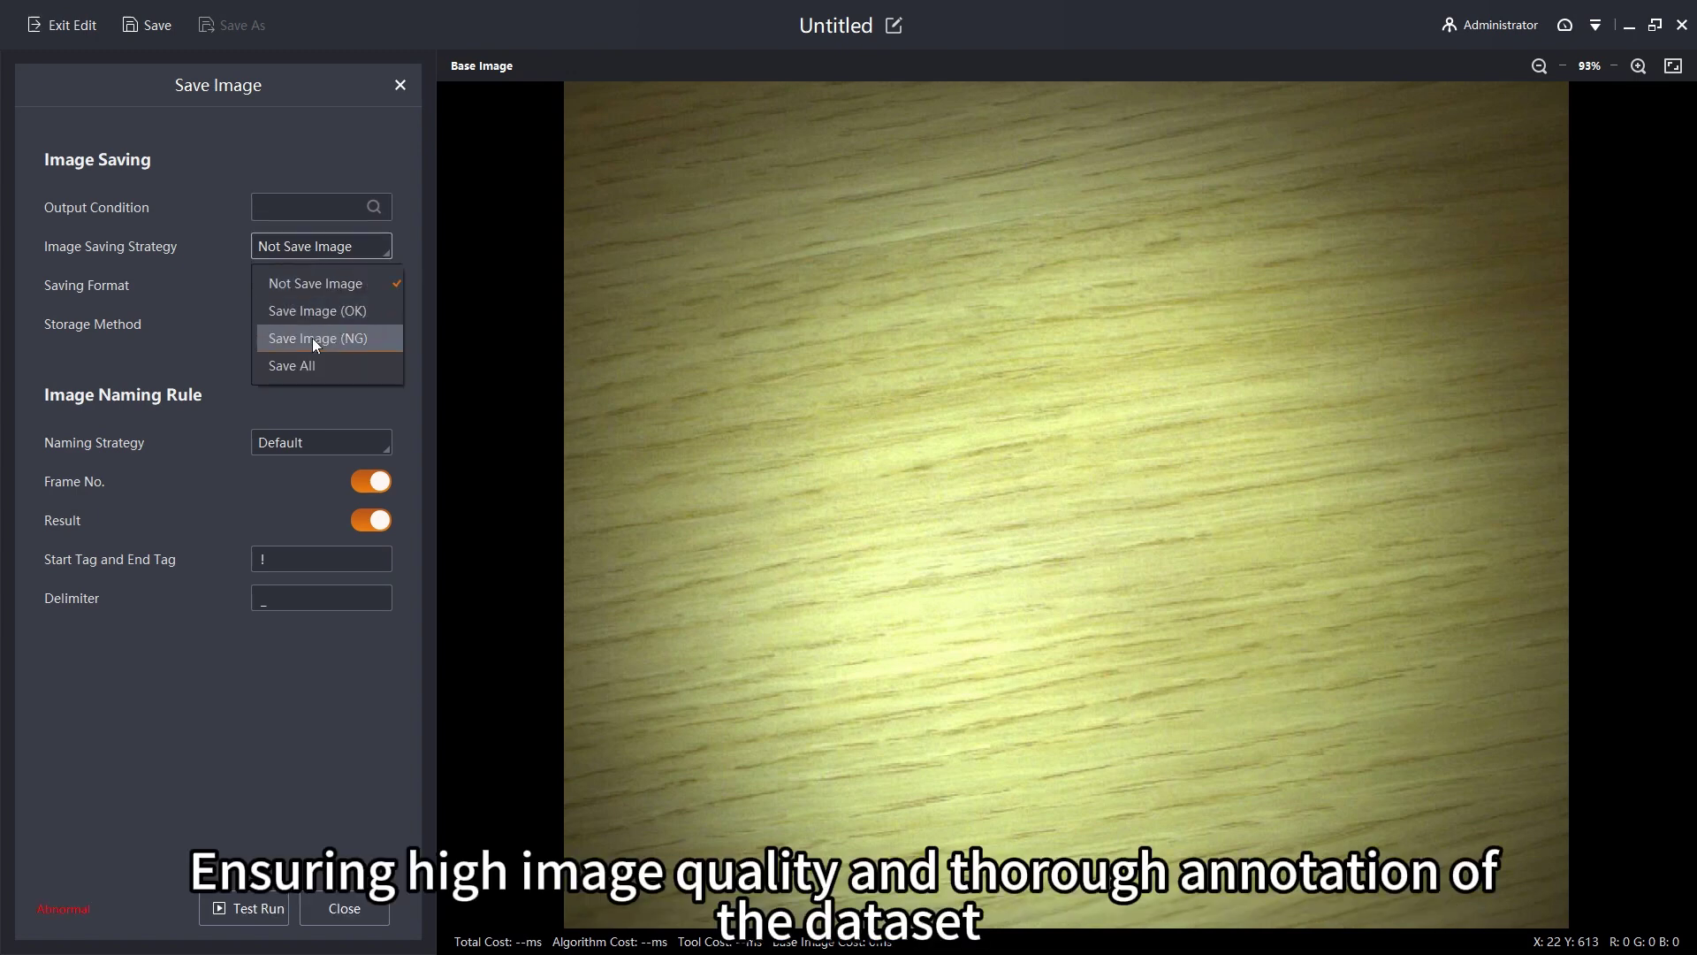
left_click(310, 362)
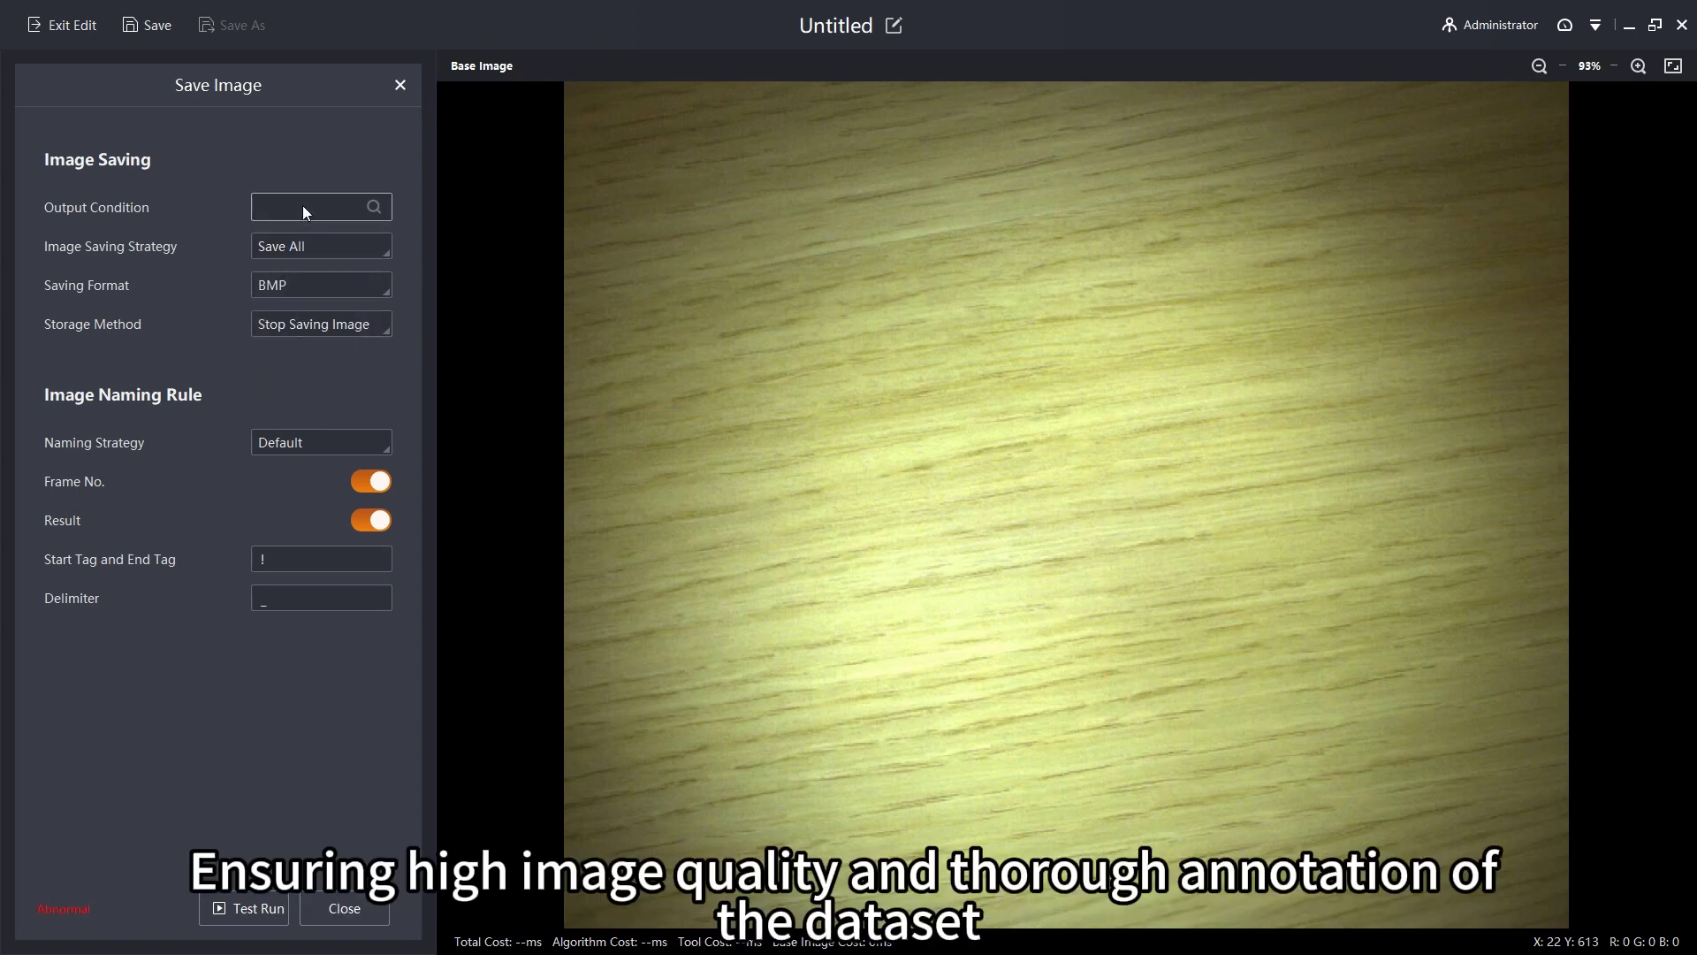
left_click(375, 207)
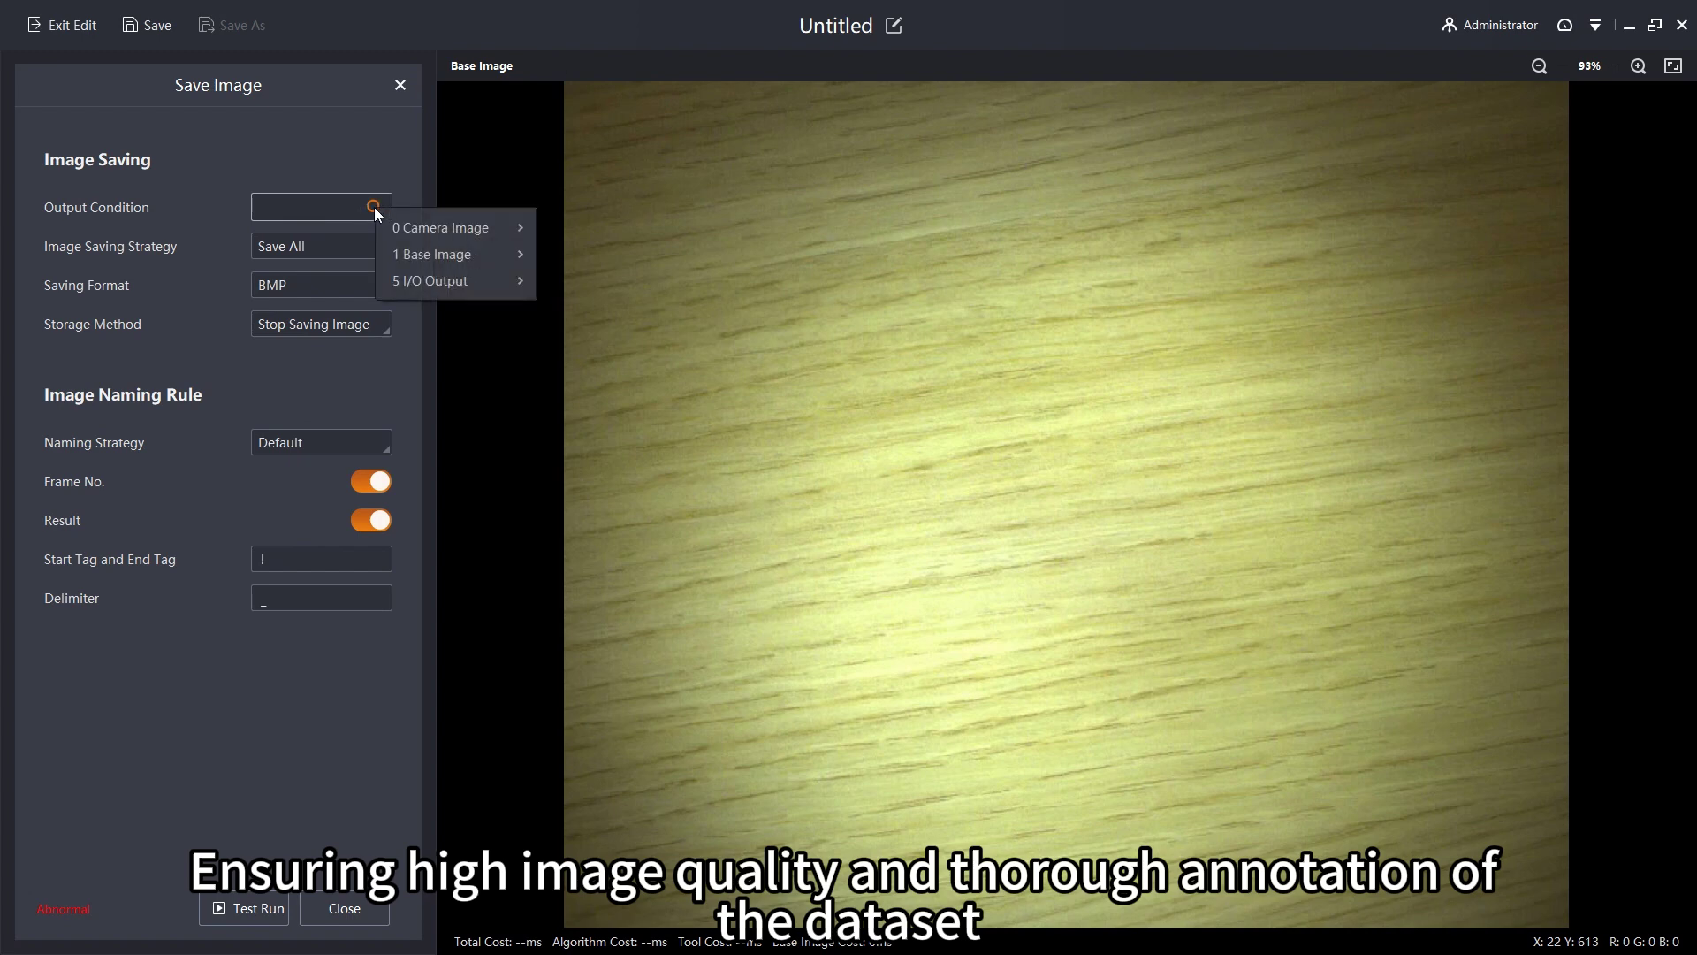
mouse_move(440, 231)
left_click(552, 235)
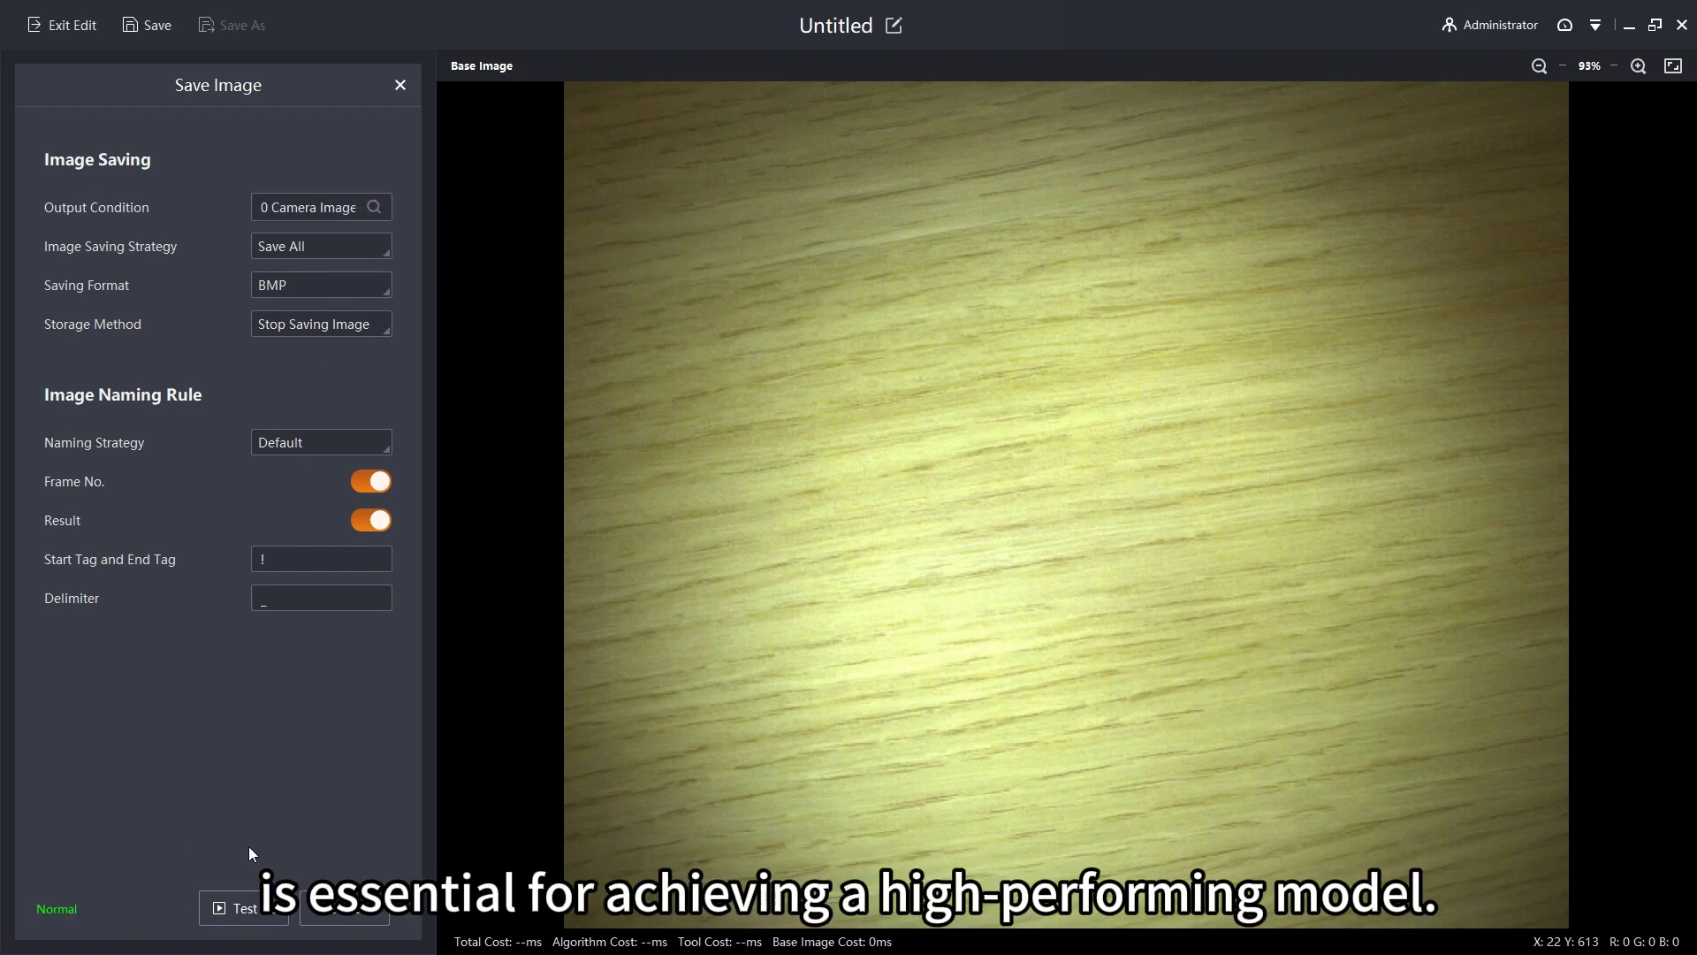
left_click(255, 911)
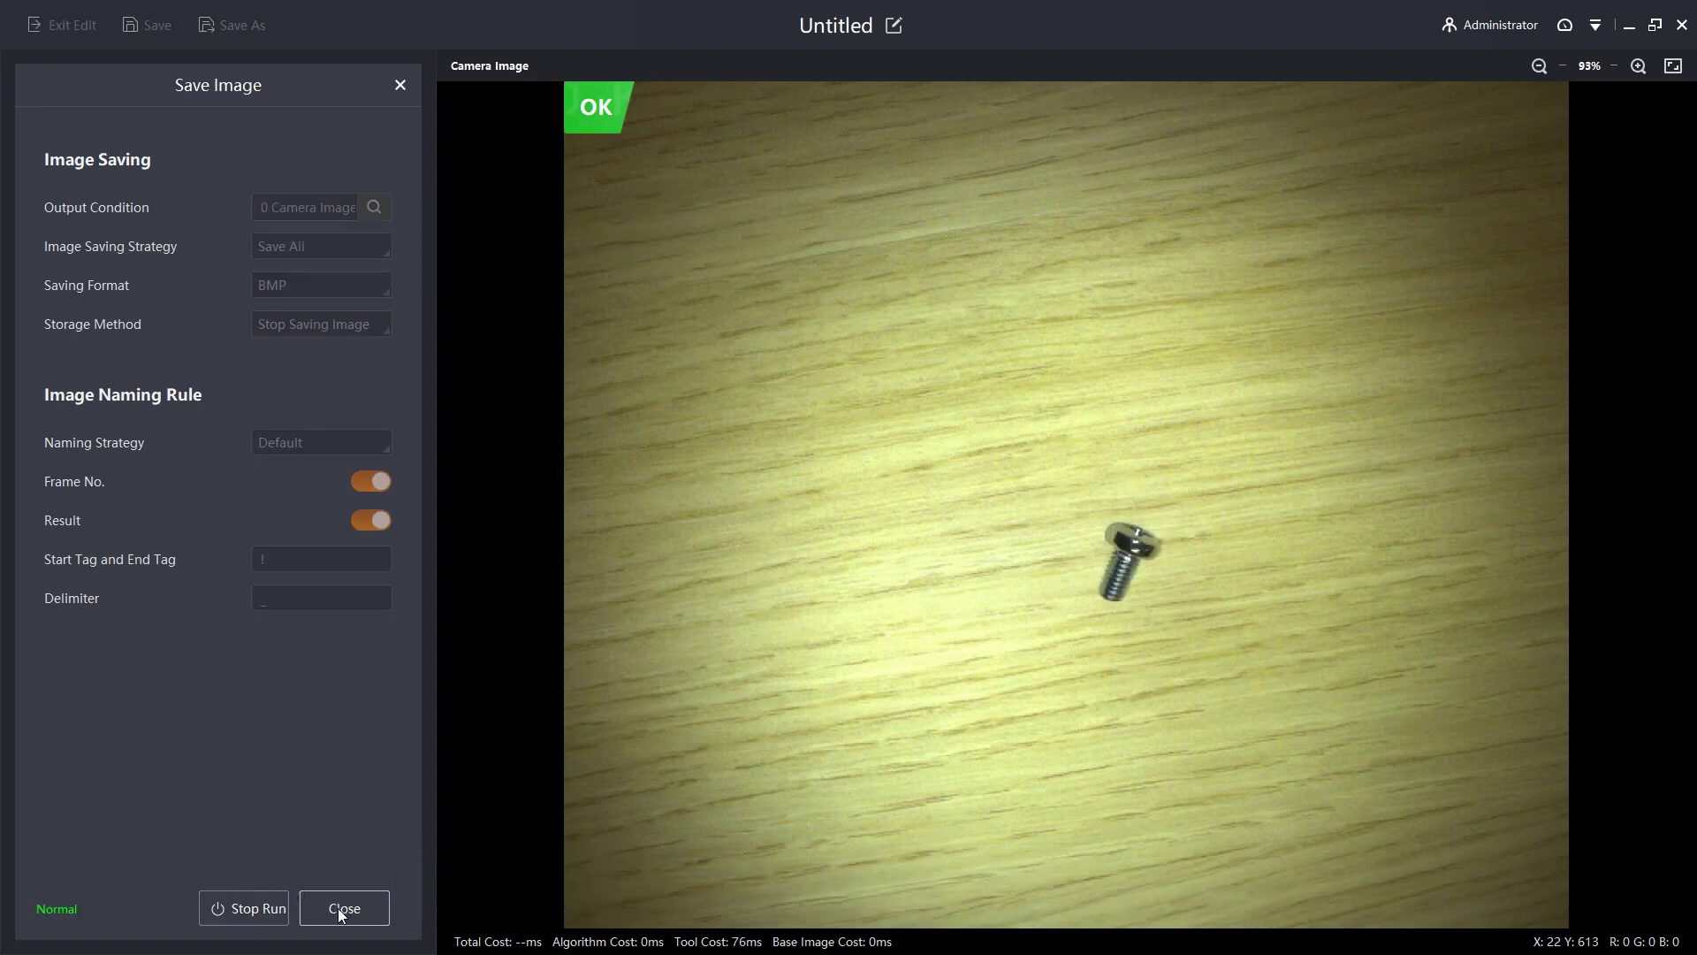
Stop the test run, close the Save Image panel and finish the wizard
left_click(351, 906)
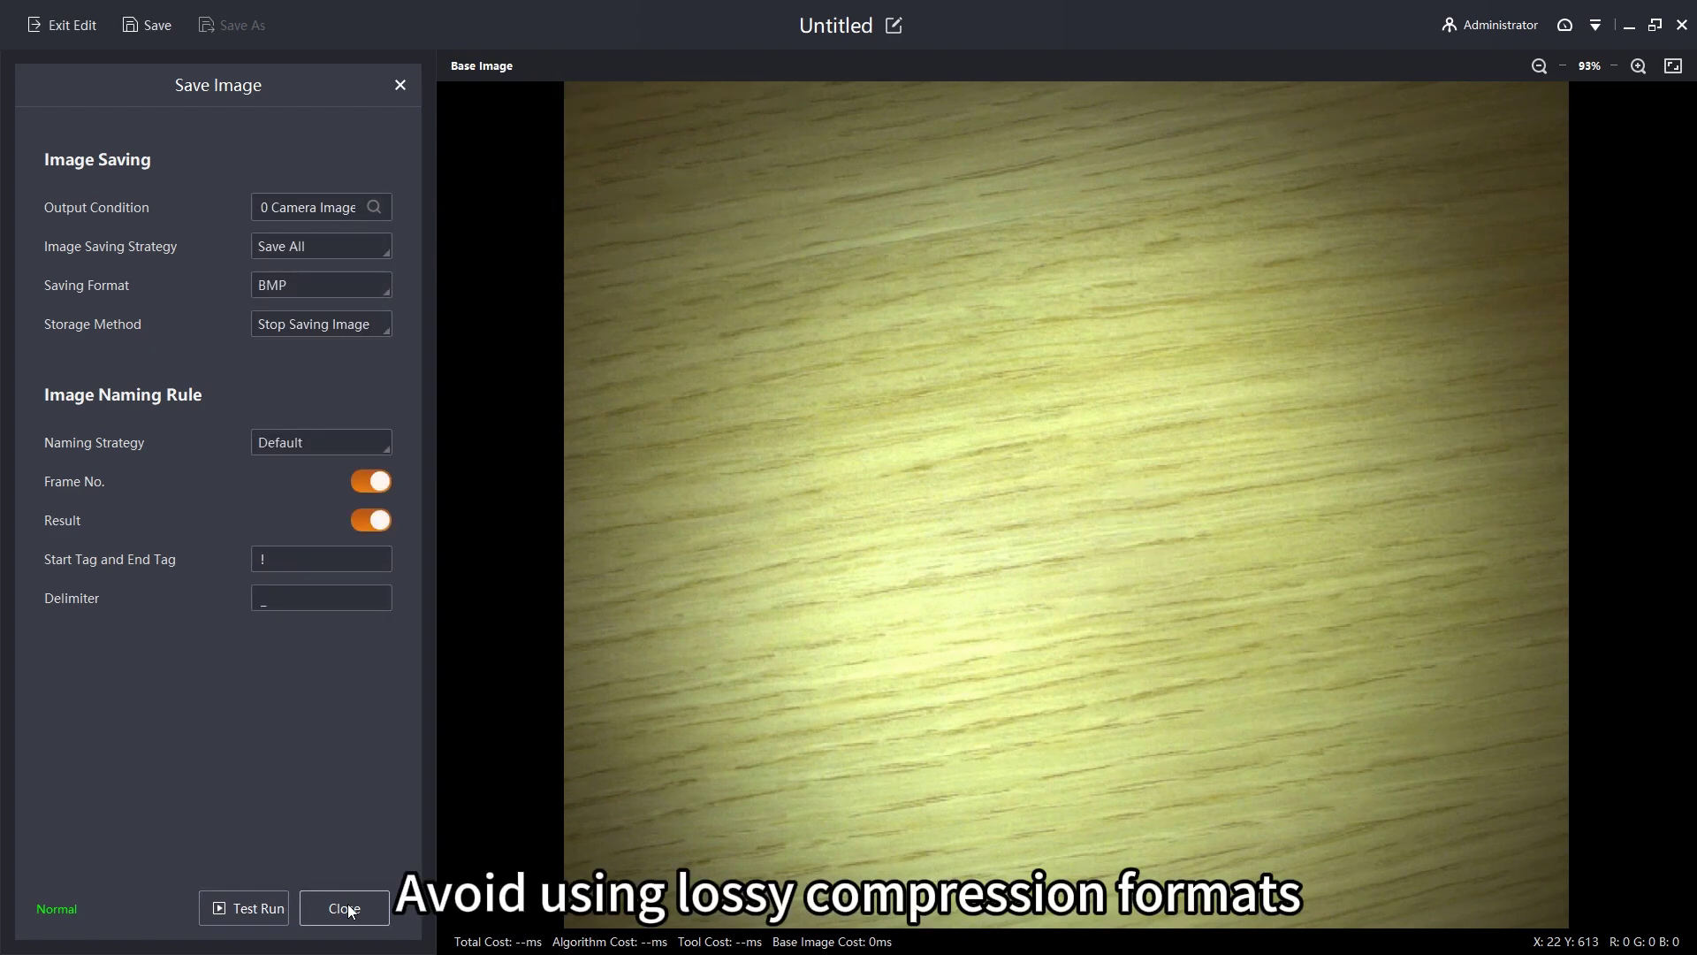
left_click(351, 910)
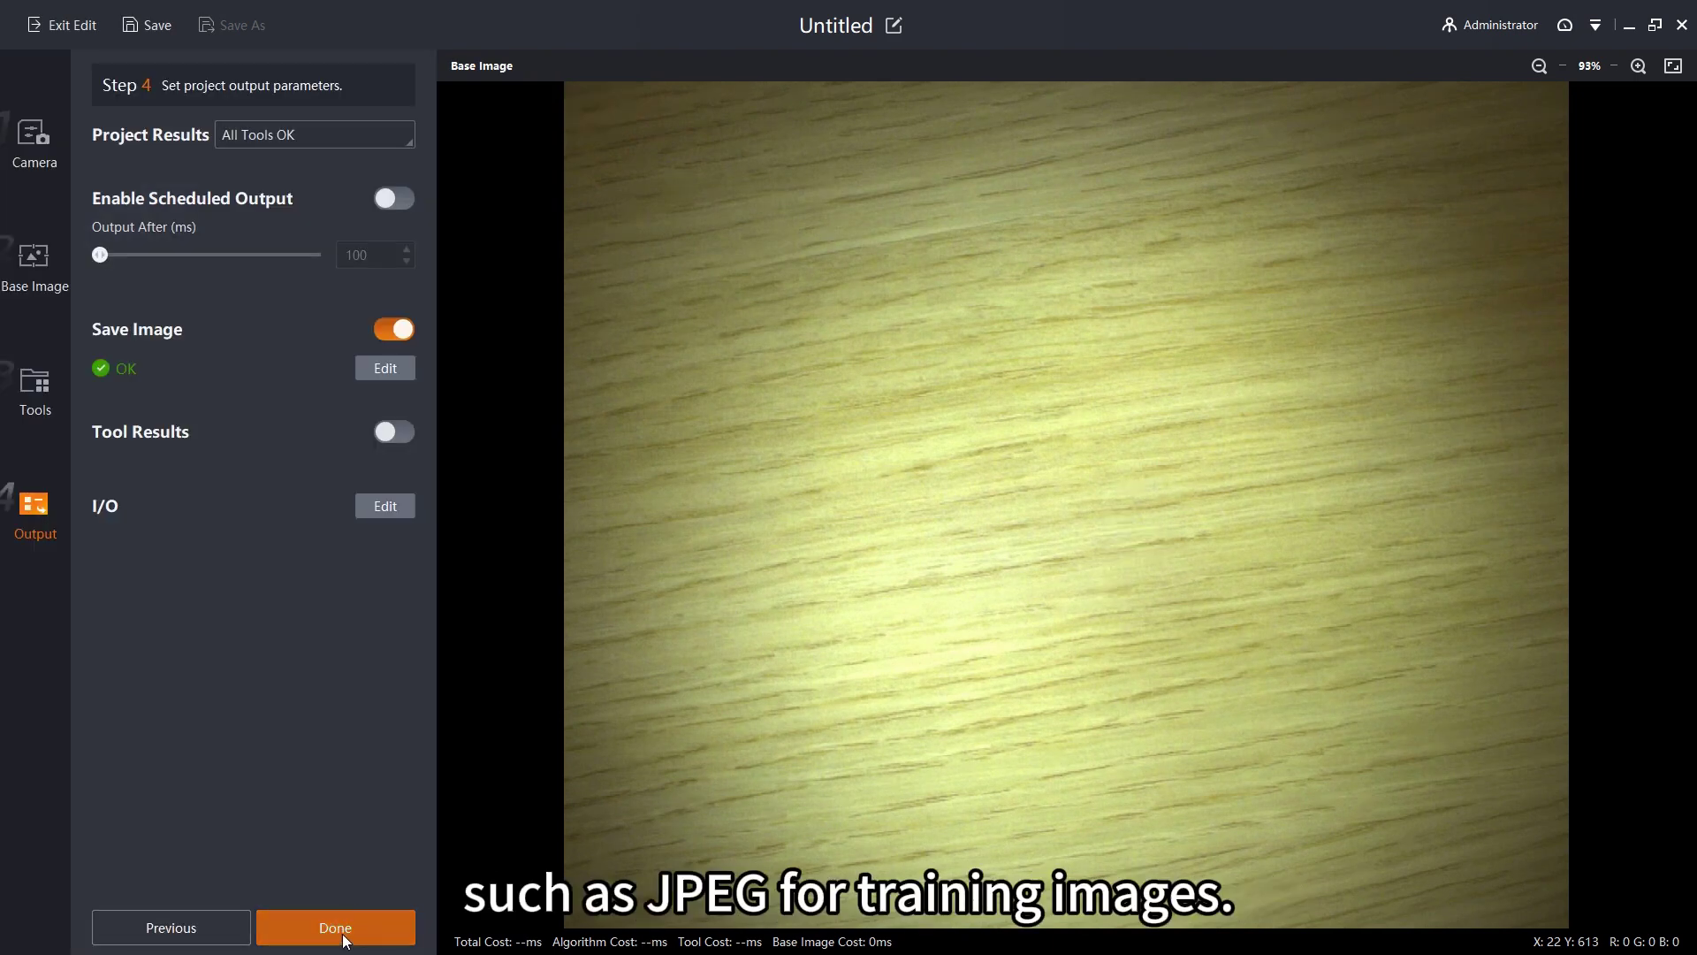
left_click(345, 930)
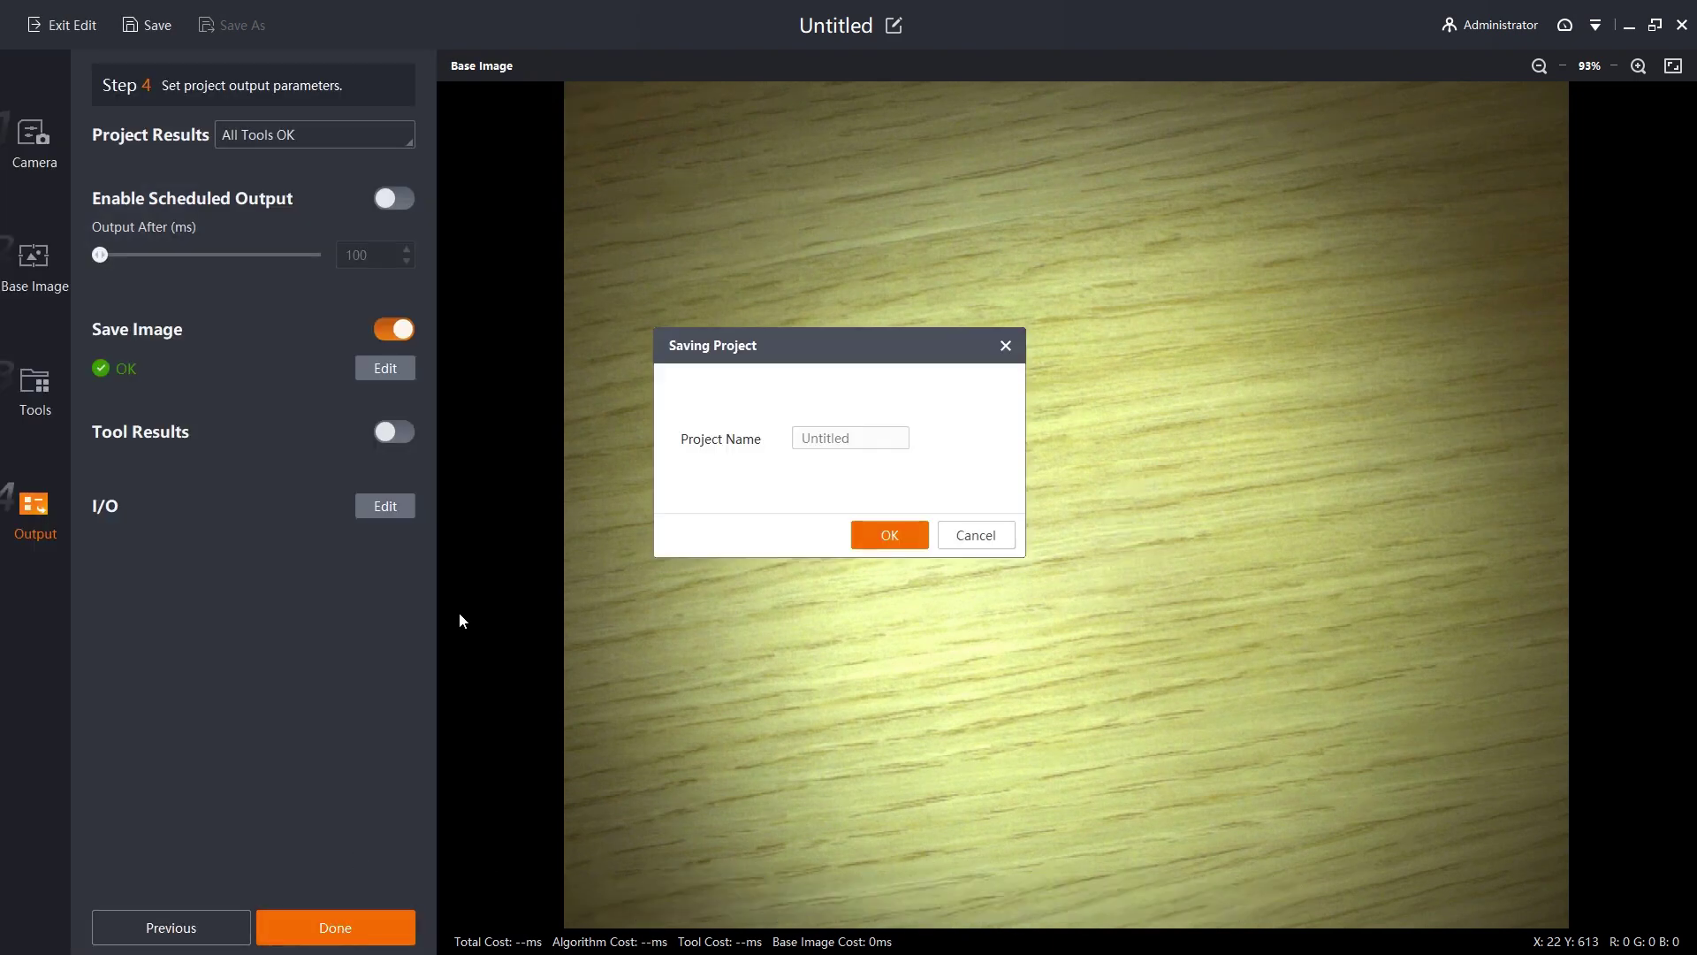
Rename the project to DeepLearning_Detection and save it
double_click(831, 438)
type("Deep")
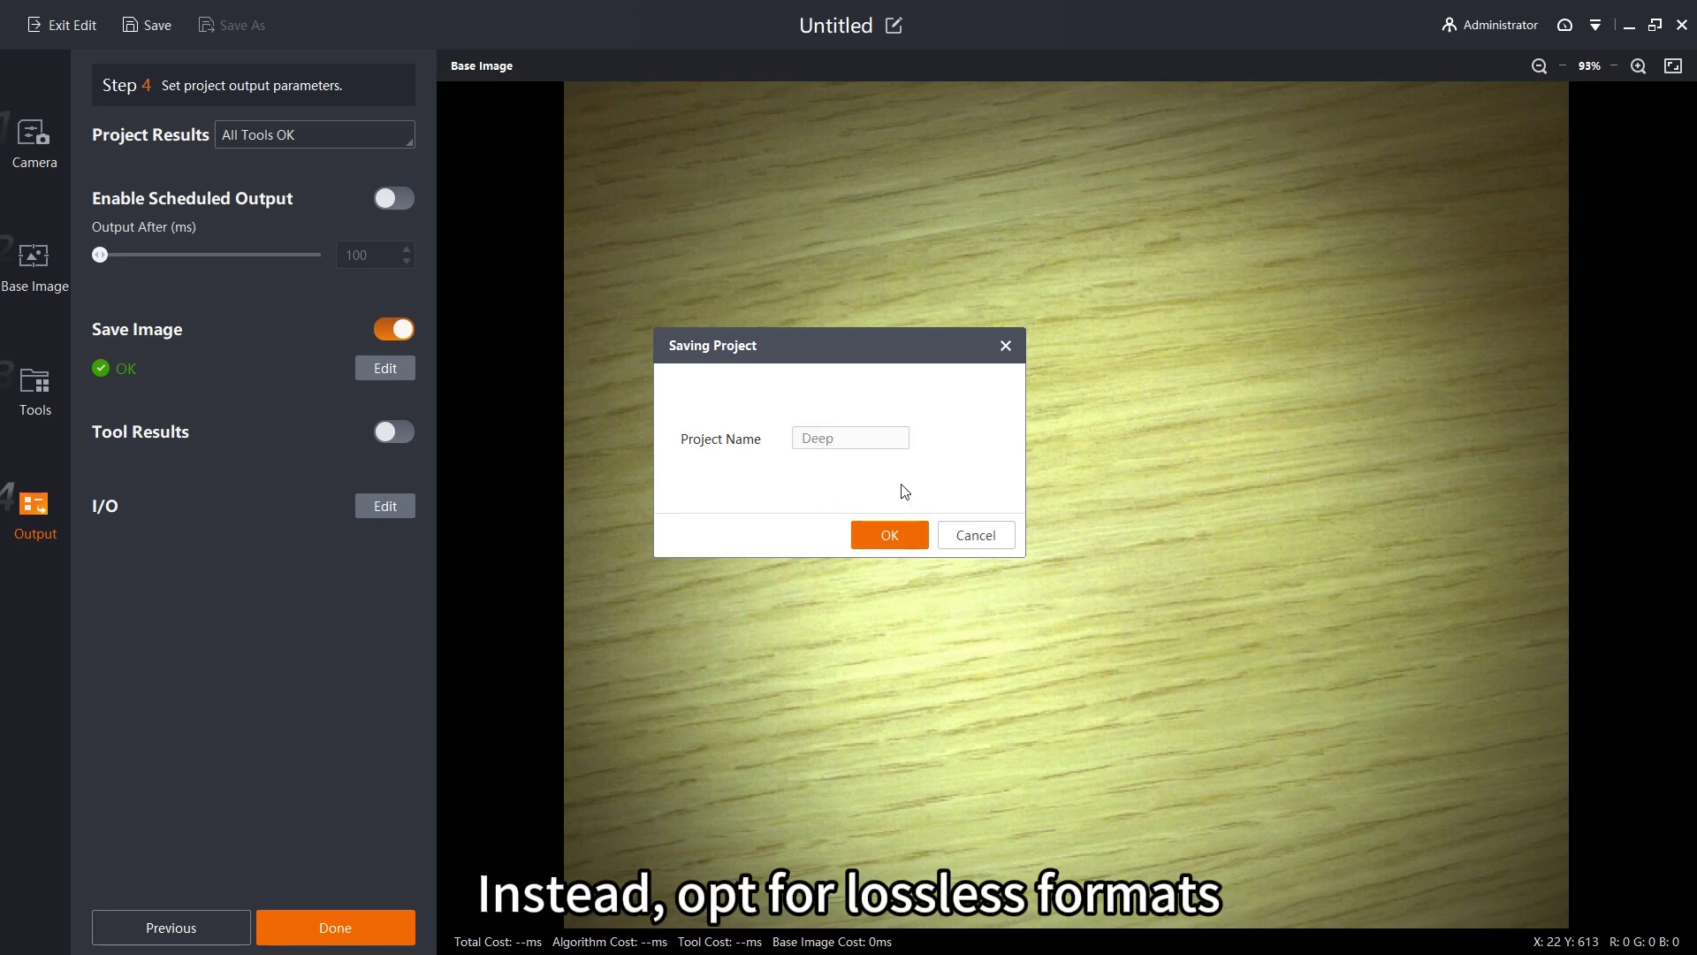
type("Learning")
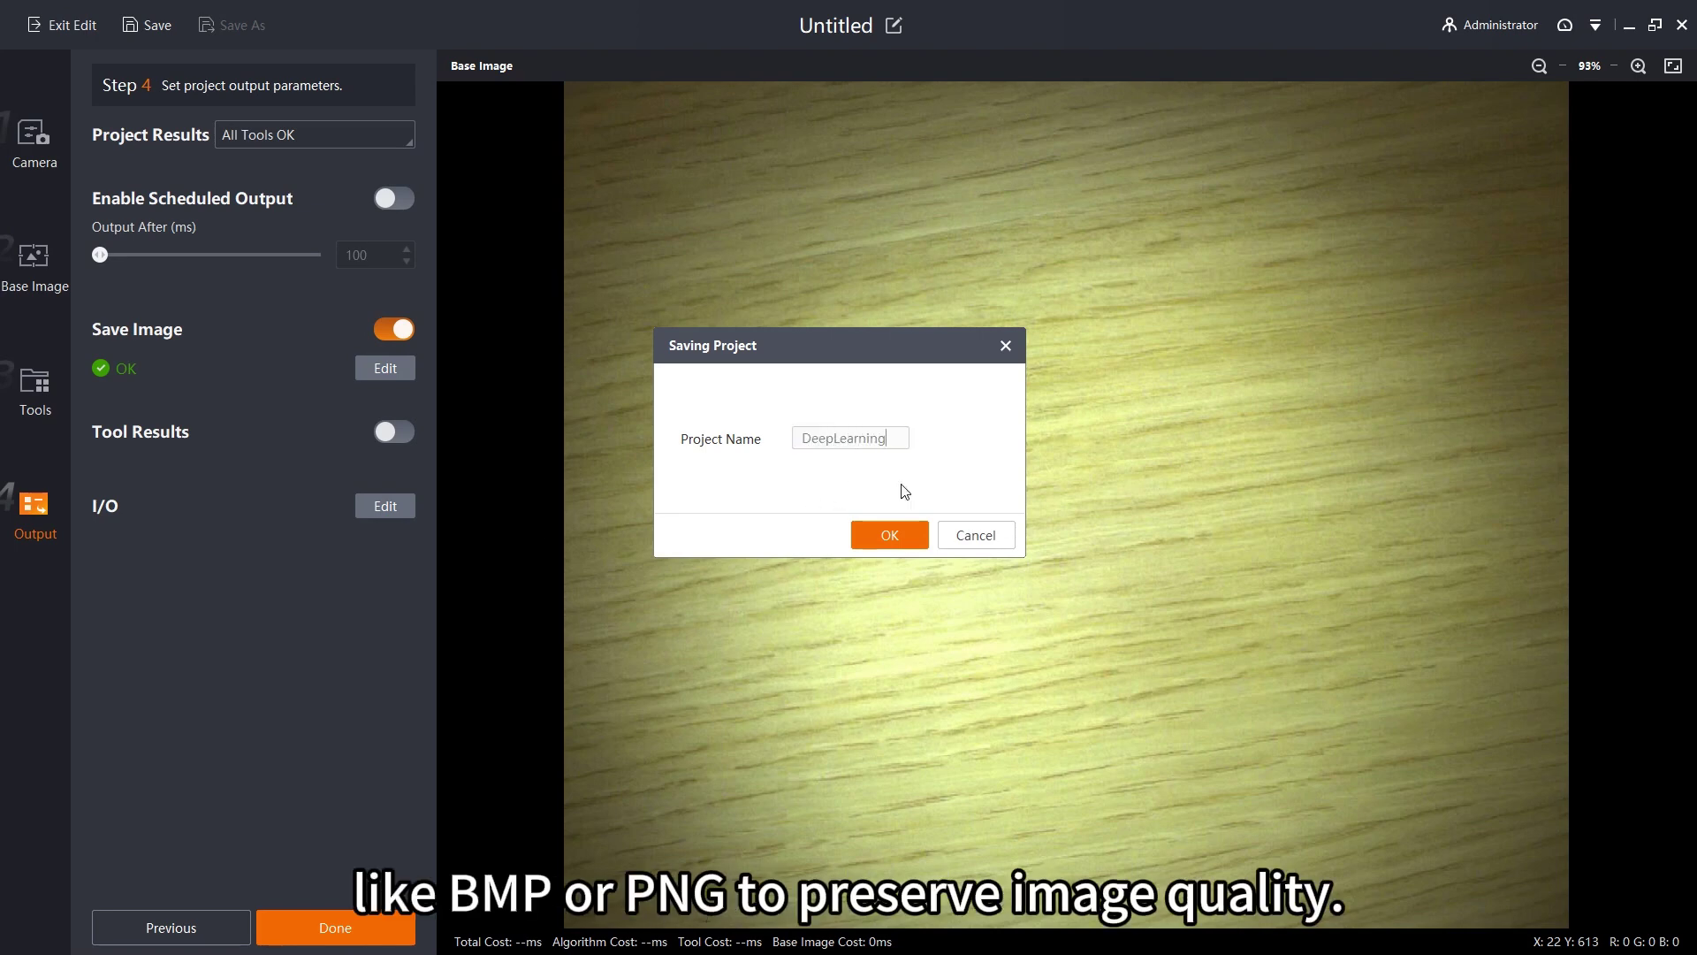
type("_Detection")
left_click(900, 535)
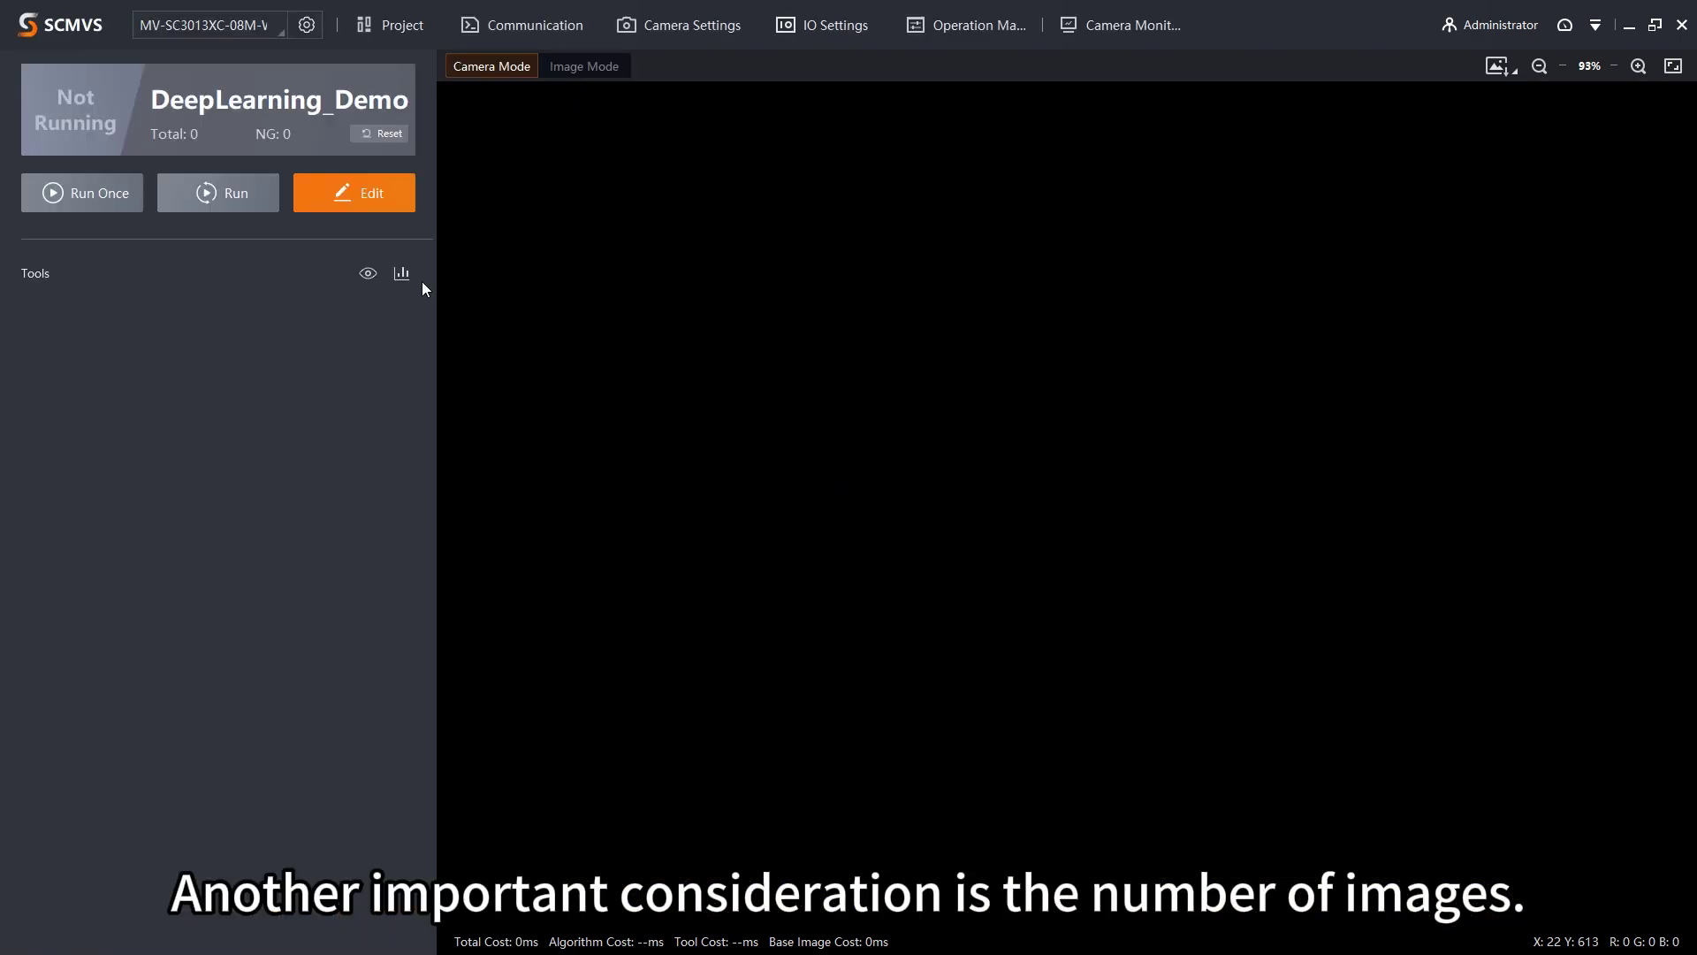
Run the inspection once on four screw and nut arrangements, each returning OK
left_click(101, 193)
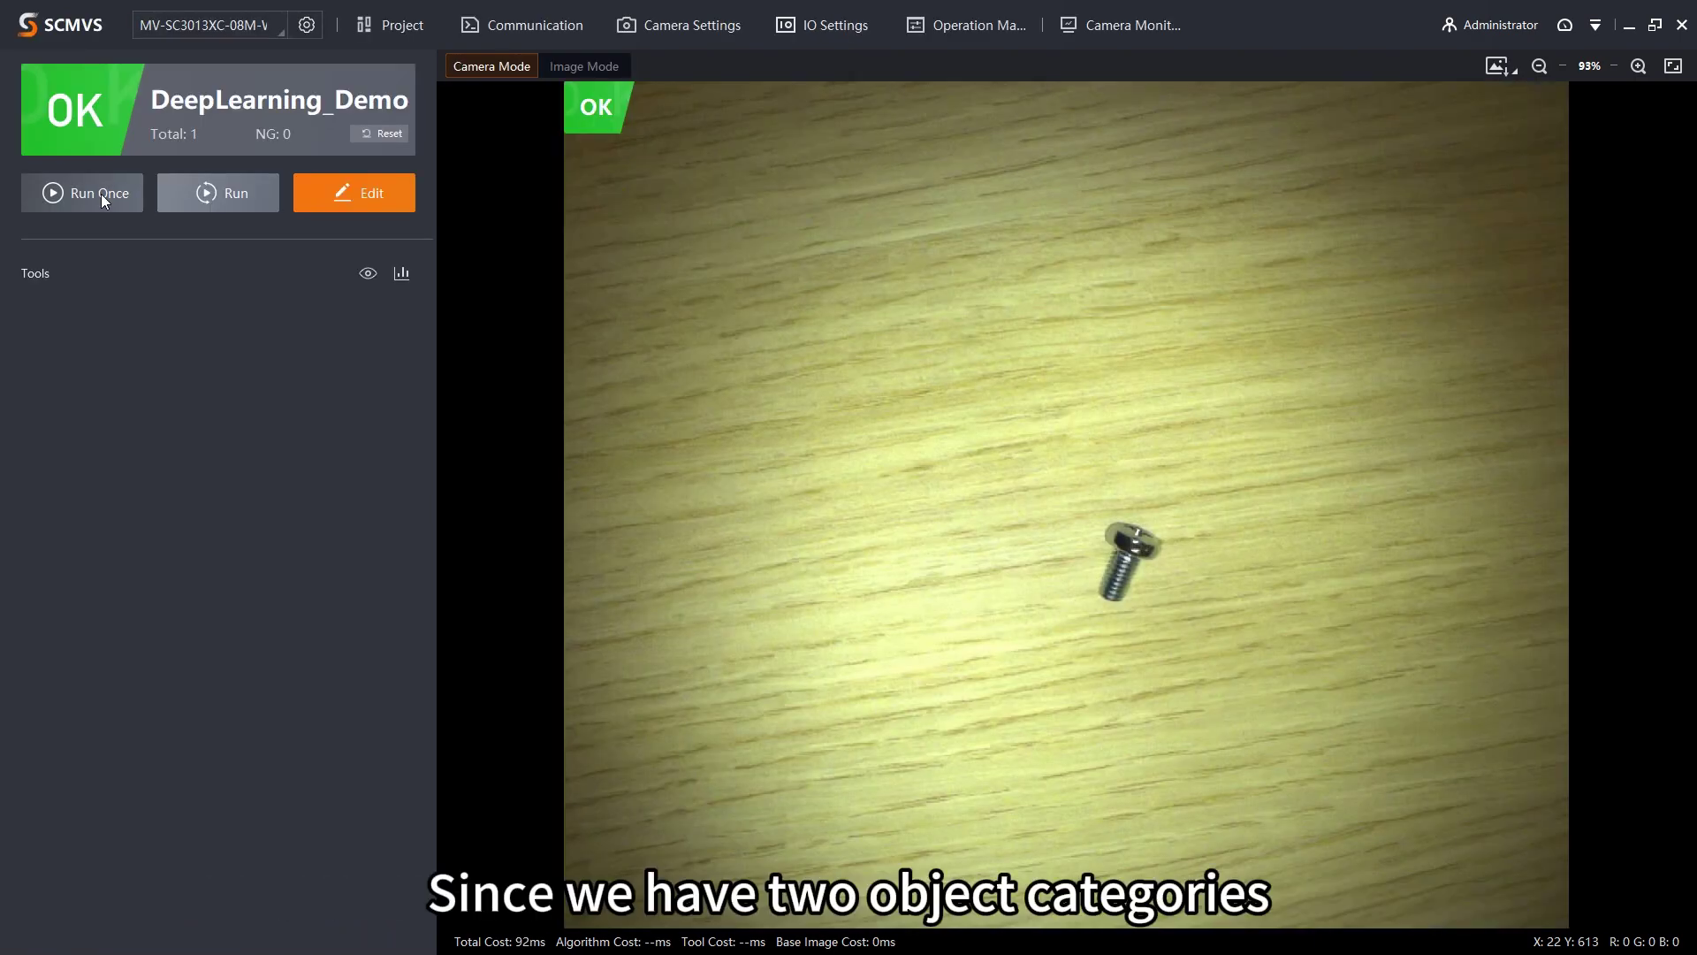
left_click(101, 193)
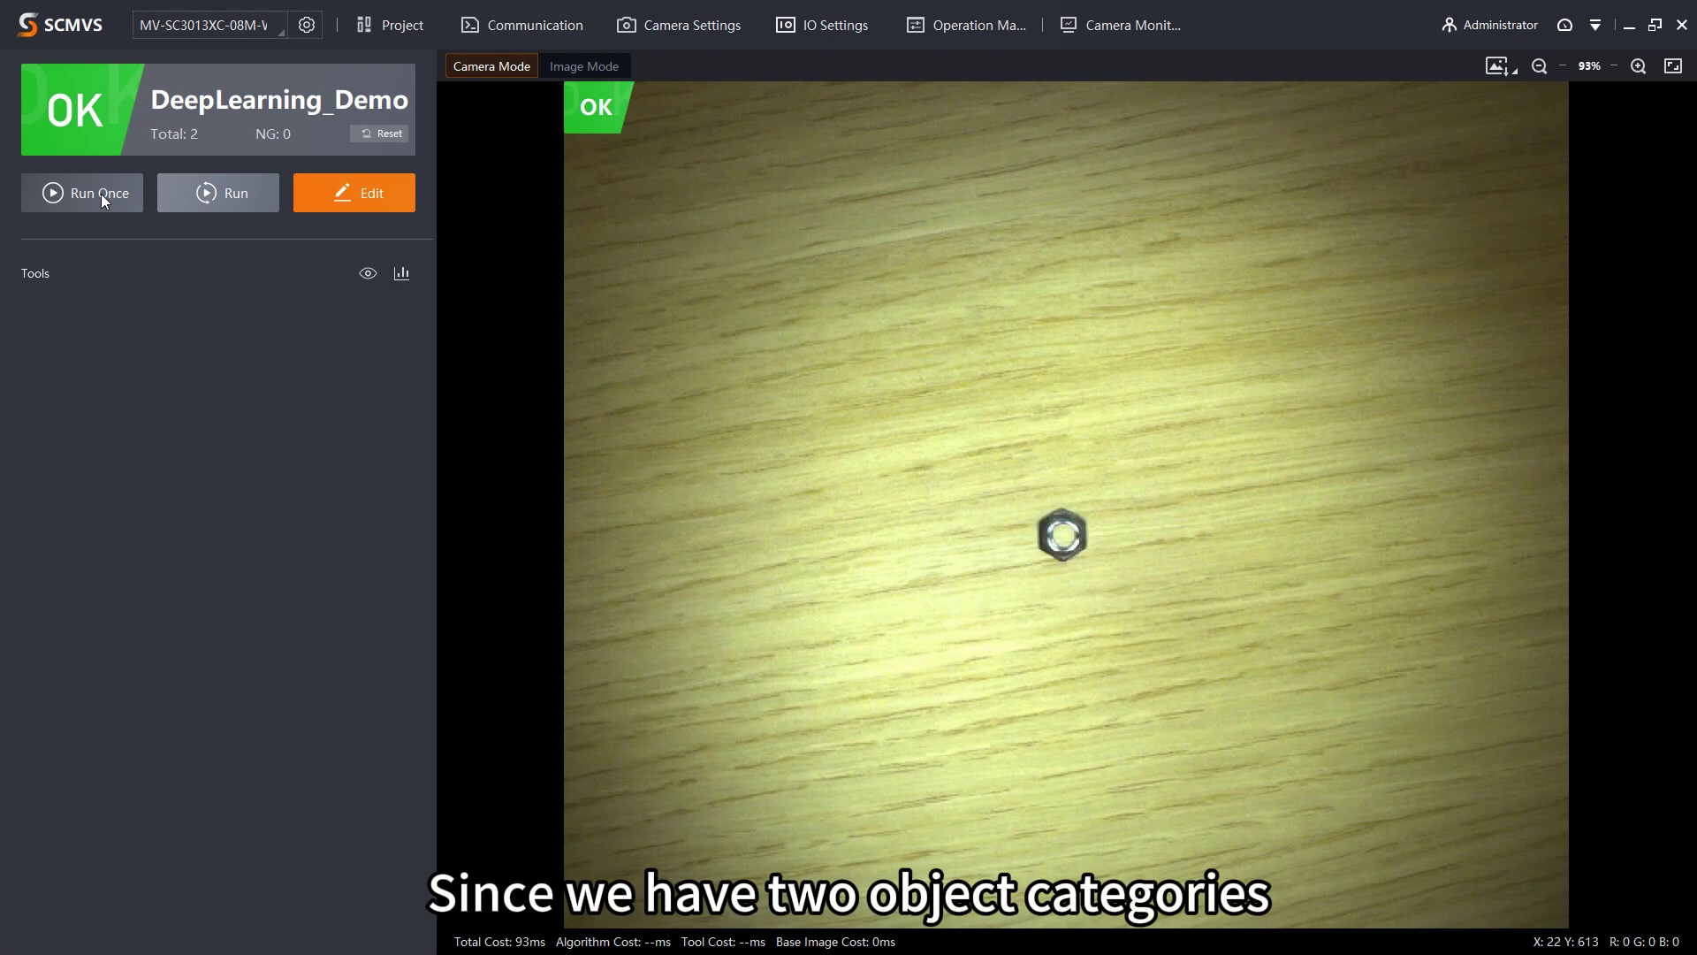
left_click(105, 194)
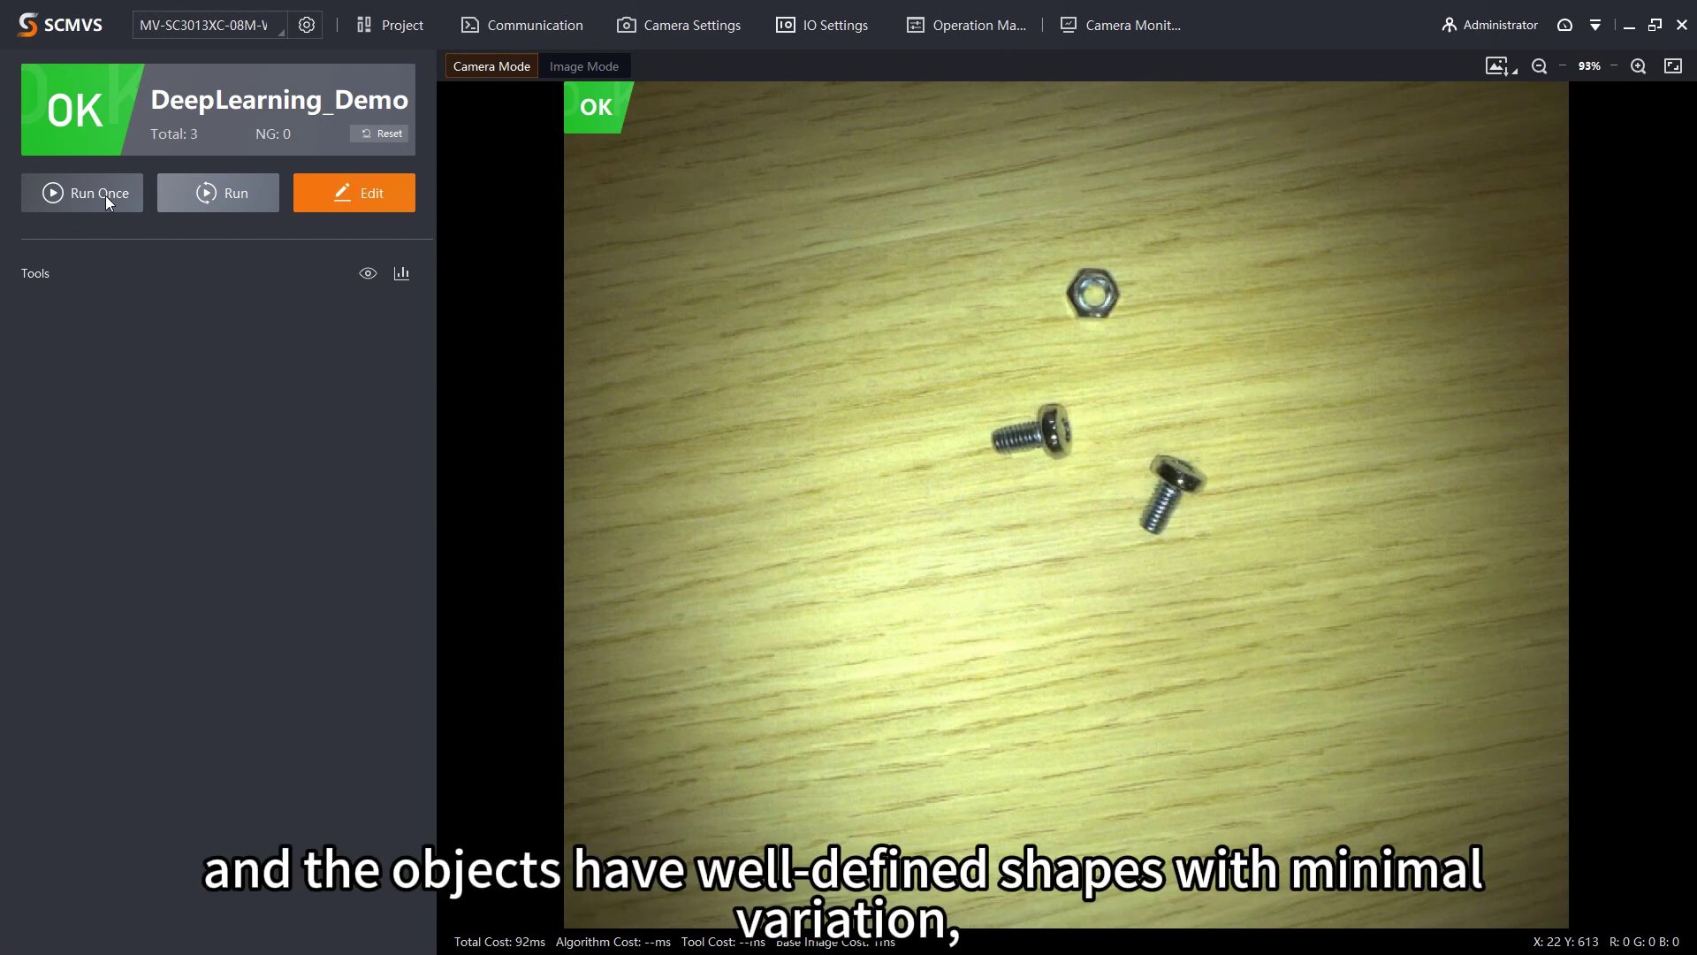
left_click(104, 194)
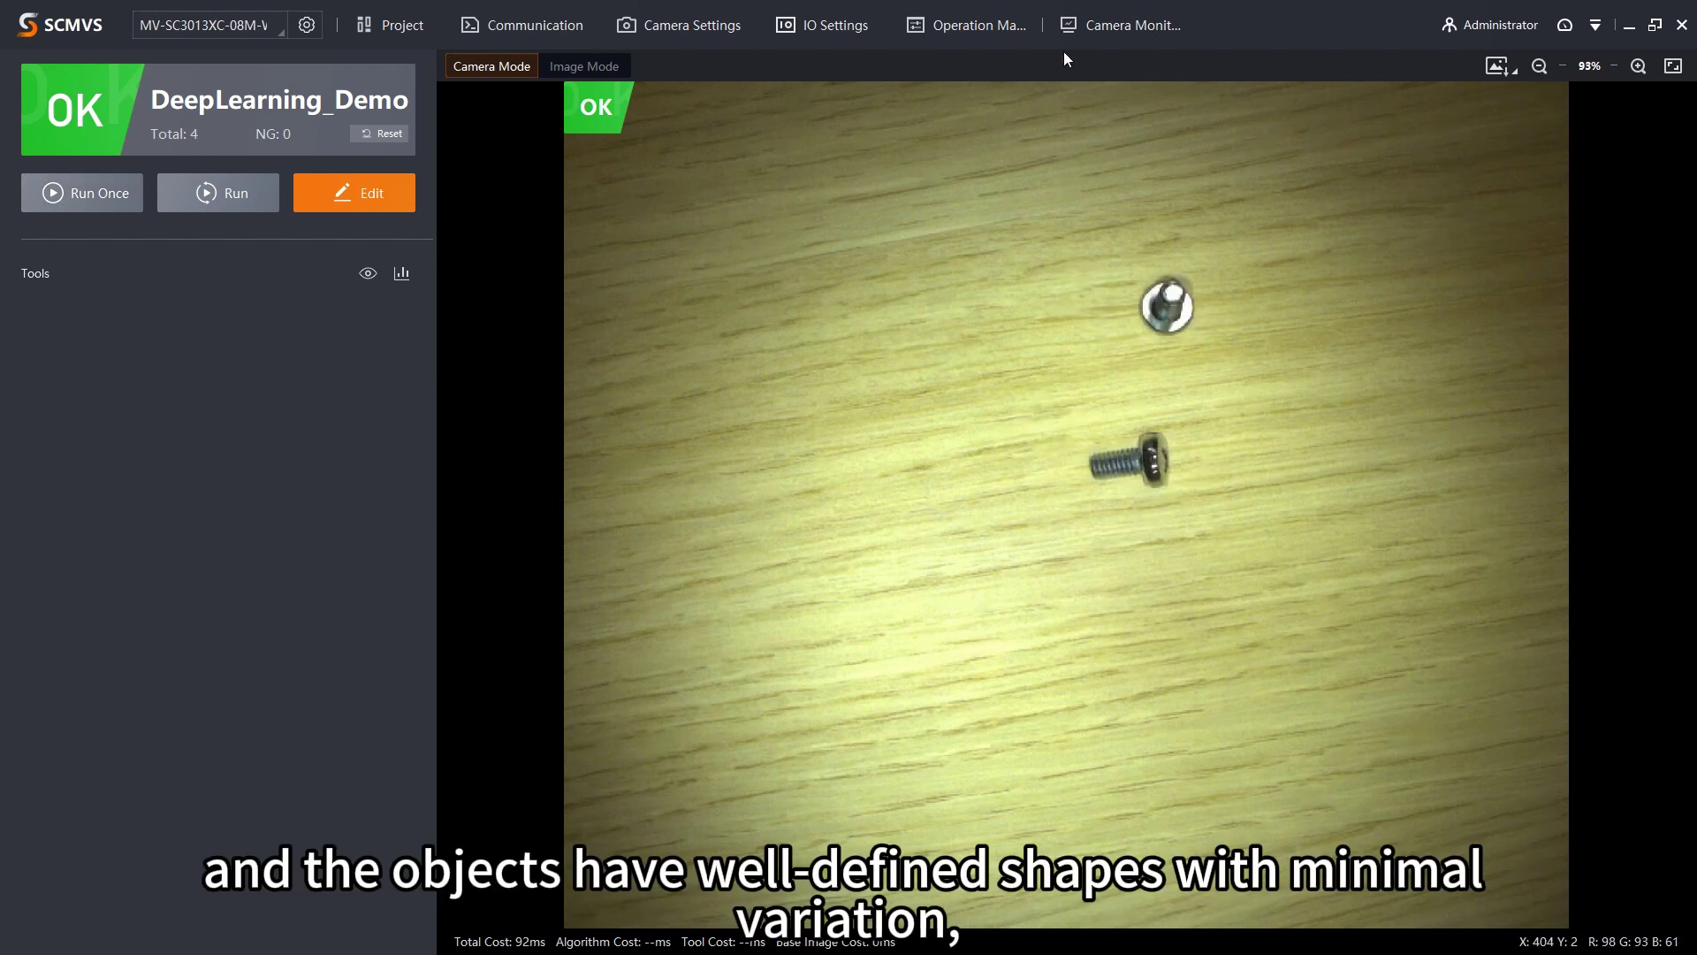
List all acquired images in Operation Management and select eight of them
left_click(984, 24)
left_click(450, 251)
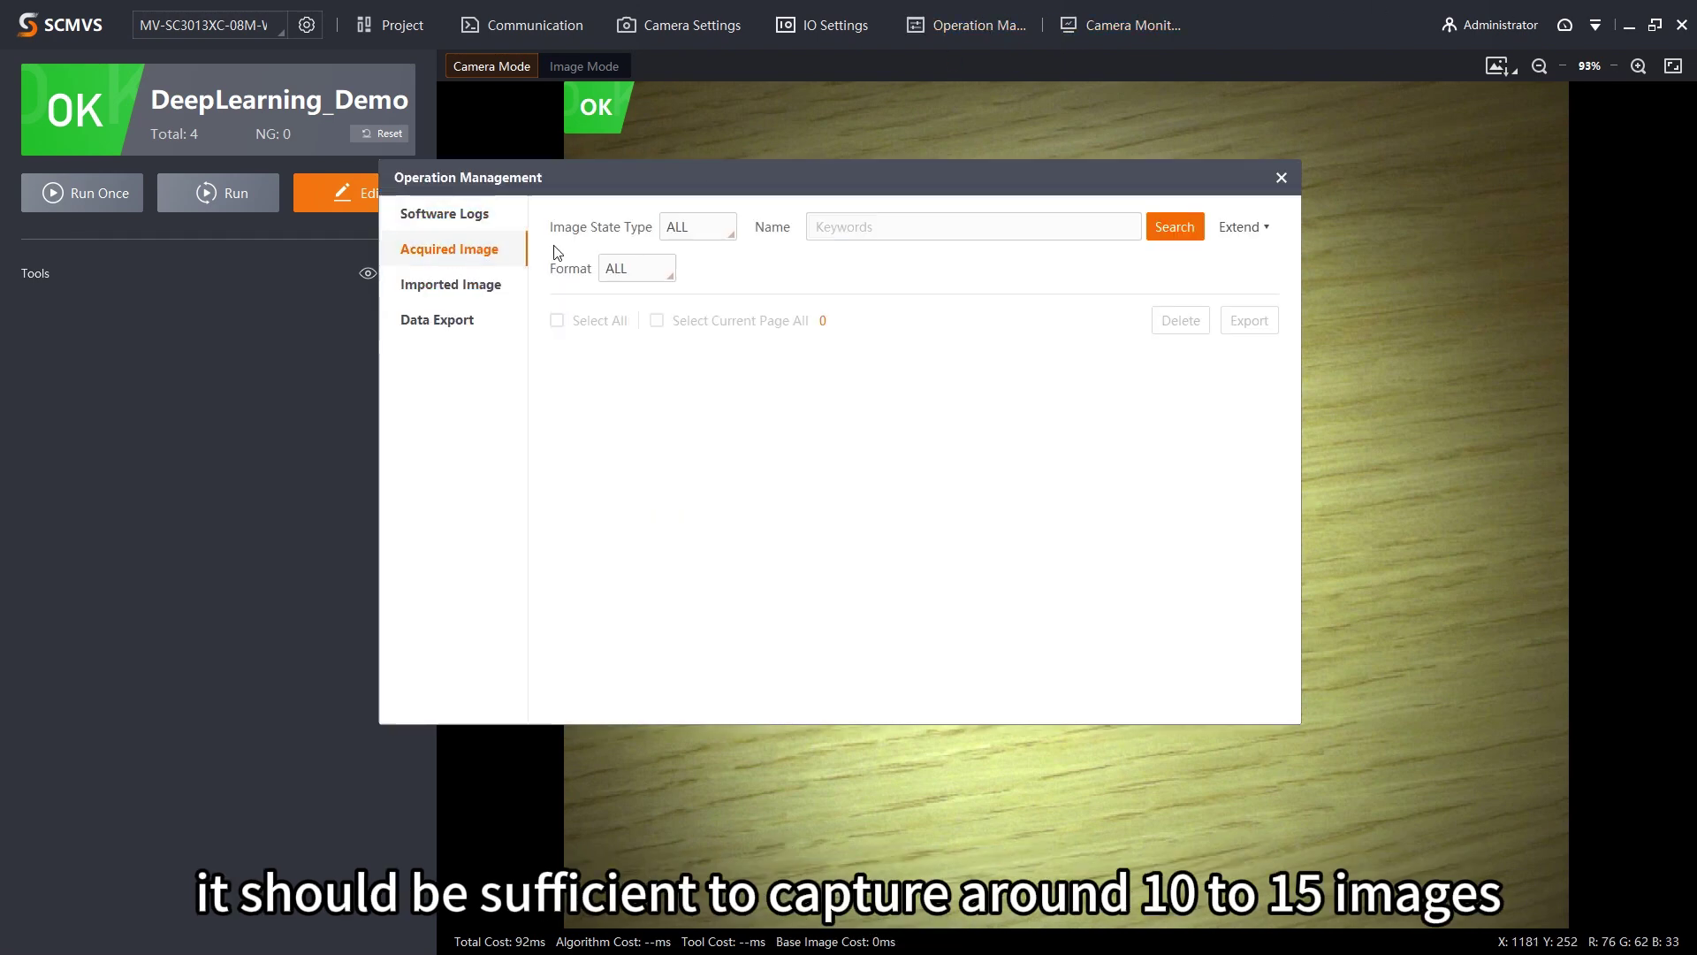
left_click(1195, 232)
left_click(976, 394)
left_click(1158, 391)
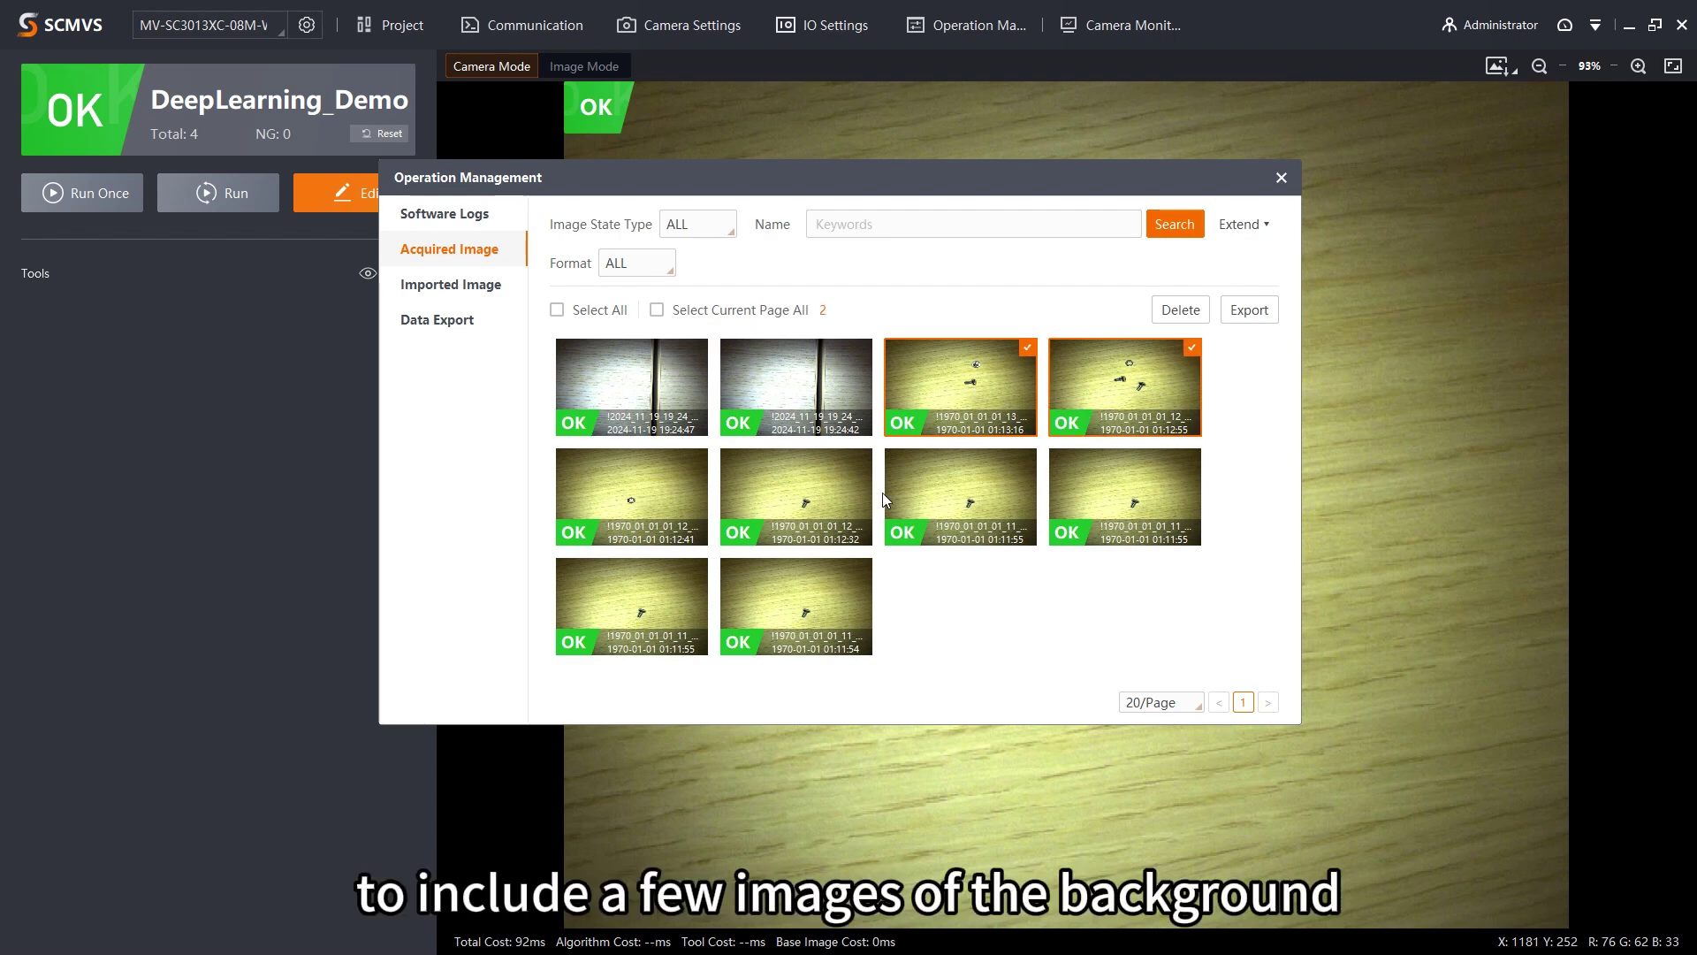
left_click(654, 499)
left_click(761, 498)
left_click(925, 485)
left_click(1130, 489)
left_click(571, 618)
left_click(776, 601)
Export the eight selected images into the camera's subfolder, then start deleting the saved images
left_click(1249, 310)
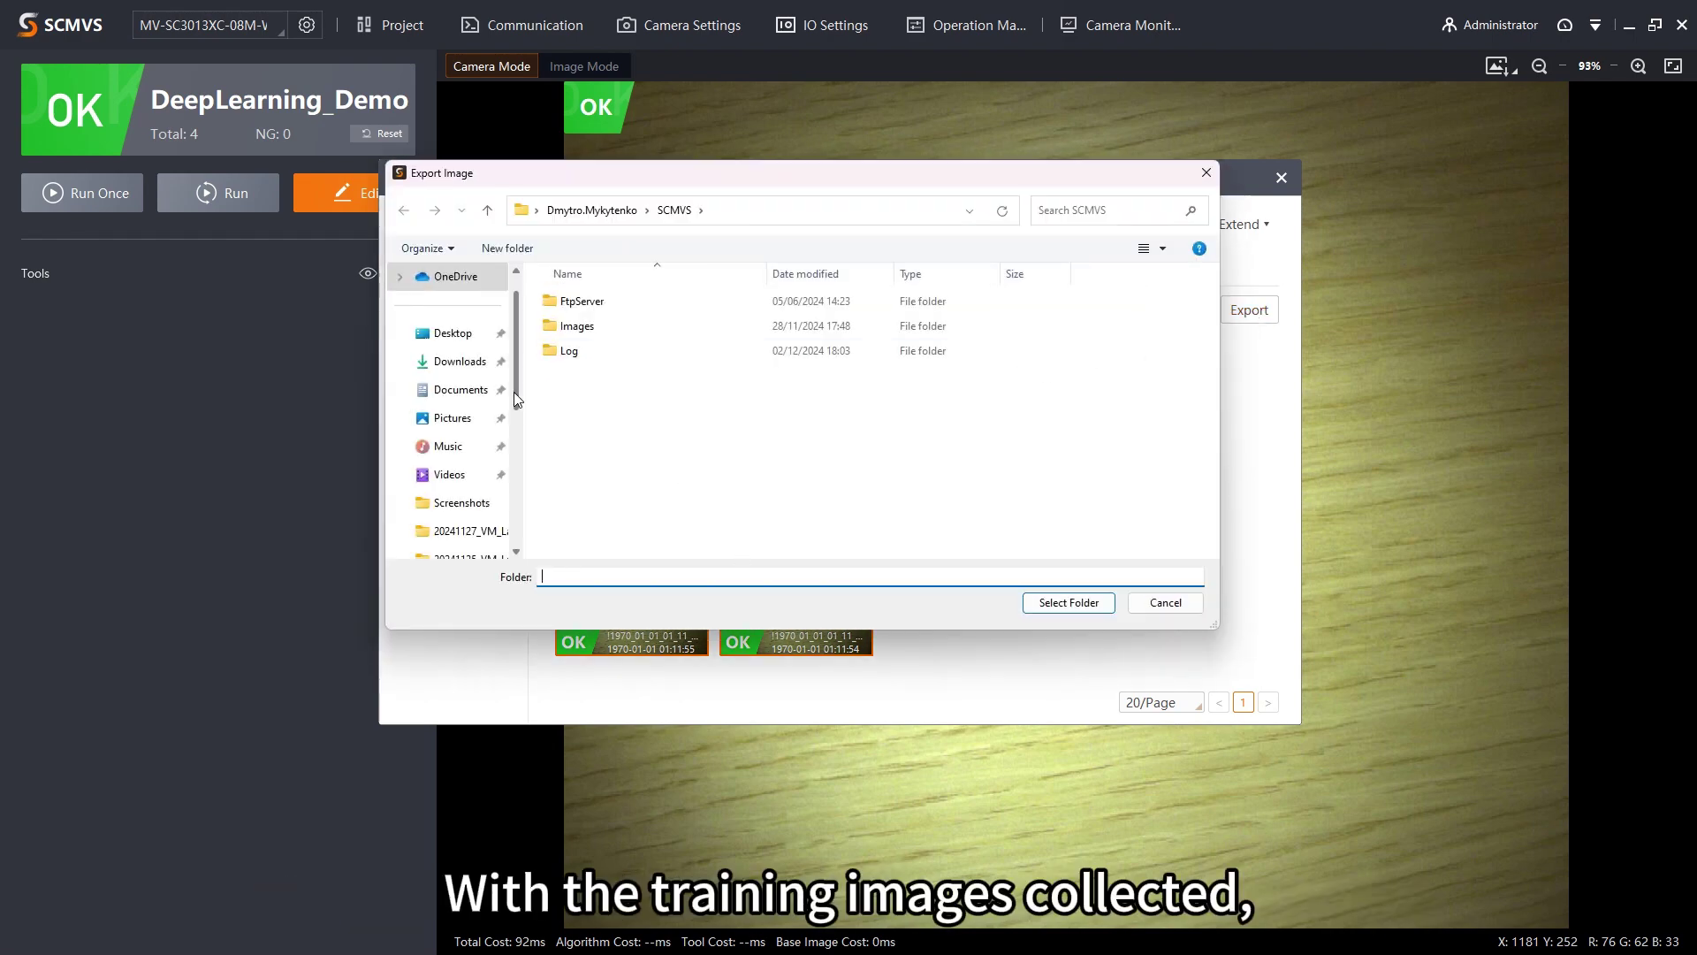
double_click(577, 325)
double_click(583, 301)
left_click(1069, 602)
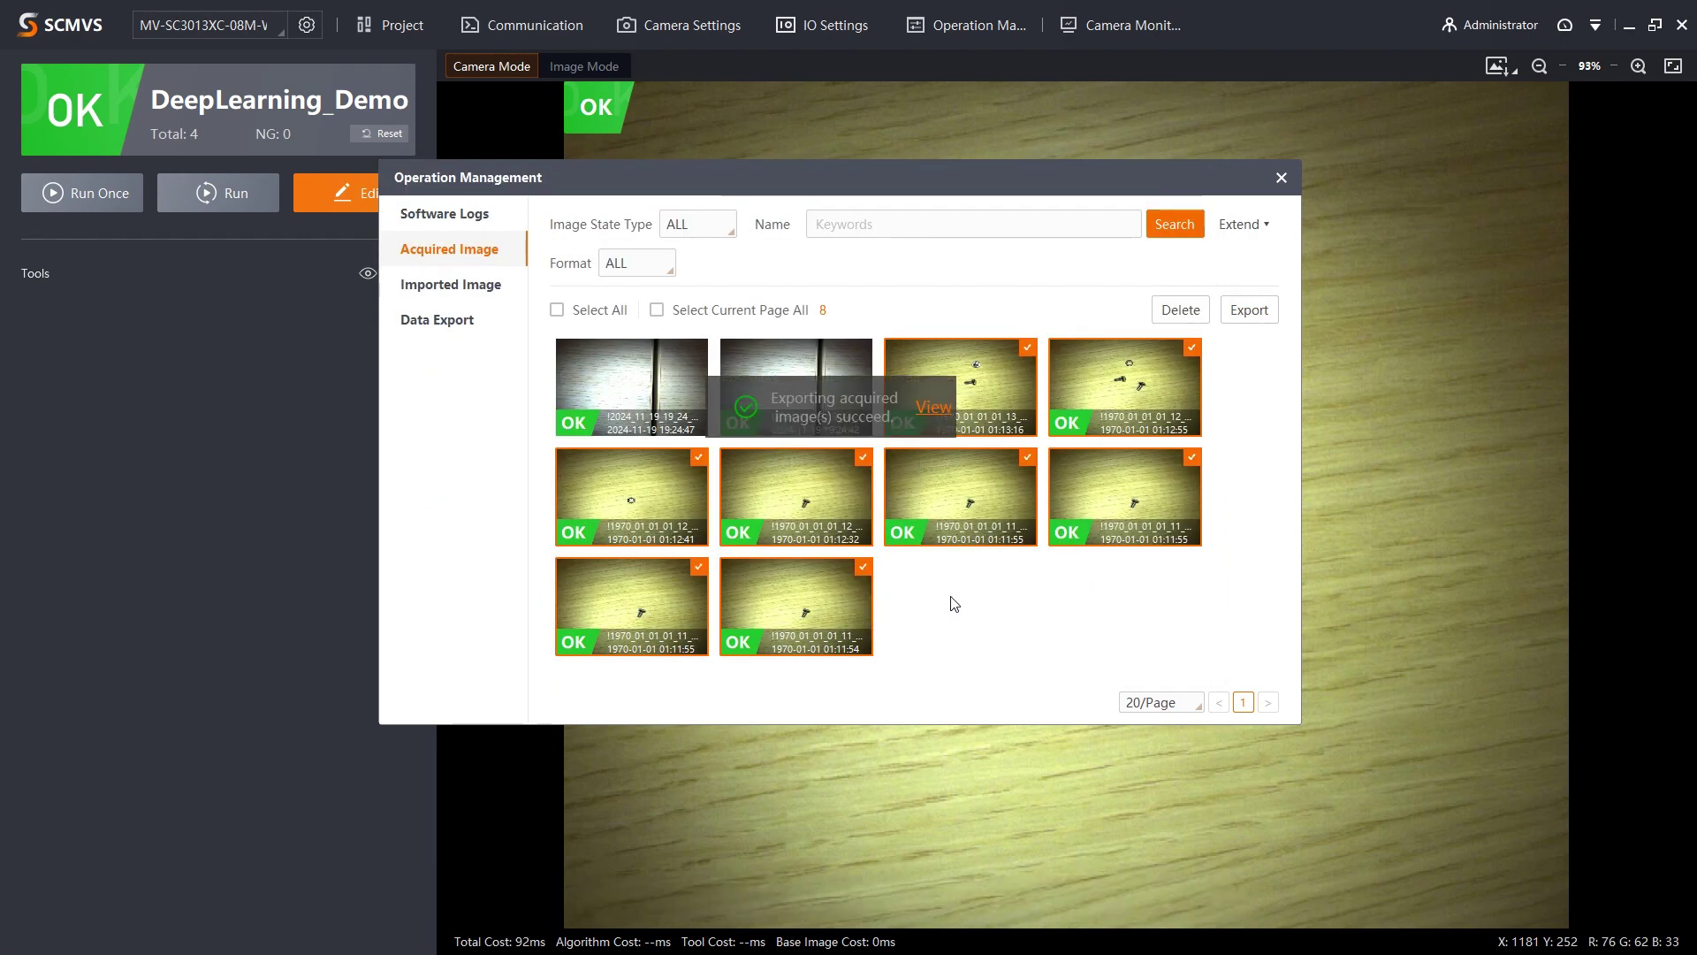
left_click(1181, 309)
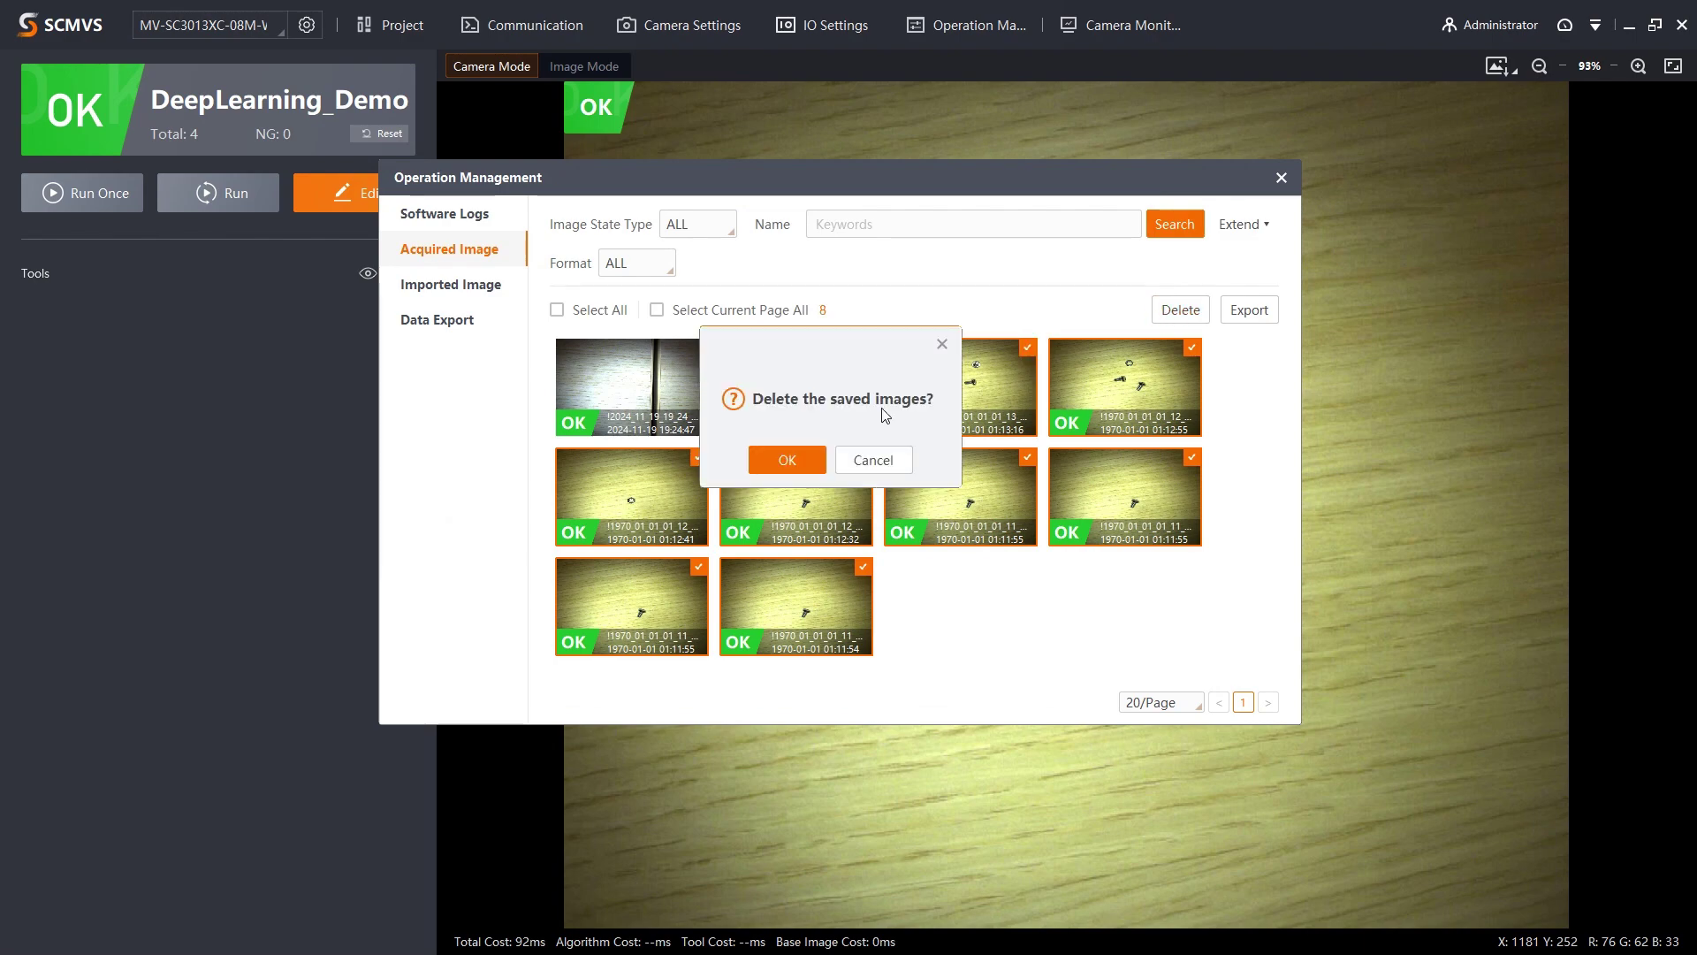
Confirm the image deletion, then create a DeepLearningData folder on drive E for the dataset
left_click(787, 460)
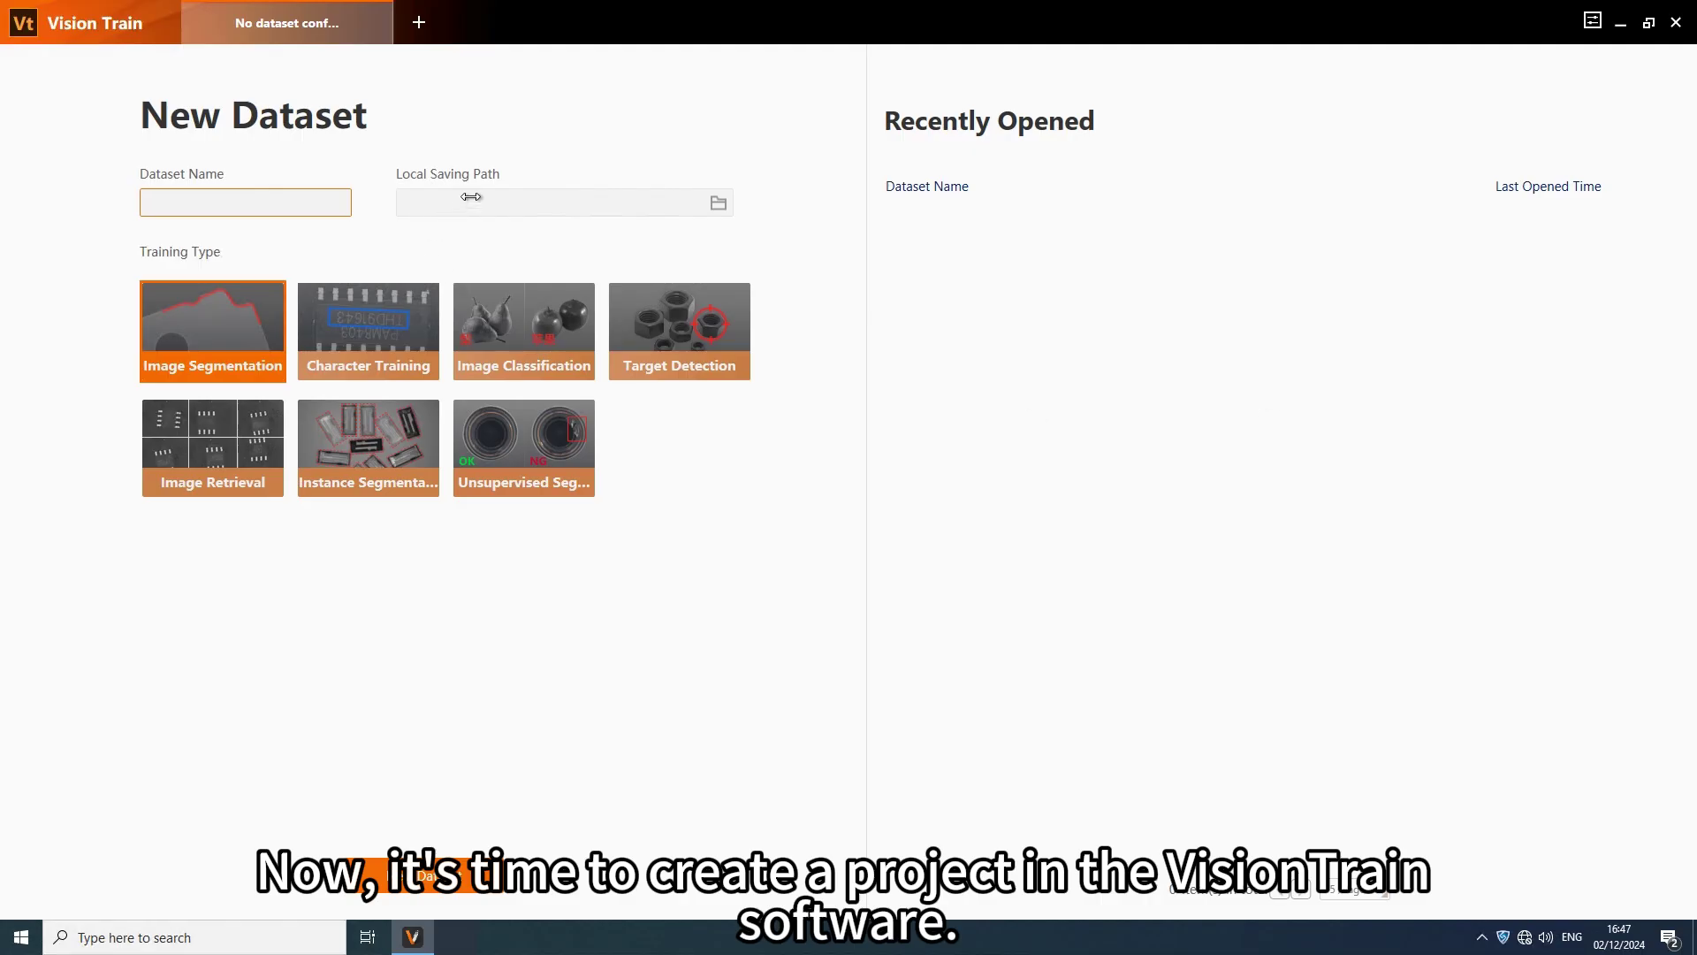
left_click(472, 197)
left_click(719, 202)
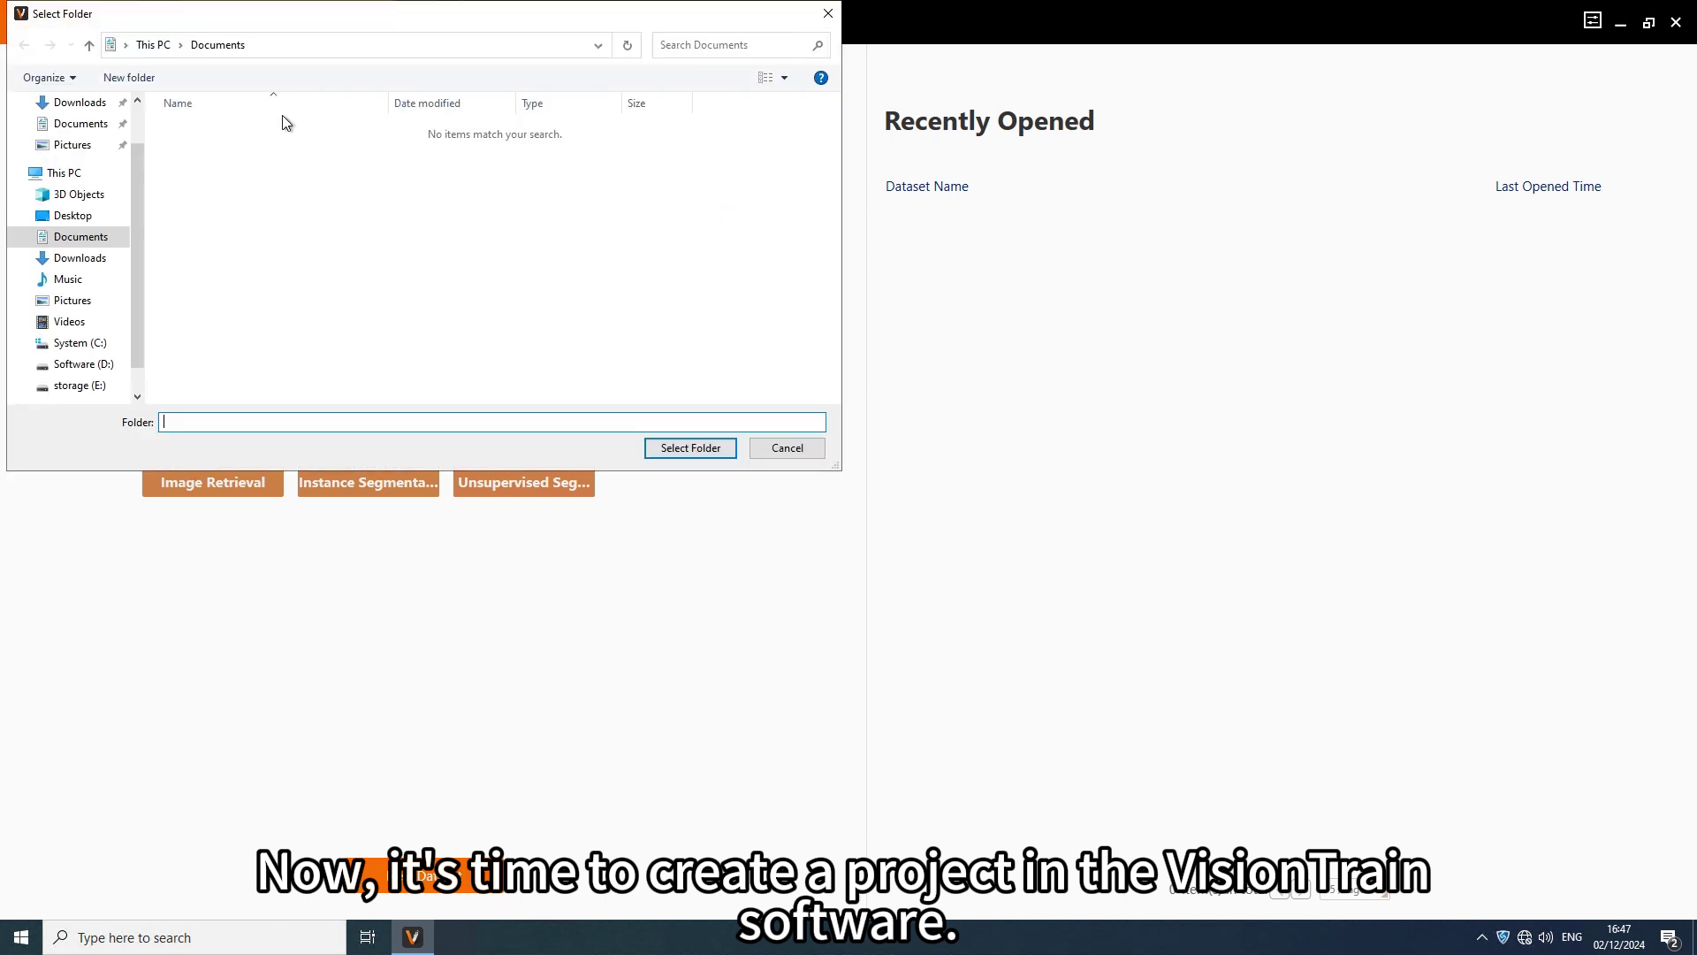
left_click(79, 383)
right_click(212, 291)
mouse_move(310, 458)
left_click(467, 453)
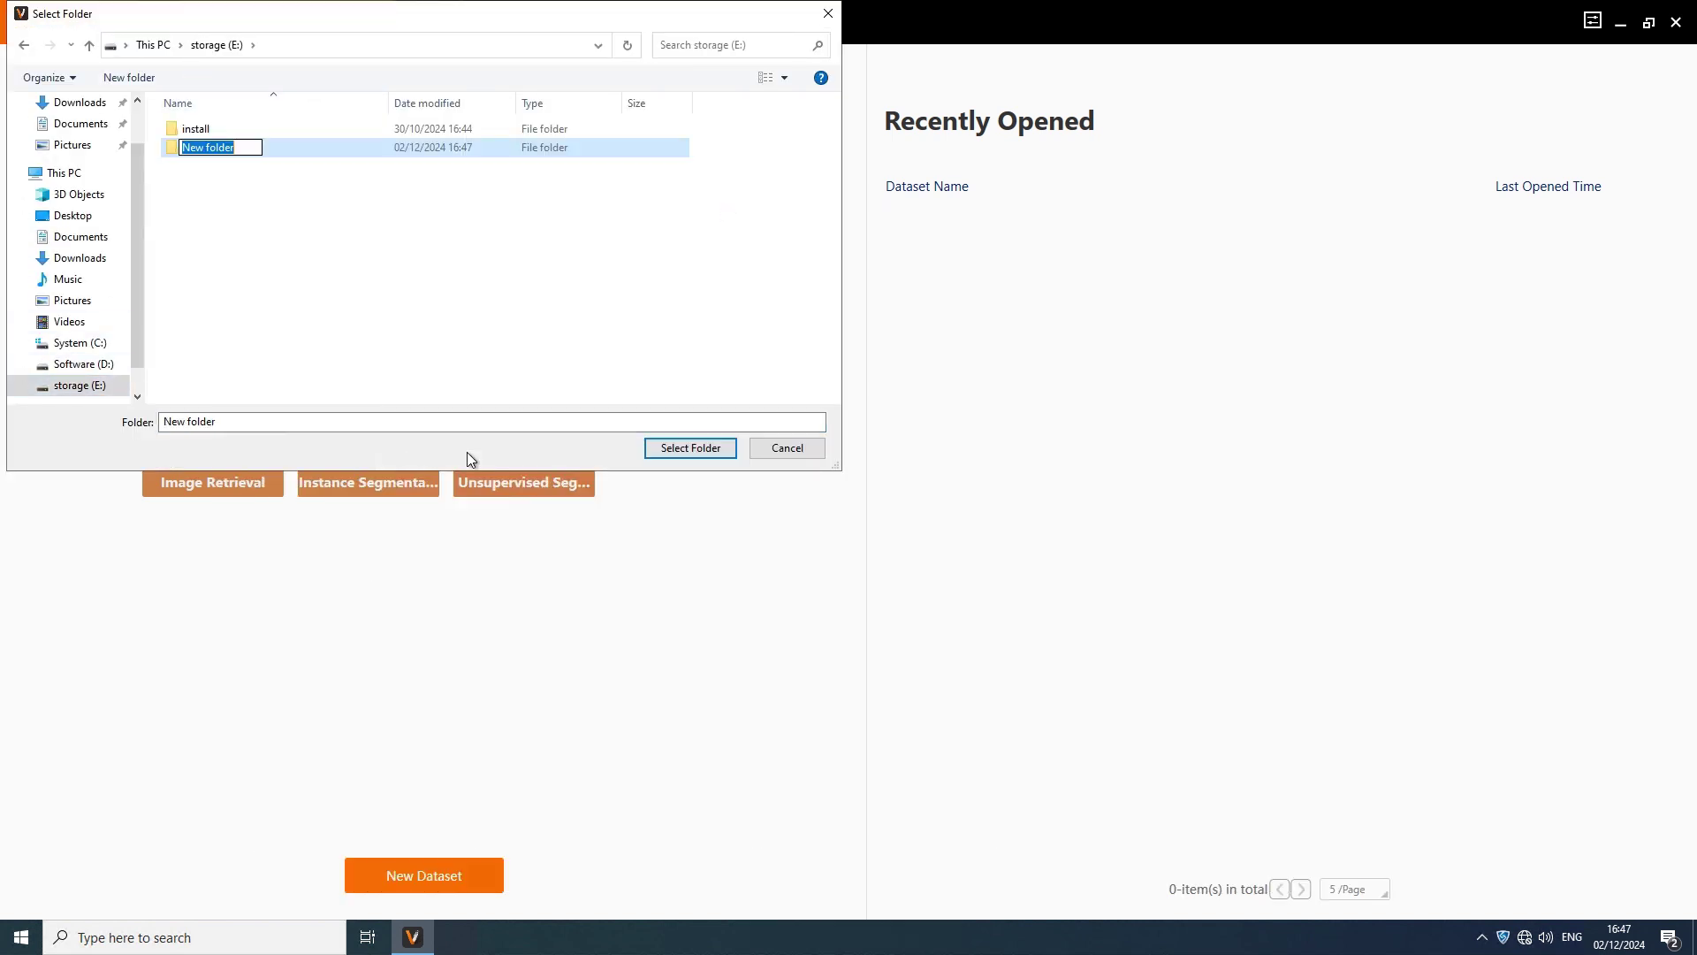
type("DeepLearningData")
key("Return")
key("Return")
Create a Test_Object_Detection folder inside DeepLearningData and use it as the saving path
right_click(420, 282)
mouse_move(513, 468)
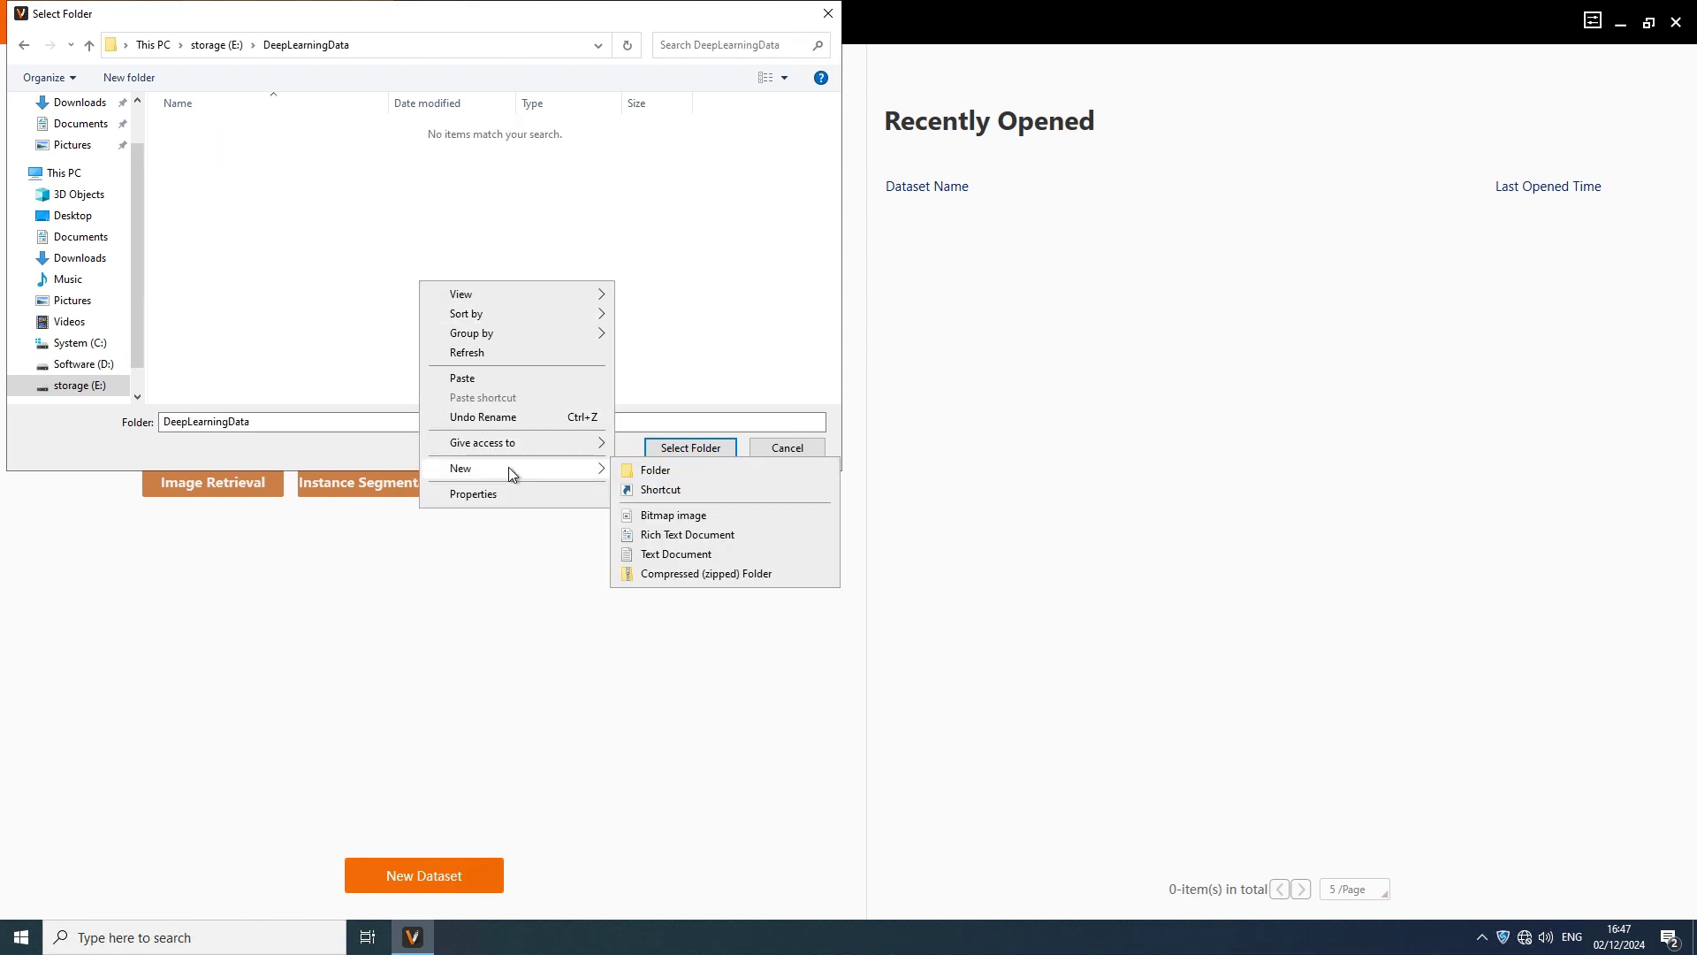
left_click(643, 471)
type("Test_Object_Dete")
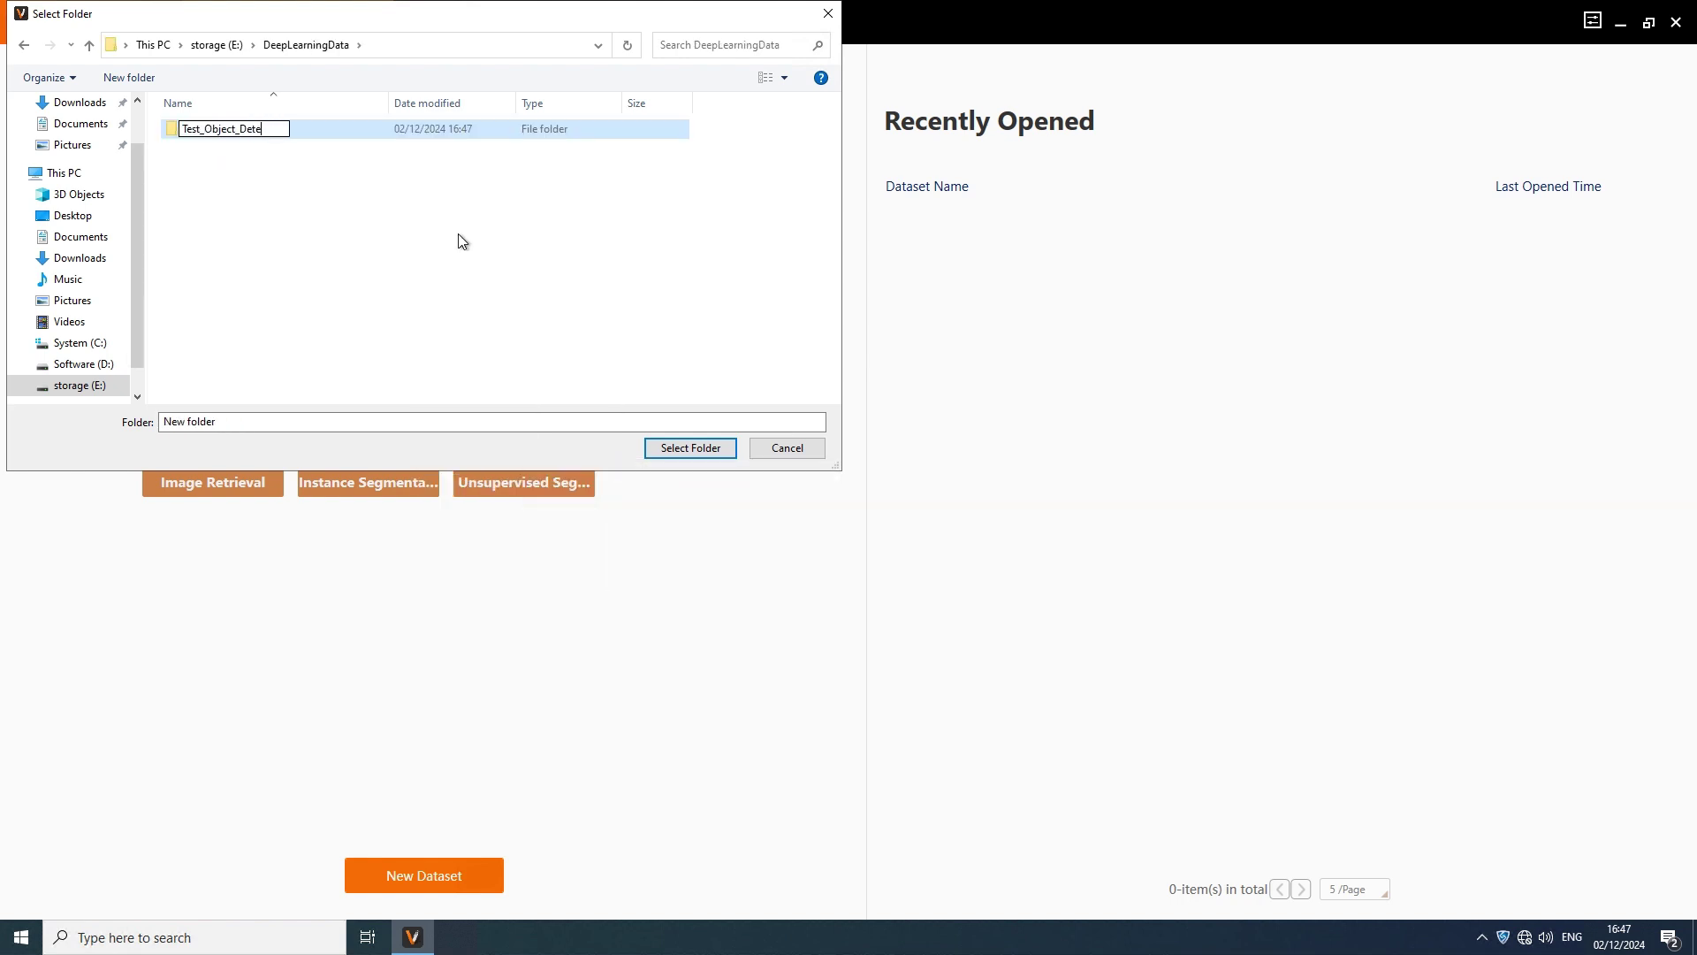
type("ction")
key("Return")
left_click(685, 448)
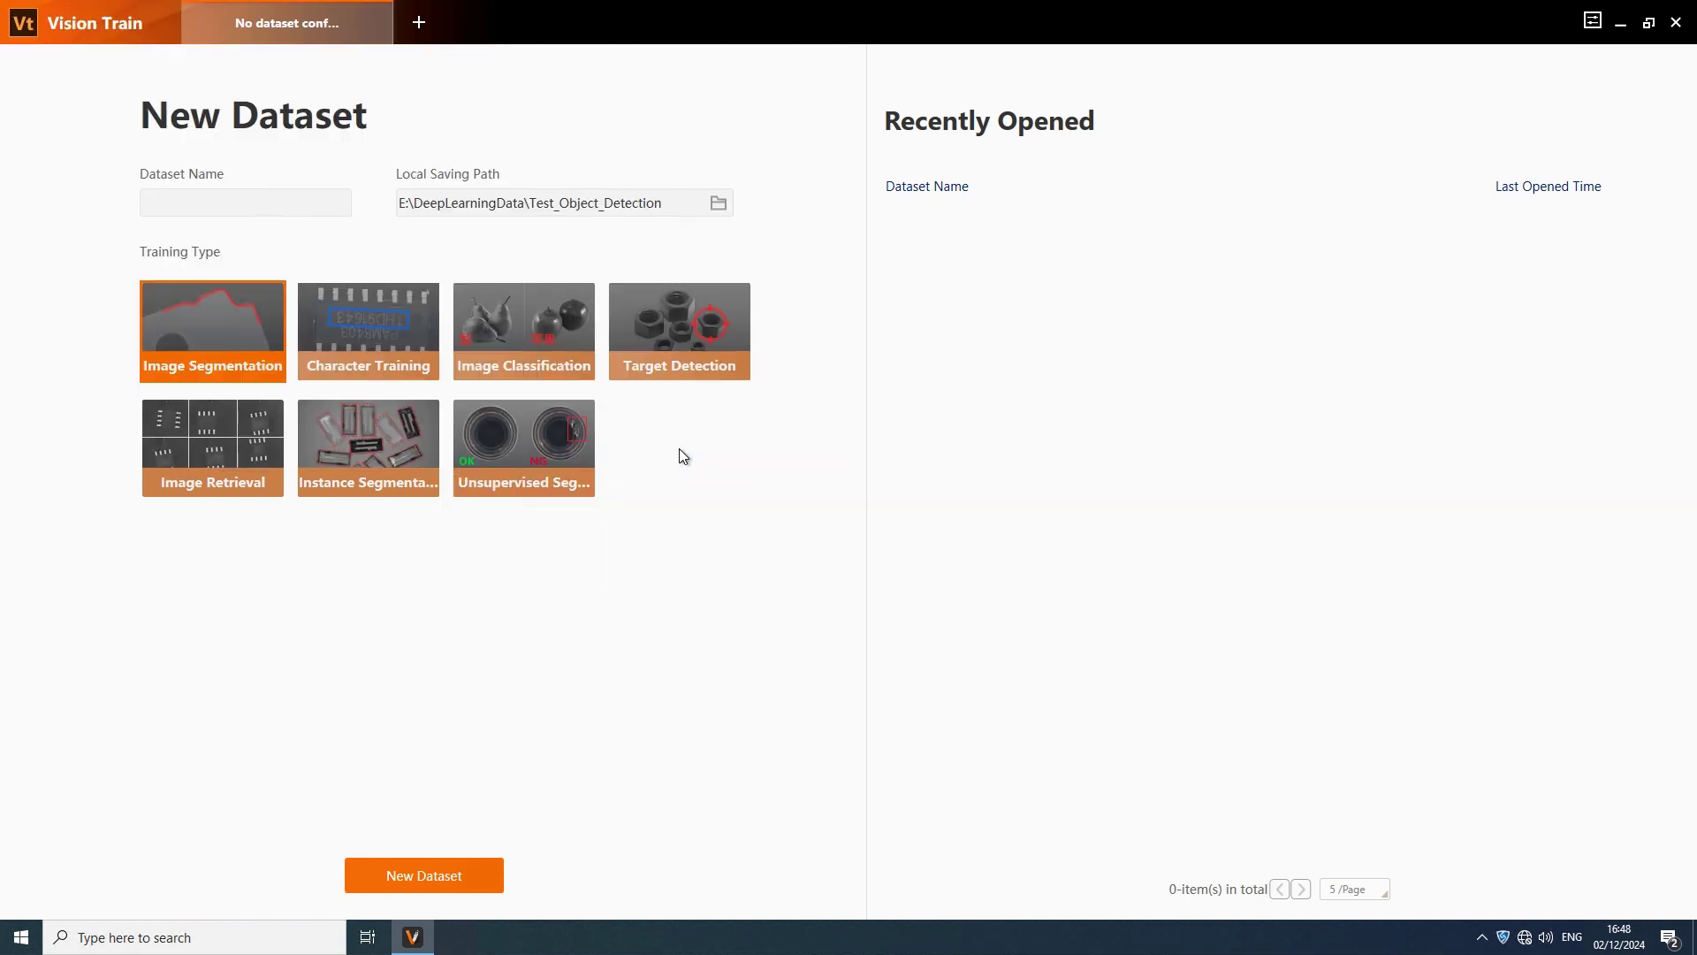
Name the dataset ObjectDetection_SC3013, make it Target Detection, and create it
left_click(179, 208)
type("ObjectDetection_SC3013")
left_click(681, 343)
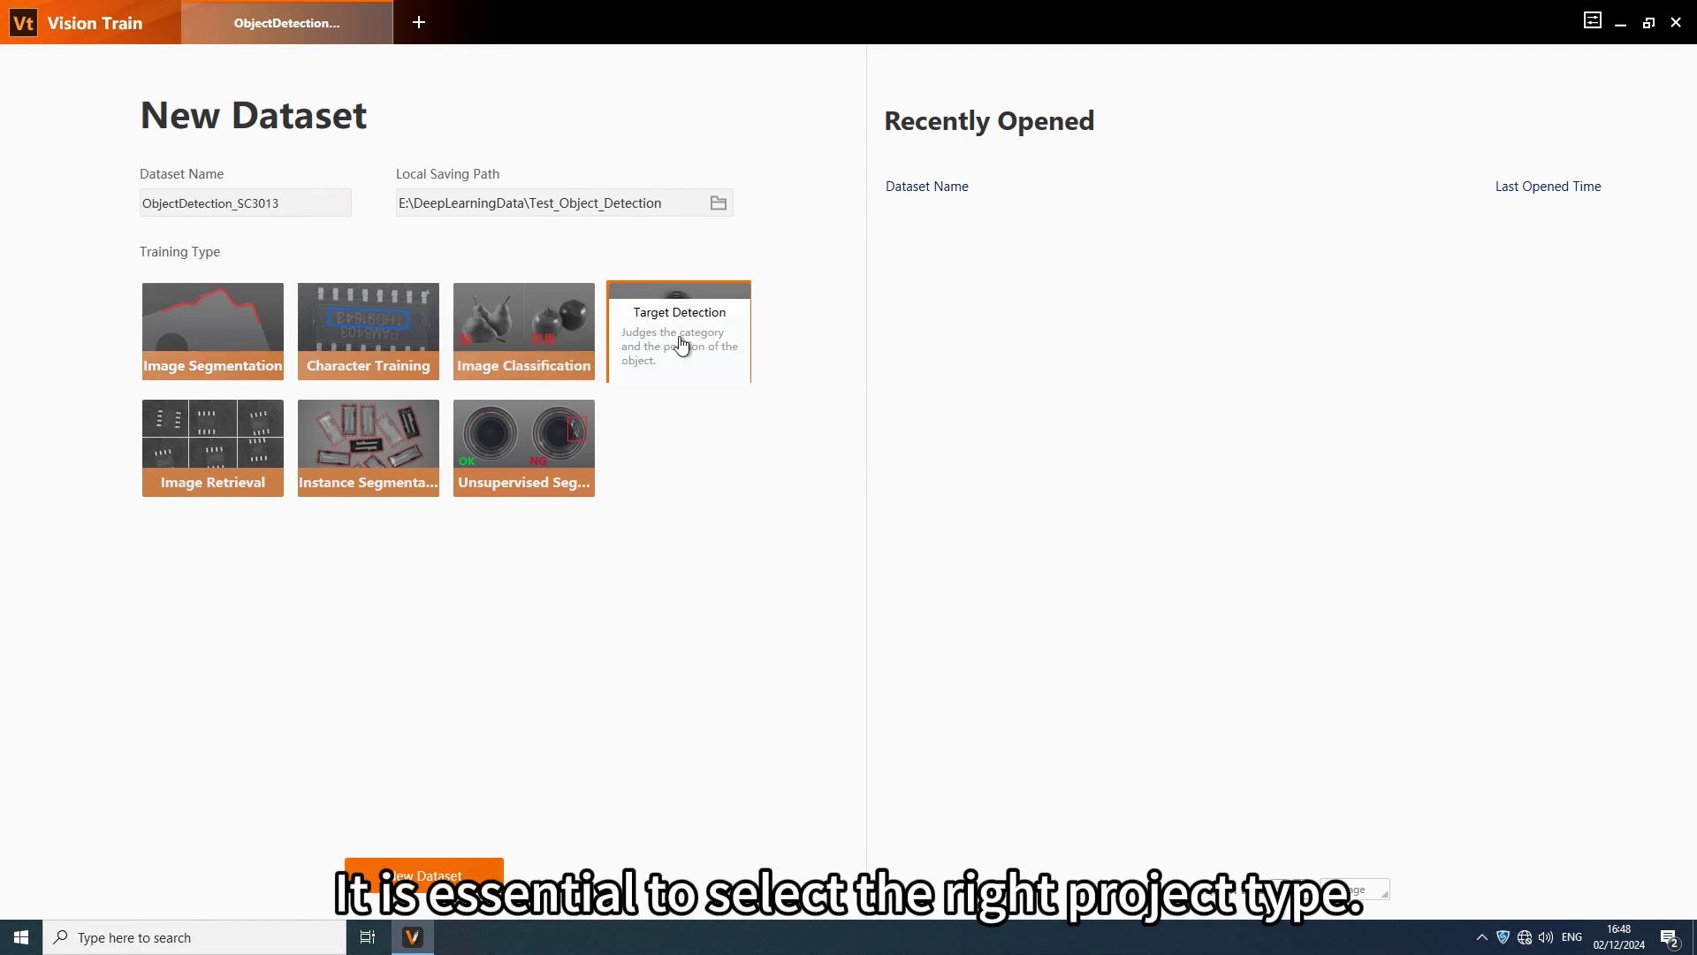
left_click(442, 875)
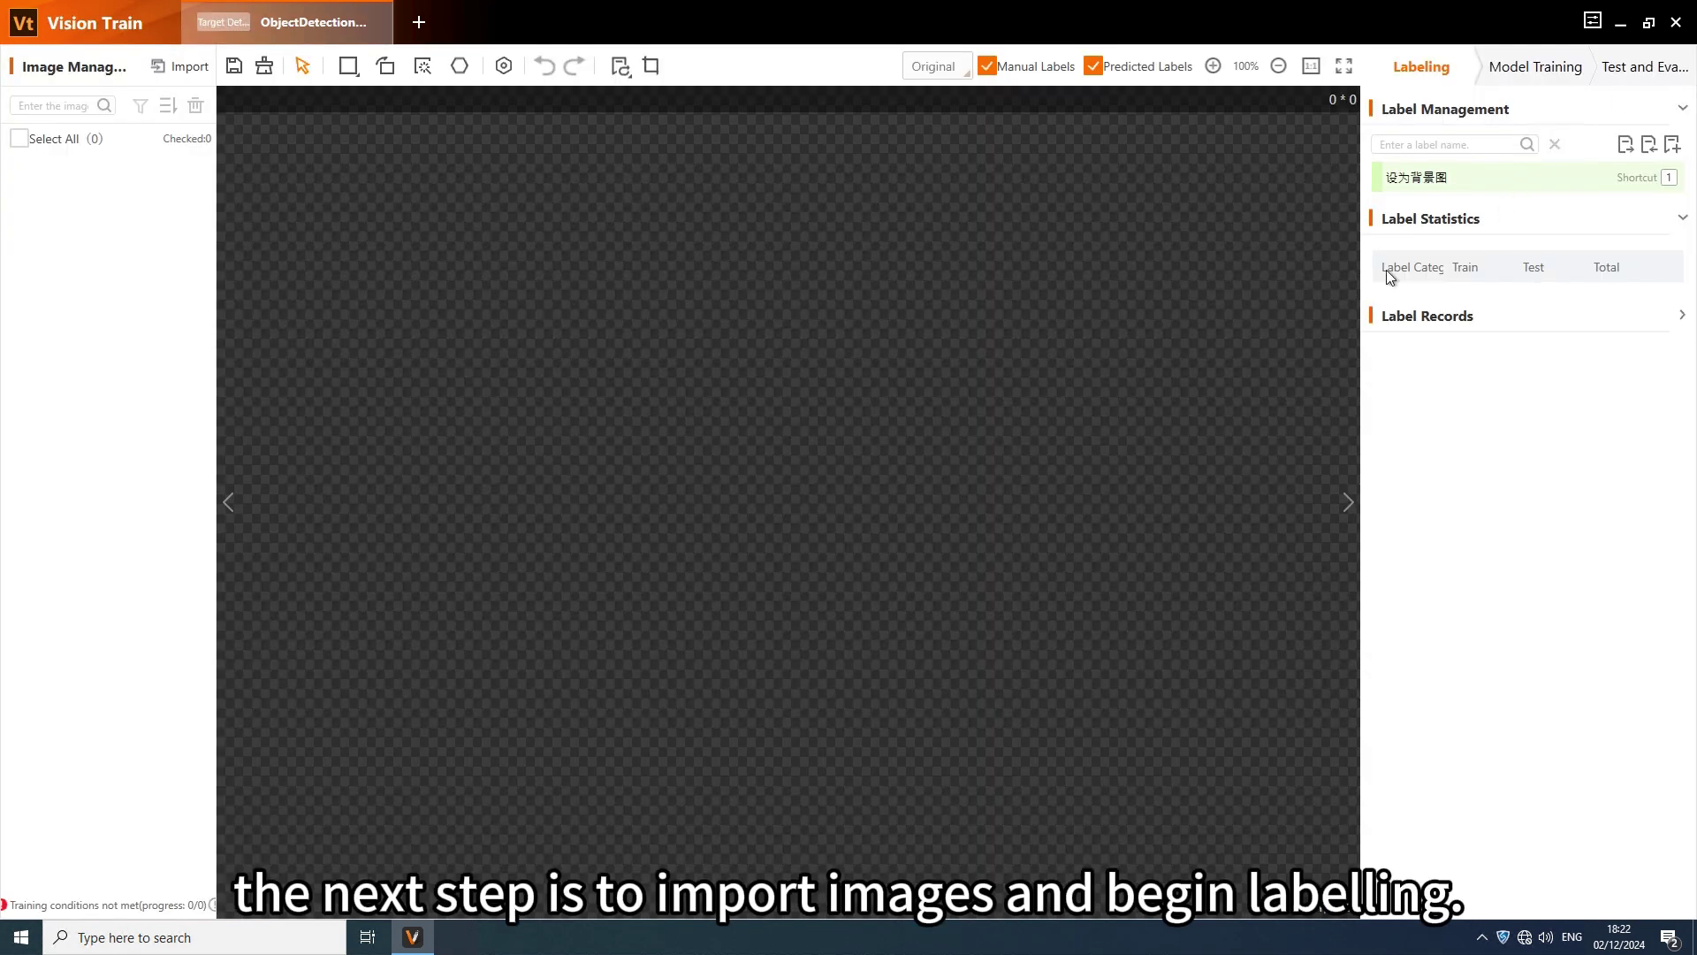
Import the camera's image folder under Pictures as a whole folder, without sub-folders
left_click(196, 68)
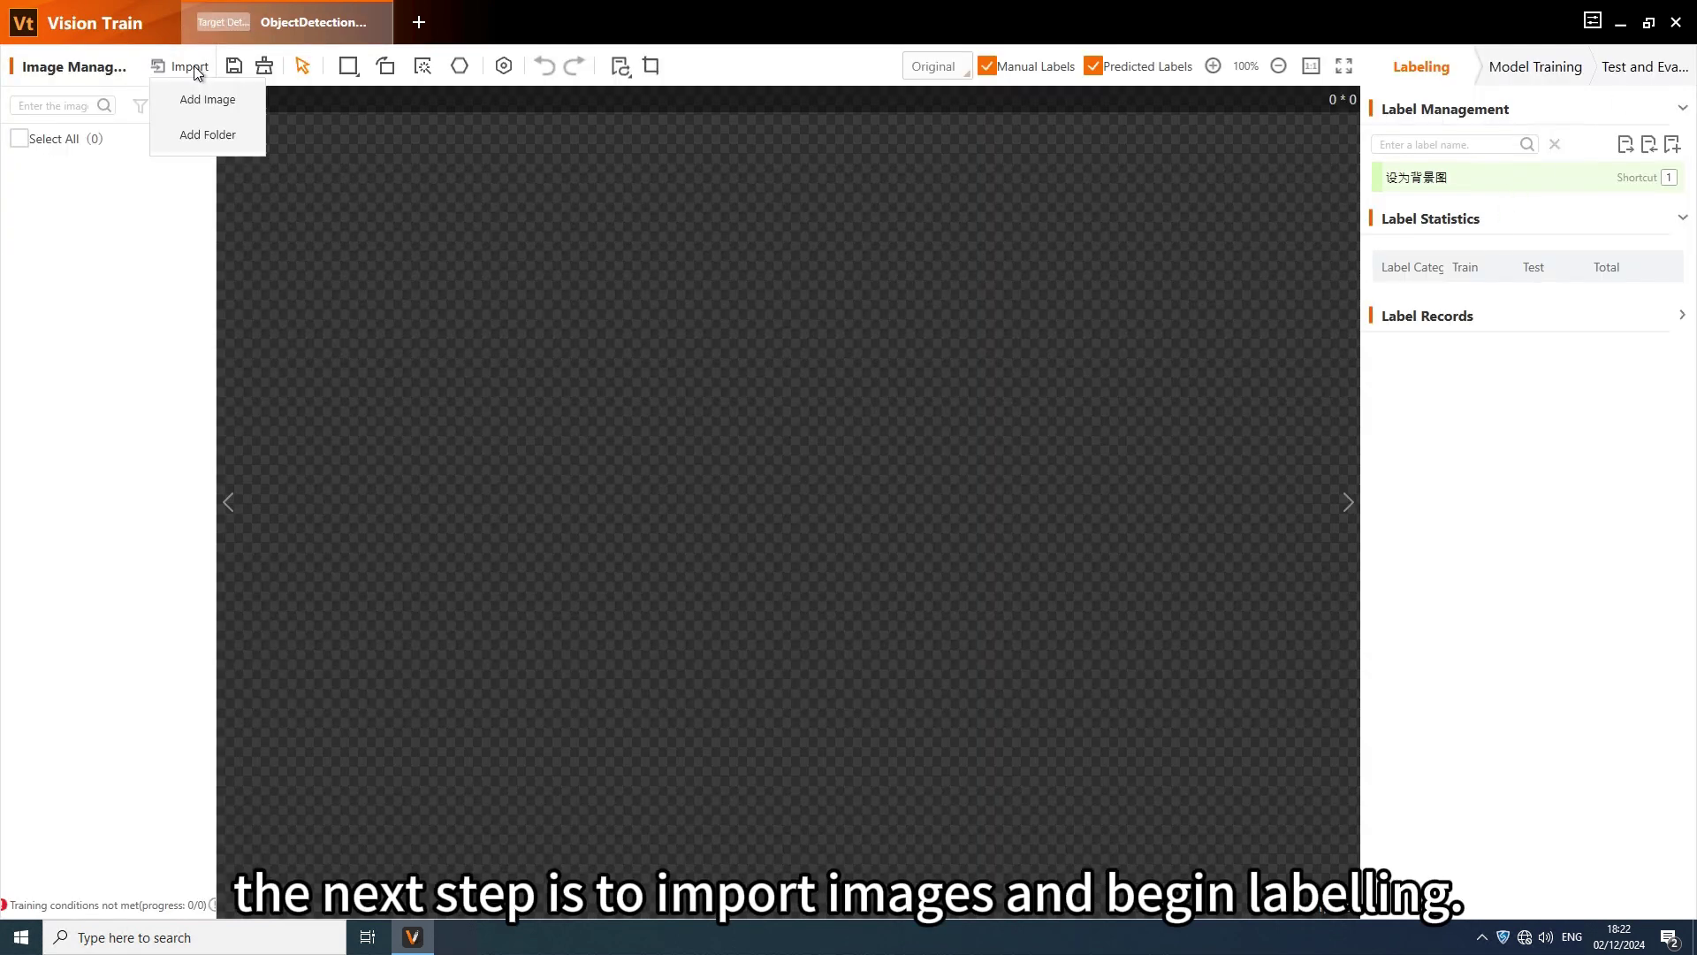
left_click(192, 134)
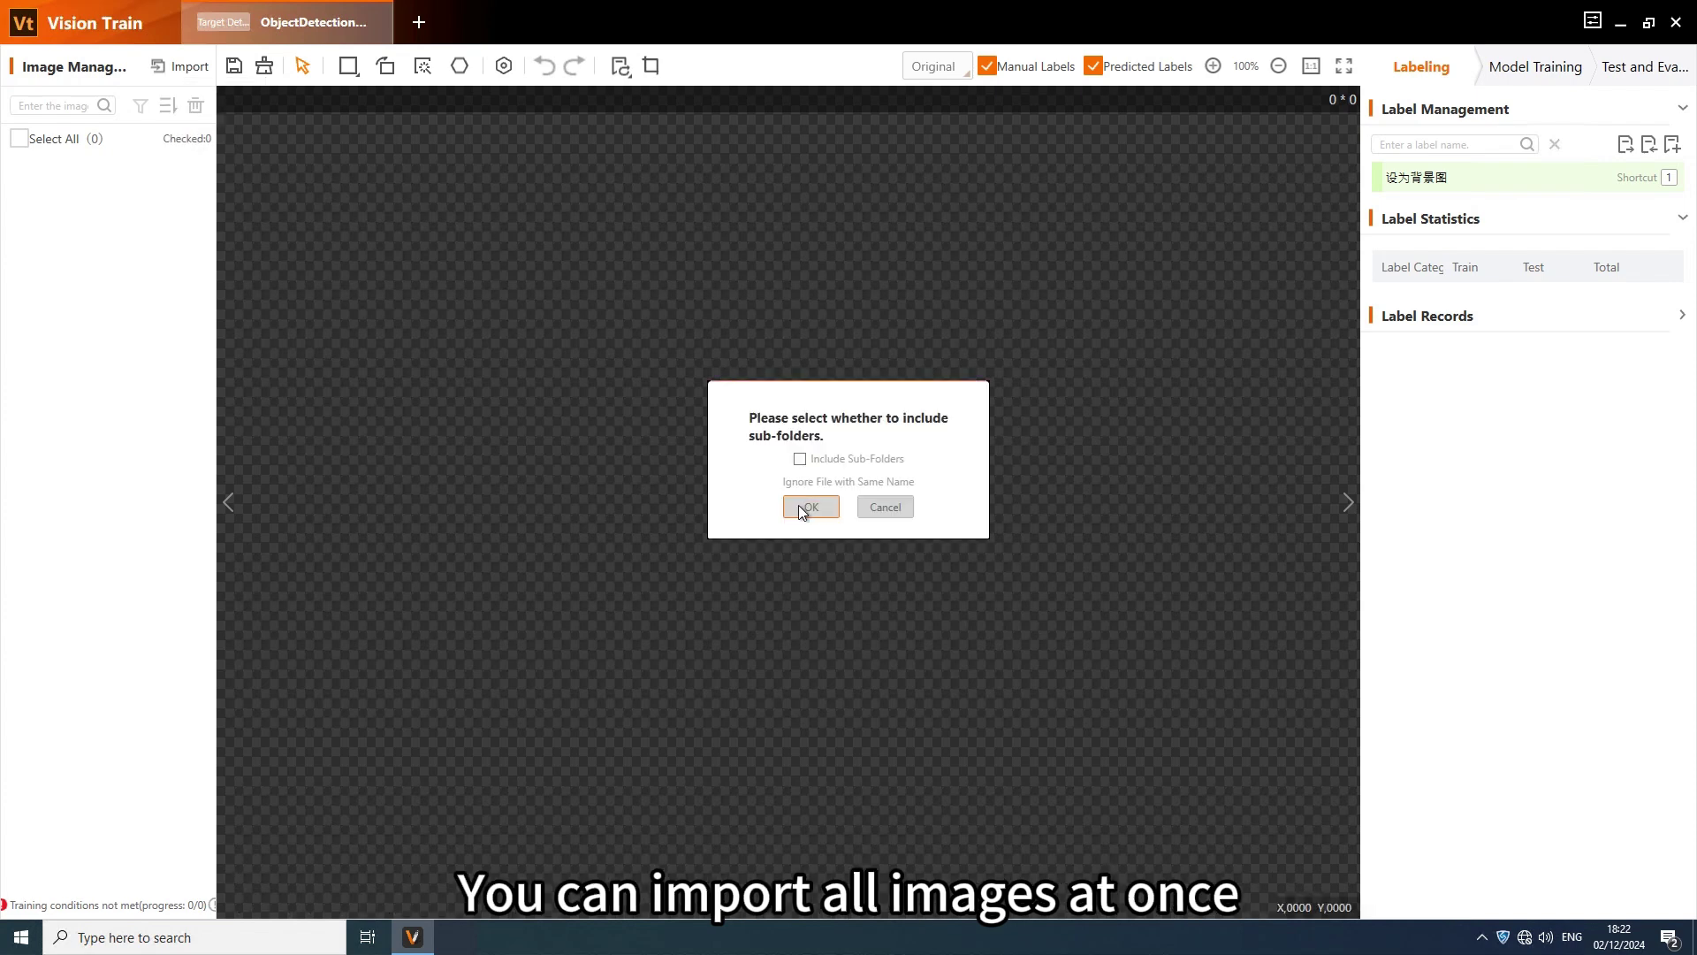
left_click(804, 502)
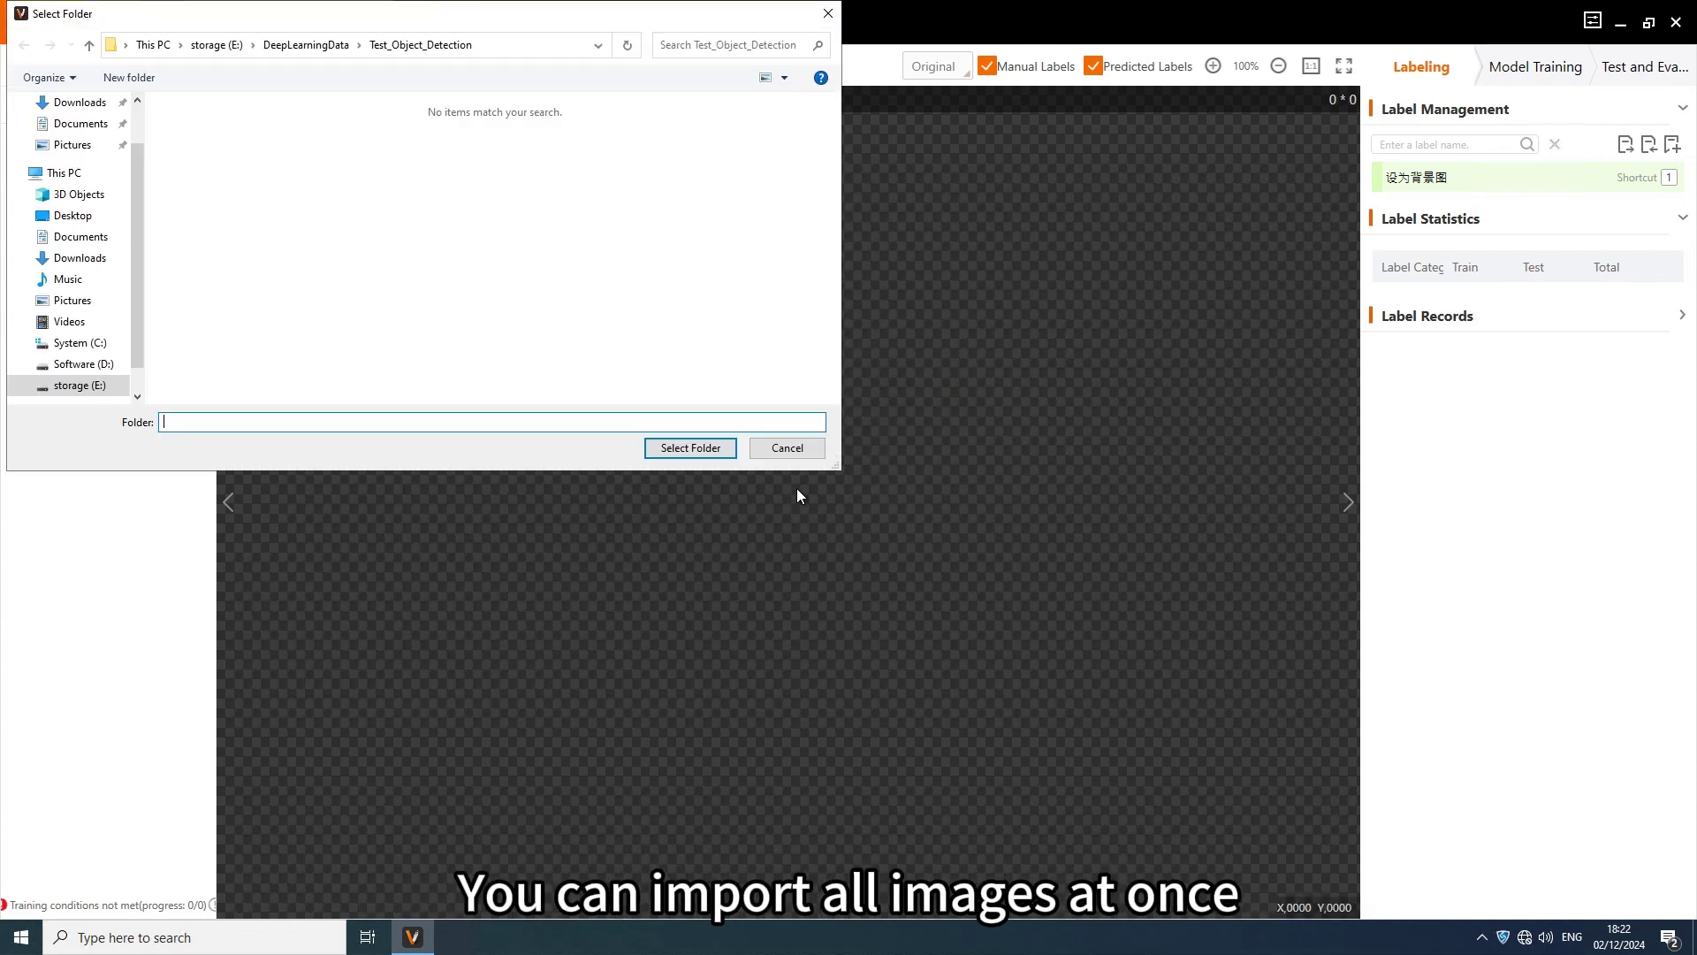
left_click(73, 302)
double_click(196, 176)
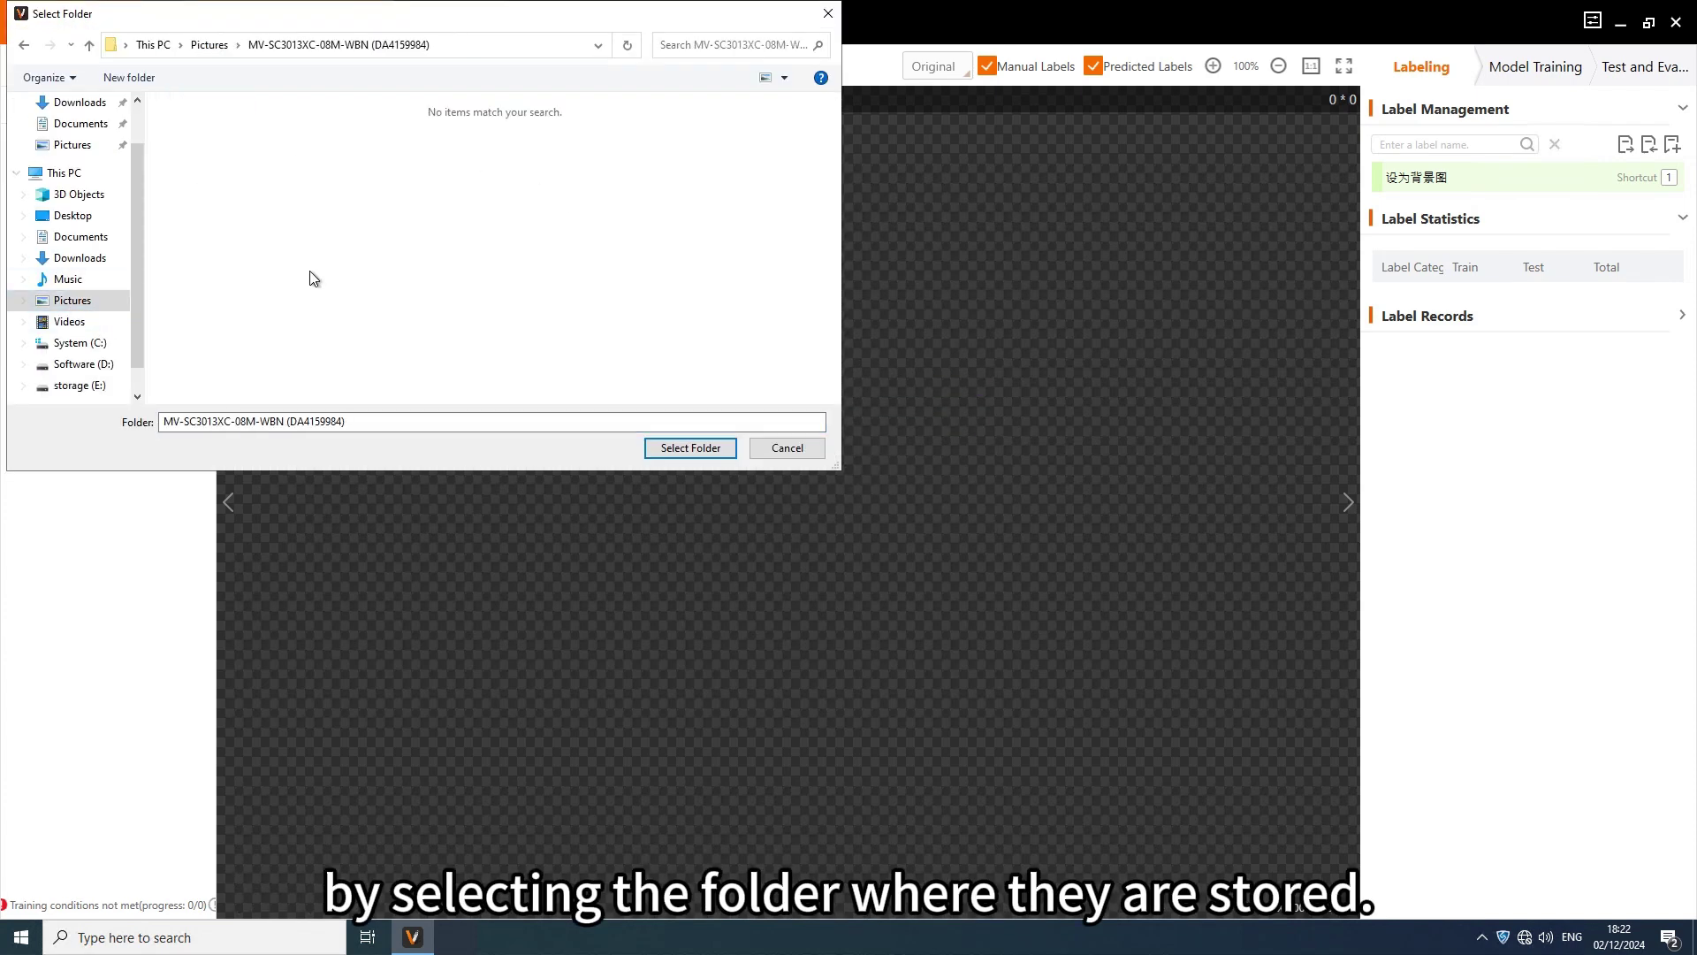
left_click(706, 451)
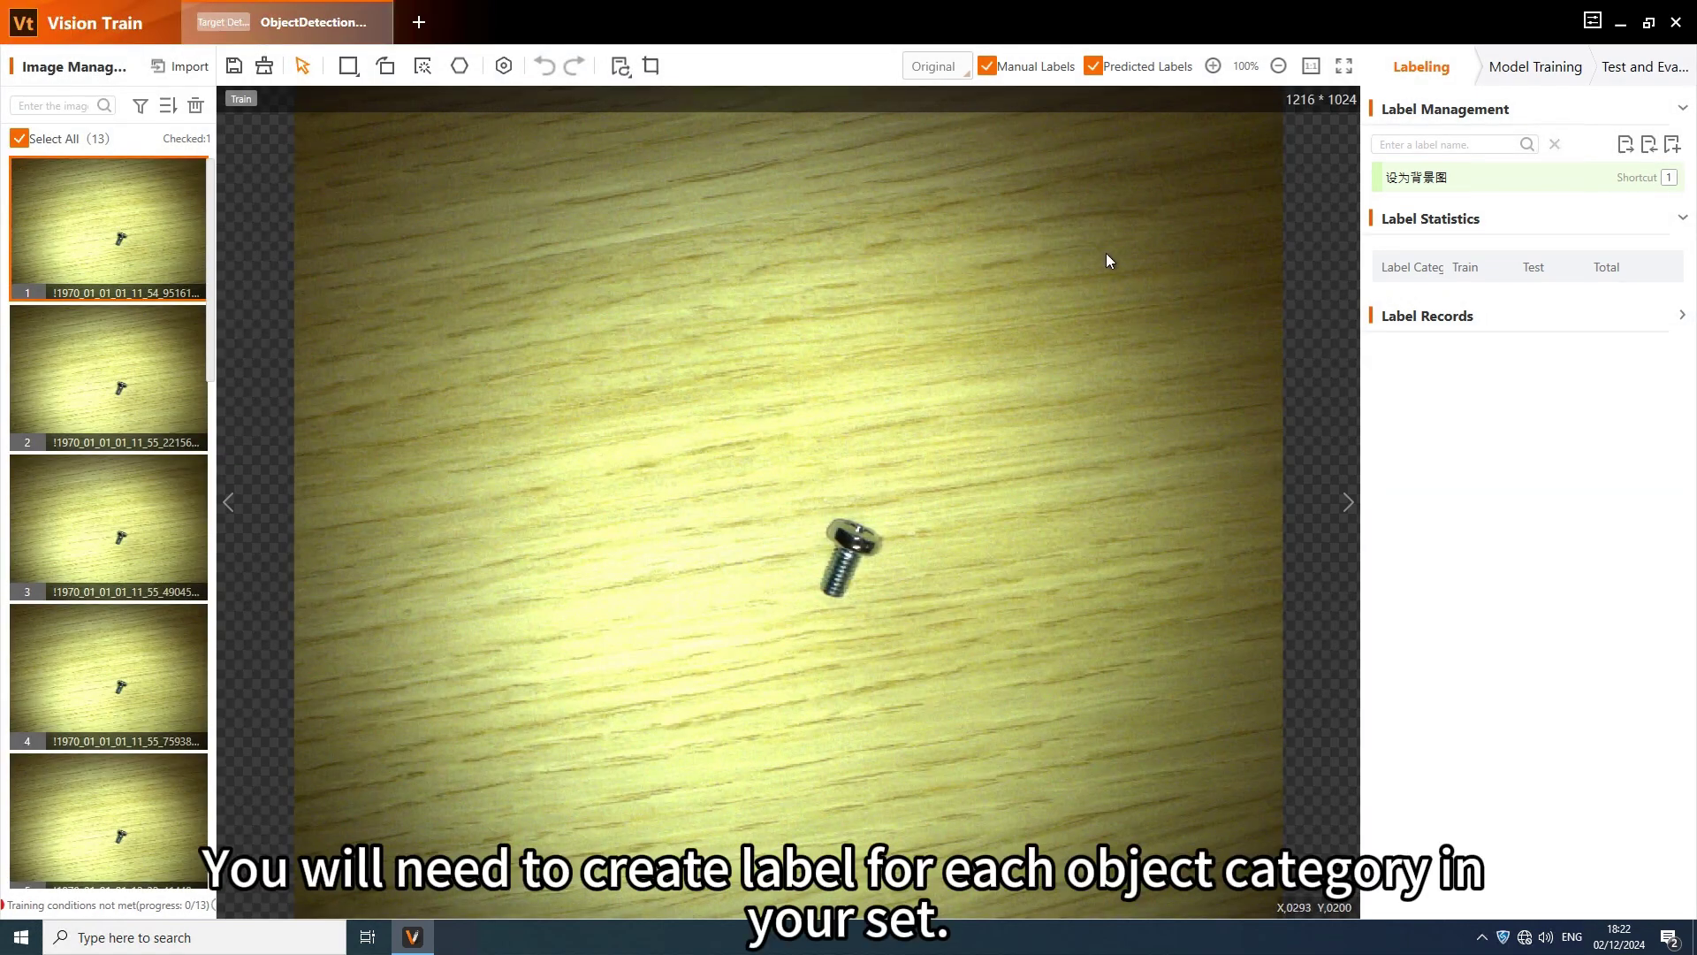
Add Bolt and Nut label categories in Label Management and check the first label's meaning
left_click(1672, 146)
left_click(896, 340)
type("Bolt")
left_click(809, 605)
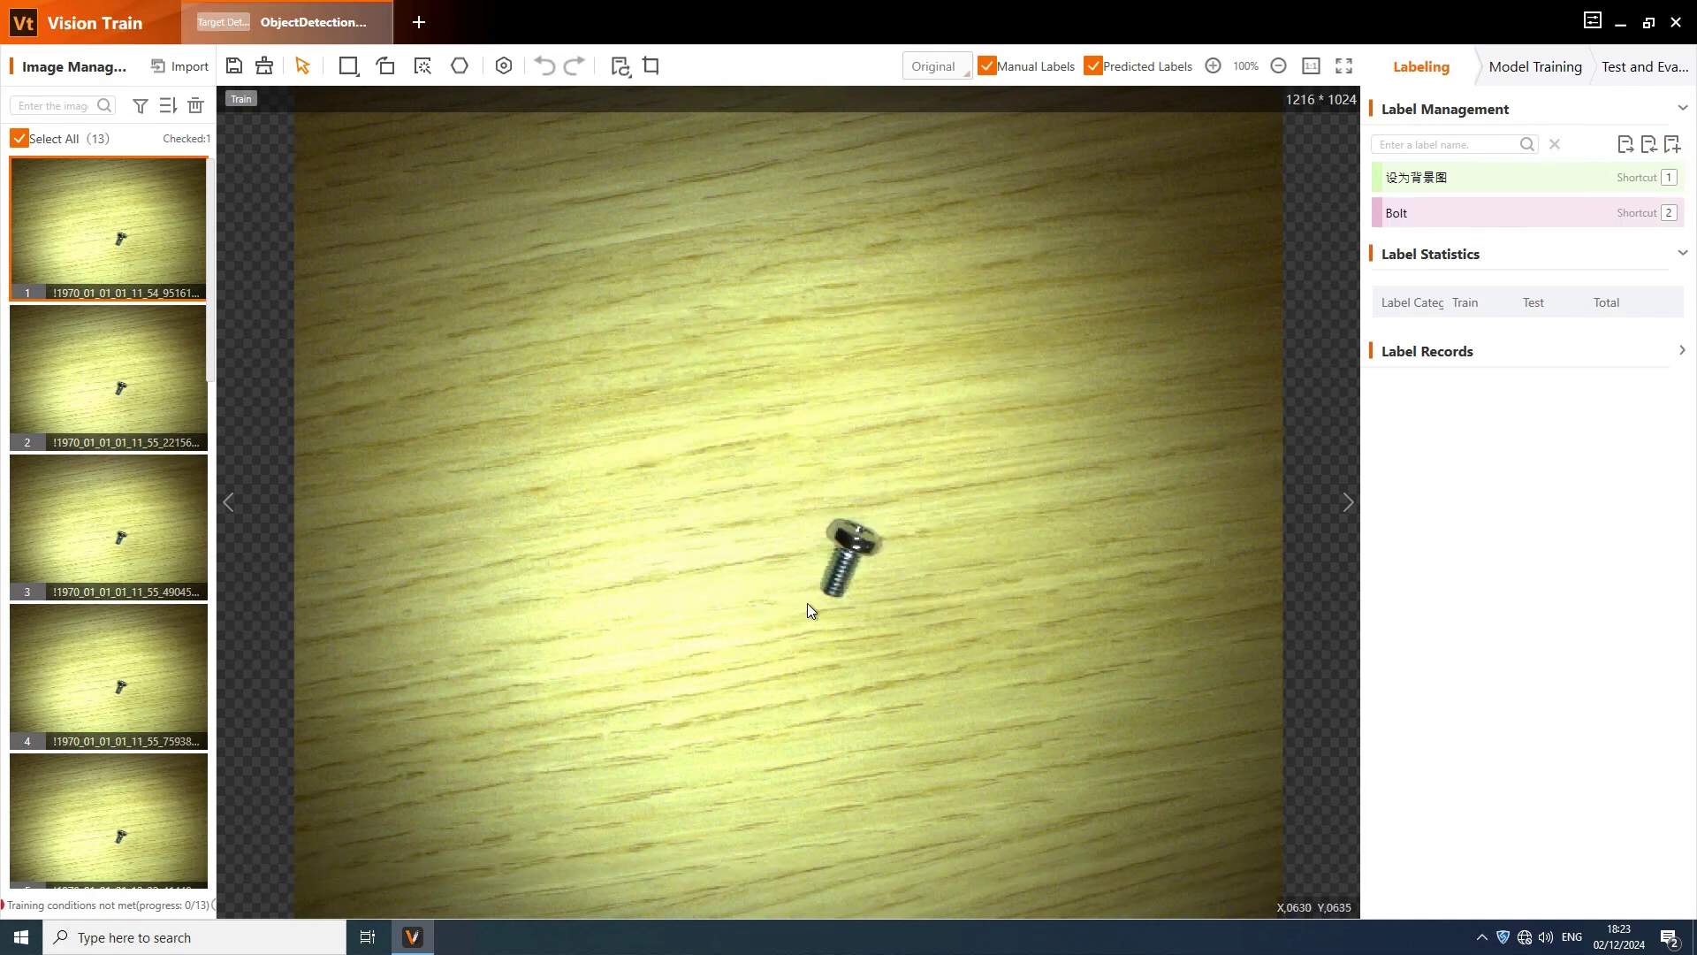
left_click(1672, 144)
left_click(868, 349)
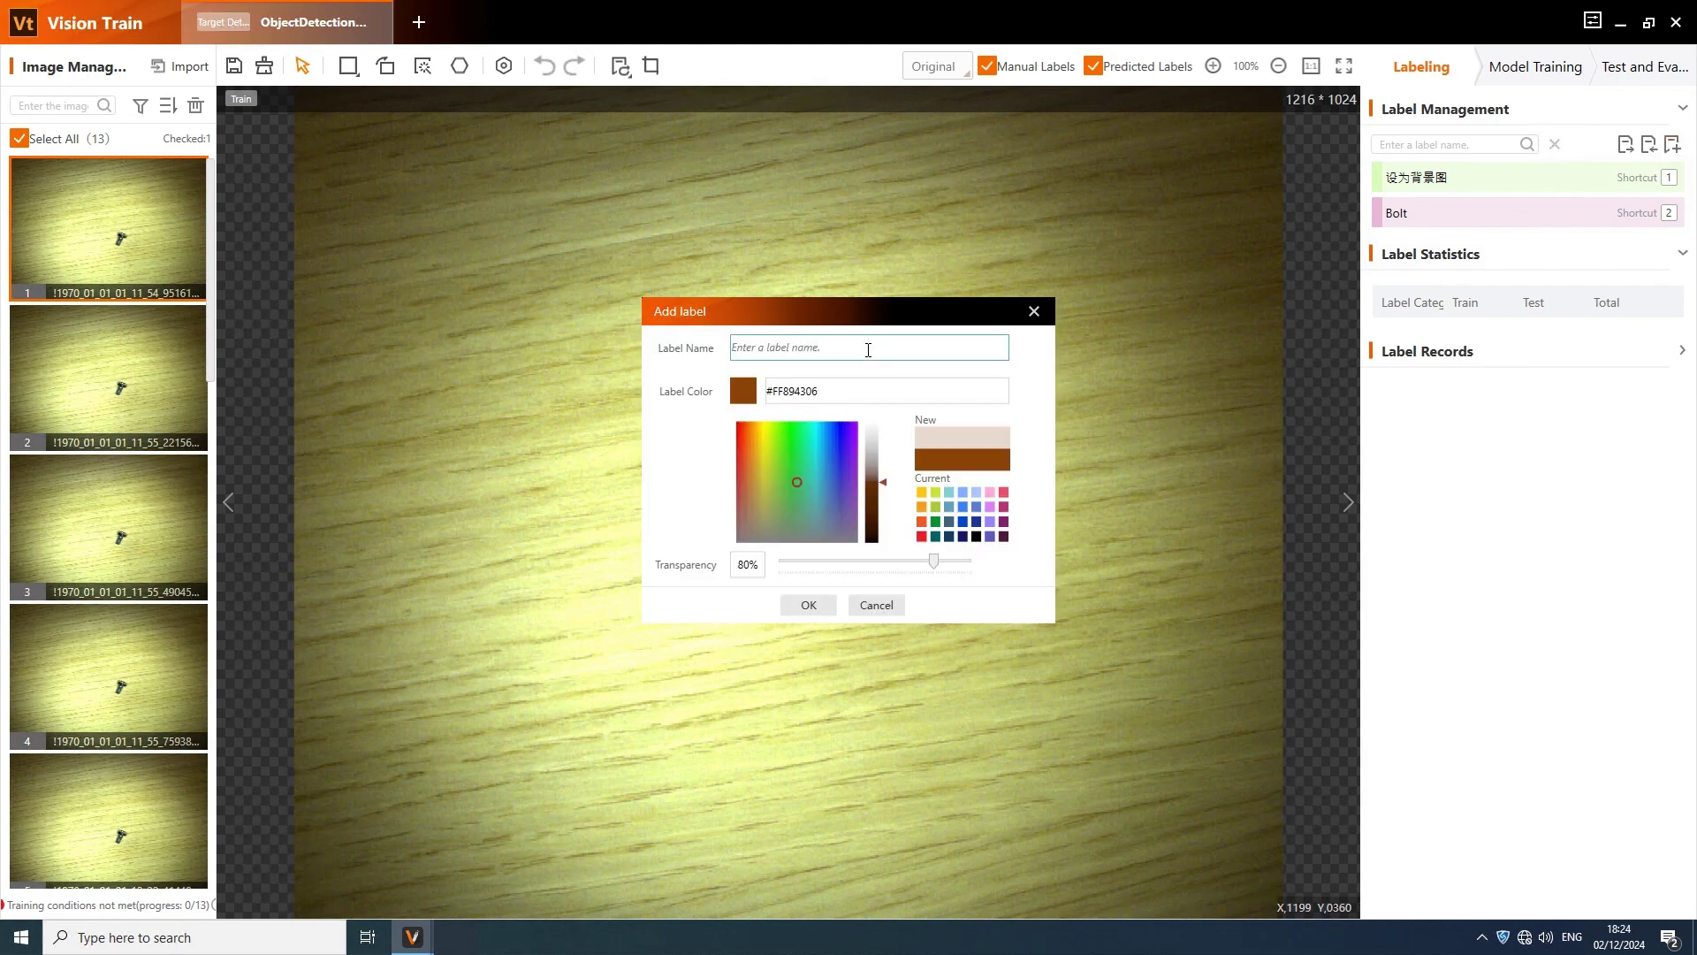
type("Nut")
left_click(810, 606)
left_click(1432, 179)
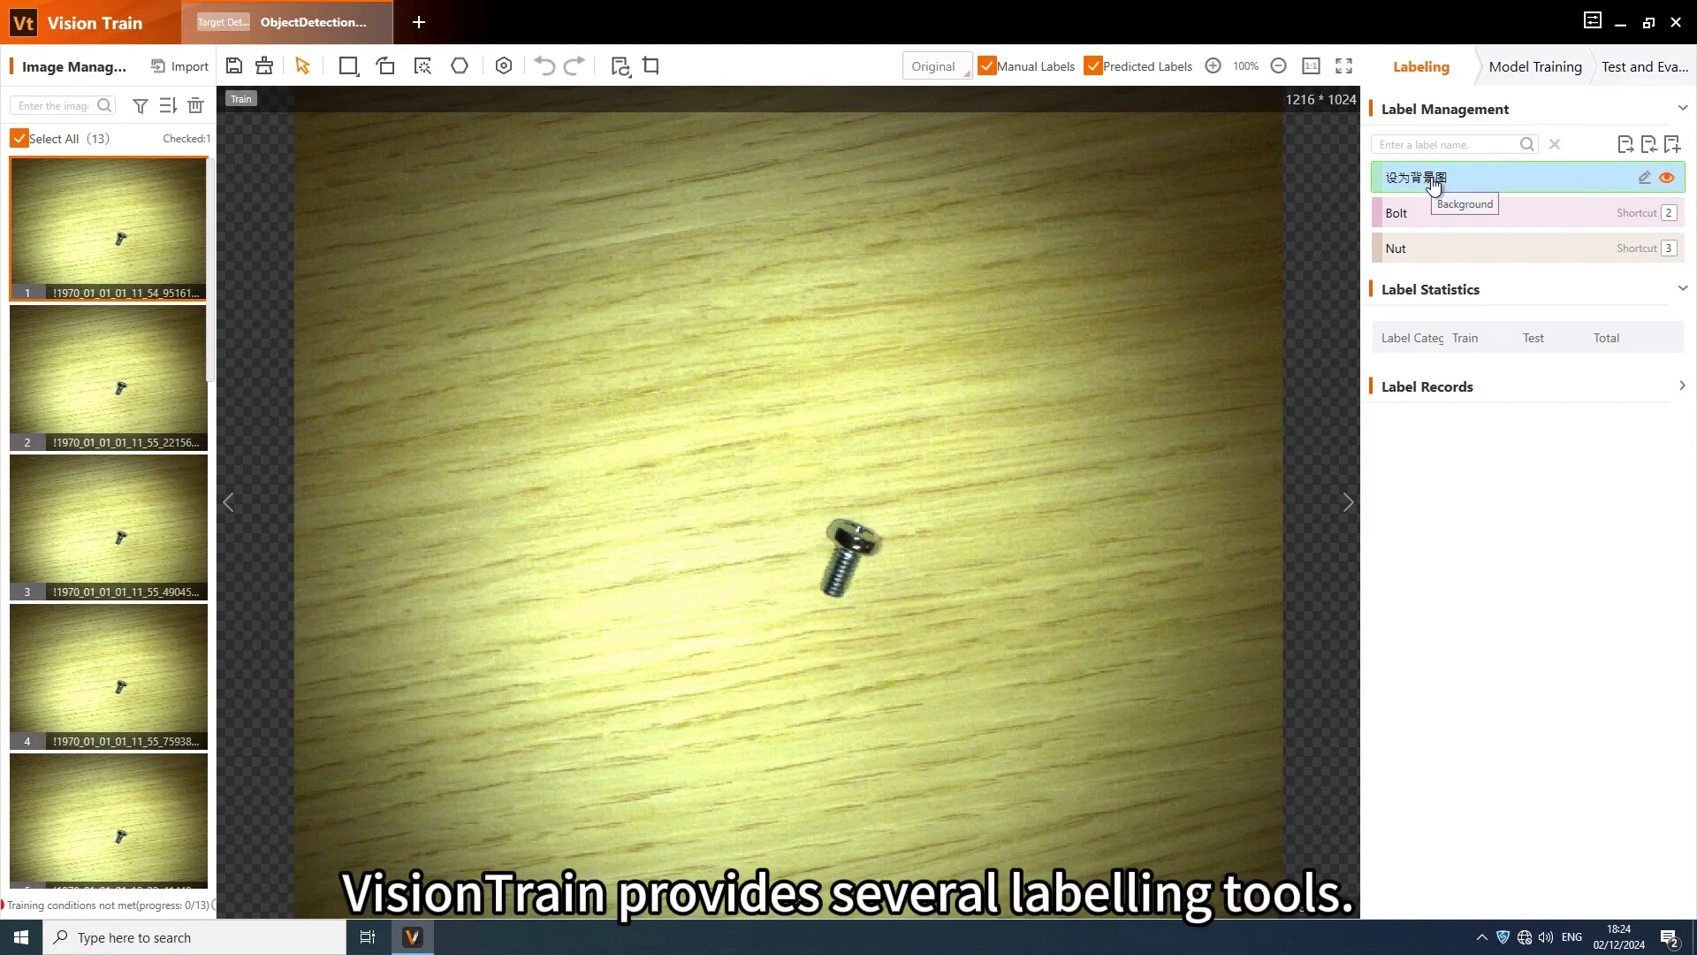
Draw a rotated box labelled Bolt around the bolt in image 1 and adjust its angle
left_click(386, 67)
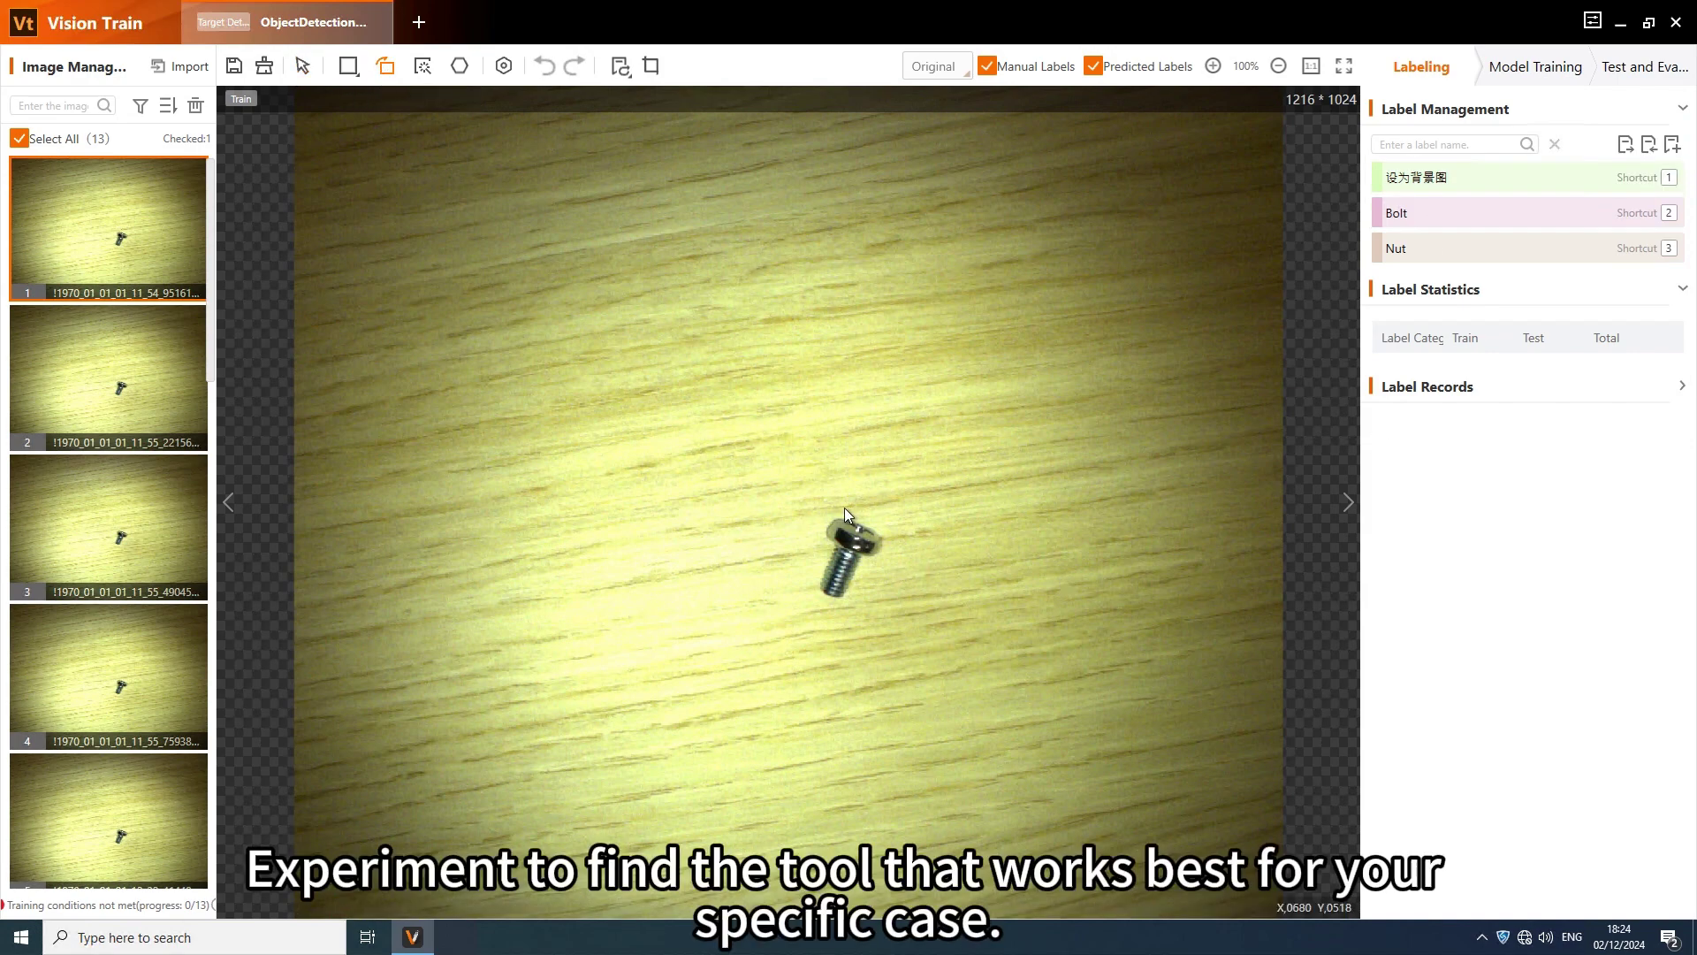
left_click(889, 535)
left_click(845, 607)
key("2")
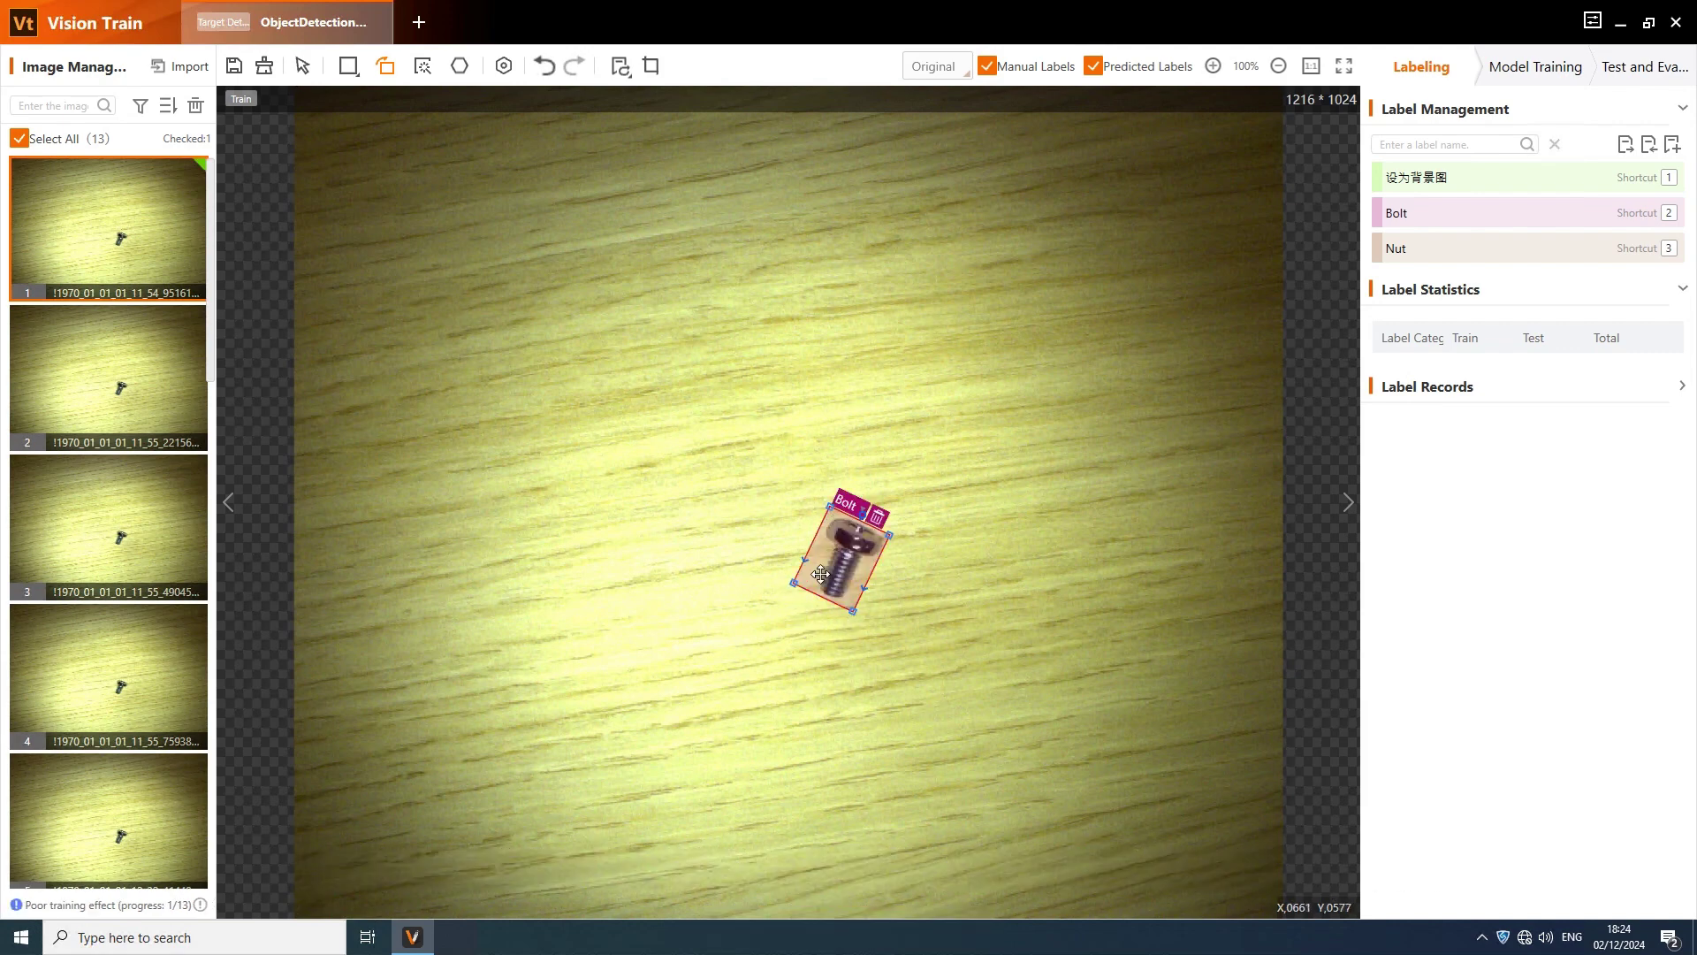
left_click_drag(790, 583, 794, 584)
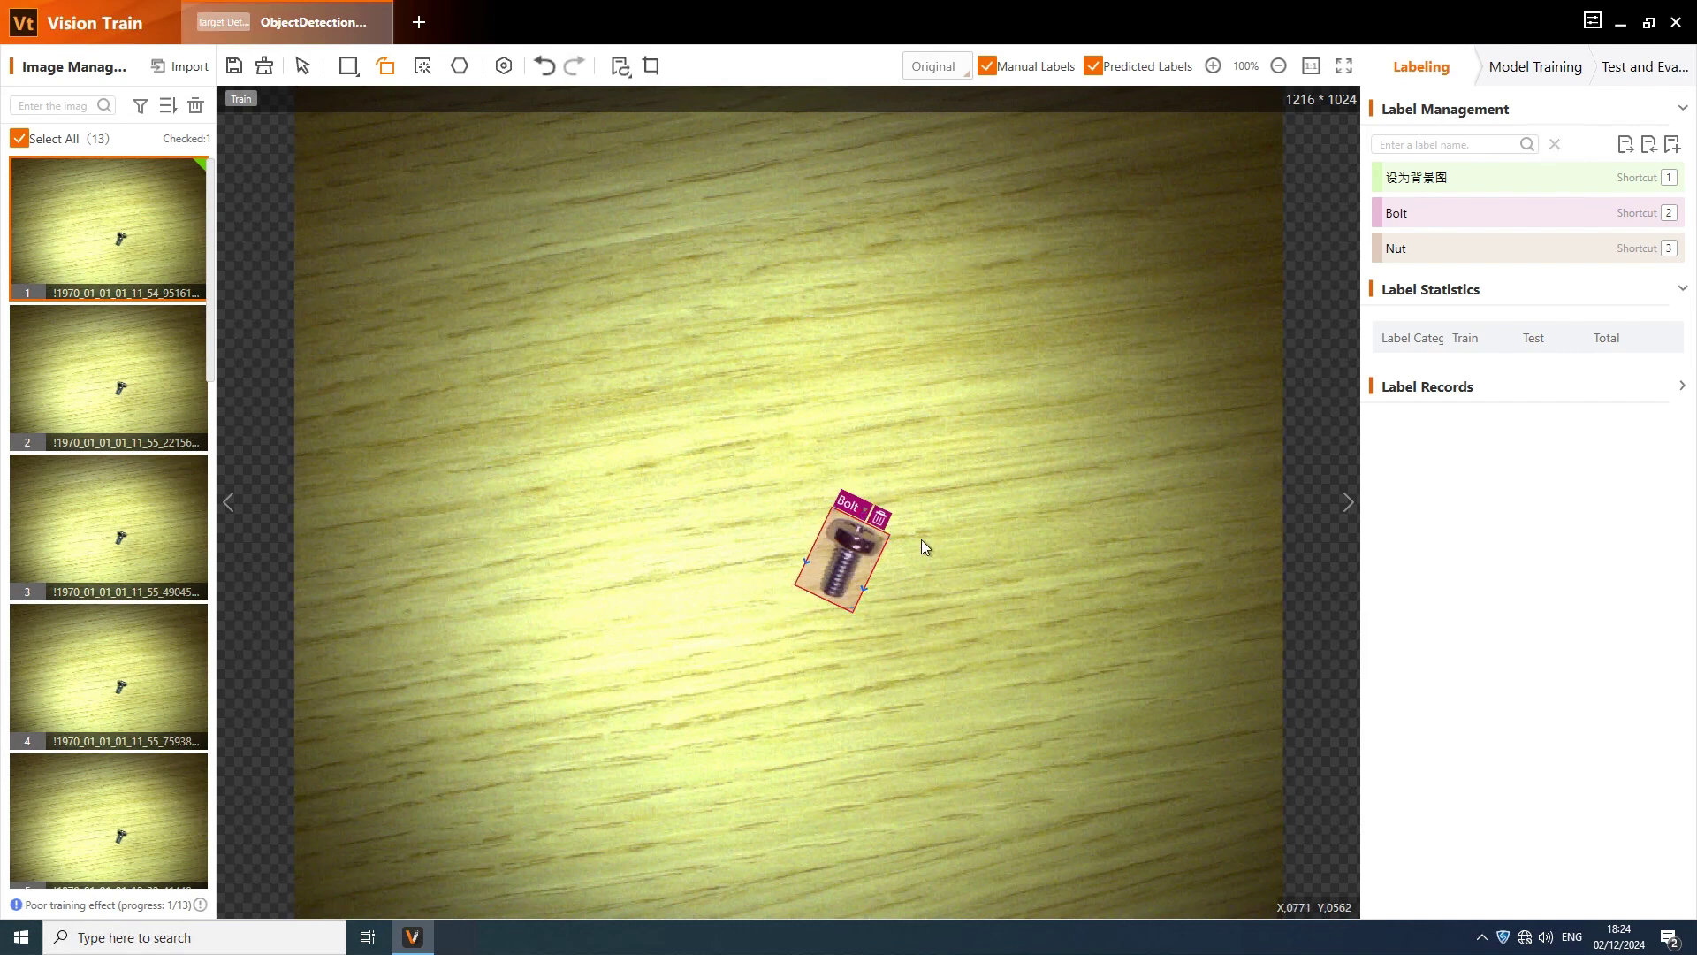
left_click(847, 604)
right_click(840, 607)
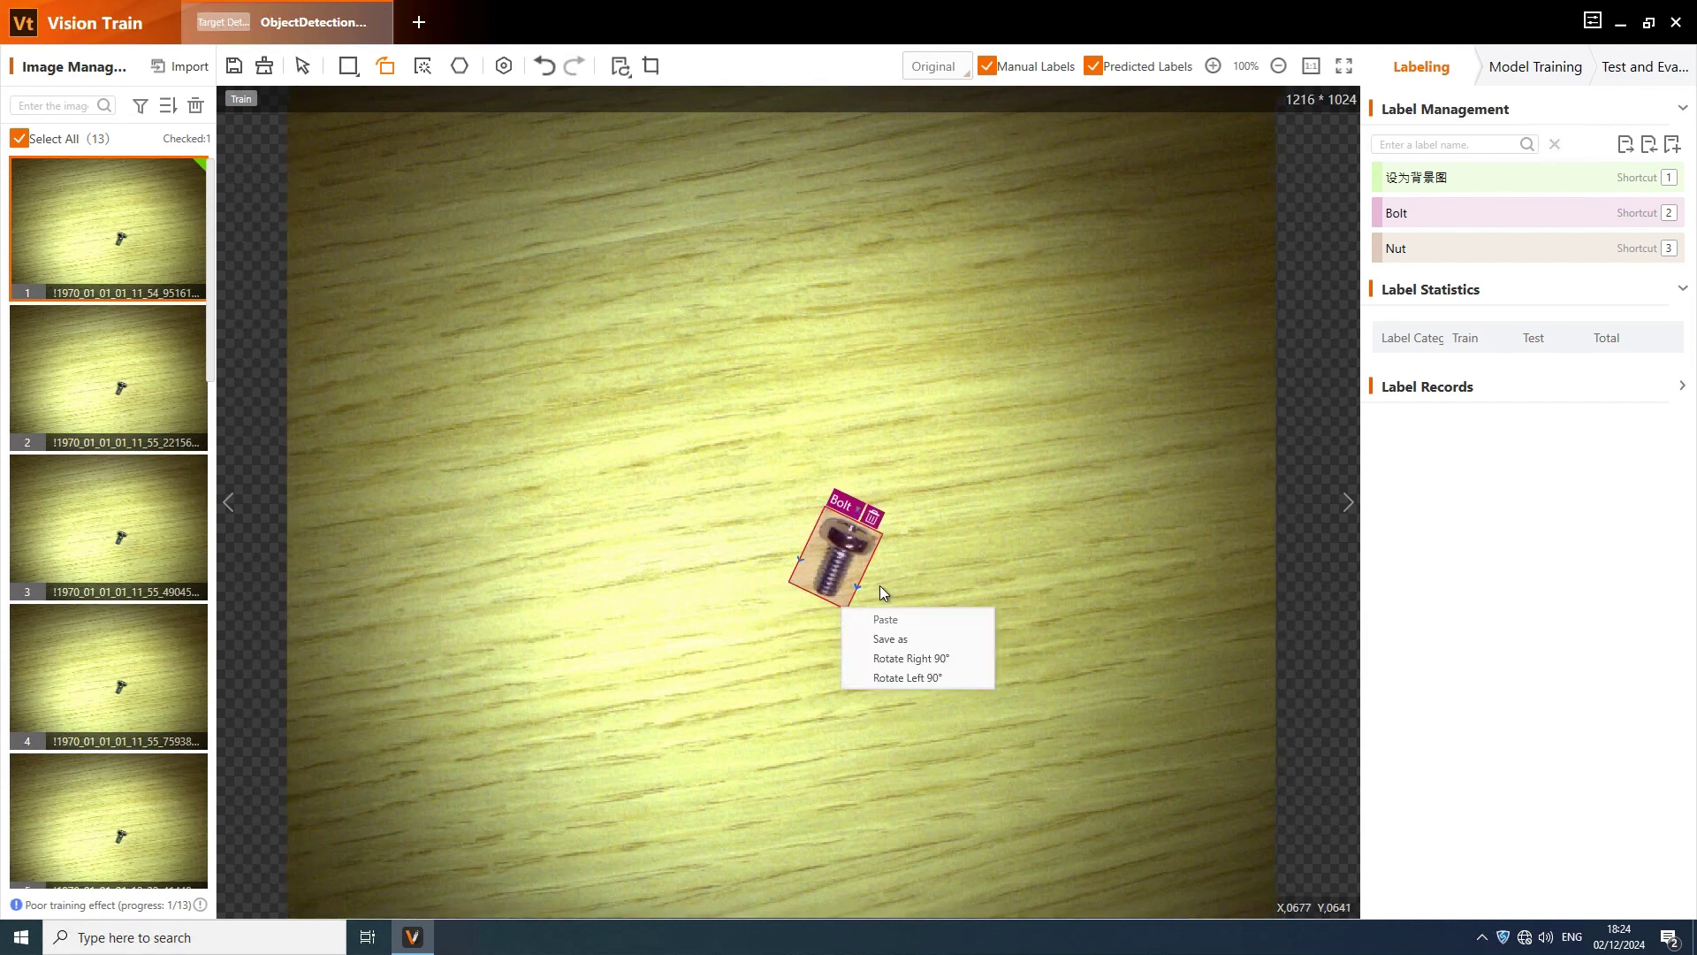
Box the bolt in image 2 as Bolt, then rotate and resize the box to fit
left_click(872, 526)
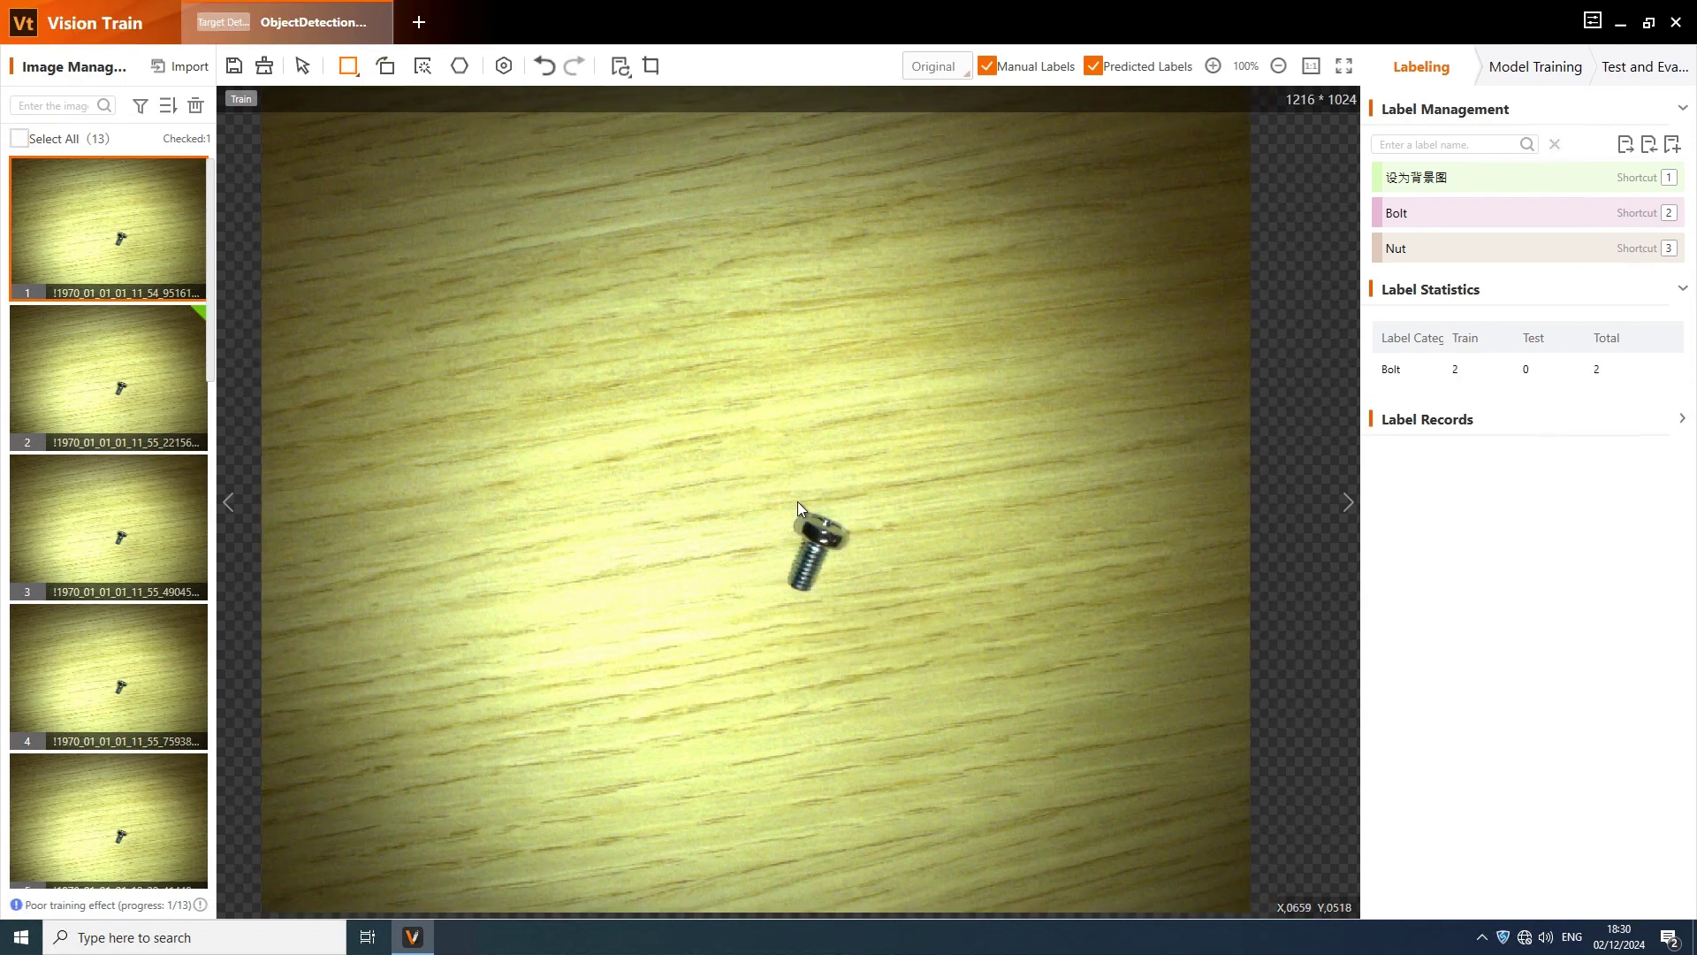
left_click_drag(798, 502, 855, 601)
left_click(814, 511)
left_click_drag(824, 497, 847, 492)
left_click_drag(767, 589, 771, 583)
left_click_drag(811, 492, 804, 506)
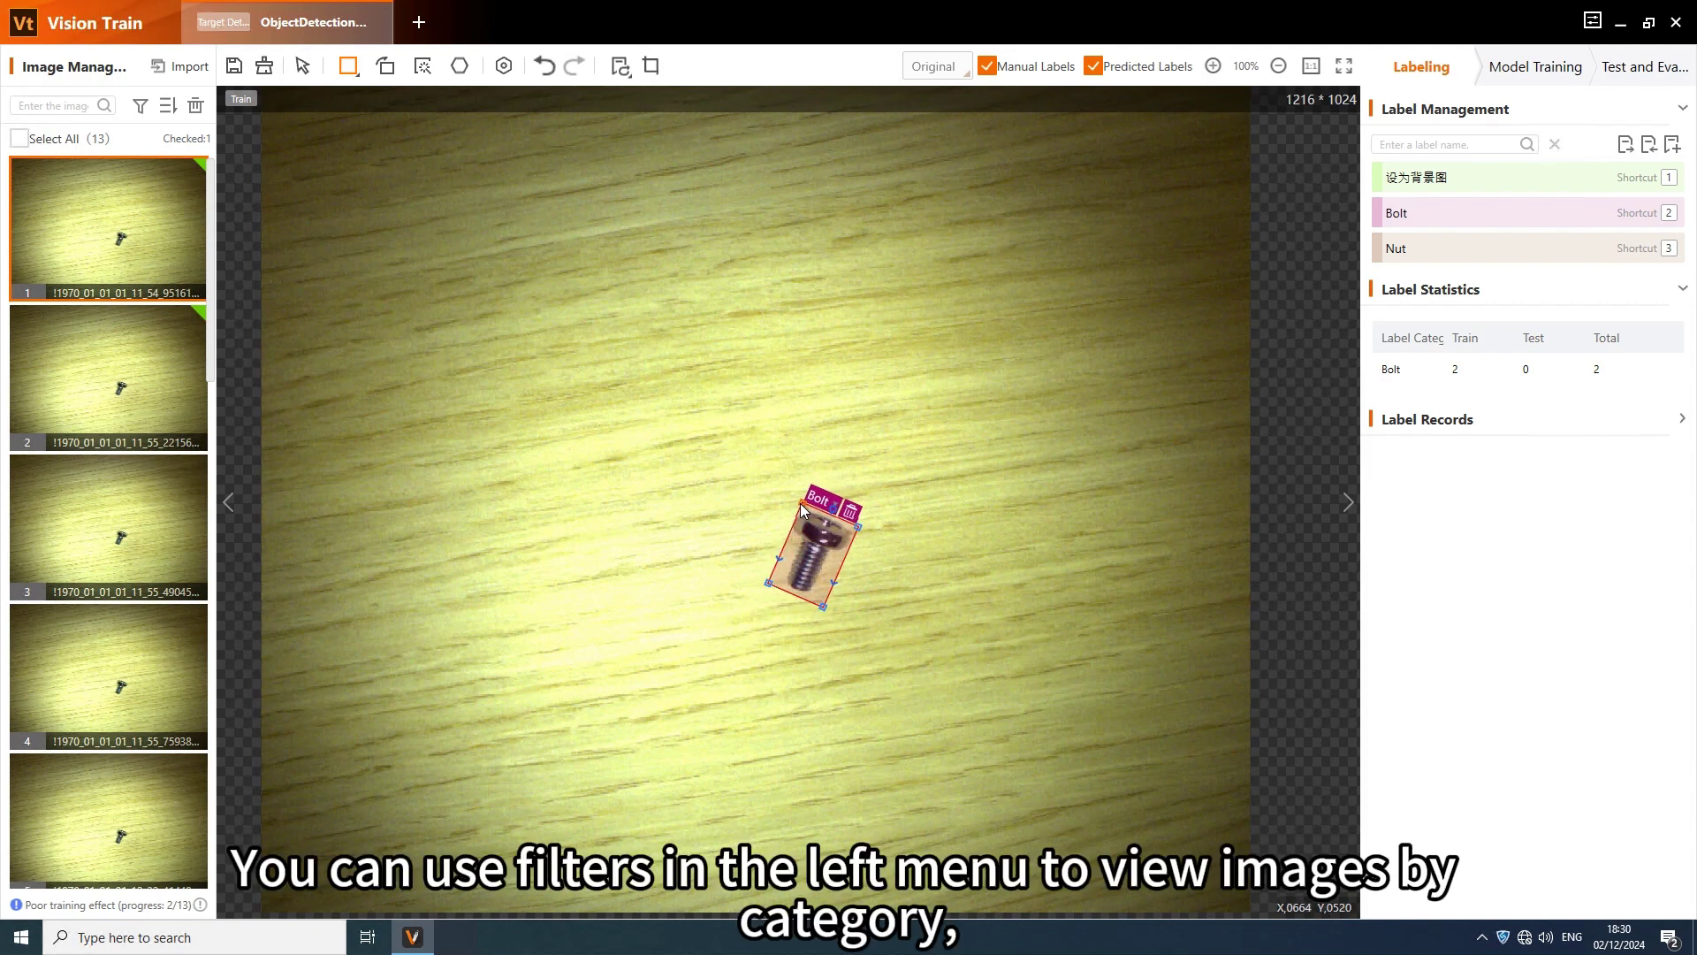
Try the labelled-images filter, then filter the image list to unlabelled images only
left_click(154, 528)
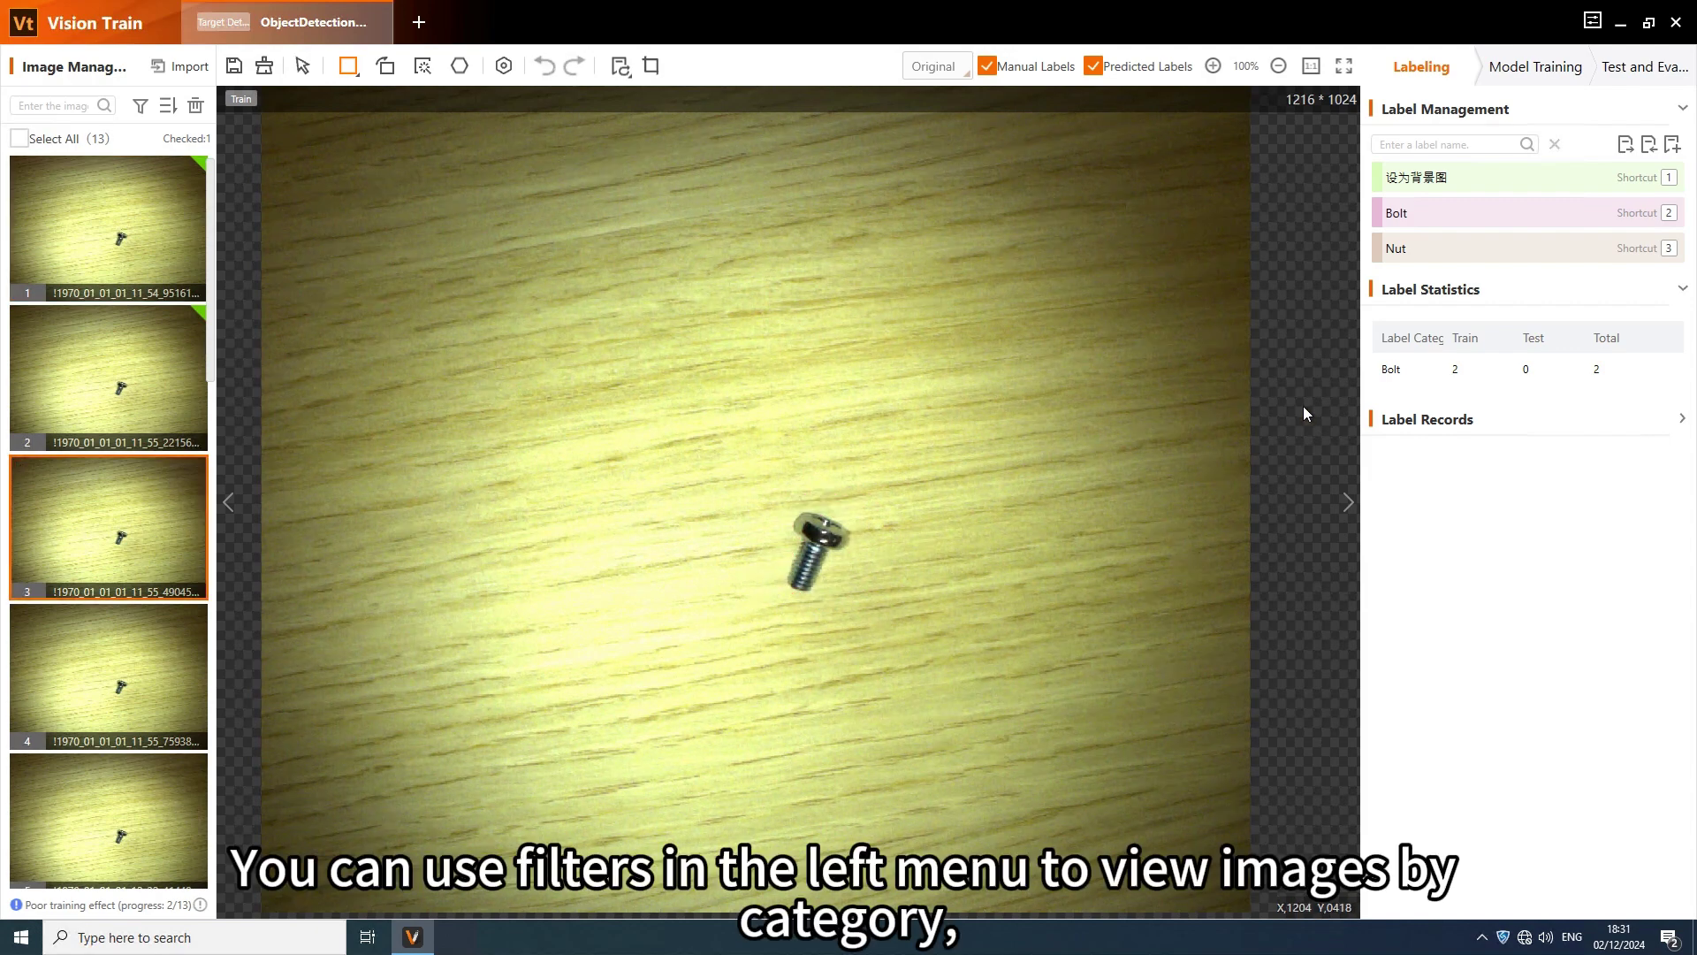
left_click(1677, 421)
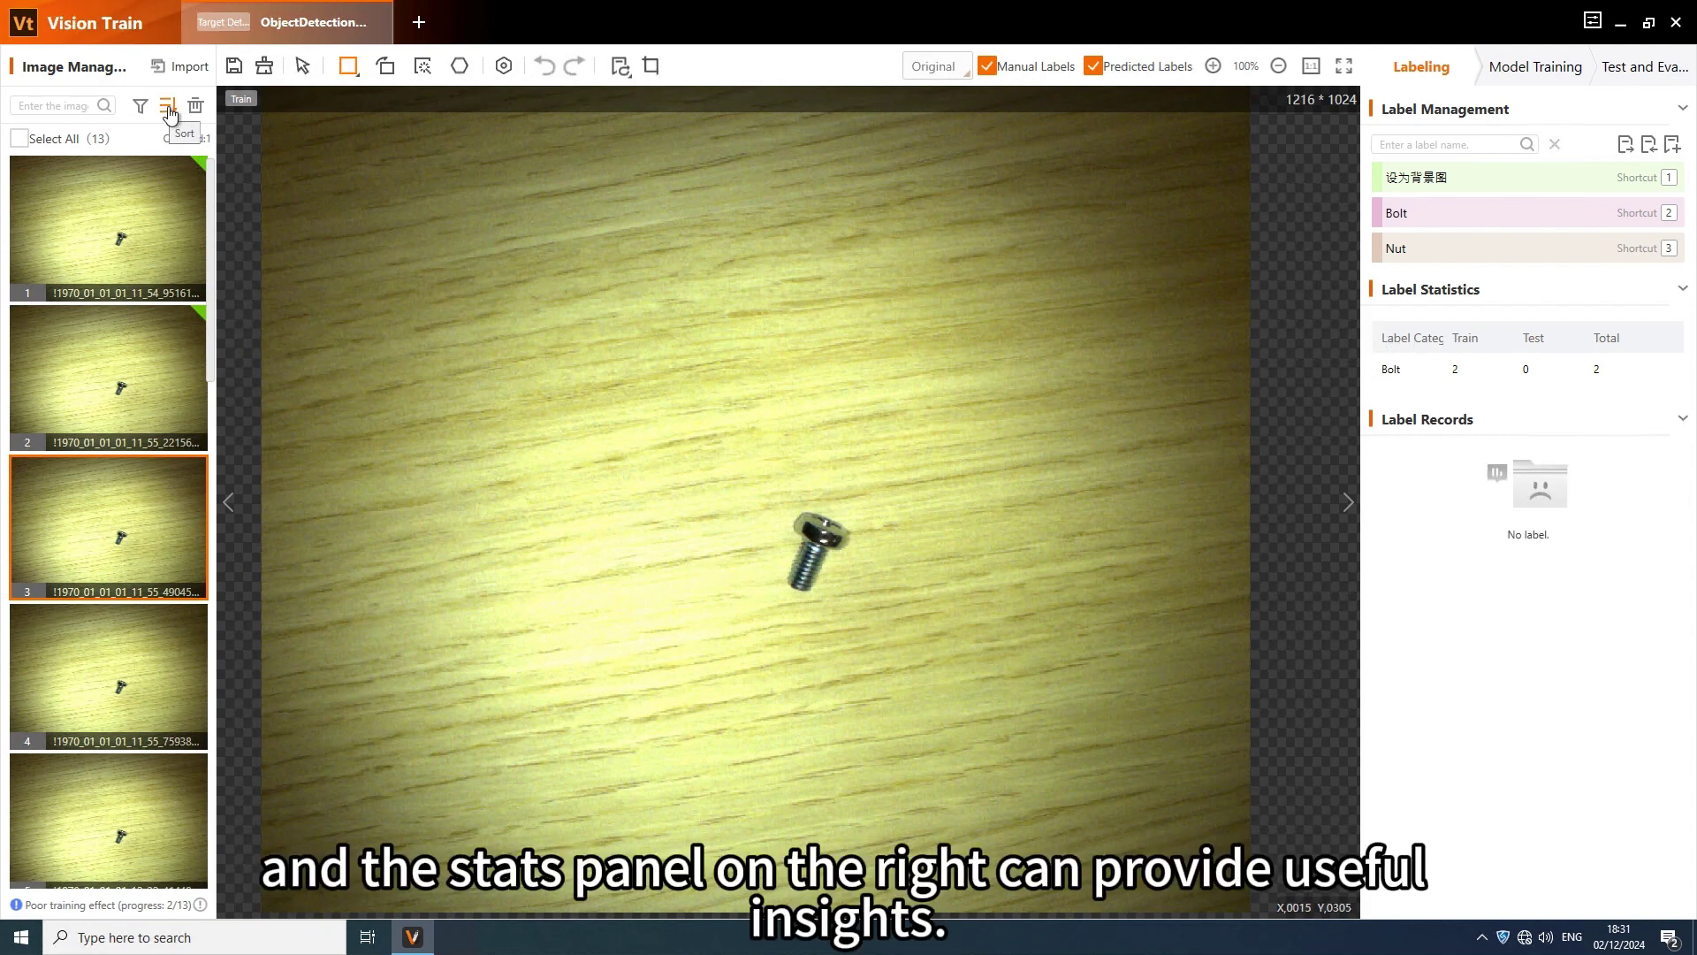
left_click(140, 107)
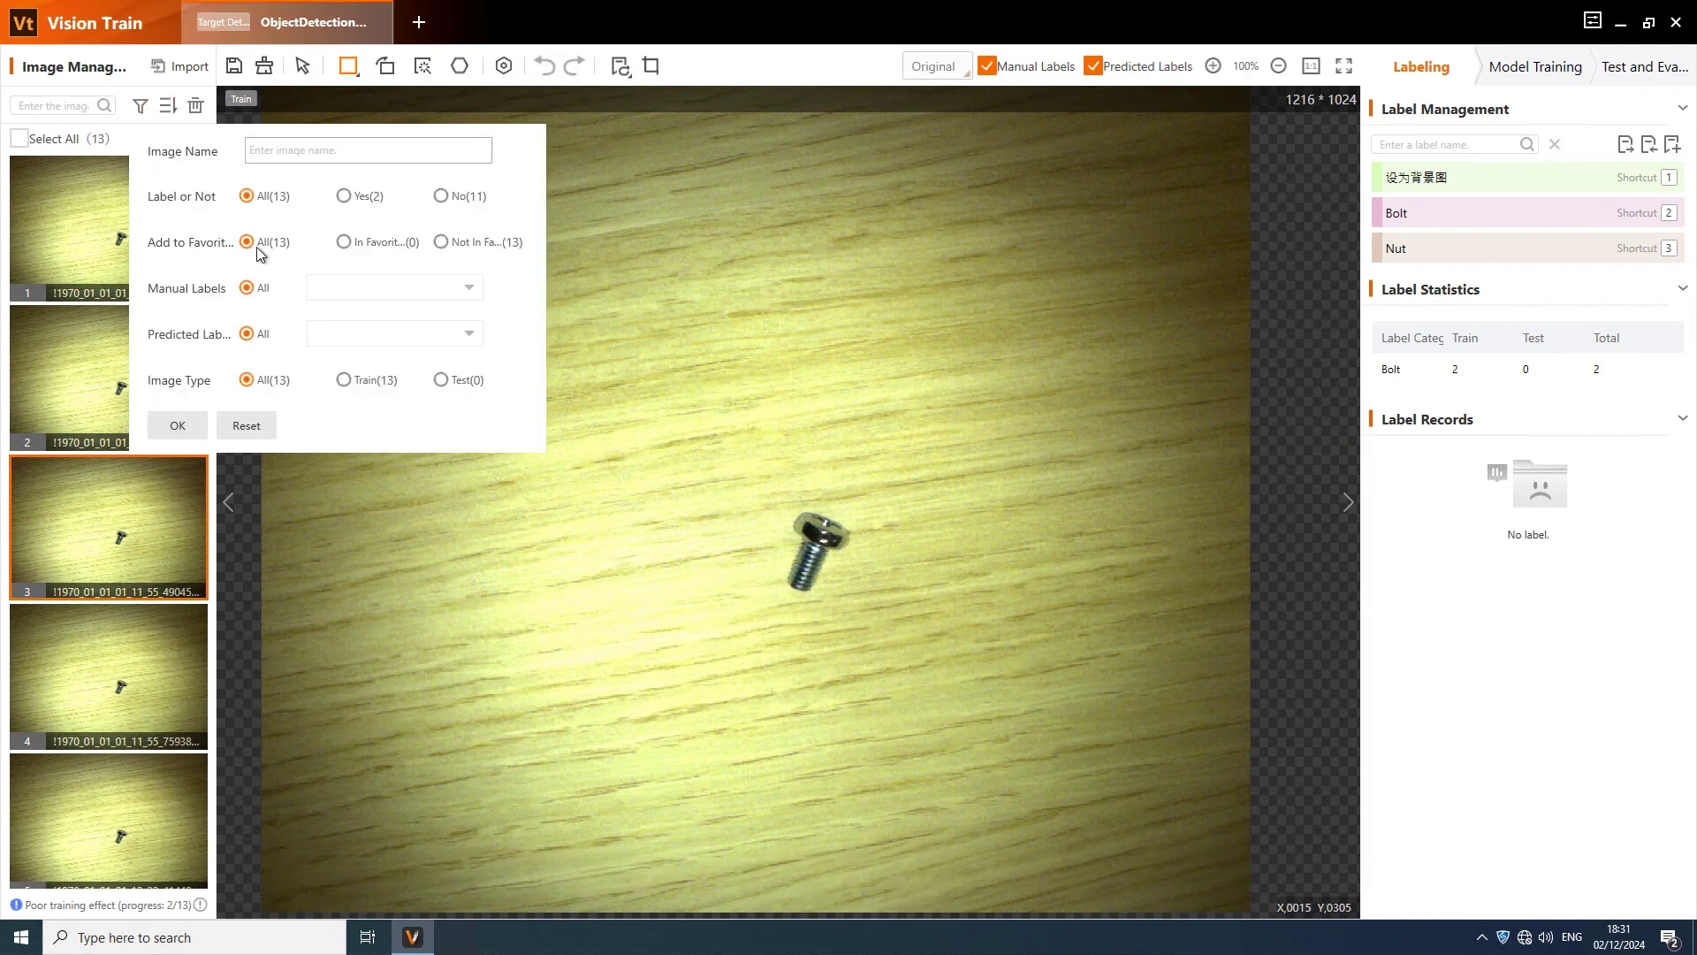
left_click(345, 196)
left_click(186, 426)
left_click(125, 362)
left_click(140, 106)
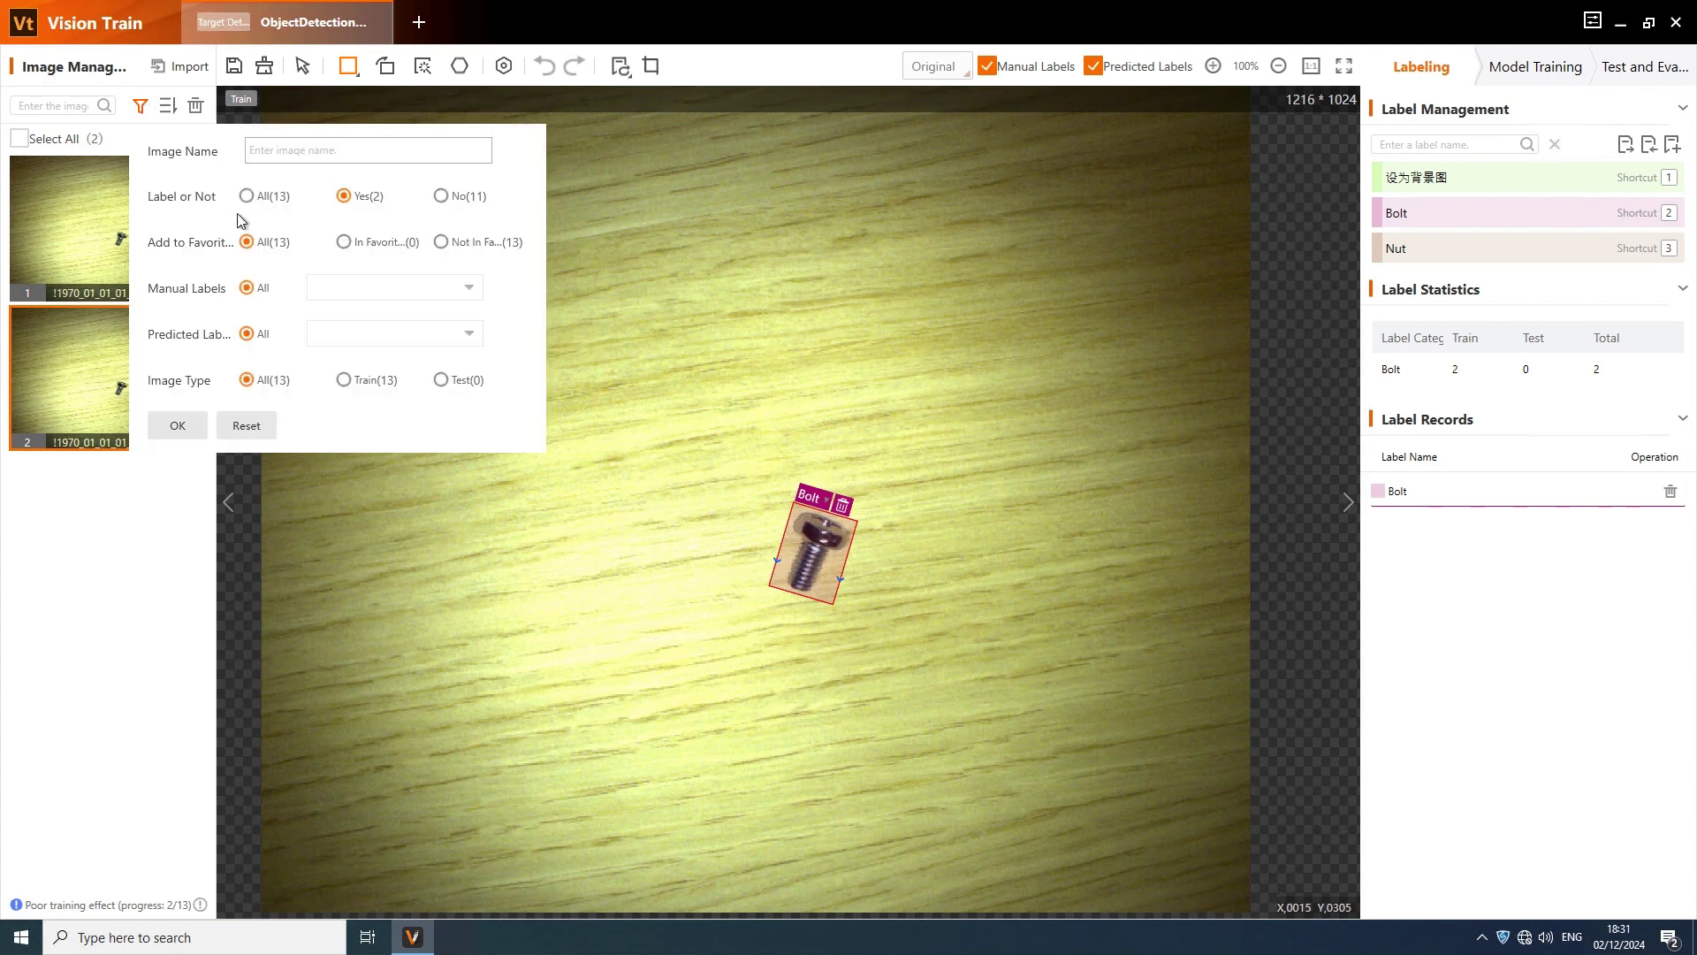
left_click(440, 196)
left_click(177, 425)
Outline the hex nut in image 6 with a polygon labelled Nut
left_click(127, 683)
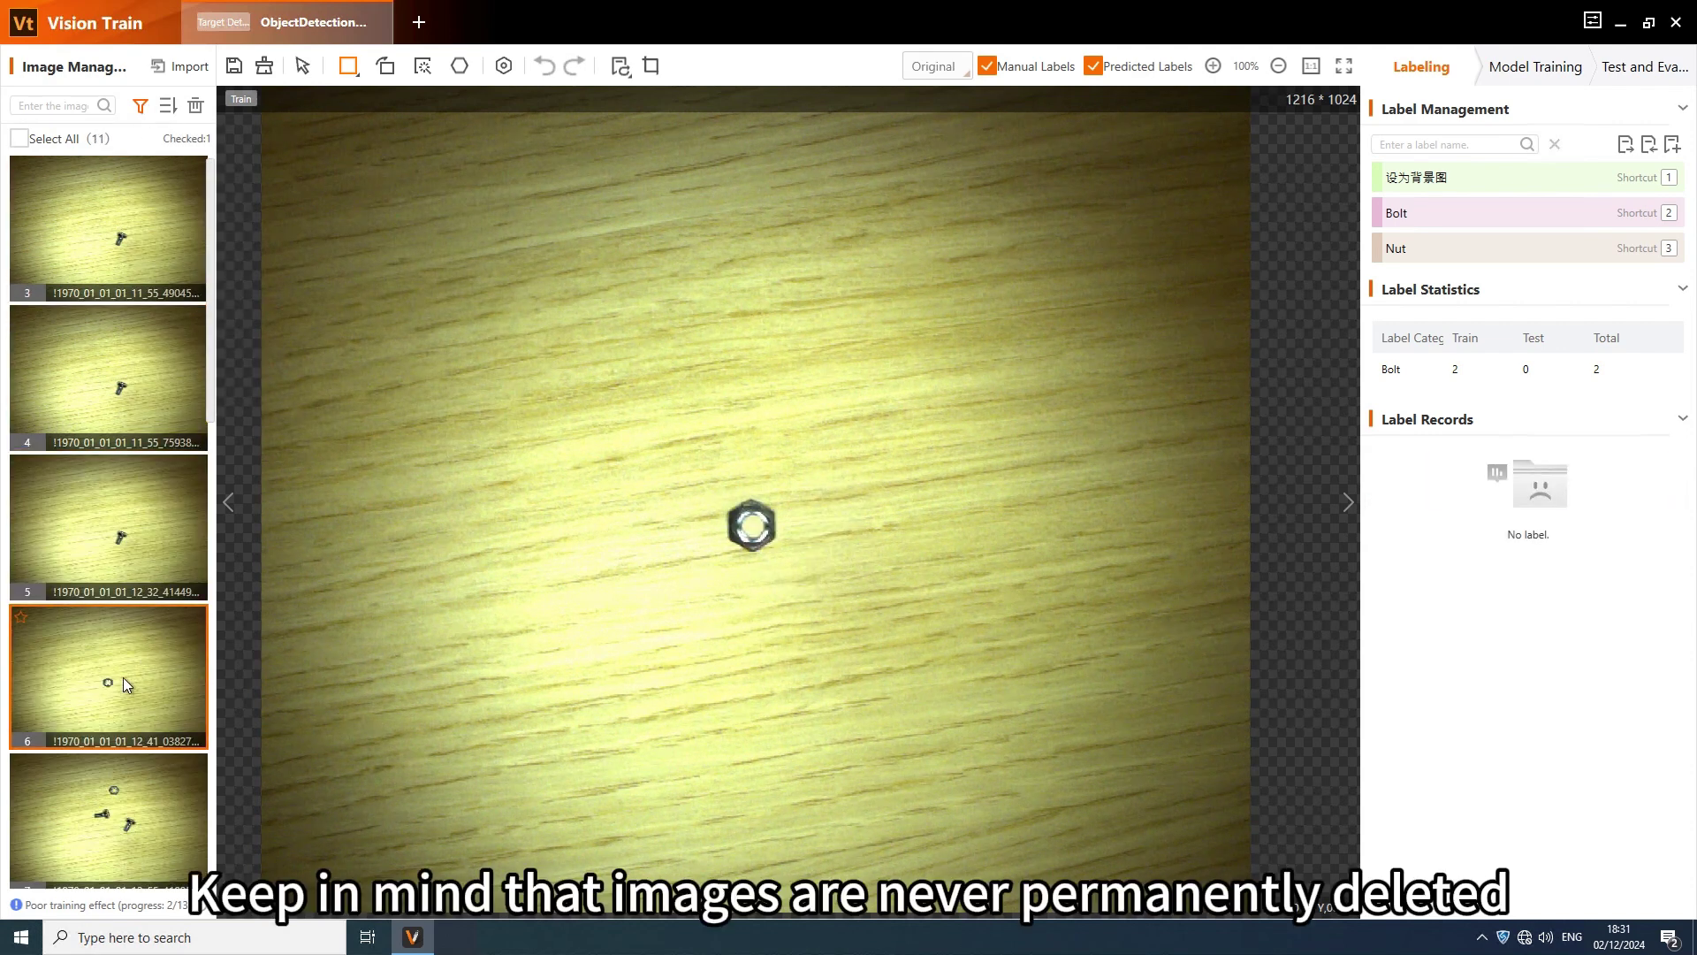
left_click(460, 66)
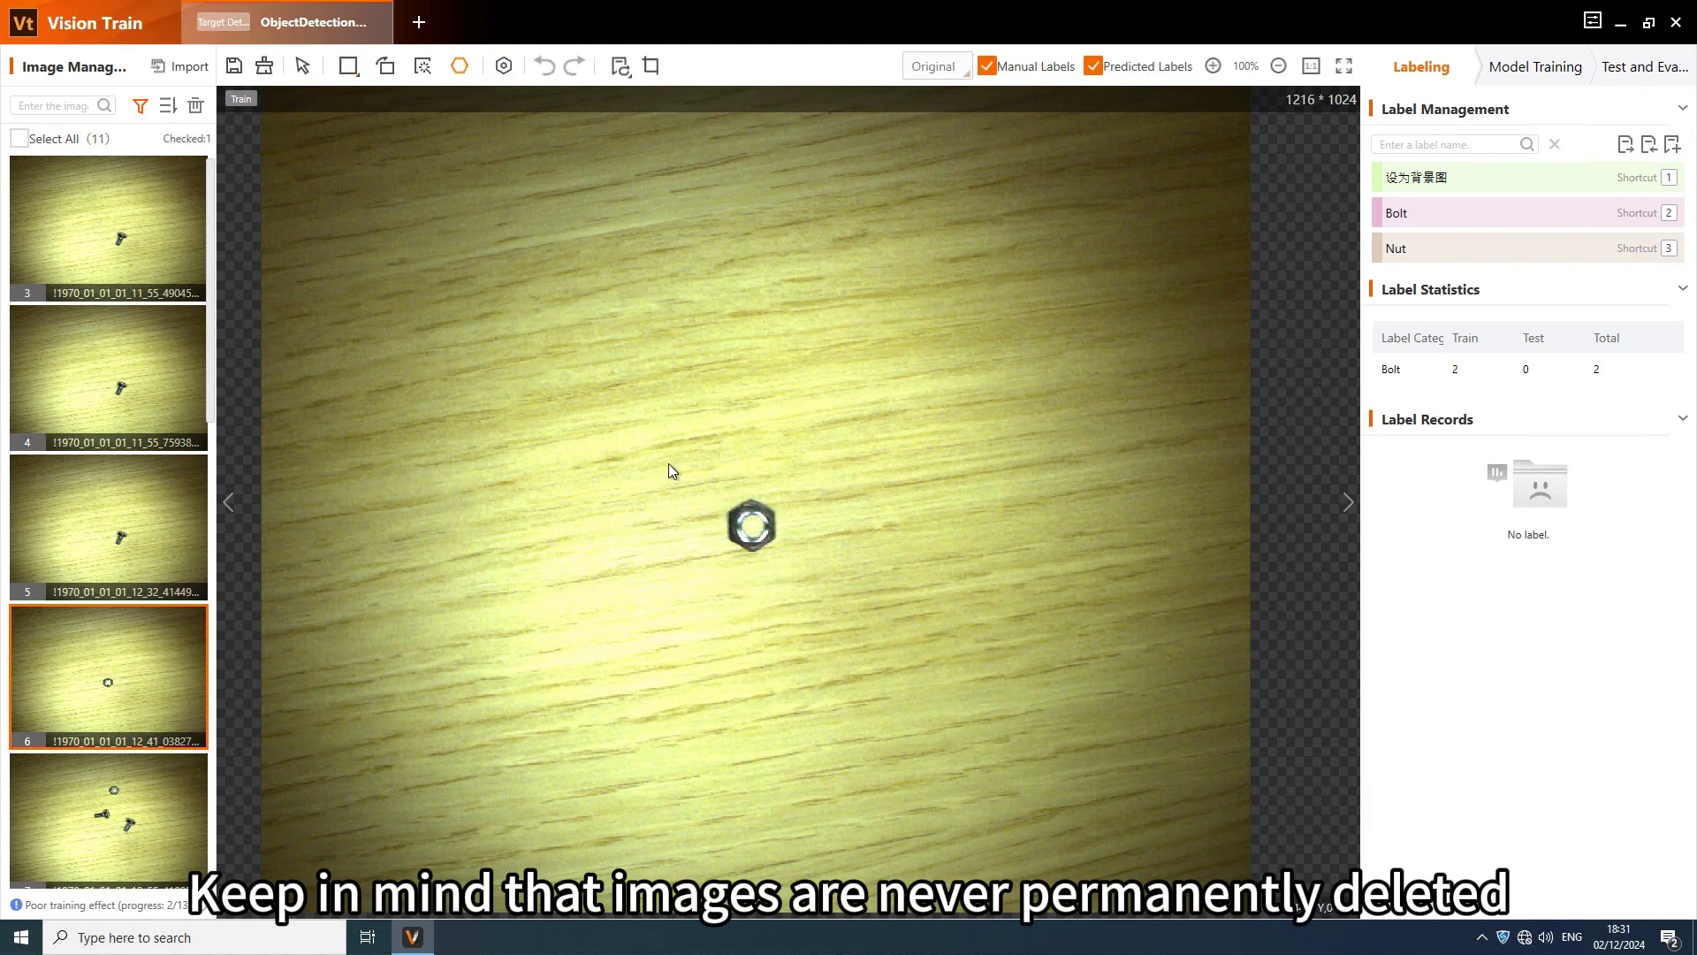
left_click(746, 493)
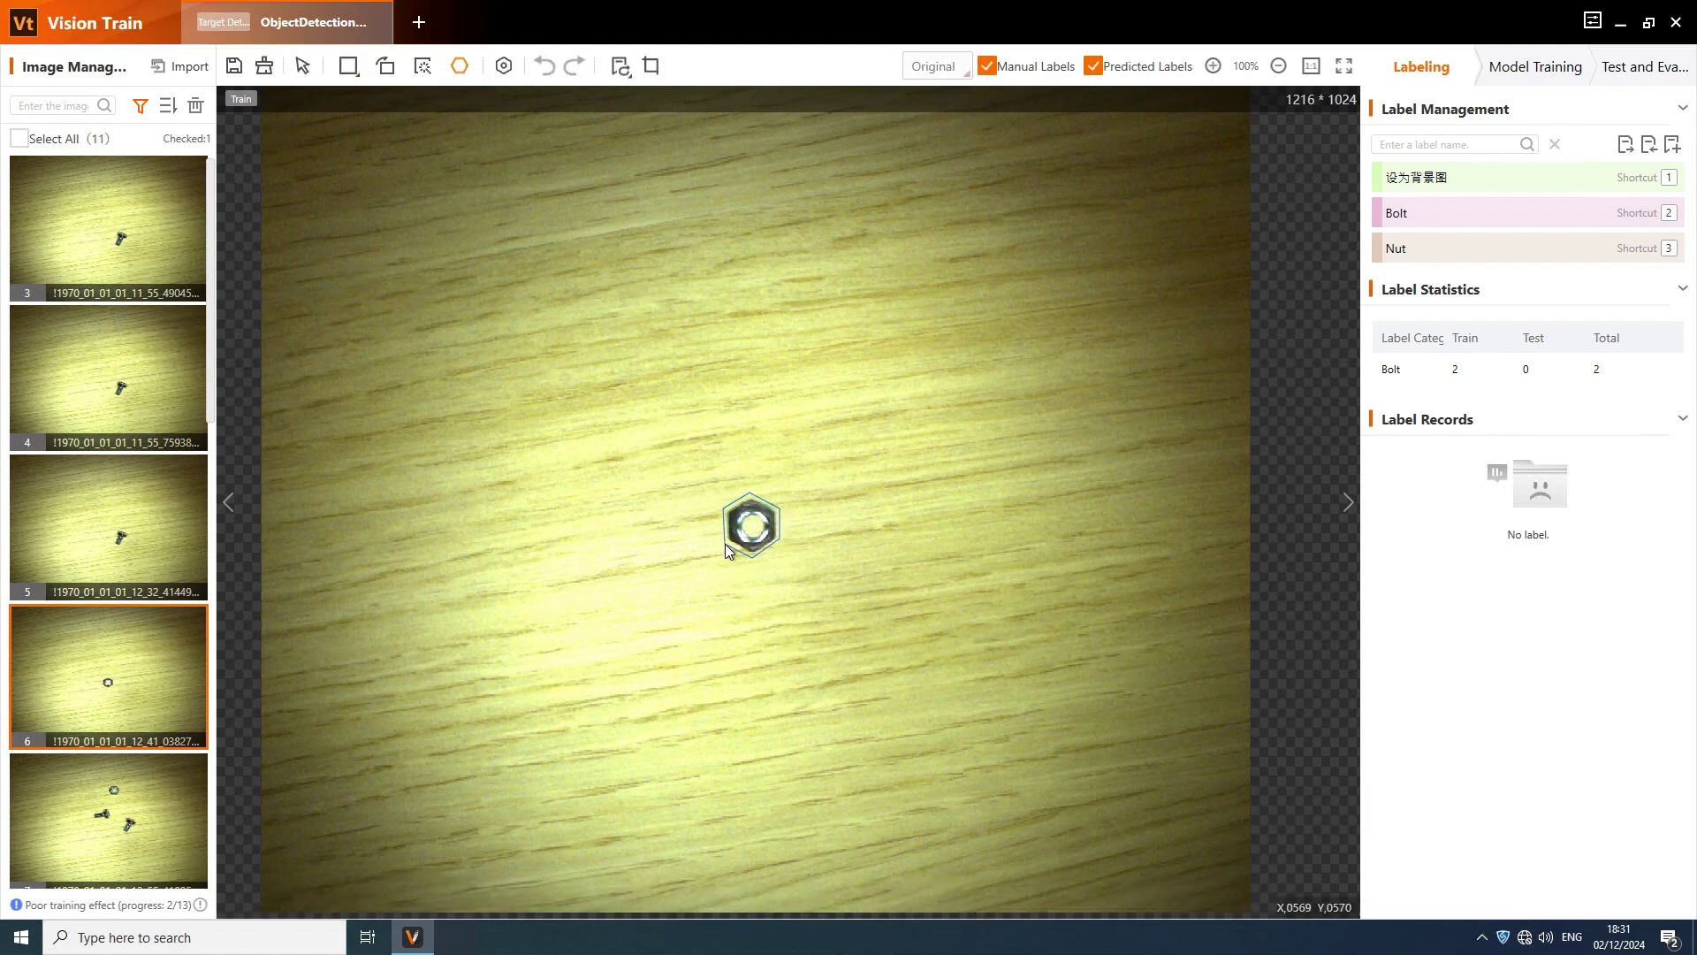
double_click(725, 543)
left_click(761, 521)
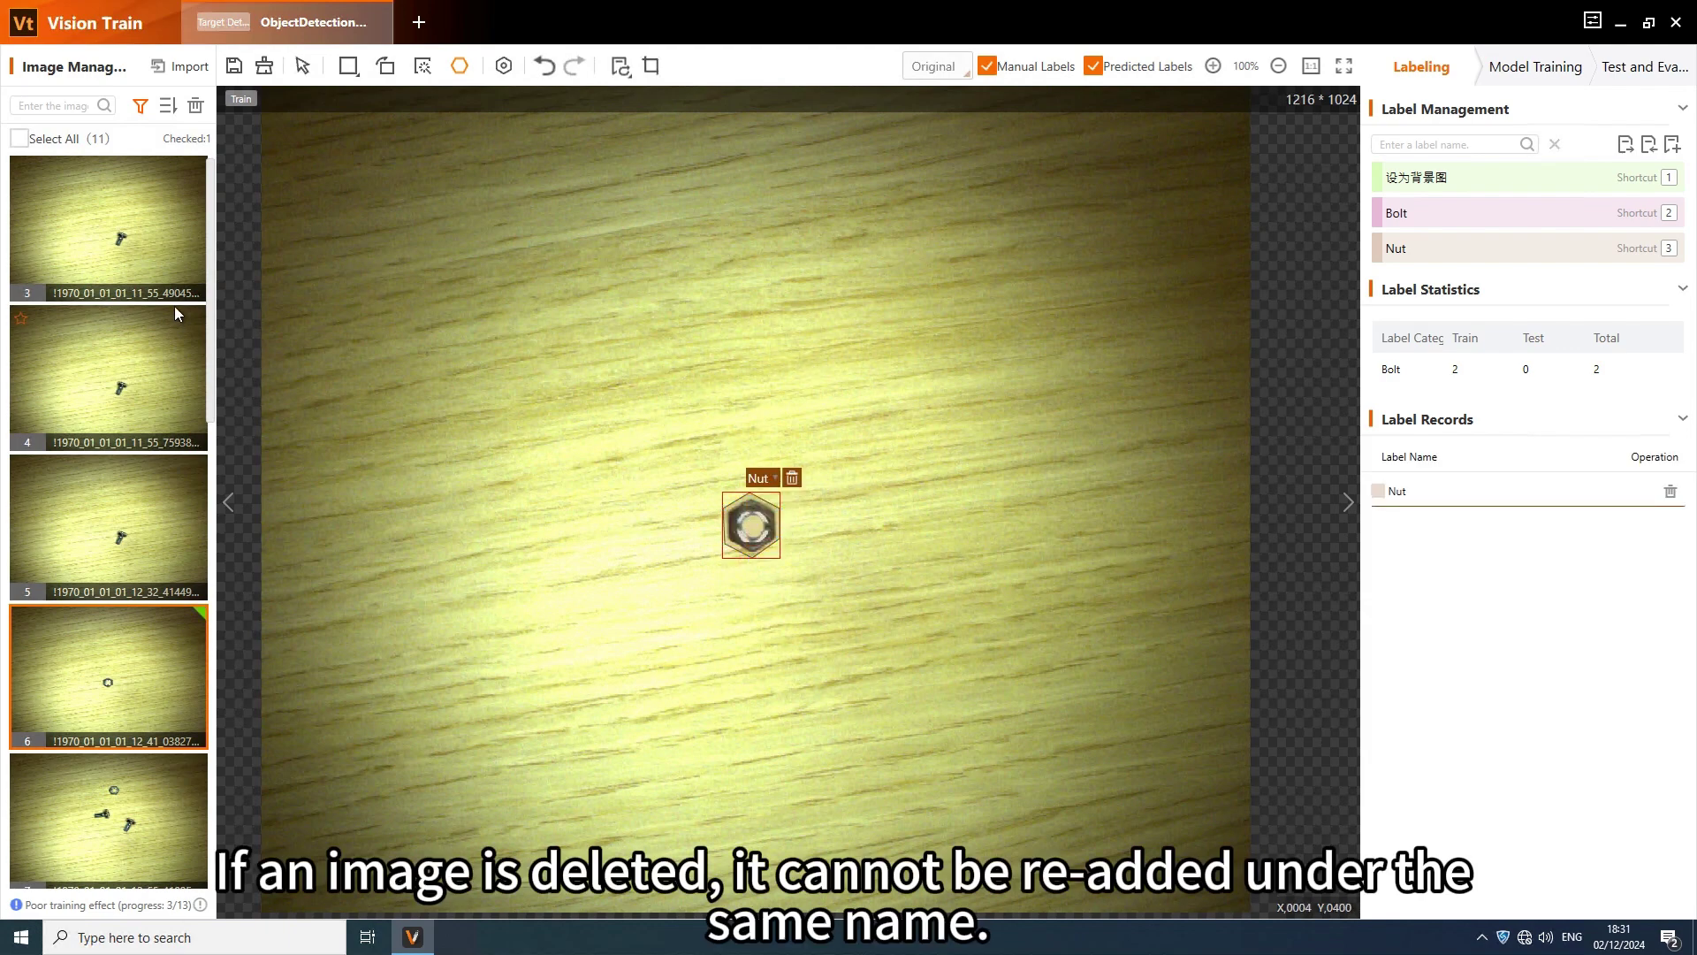
Box the nut in image 7 with a rotated rectangle labelled Nut and tighten it
left_click(156, 787)
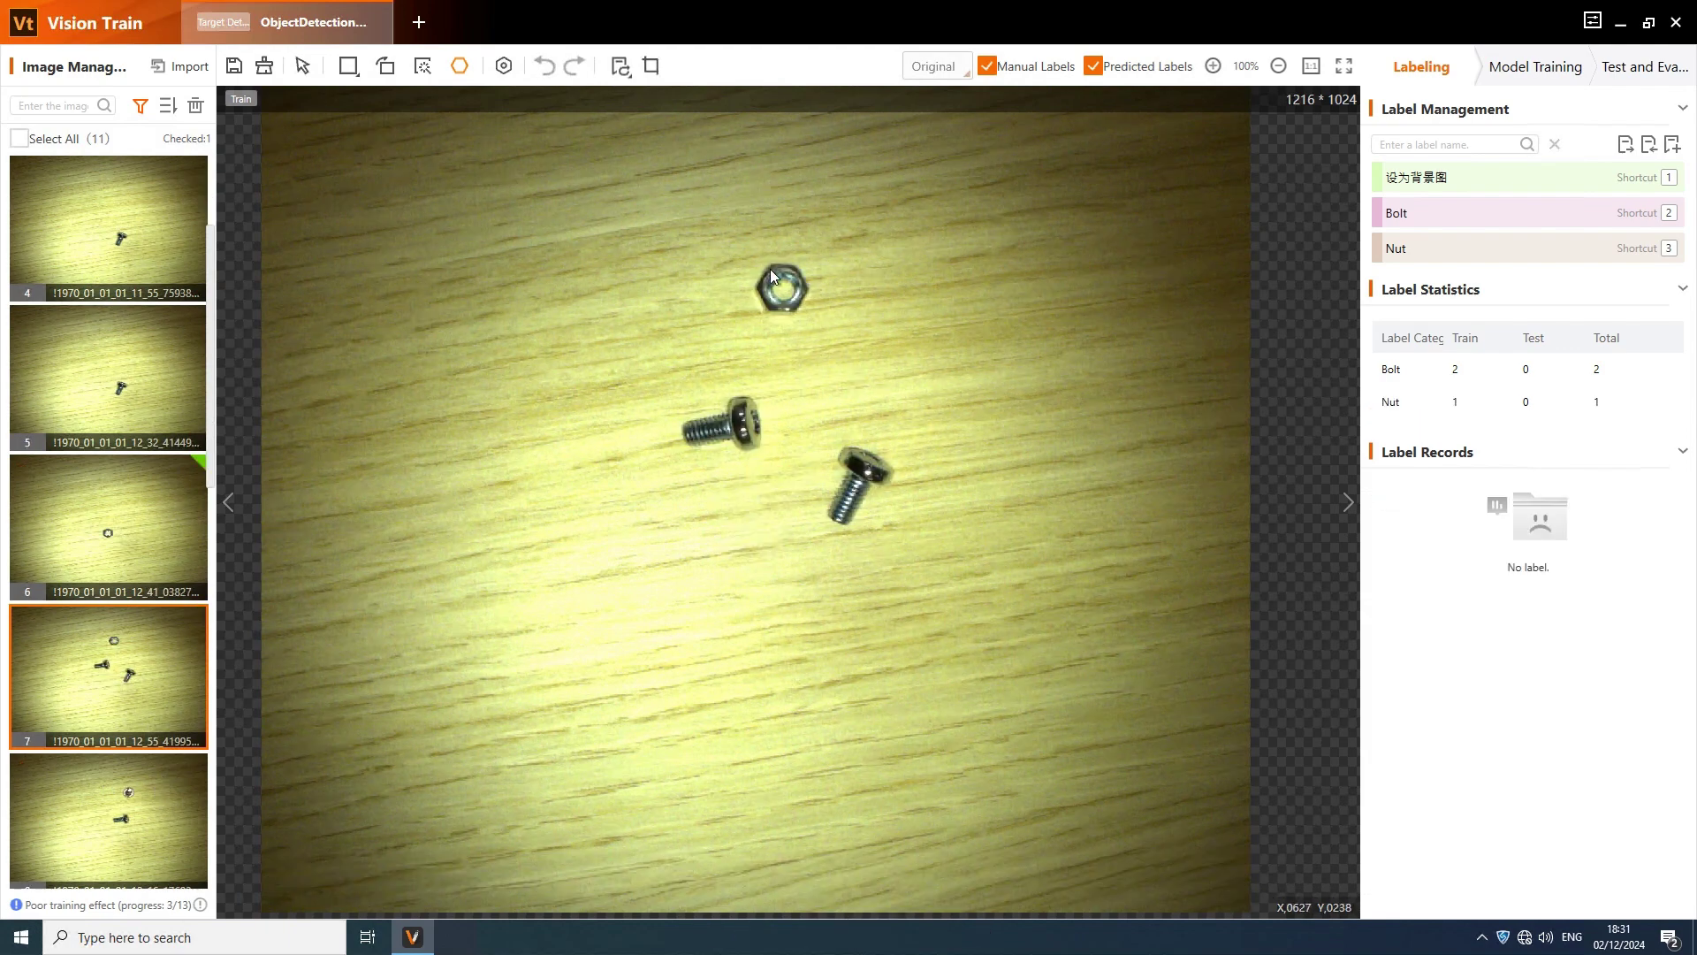
key("r")
left_click(817, 297)
left_click(781, 290)
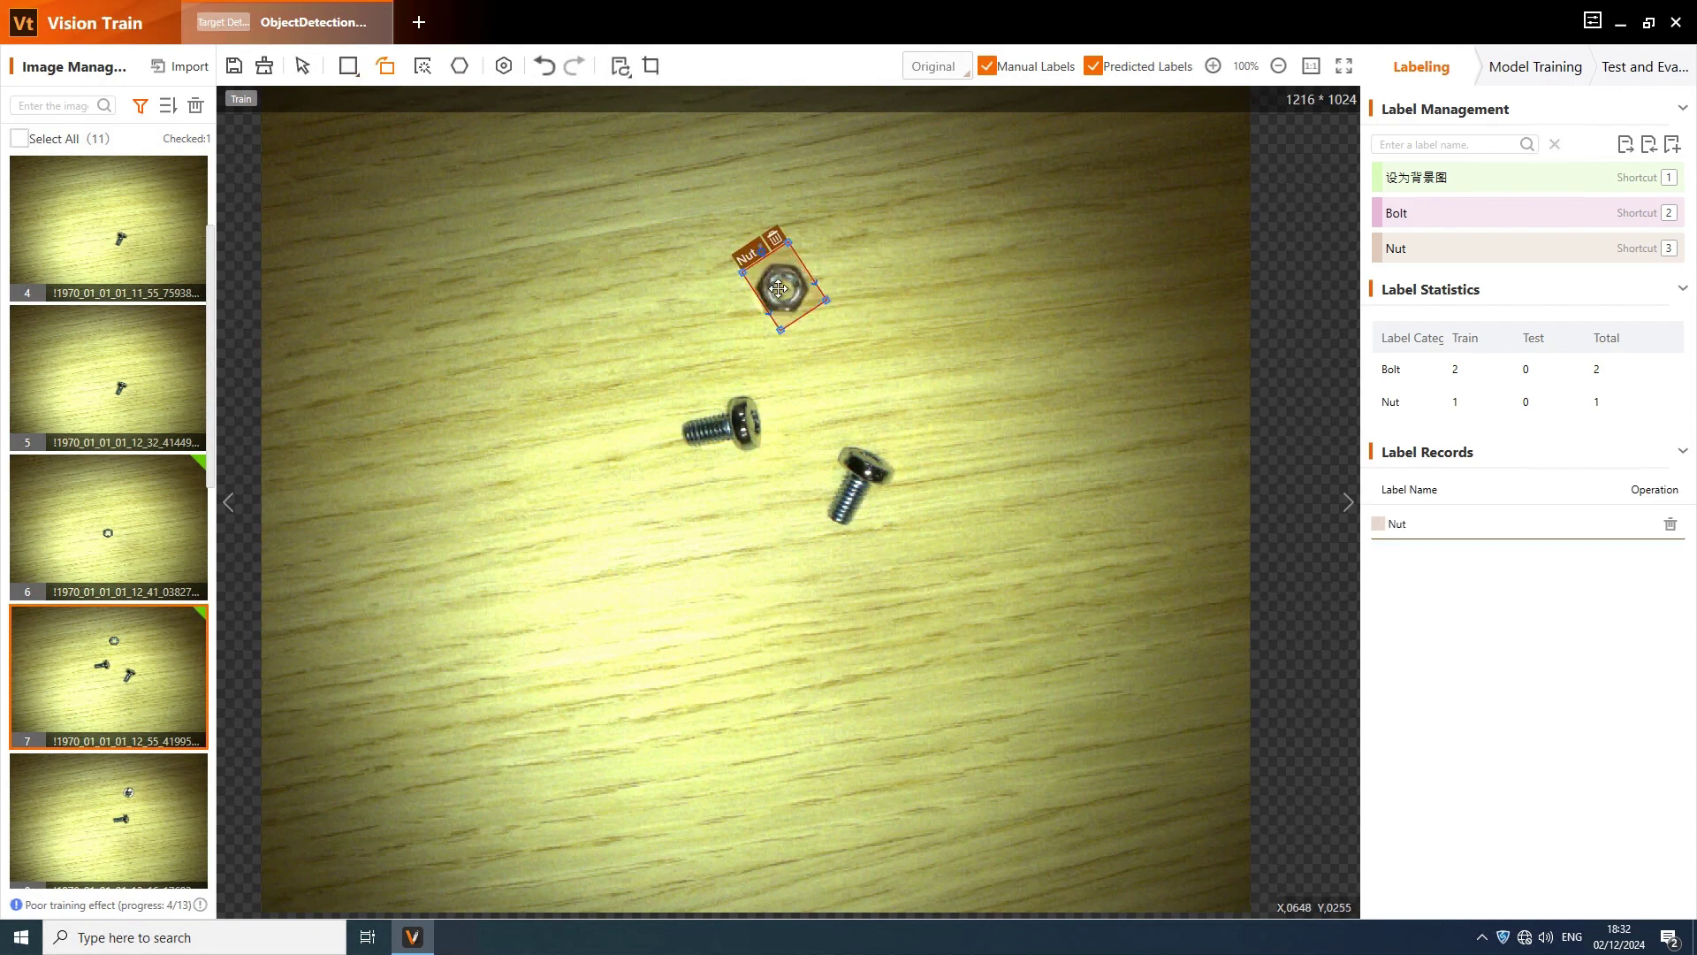
key("v")
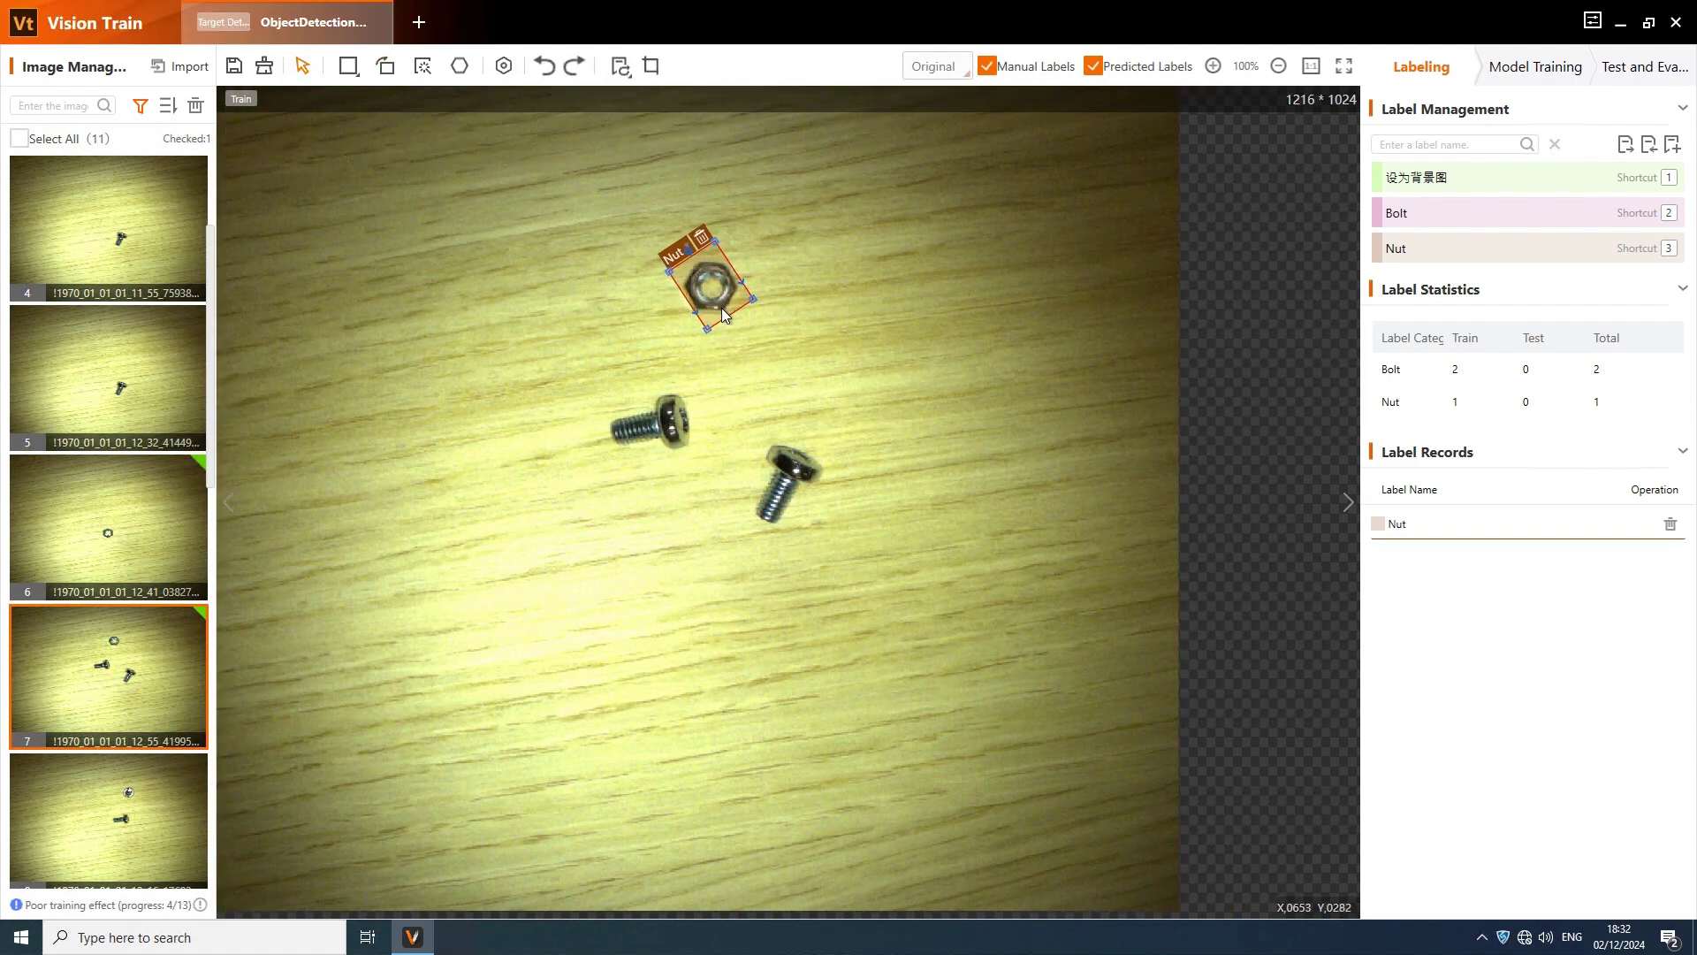
left_click_drag(679, 258, 683, 263)
Trace the left bolt in image 7 with a polygon labelled Bolt
left_click(460, 65)
left_click(789, 405)
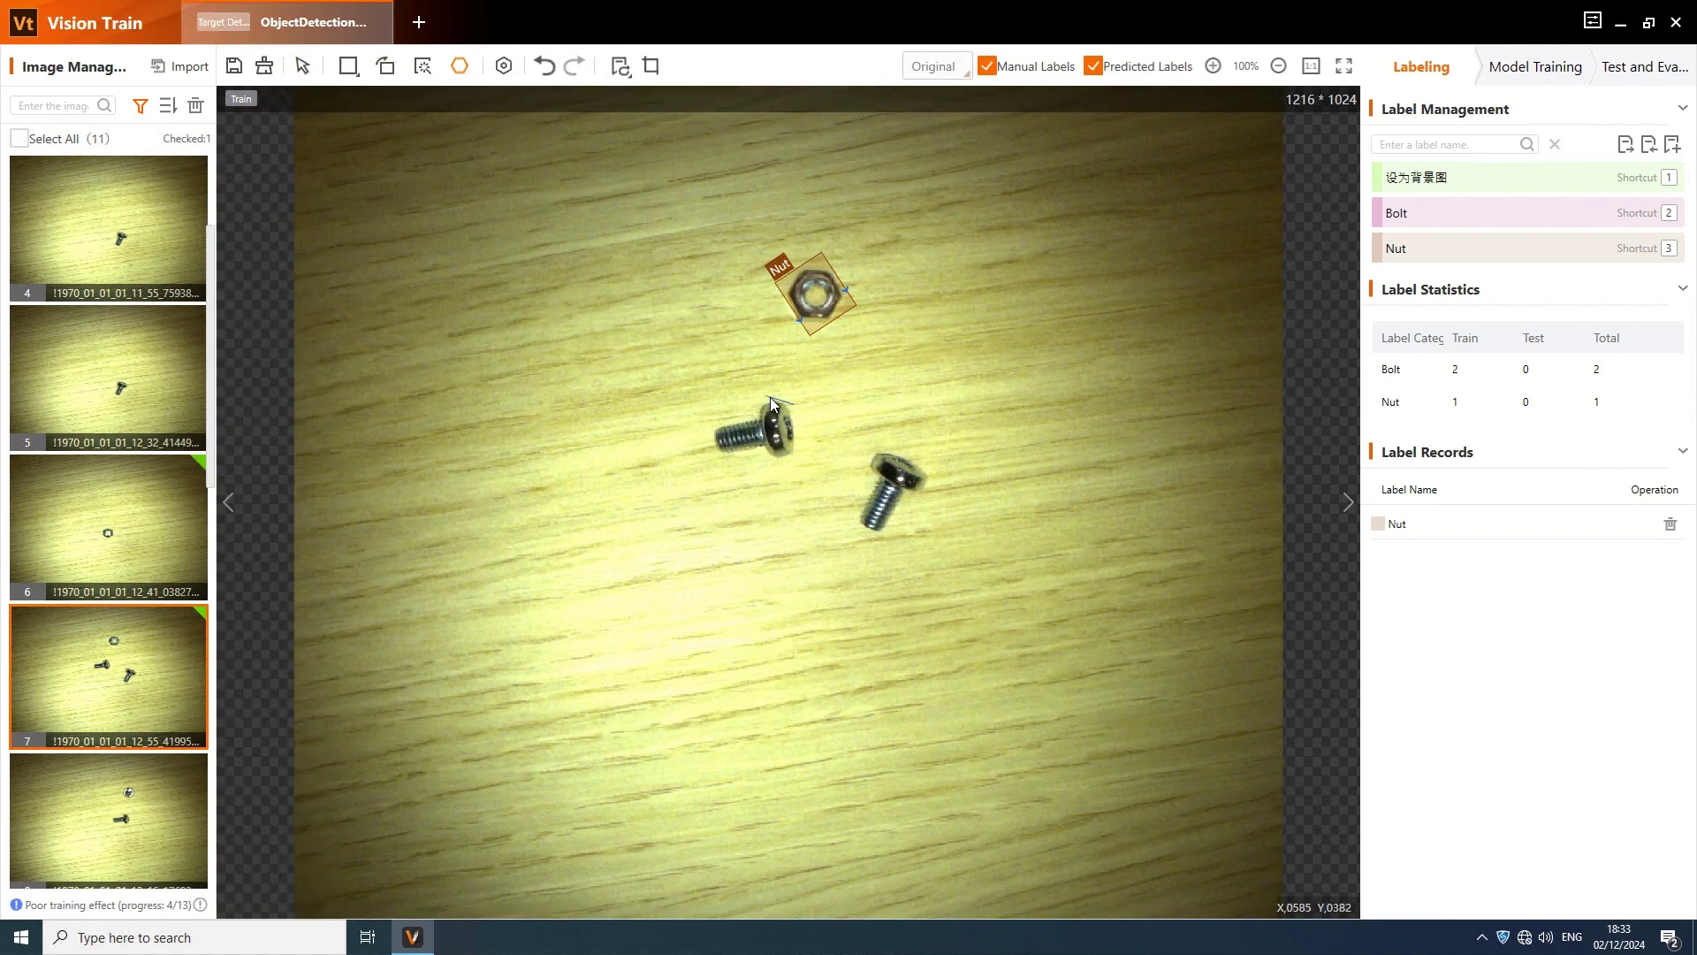
left_click(773, 398)
left_click(759, 411)
left_click(716, 427)
double_click(799, 449)
left_click(769, 403)
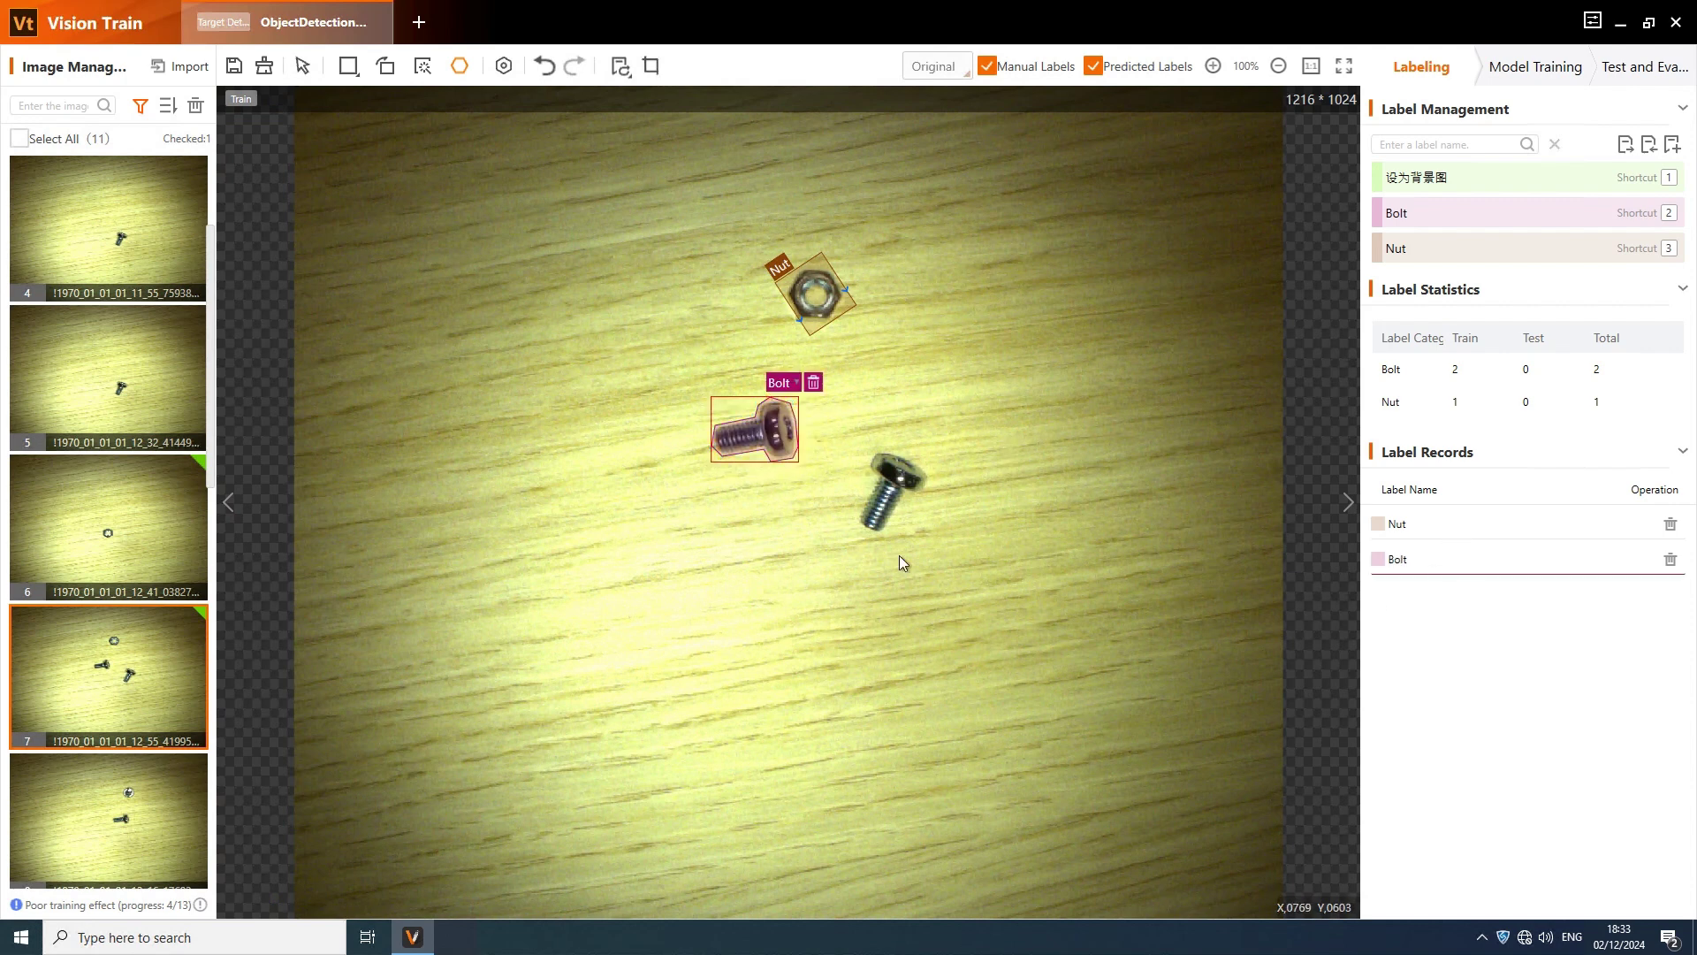
left_click(921, 493)
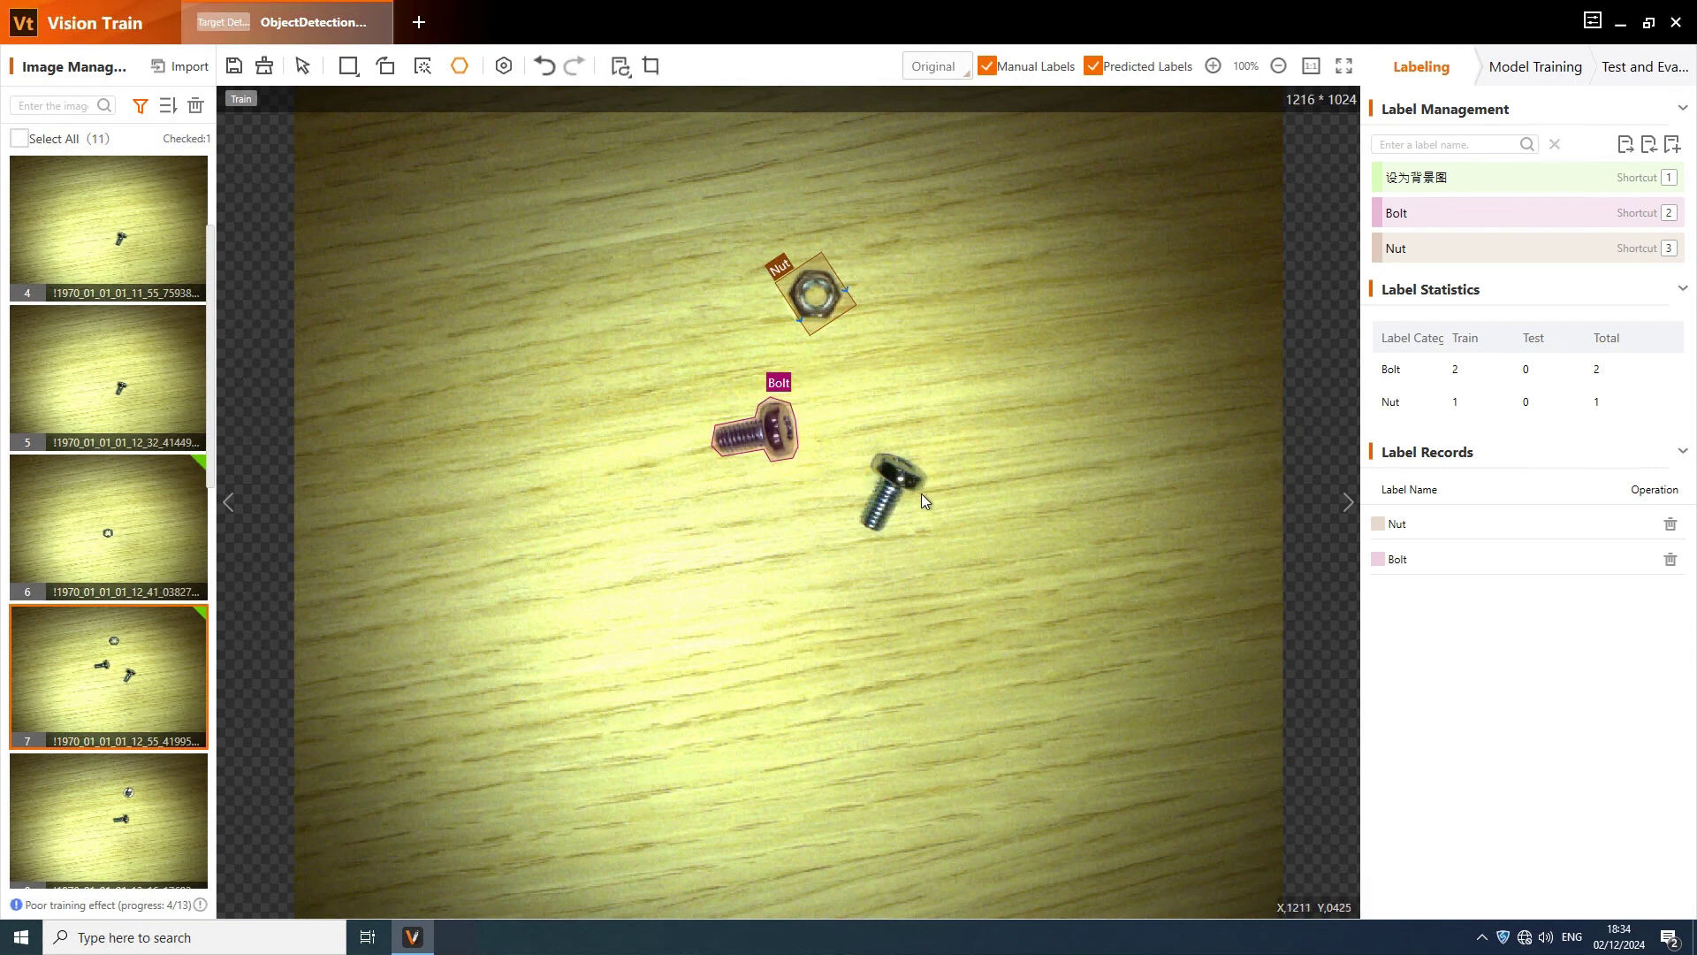
Trace the right bolt with a polygon labelled Bolt and check its outline points
left_click(881, 450)
left_click(868, 459)
double_click(925, 498)
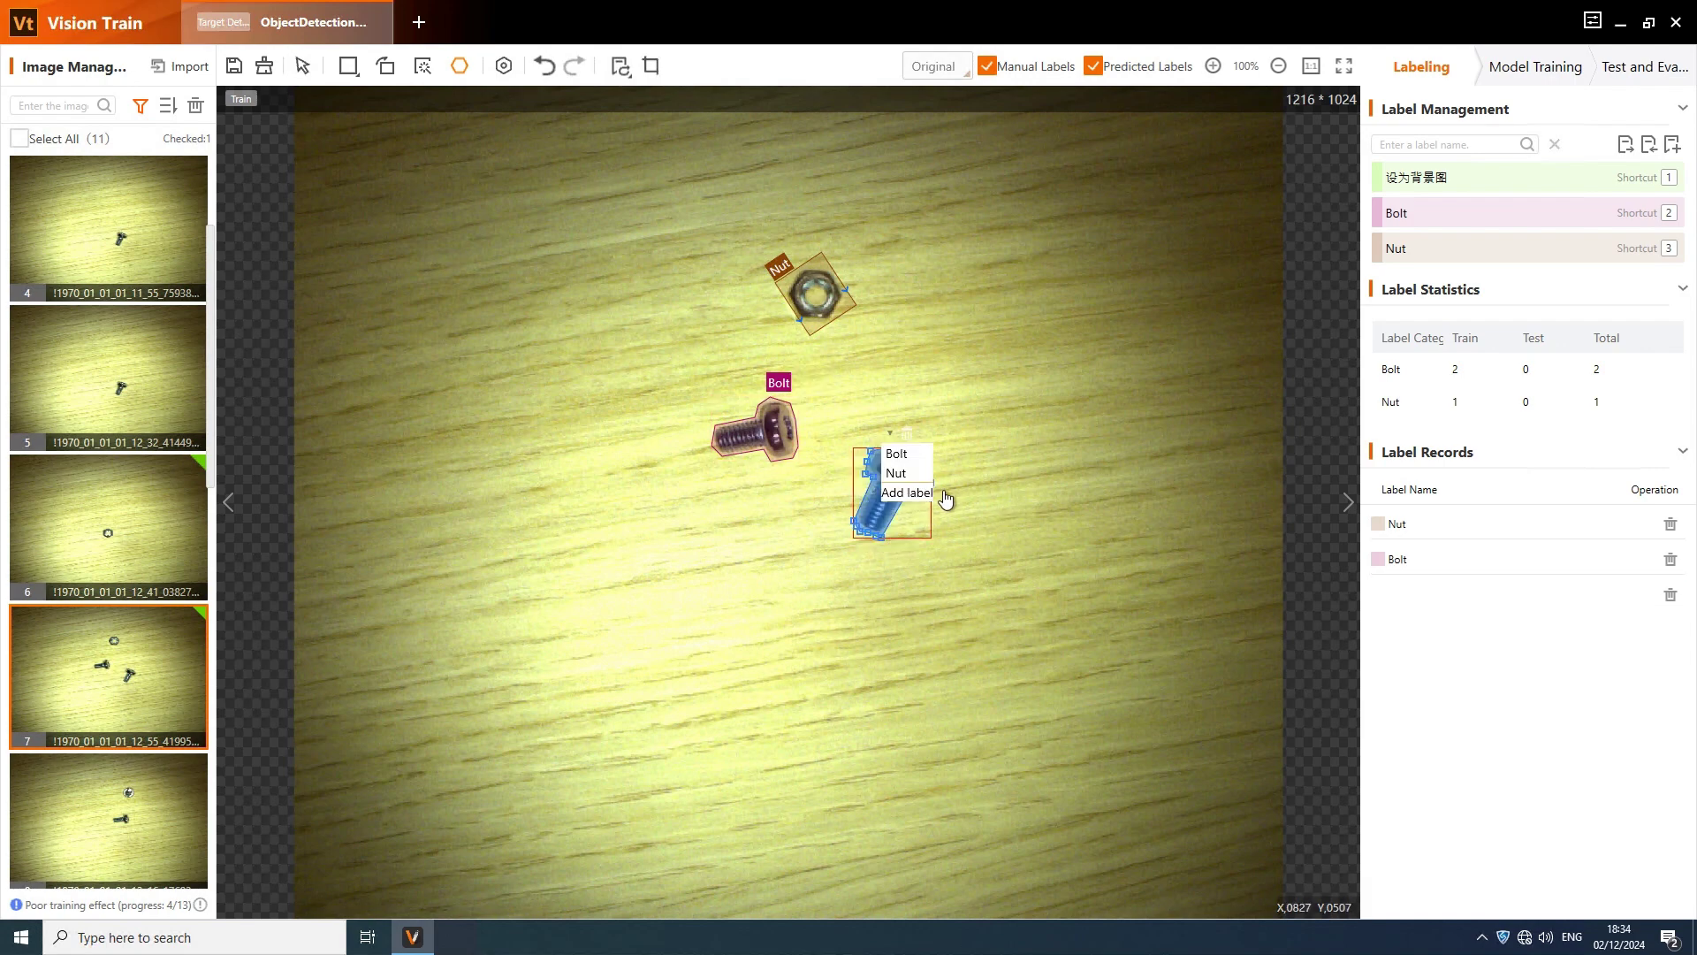
left_click(893, 470)
left_click(924, 500)
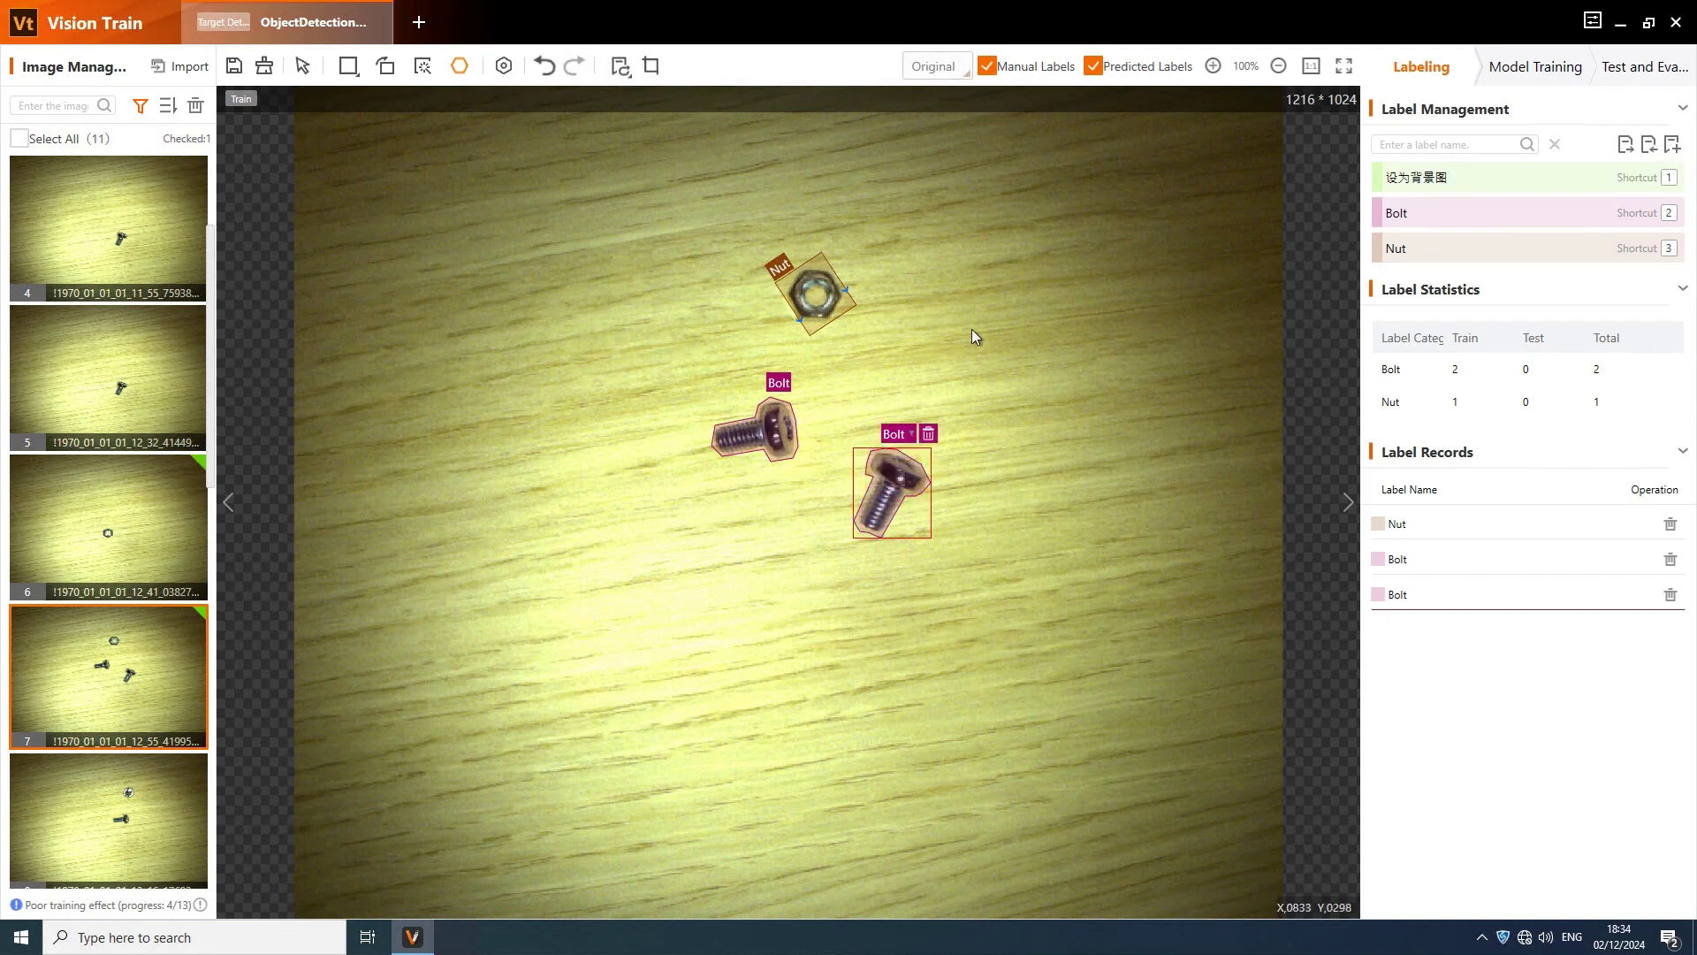
left_click(303, 65)
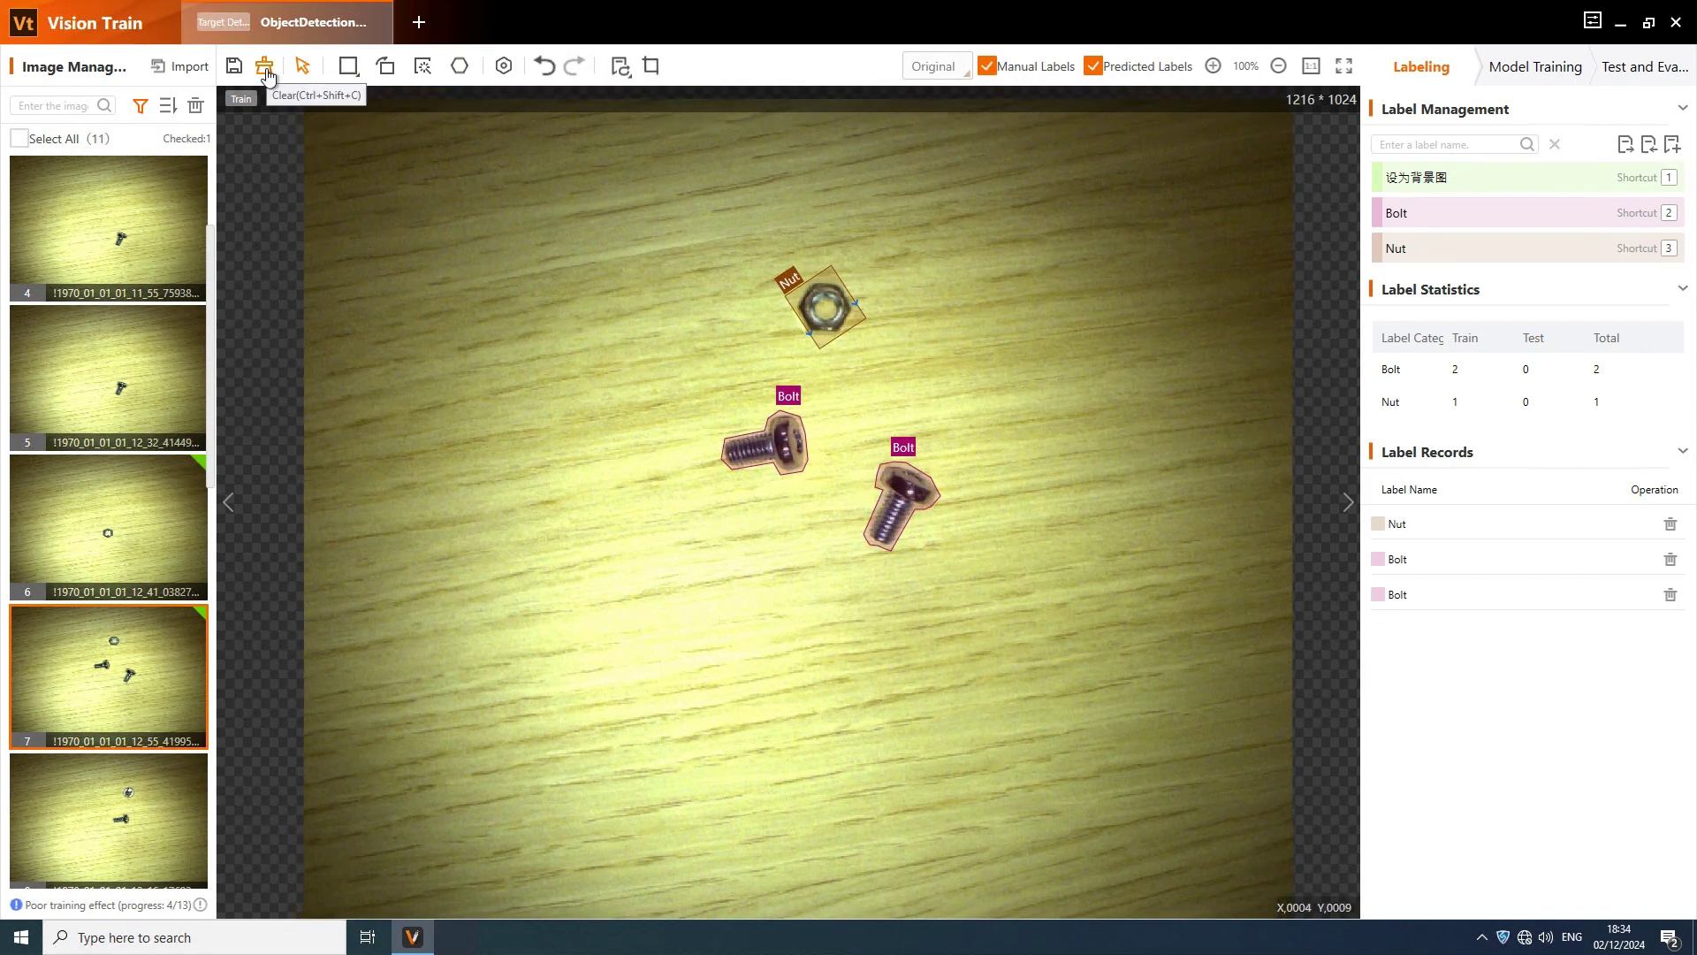
left_click(1214, 66)
left_click(1278, 66)
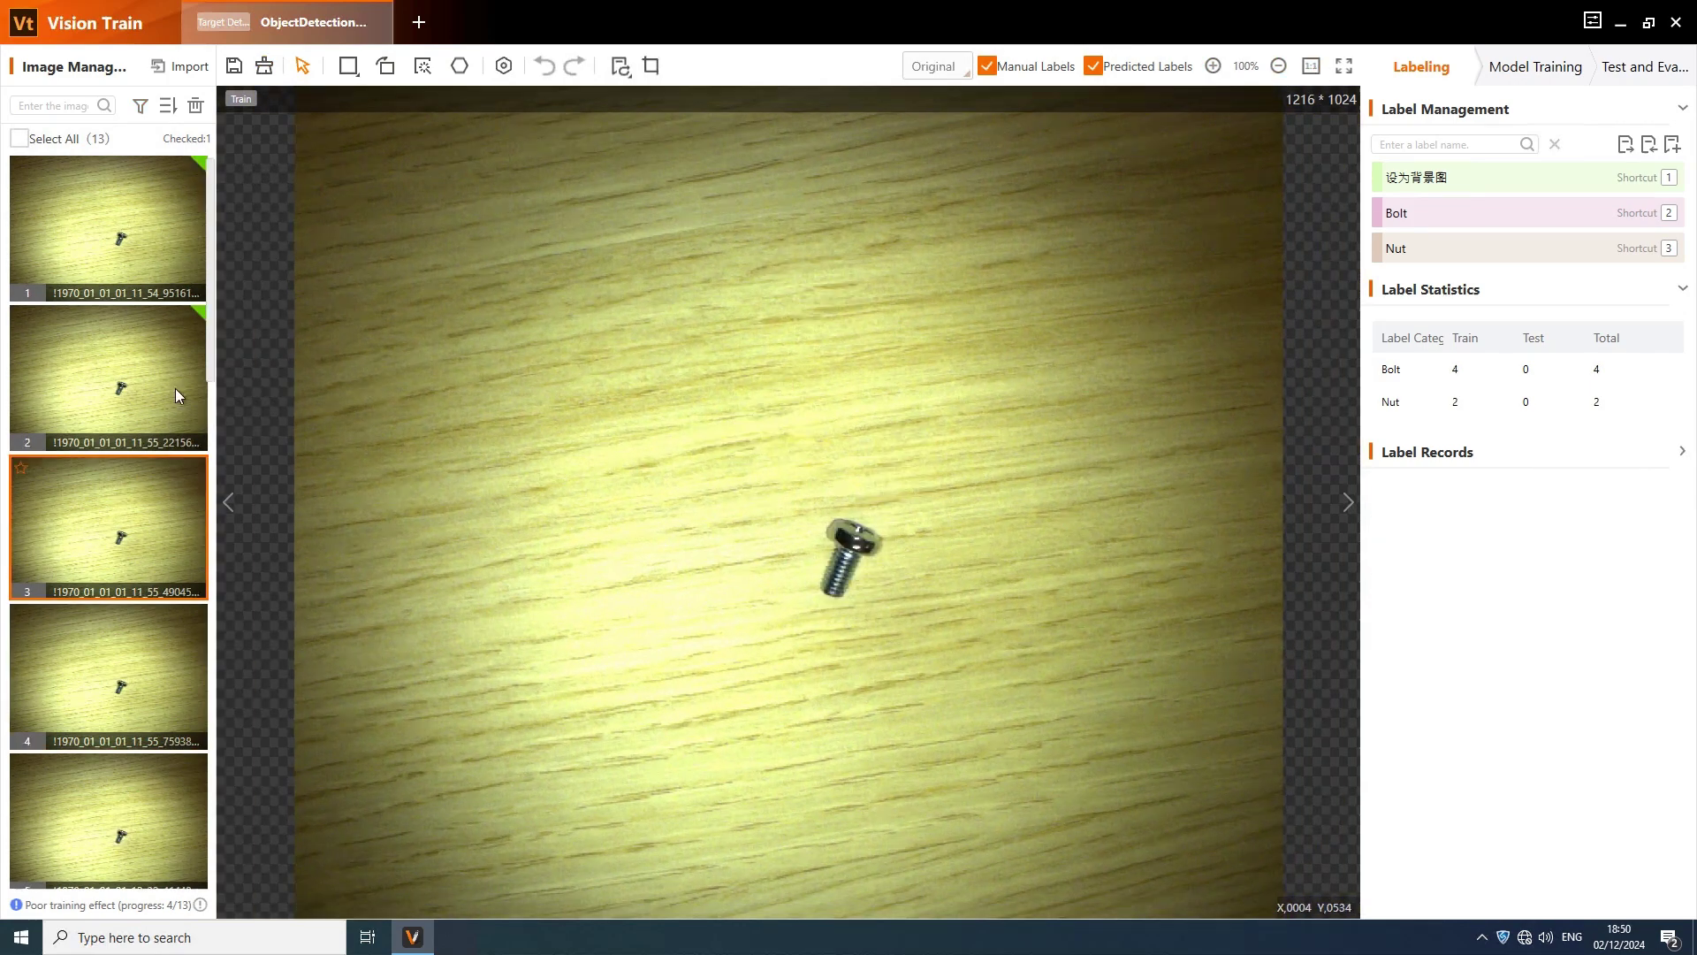
Auto-segment the bolt in image 3 with intelligent segmentation and label it Bolt
left_click(422, 66)
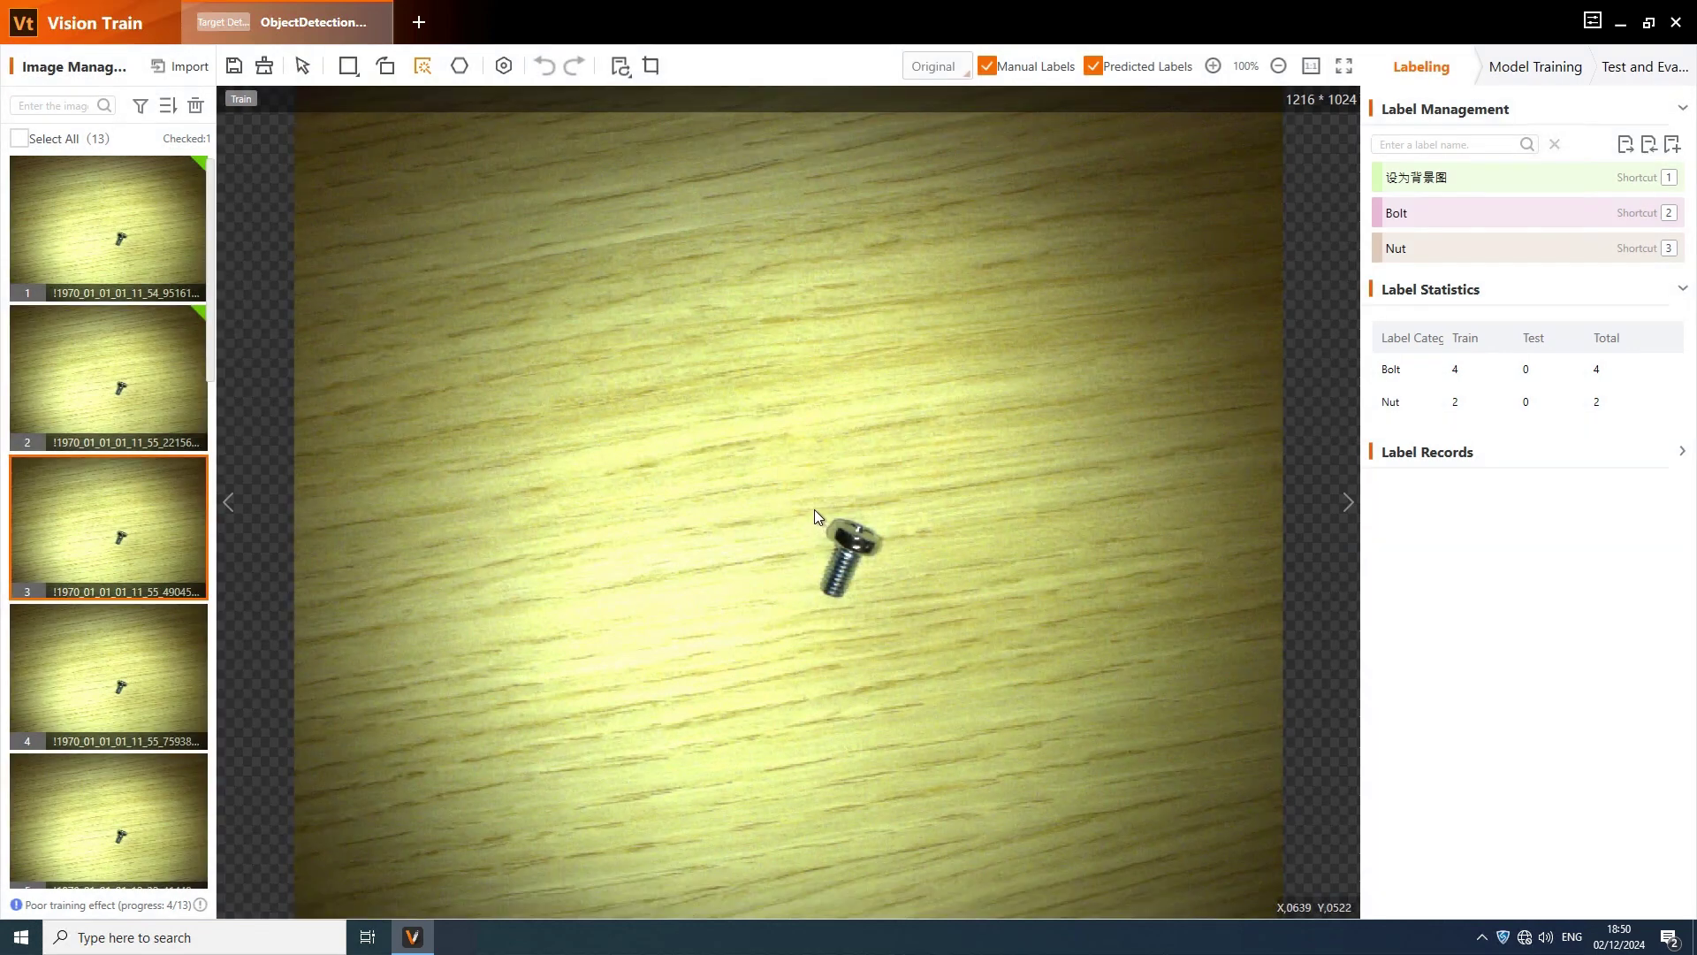
left_click_drag(814, 505, 884, 602)
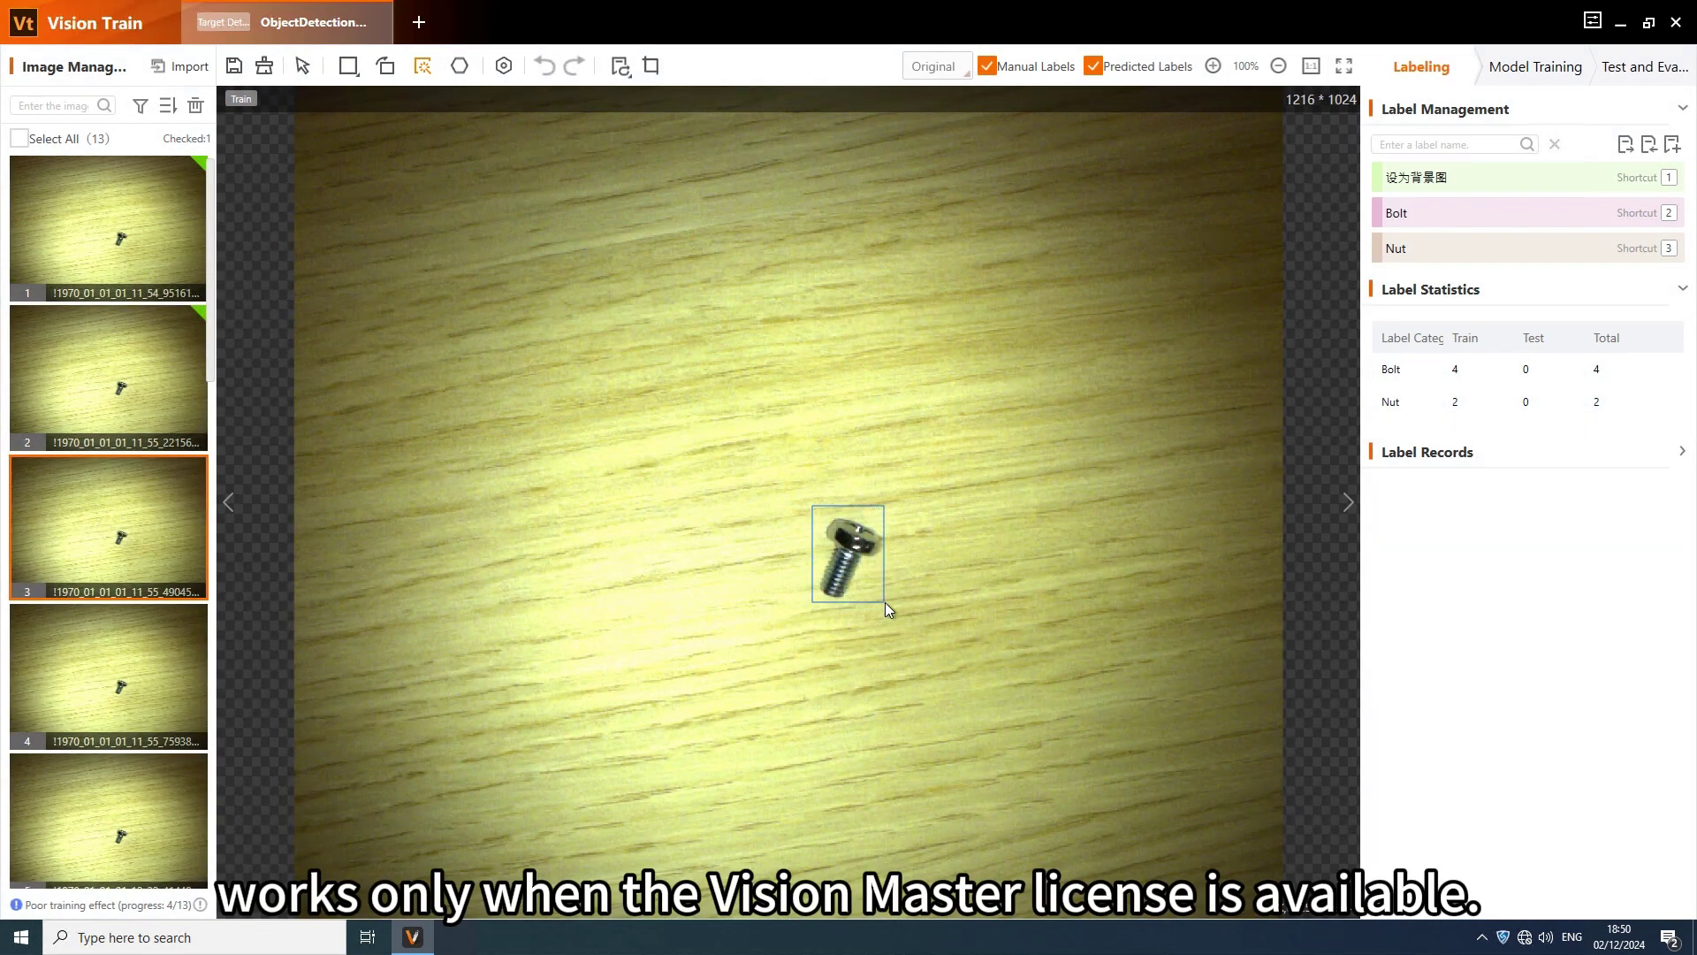
left_click(846, 539)
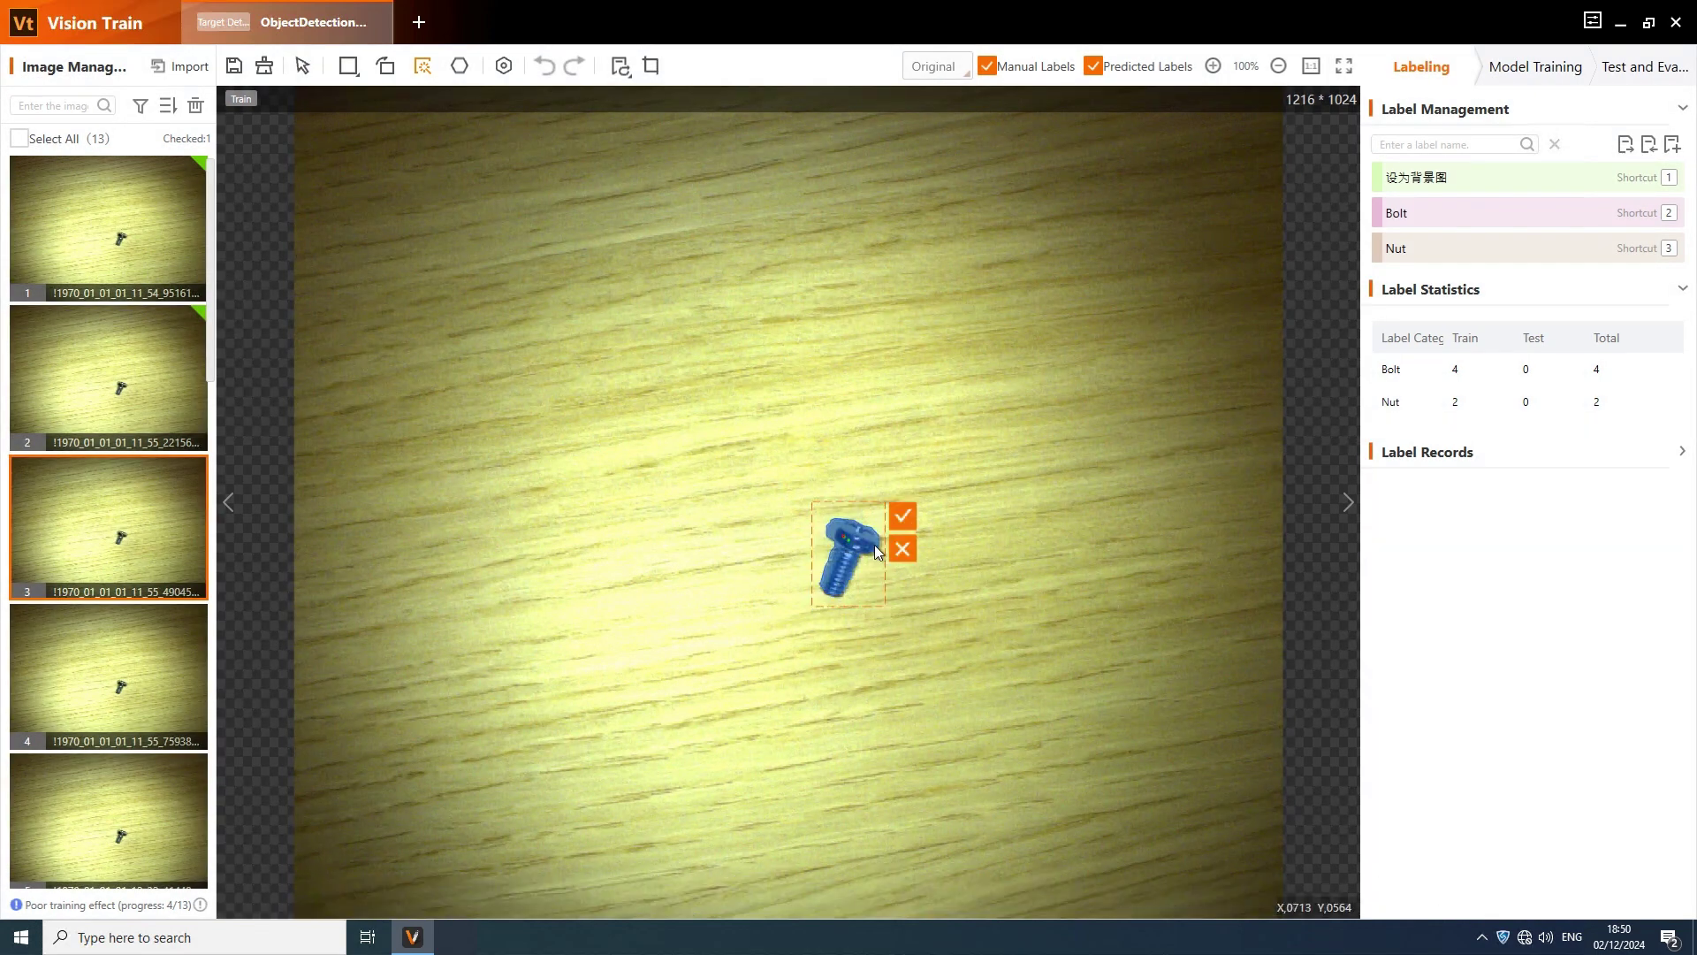
left_click(901, 516)
left_click(846, 523)
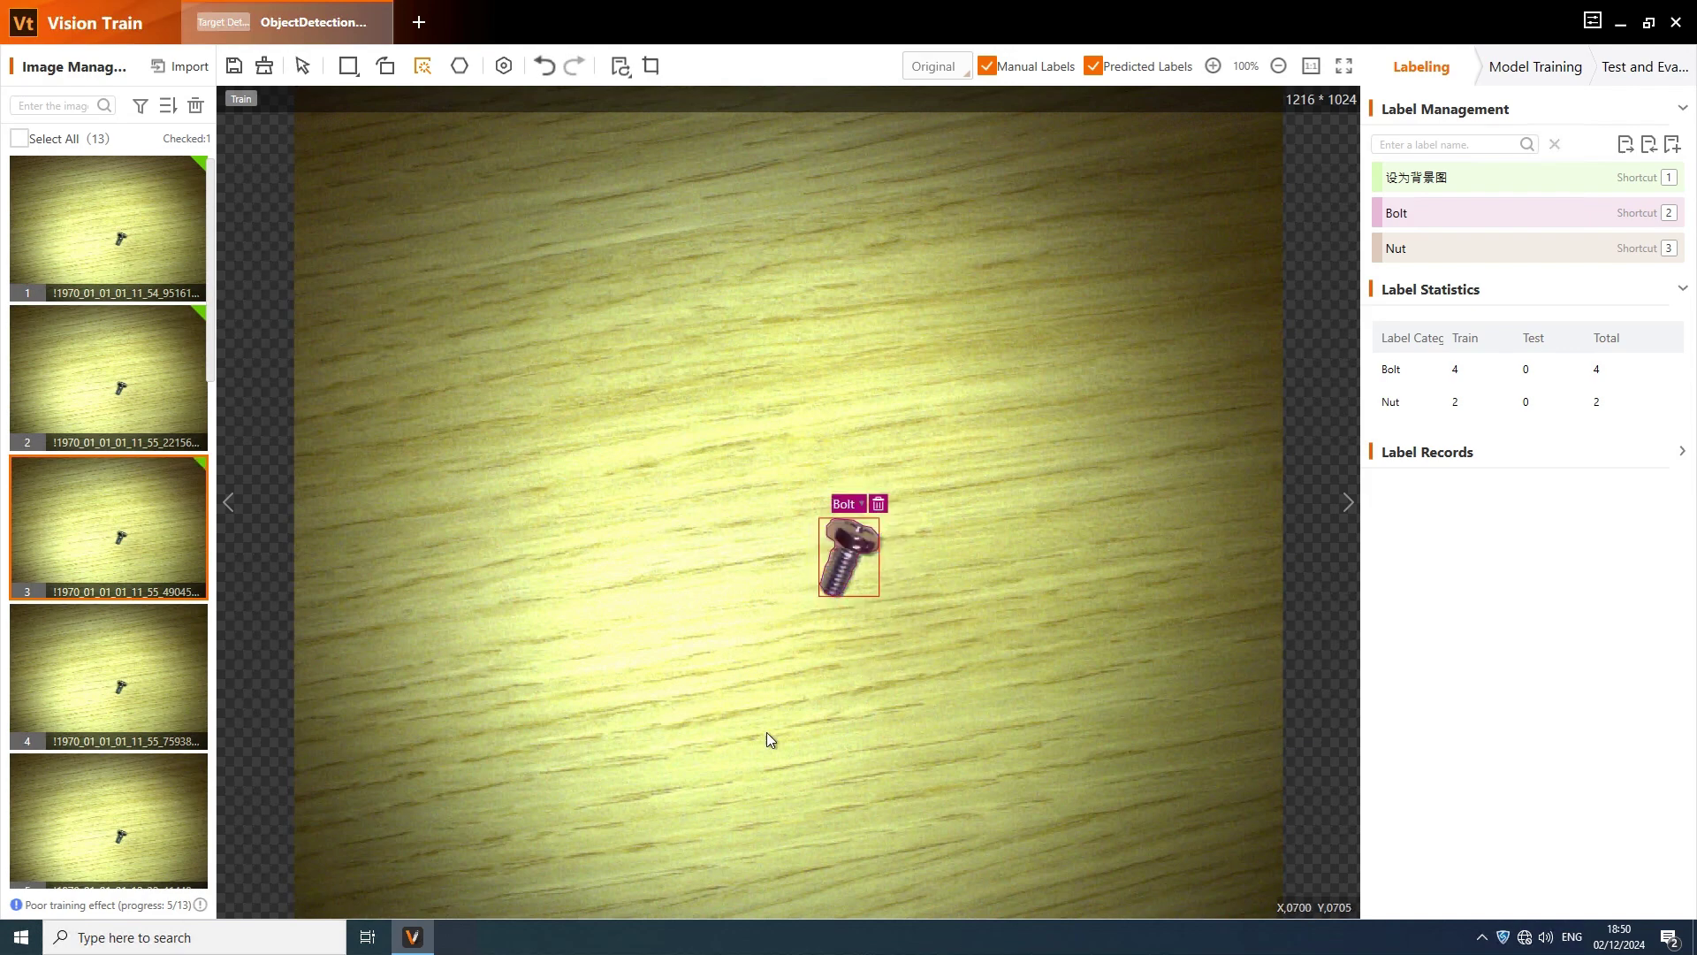
Auto-segment the bolt in image 4 and label its mask Bolt
left_click(184, 656)
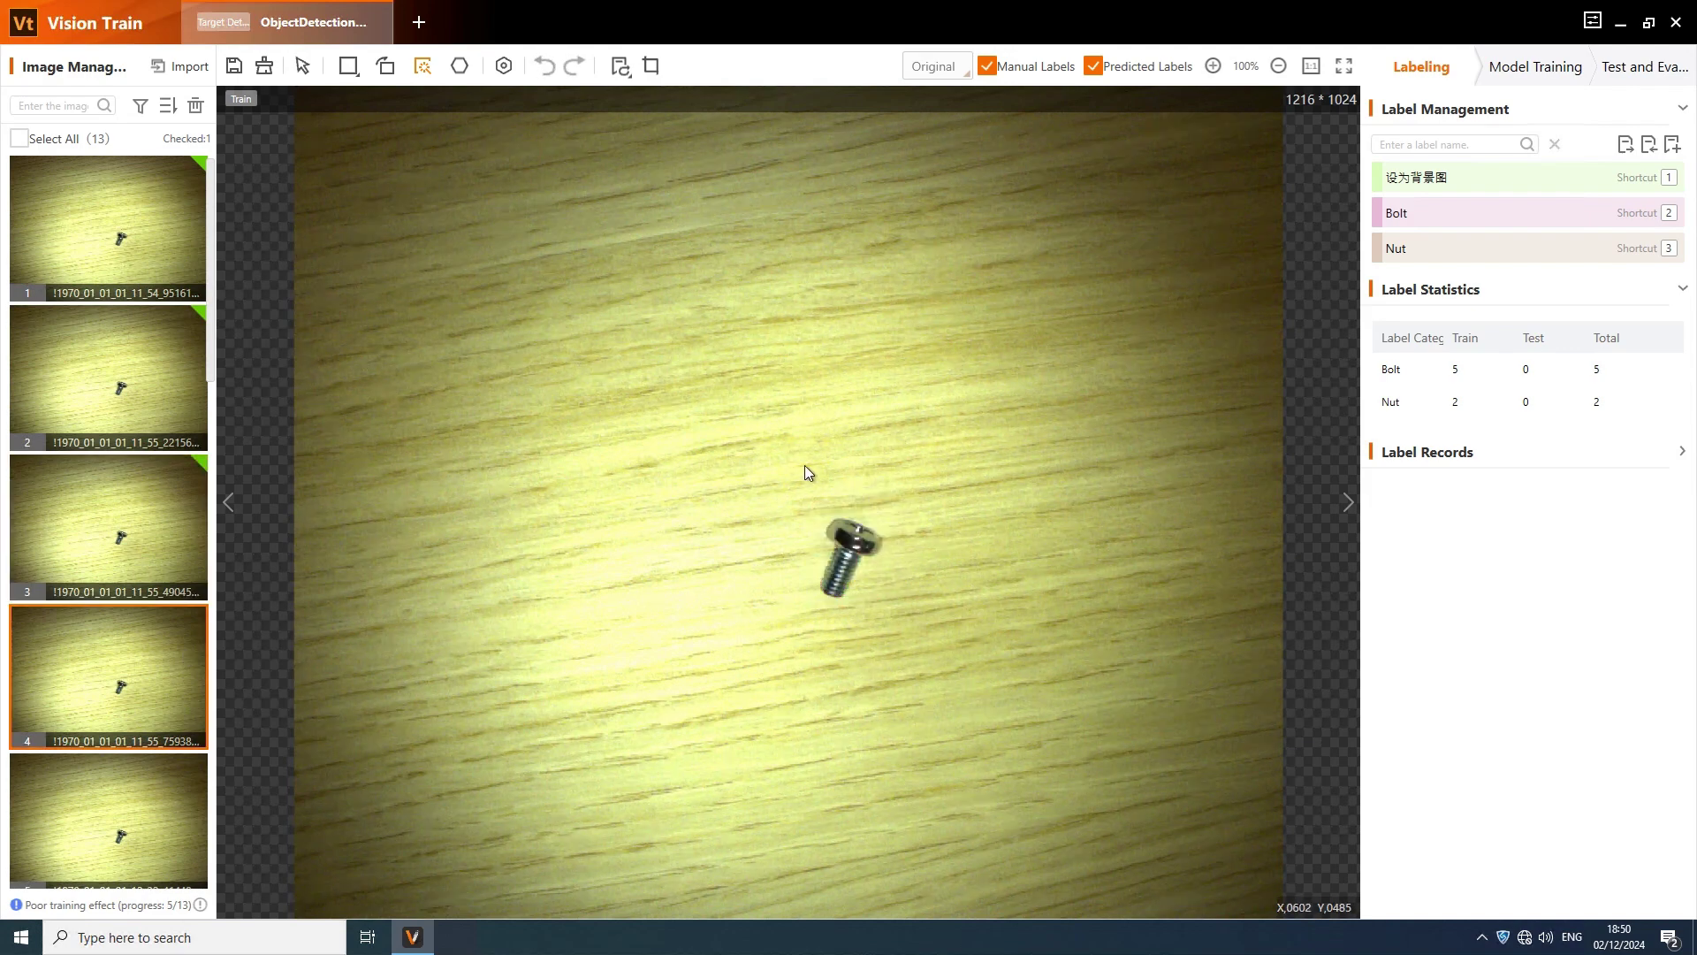
left_click_drag(882, 591, 888, 601)
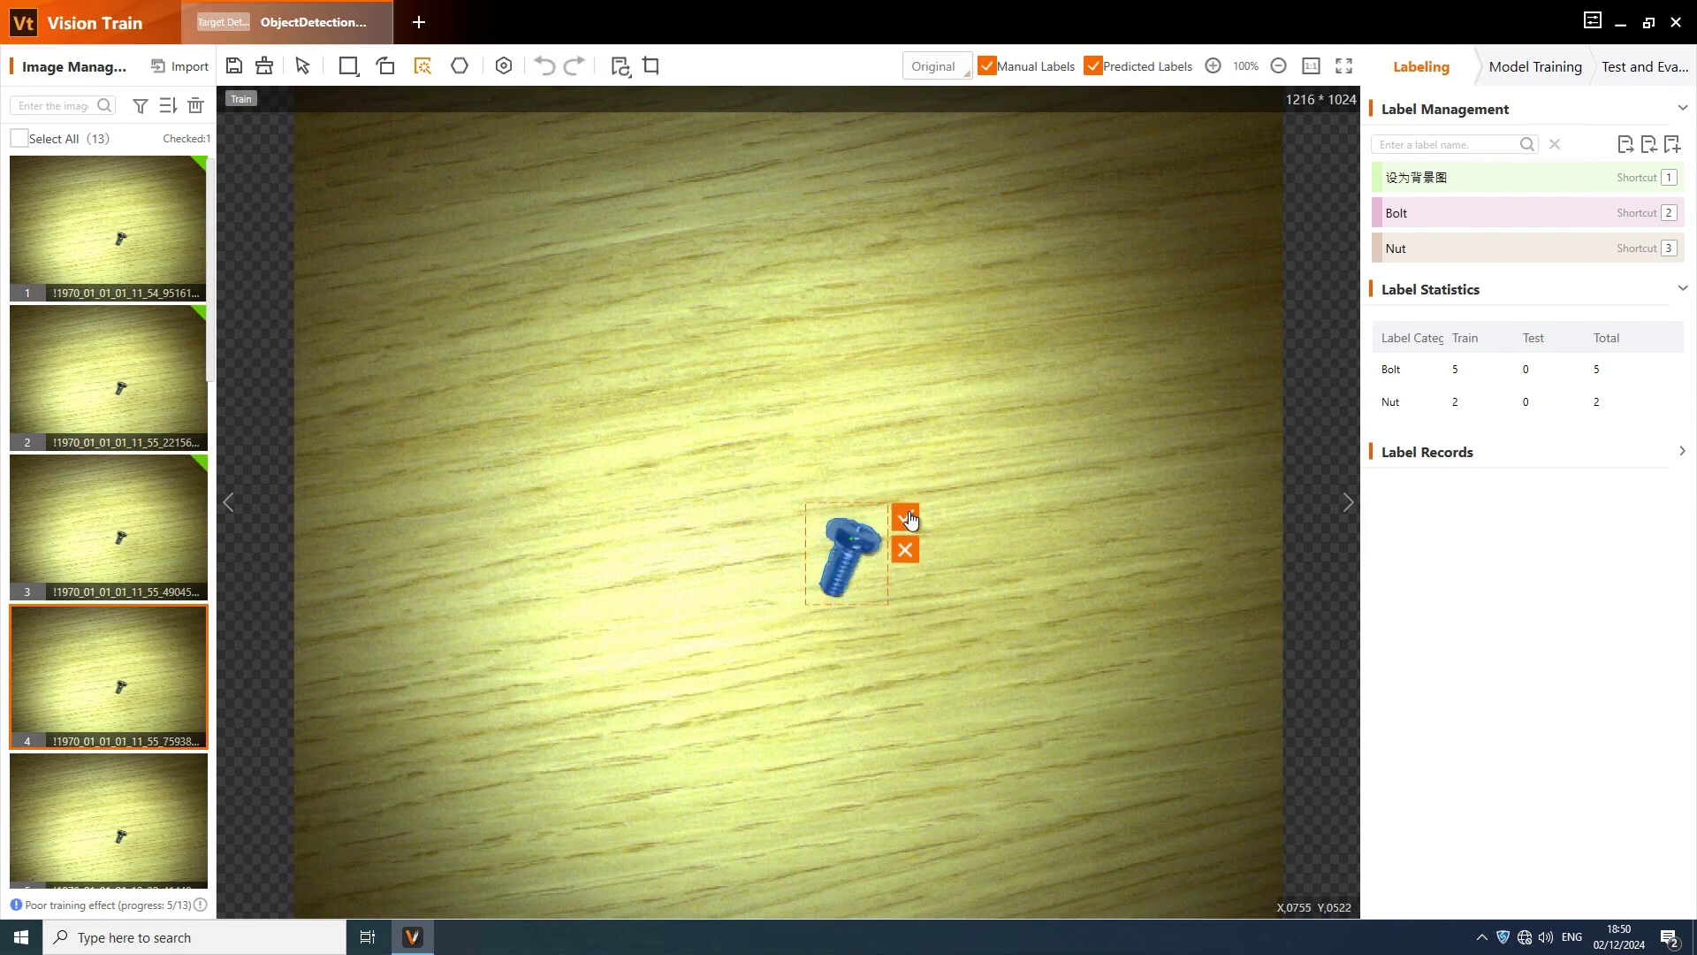
left_click(910, 517)
left_click(862, 528)
scroll(858, 566, "up", 3)
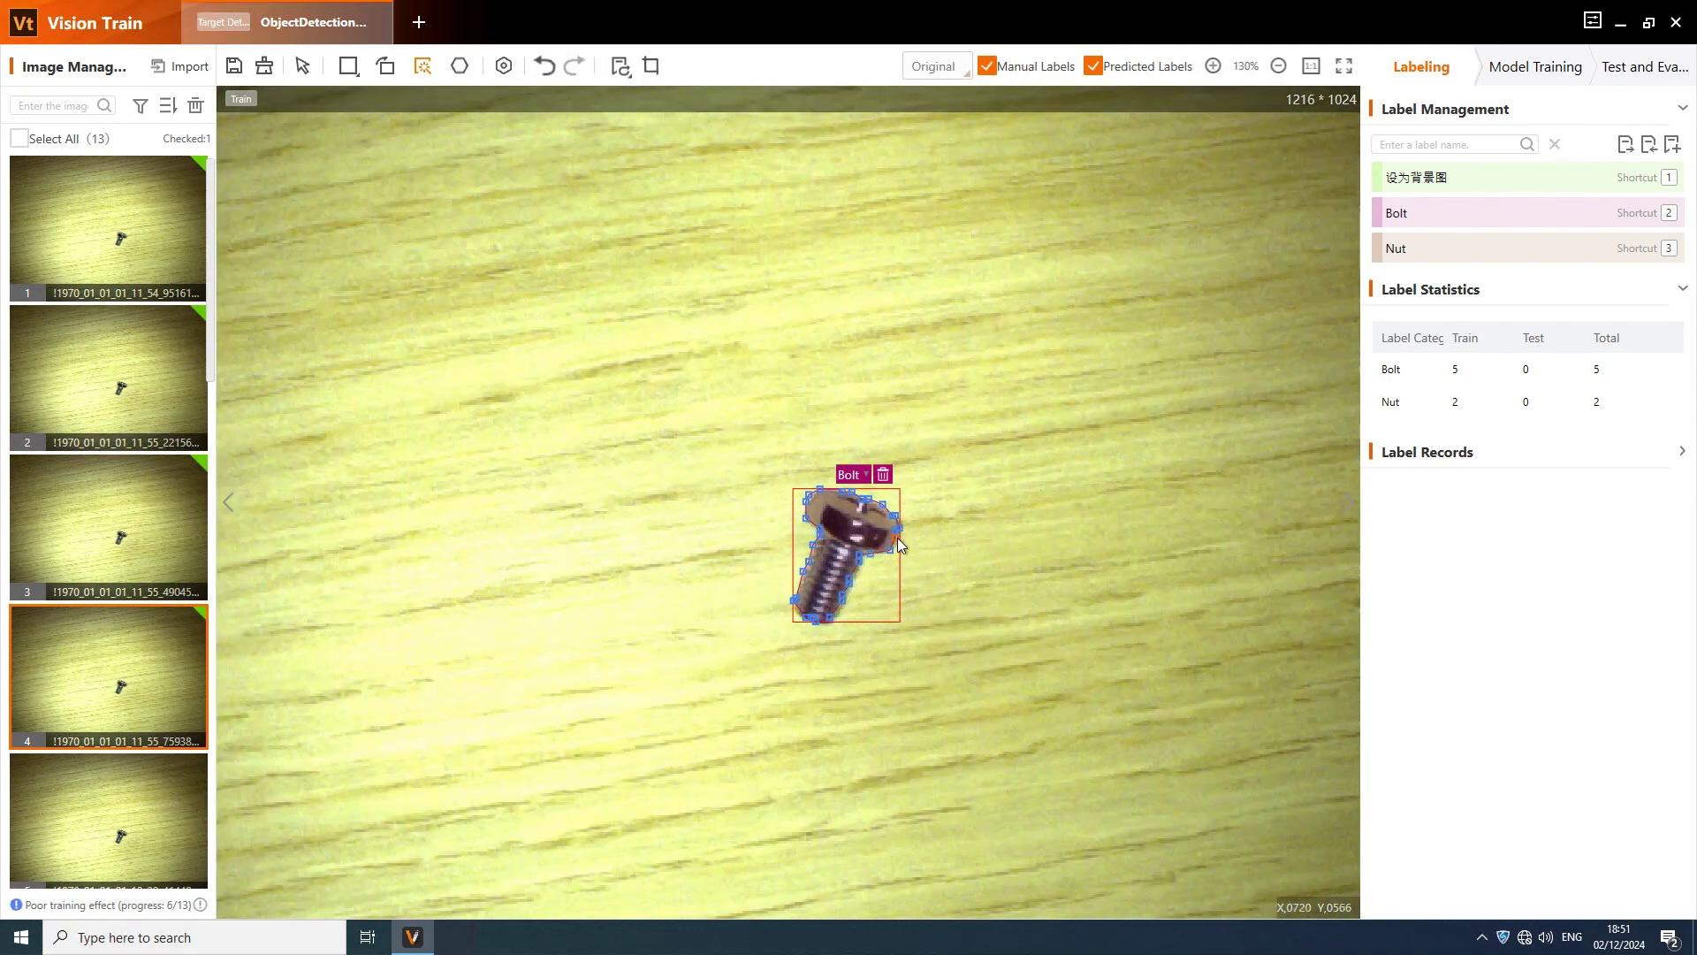
scroll(760, 599, "down", 2)
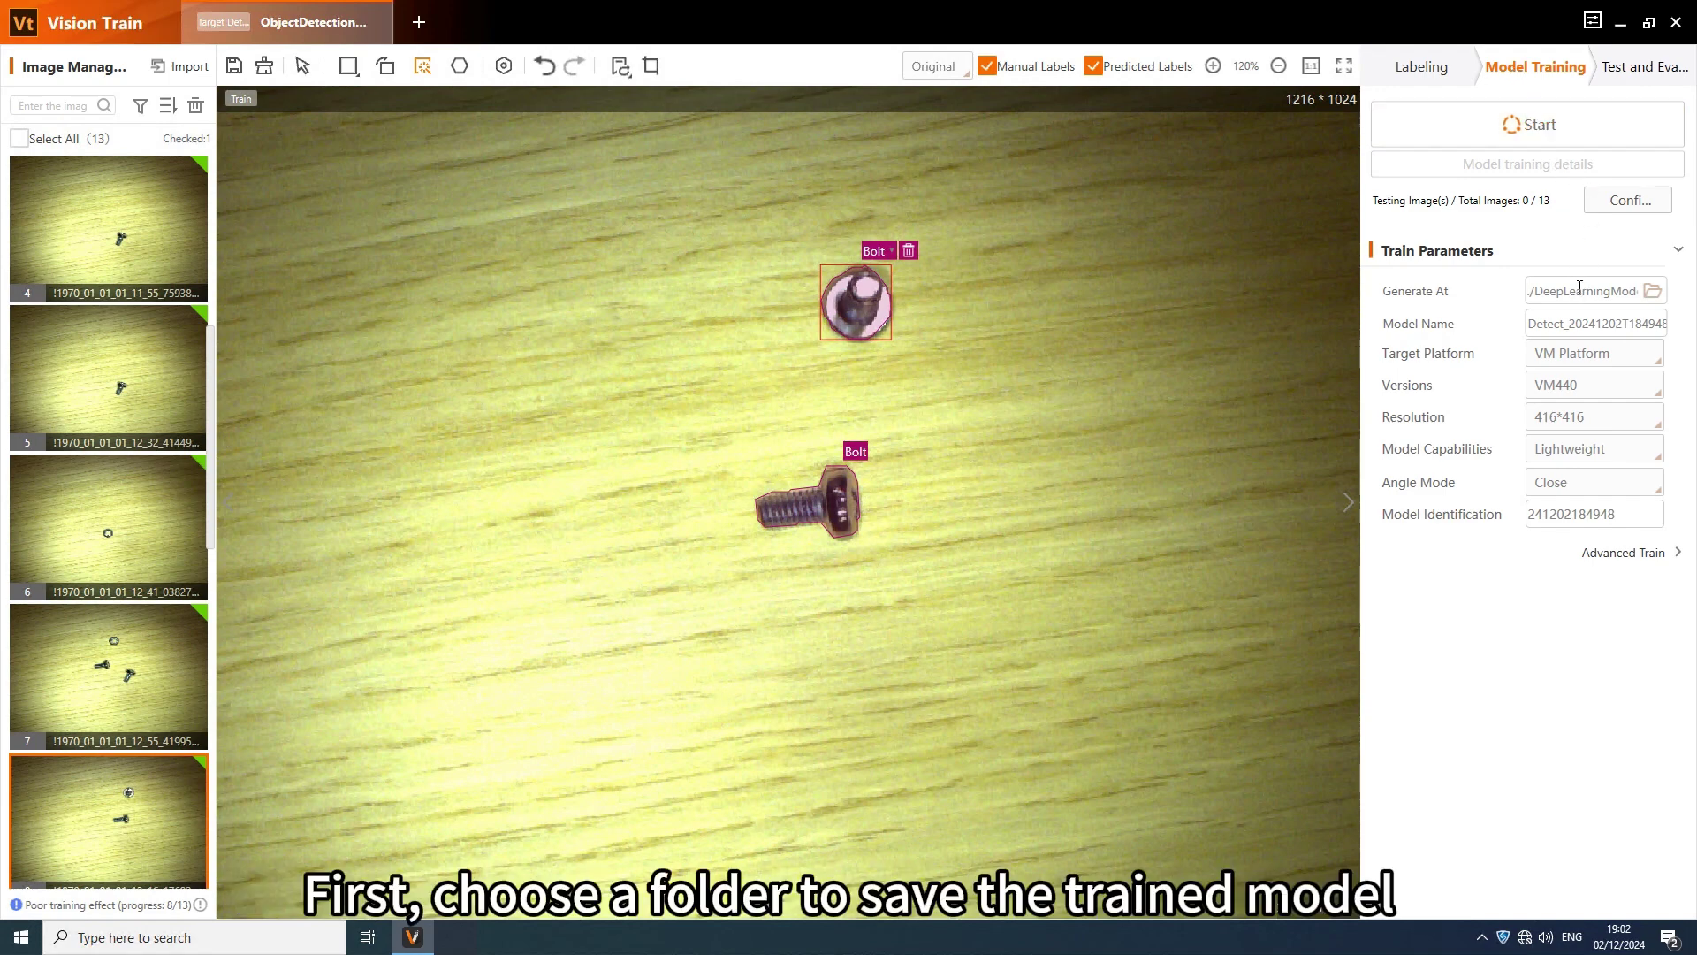
Point the Generate At output path to the model folder inside Test_Object_Detection
left_click(1653, 291)
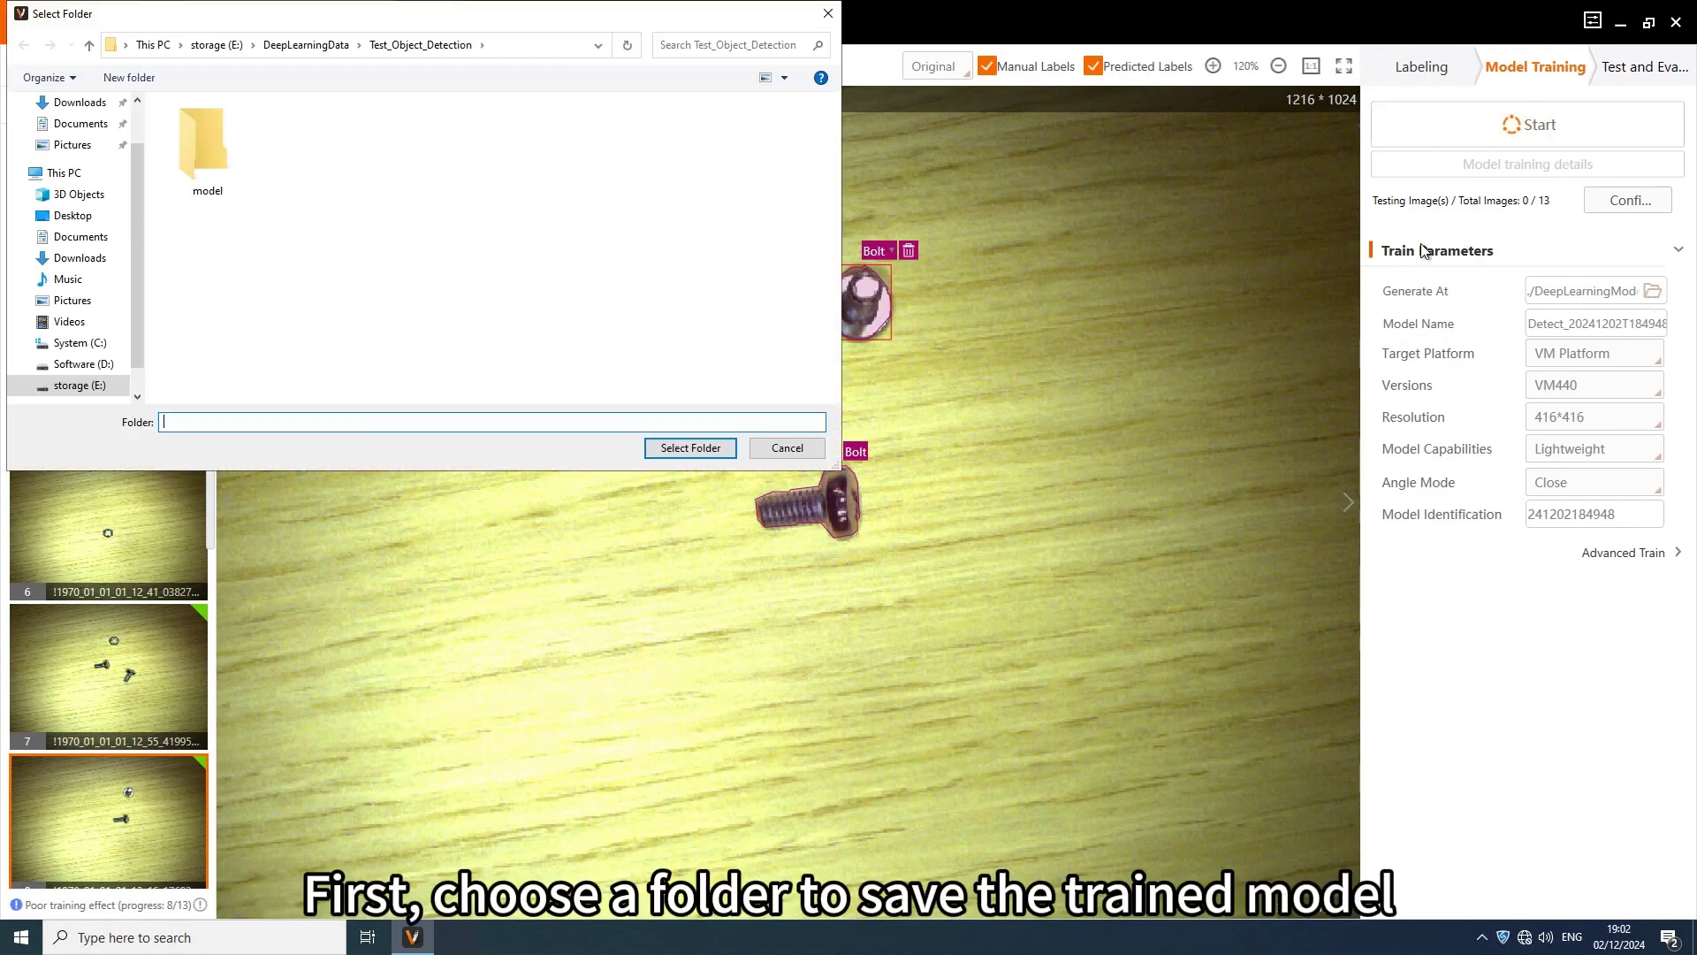
left_click(204, 166)
double_click(203, 166)
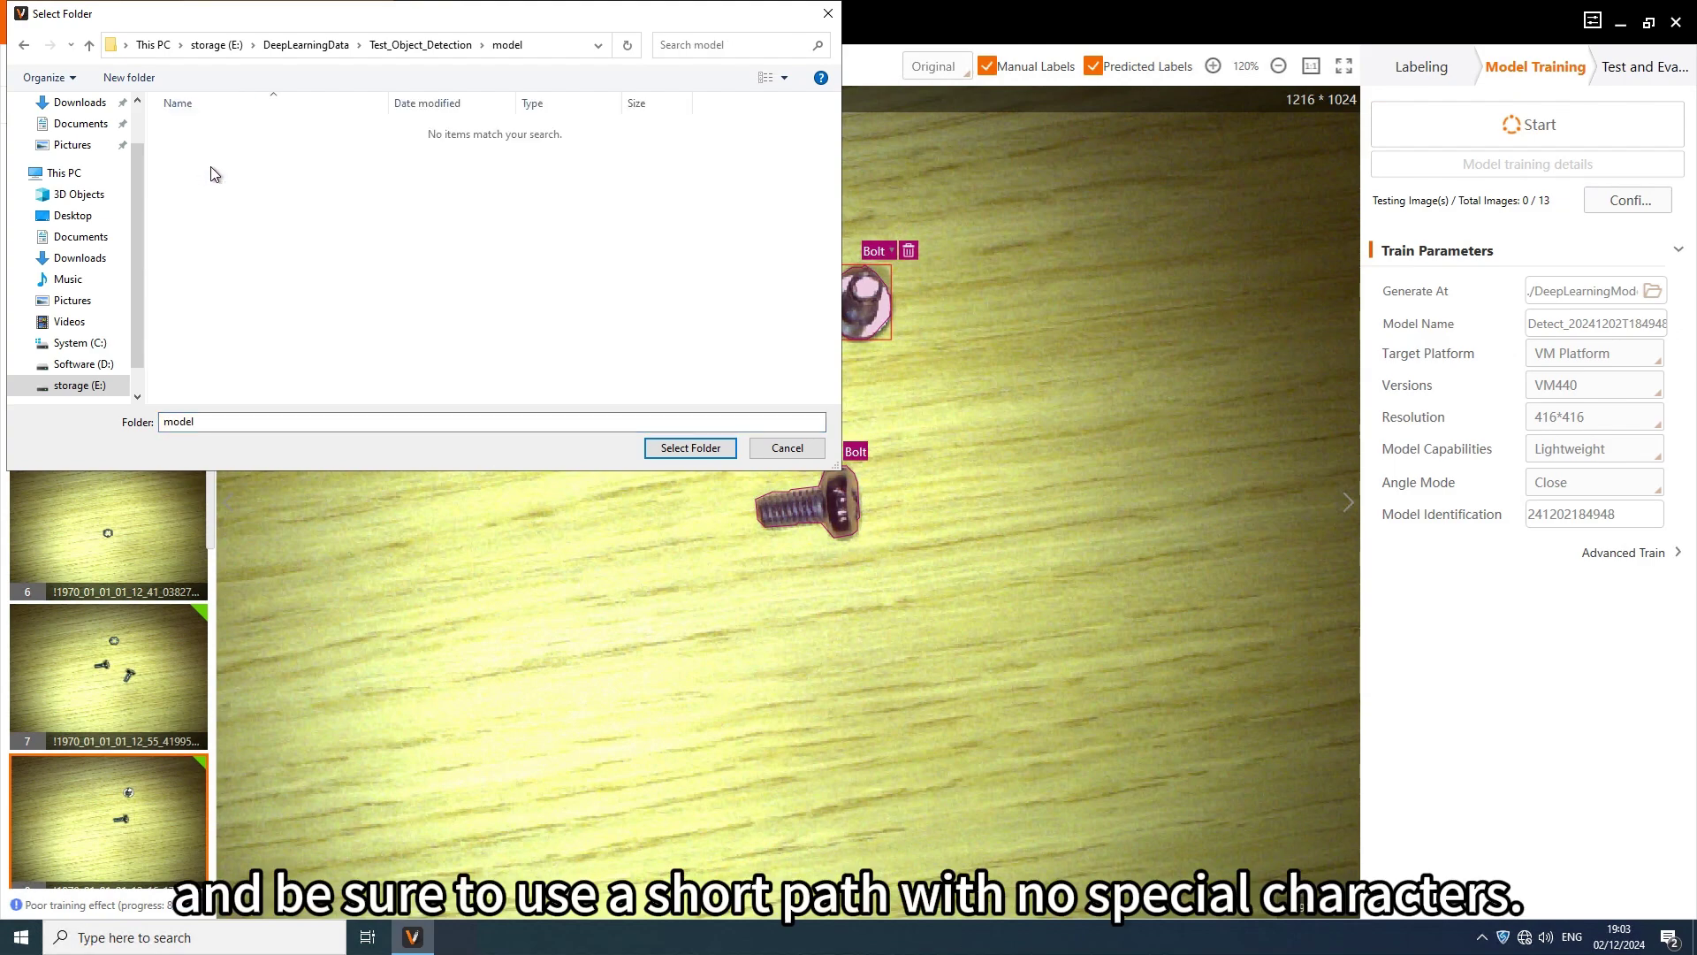
left_click(691, 447)
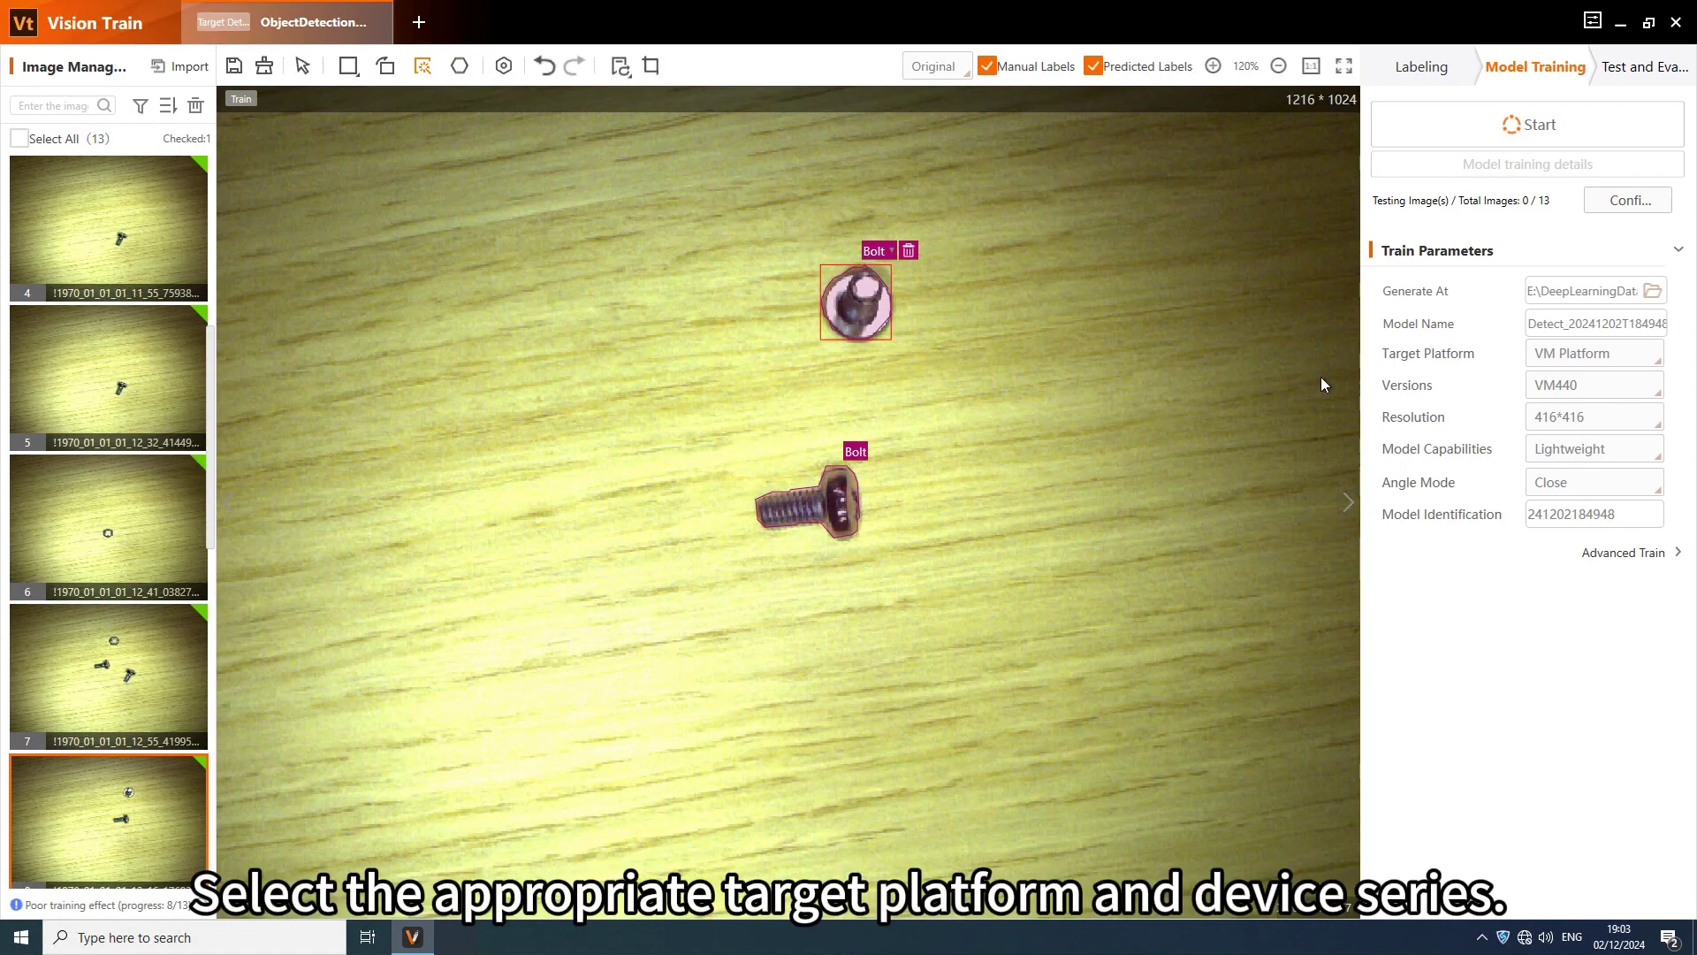
Target the SC Smart Camera, SC3000 V3.0, at 416*416 resolution with angle mode Close
left_click(1602, 357)
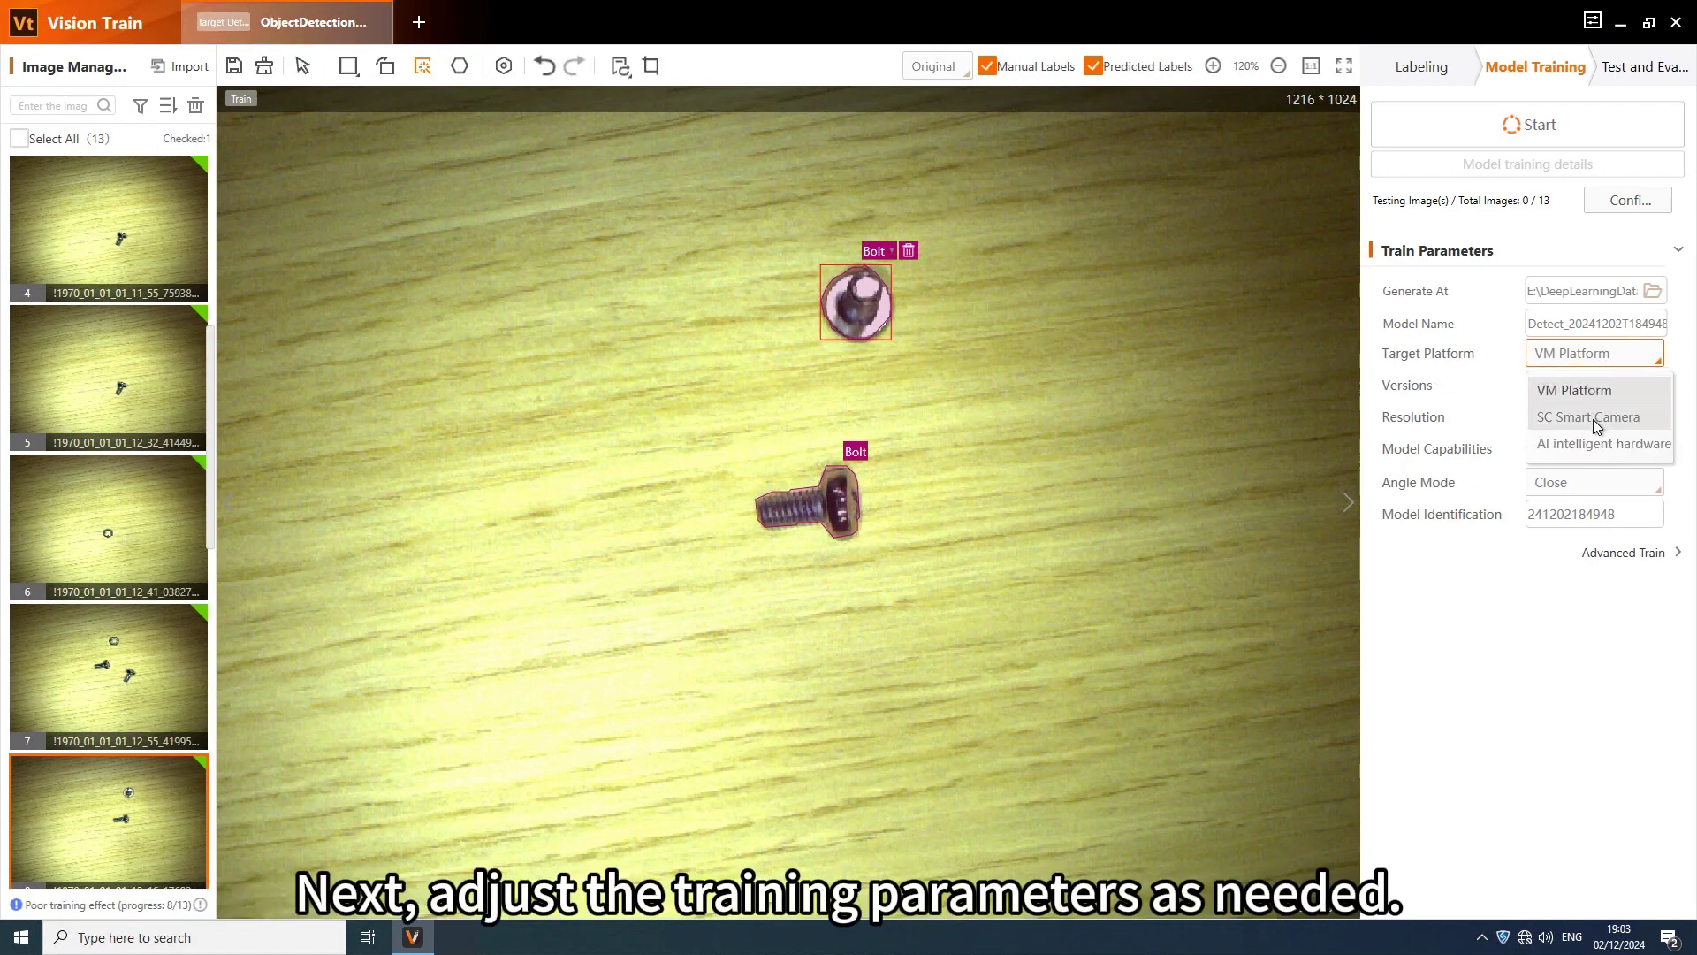
left_click(1592, 417)
left_click(1597, 396)
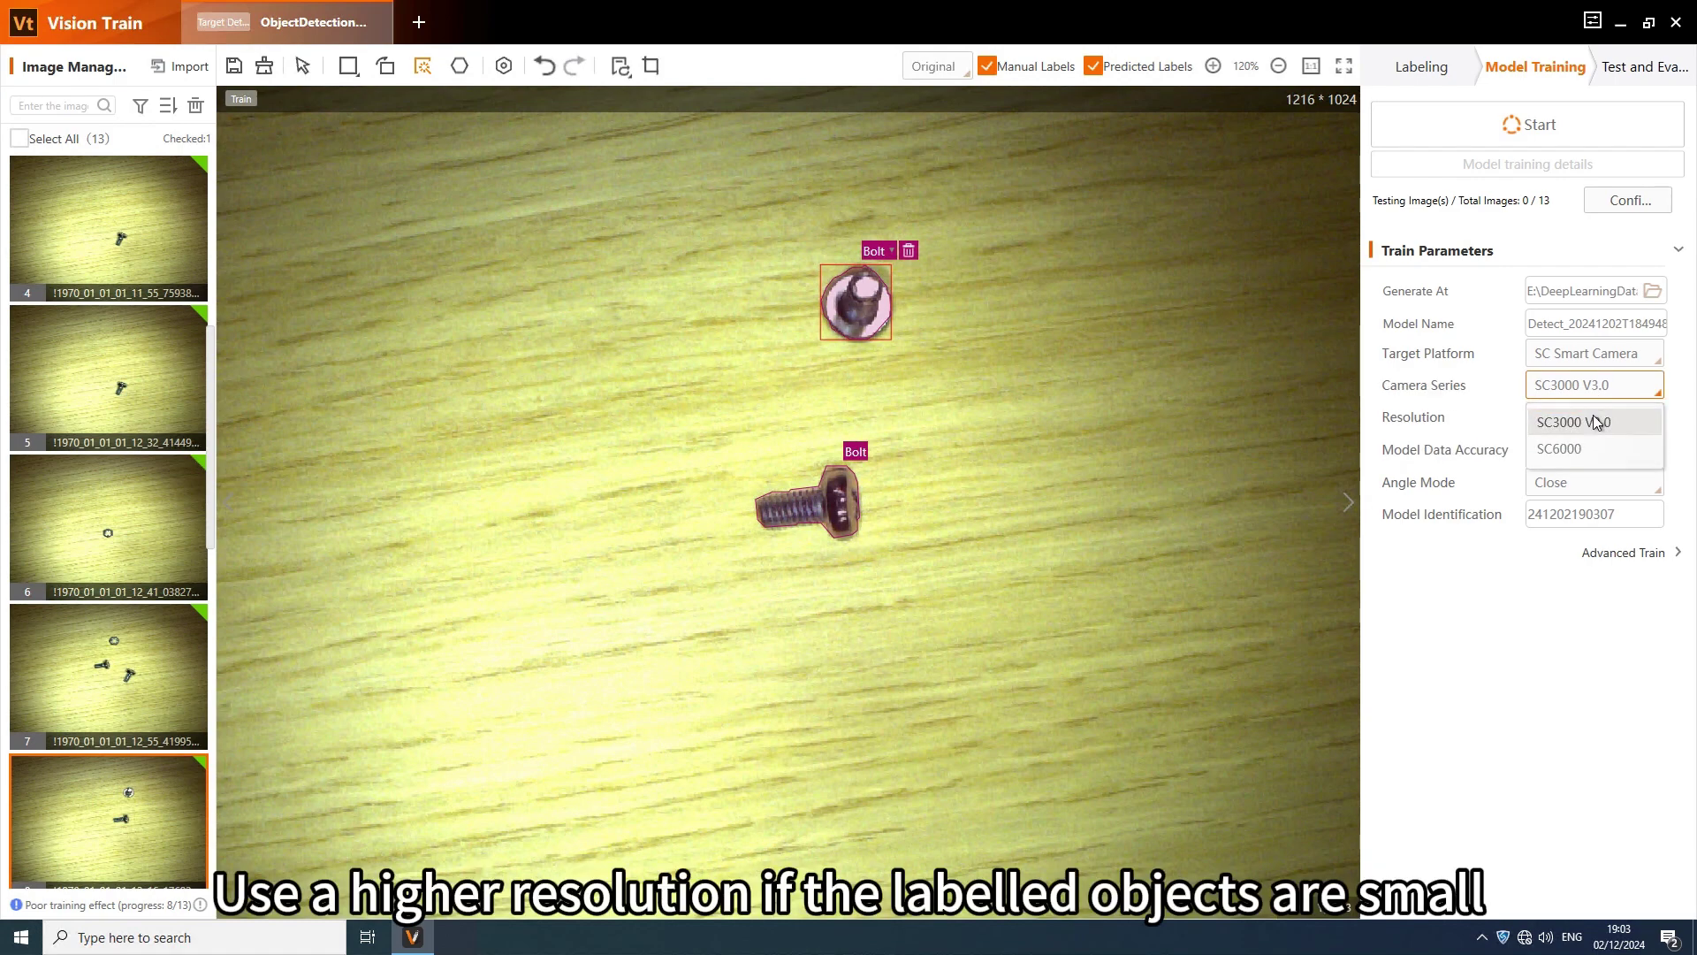
left_click(1597, 421)
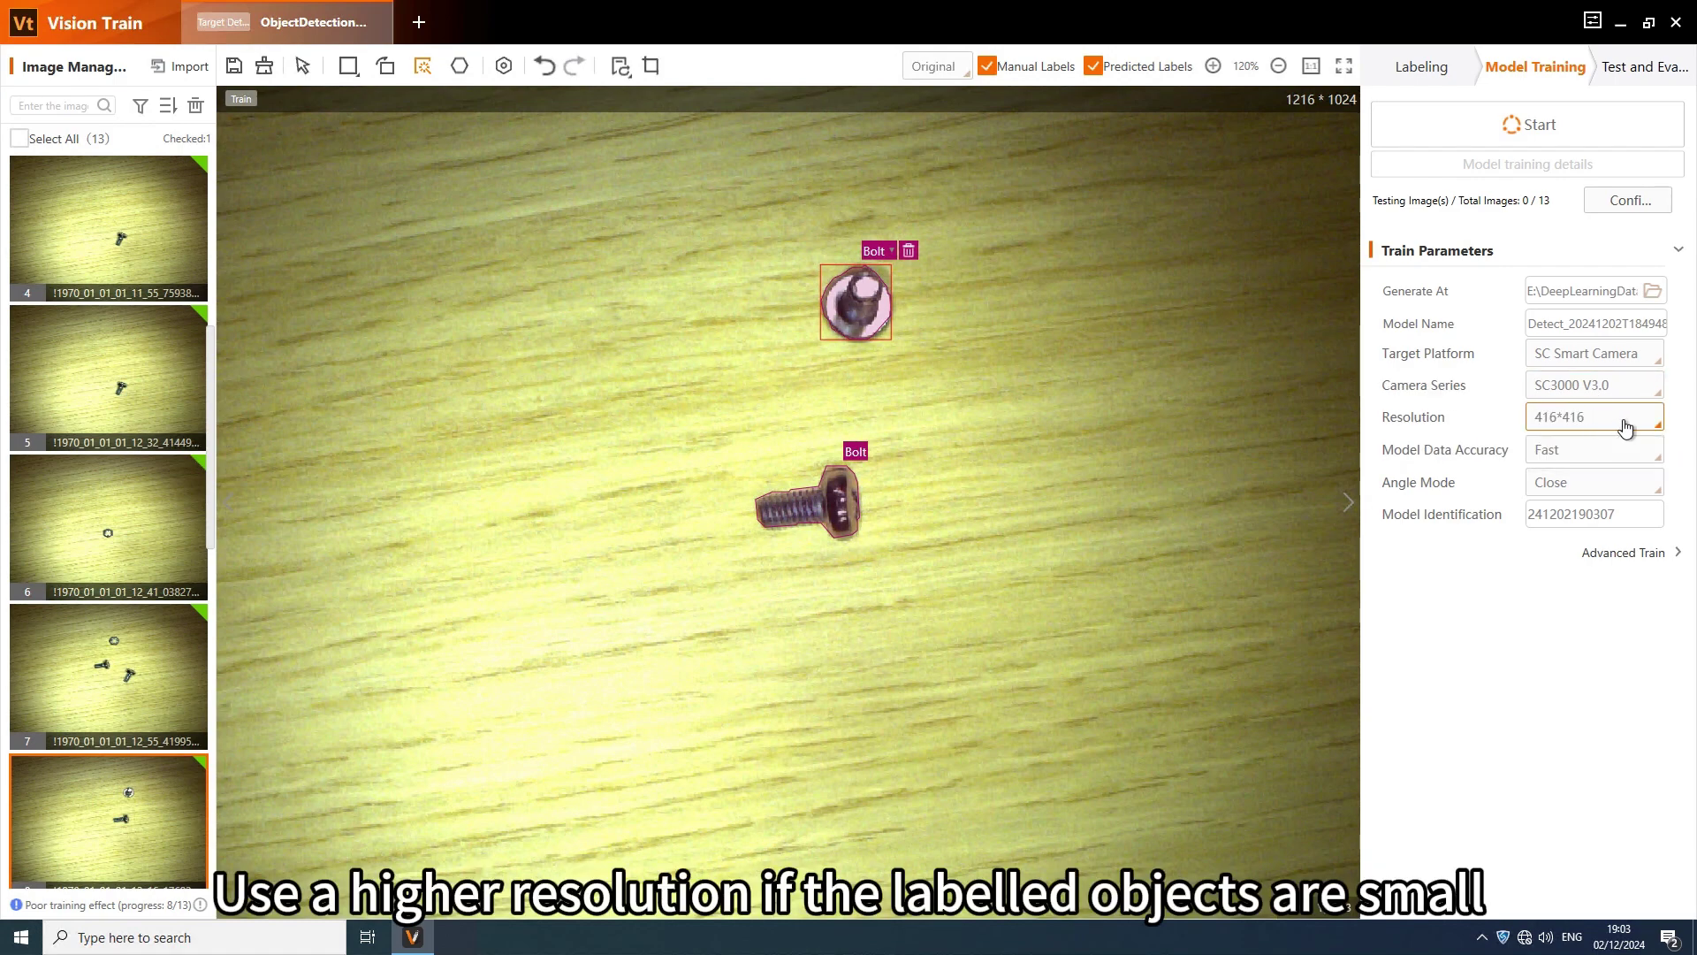
left_click(1626, 427)
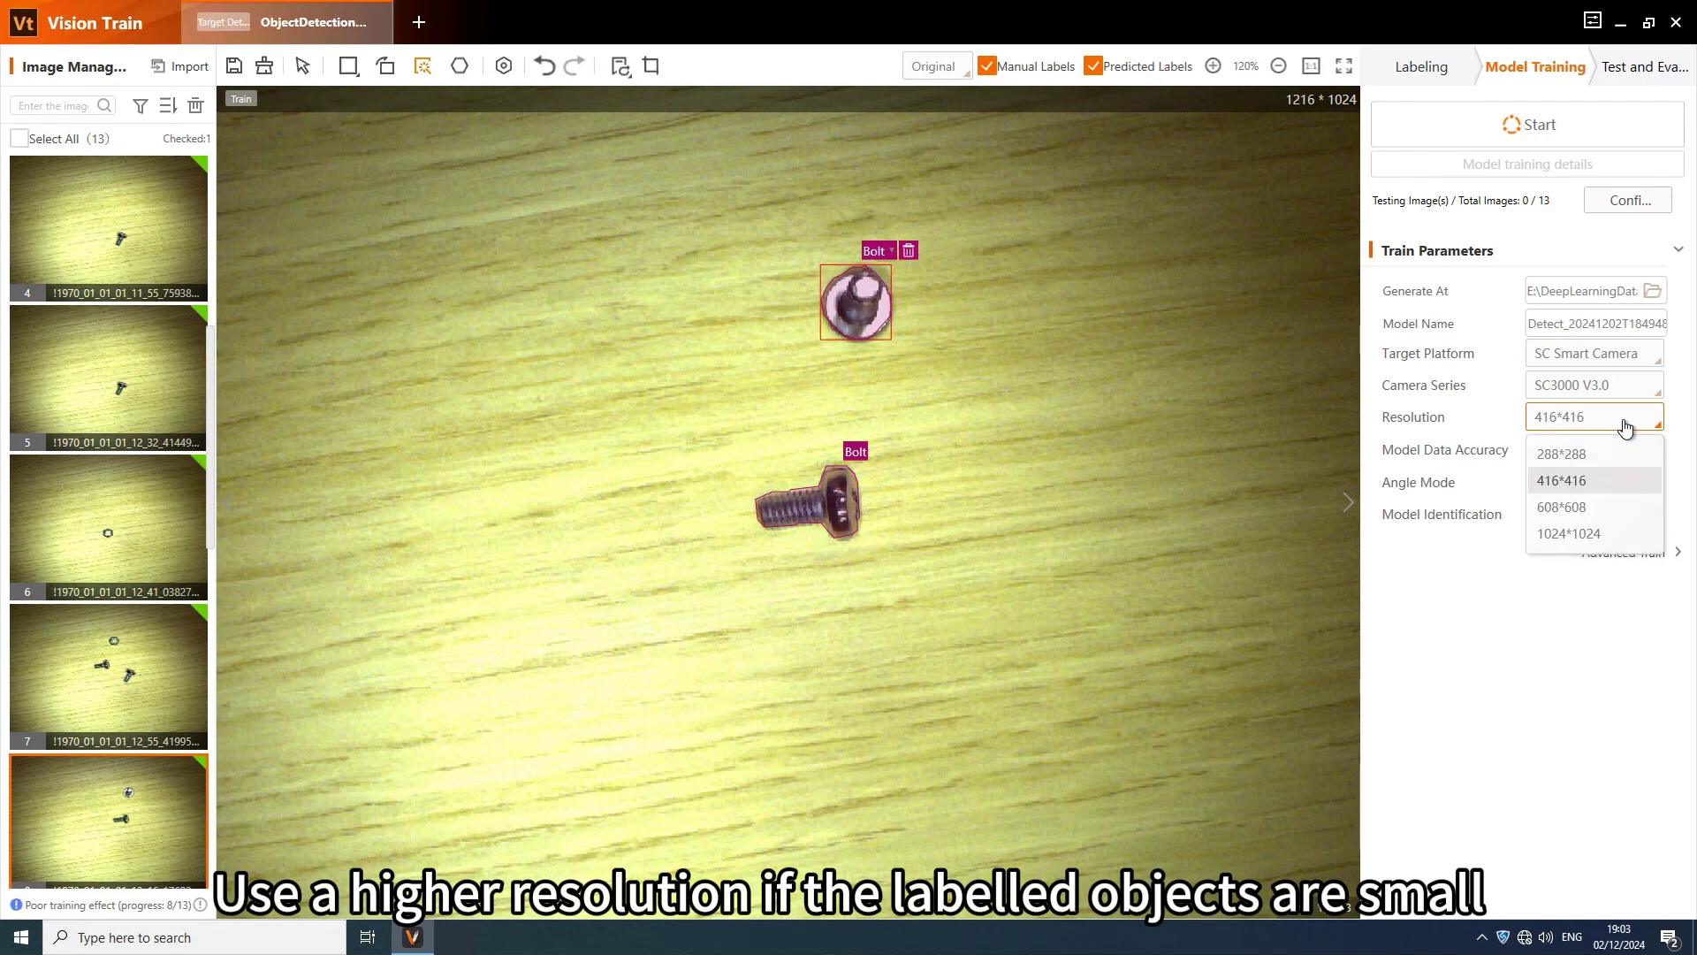
left_click(1623, 477)
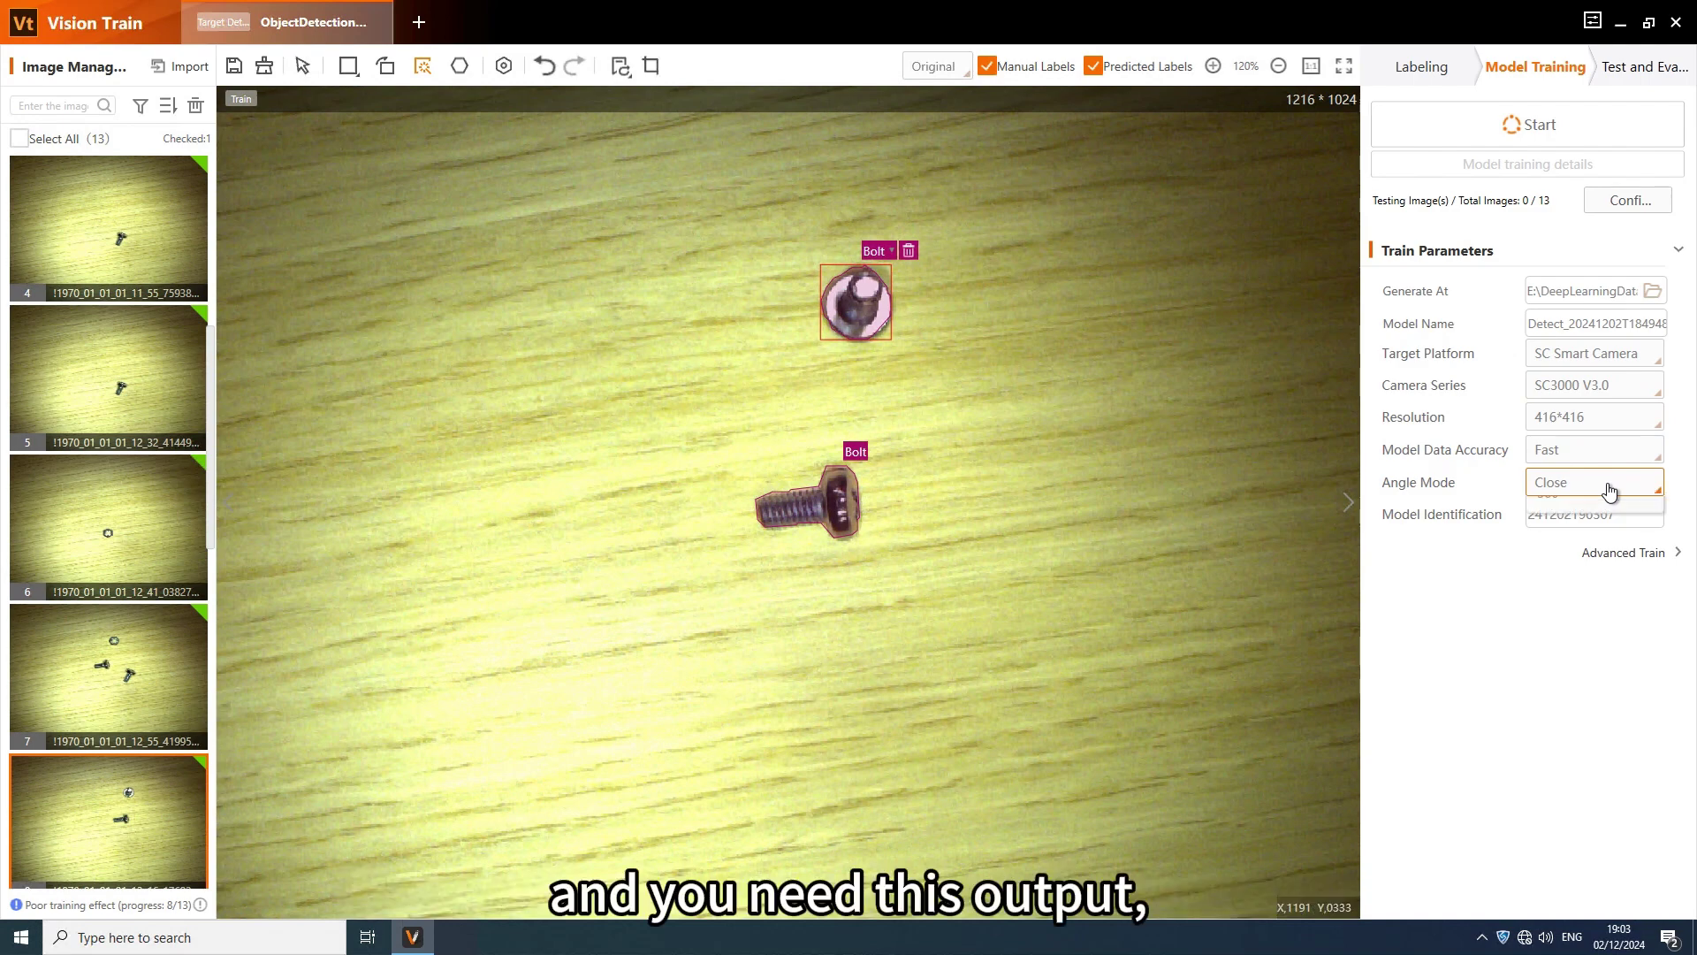
left_click(1607, 486)
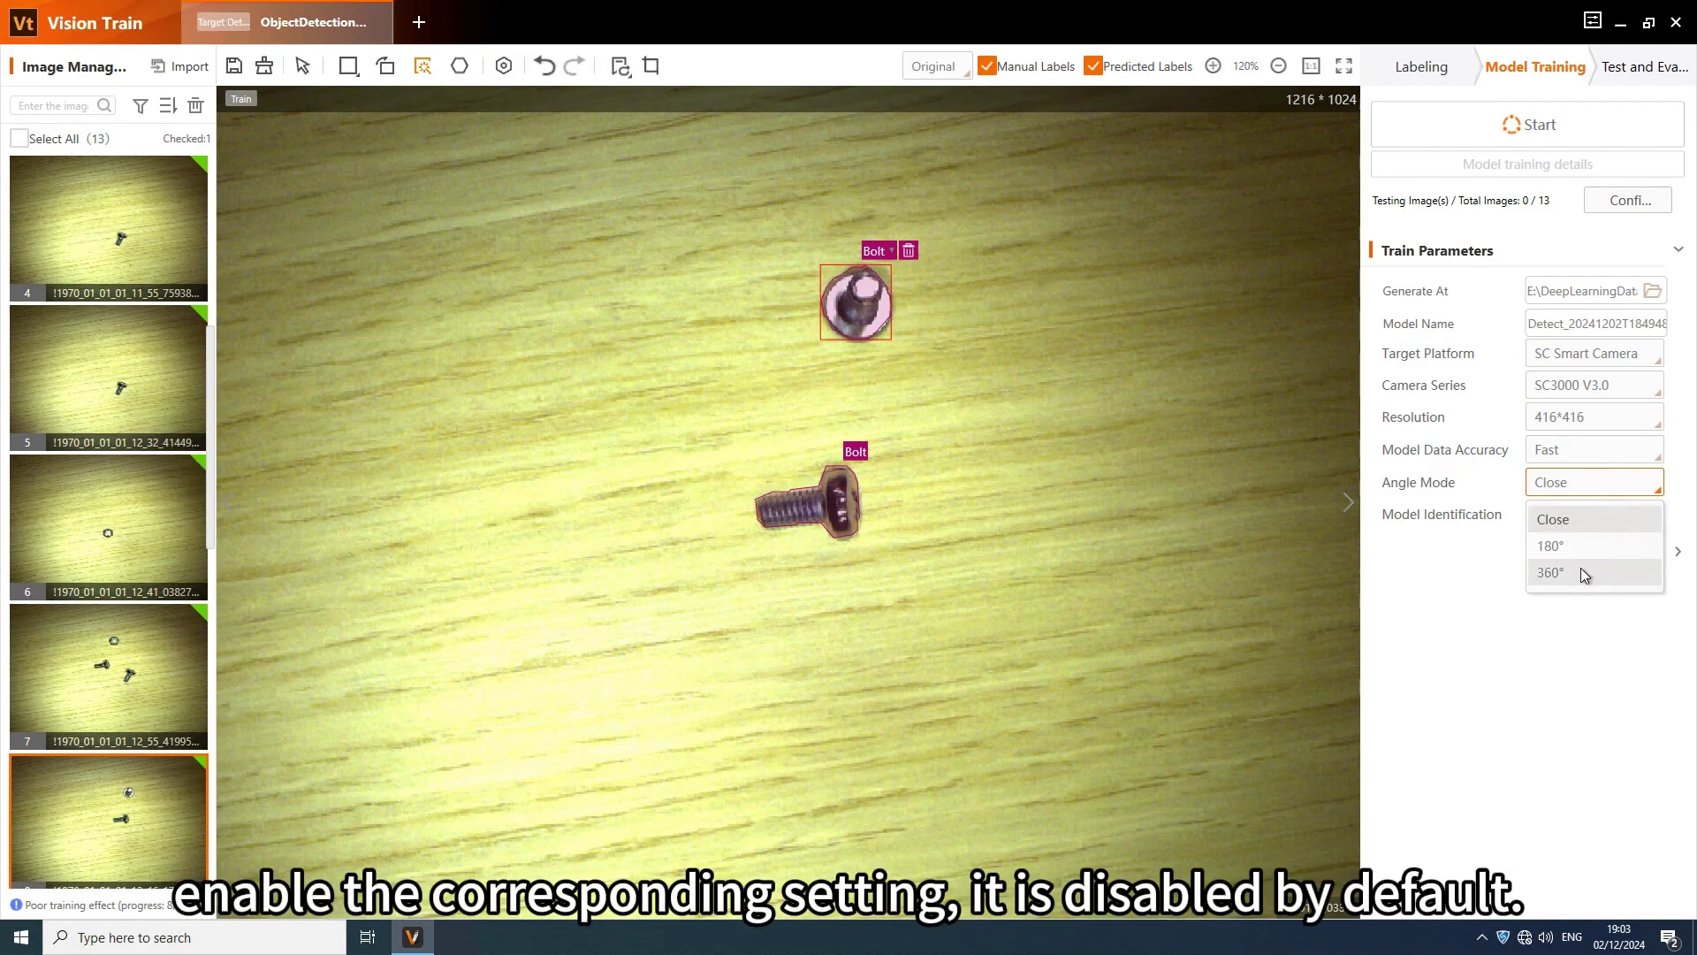
left_click(1607, 518)
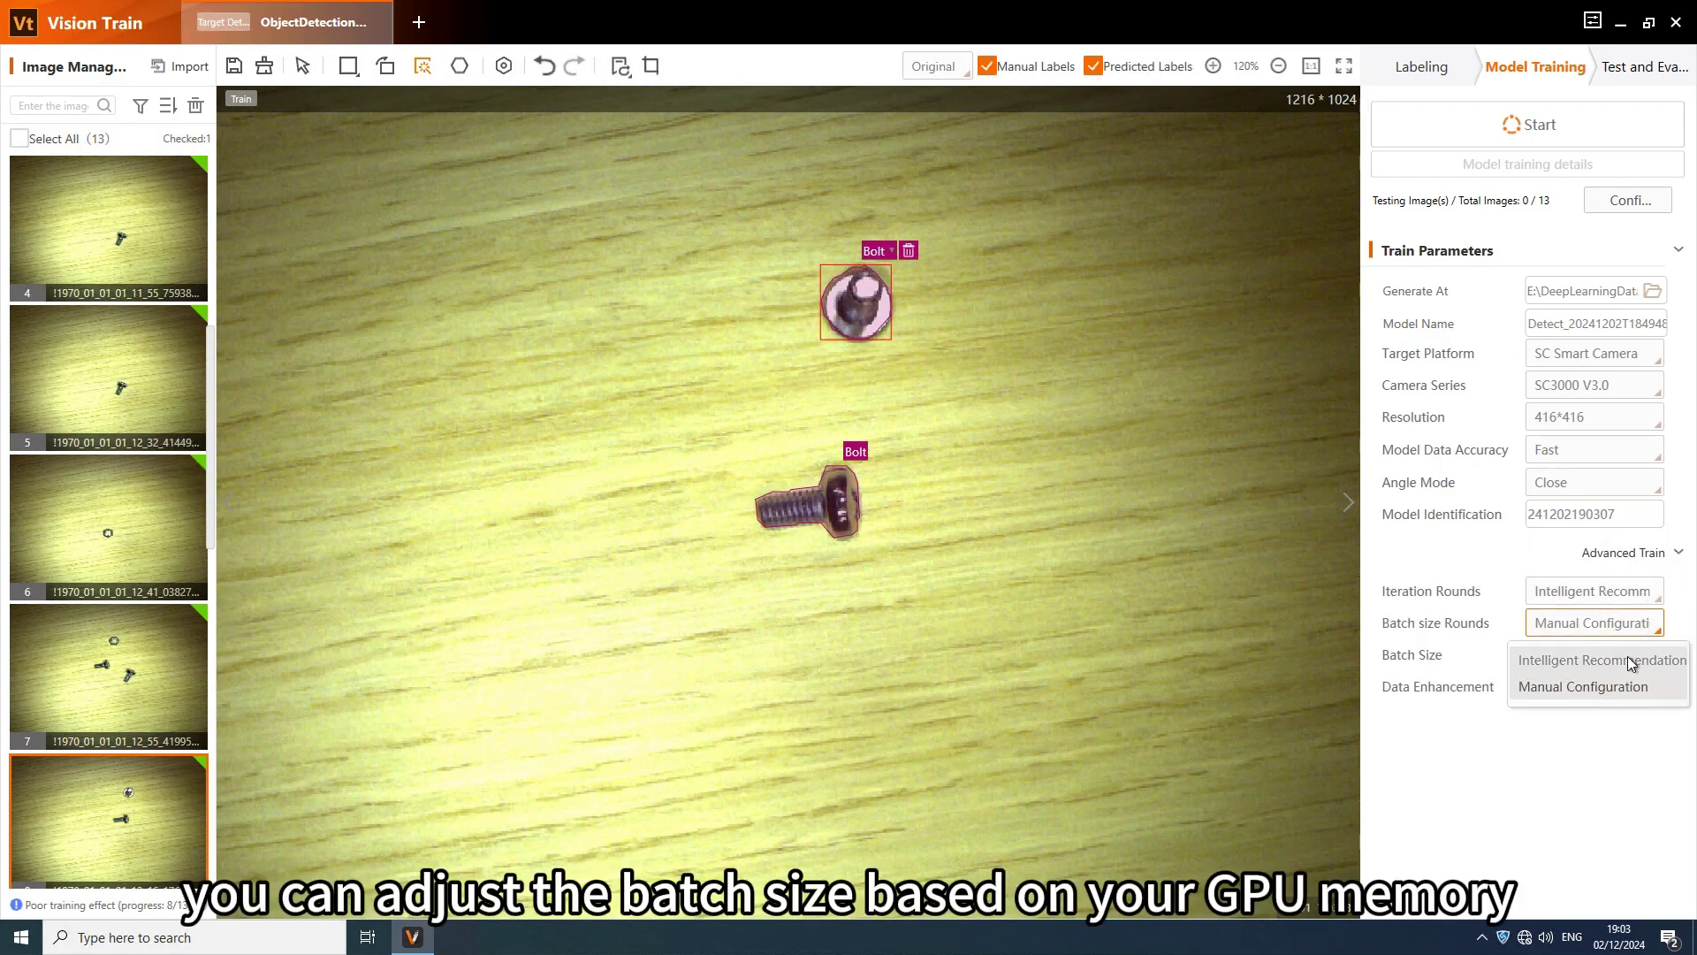
Keep batch size on Intelligent Recommendation and set Data Enhancement to Manual Configuration
left_click(1627, 659)
left_click(1651, 665)
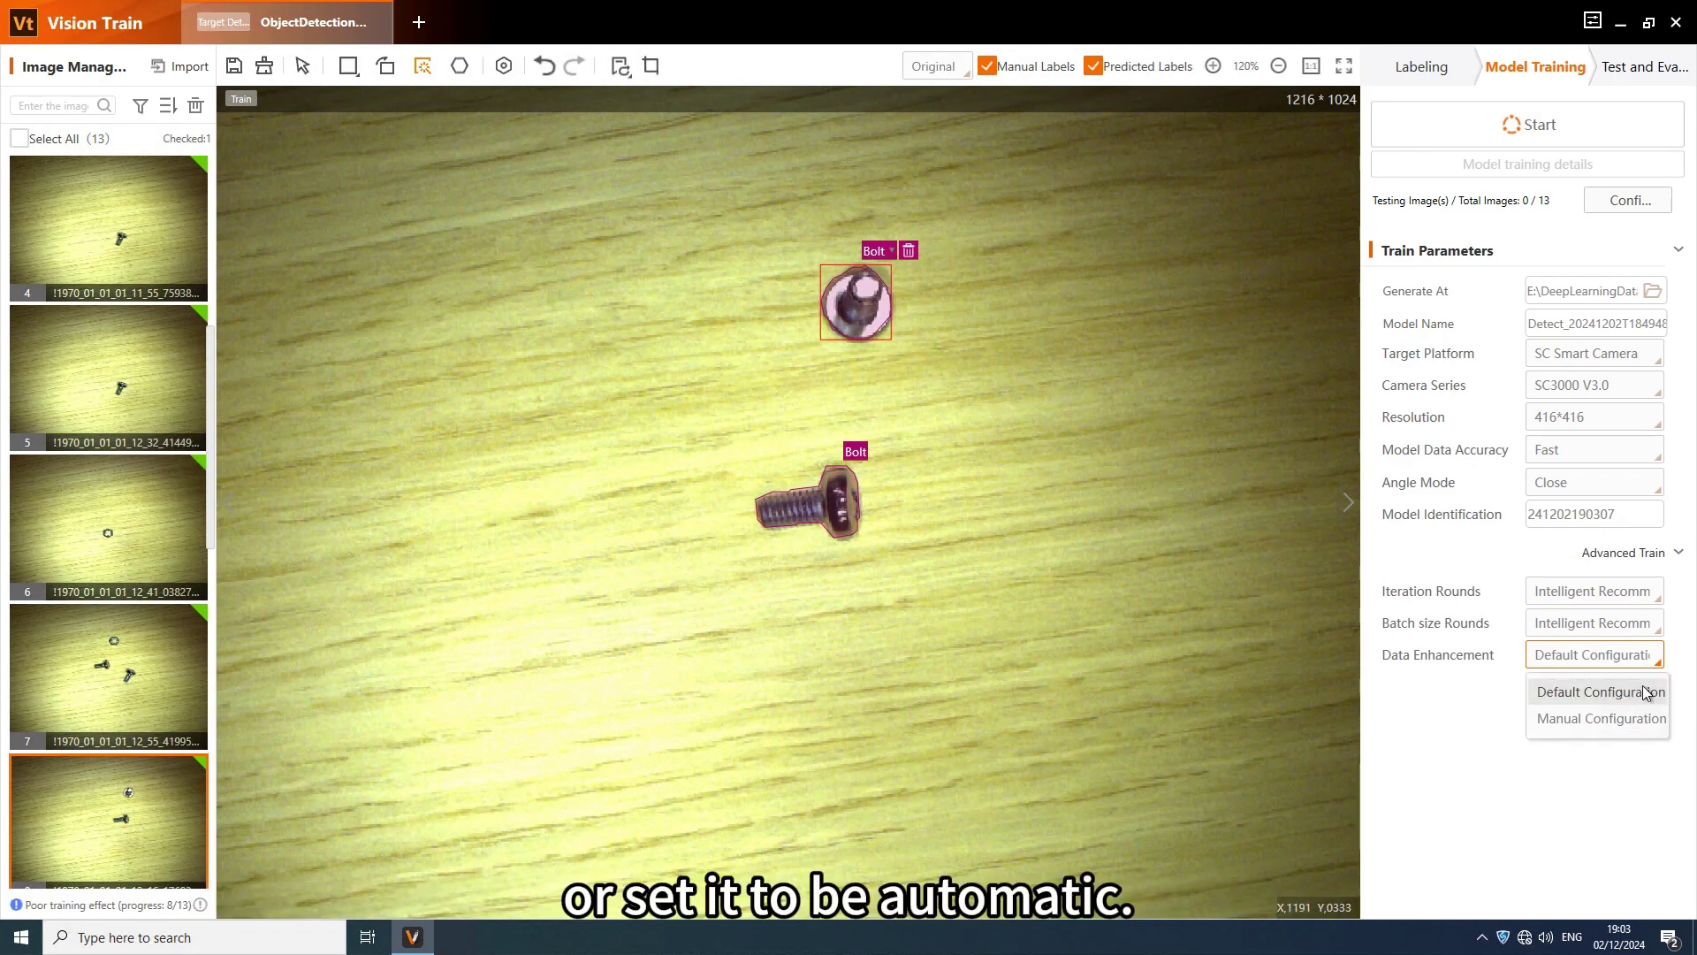
left_click(1634, 718)
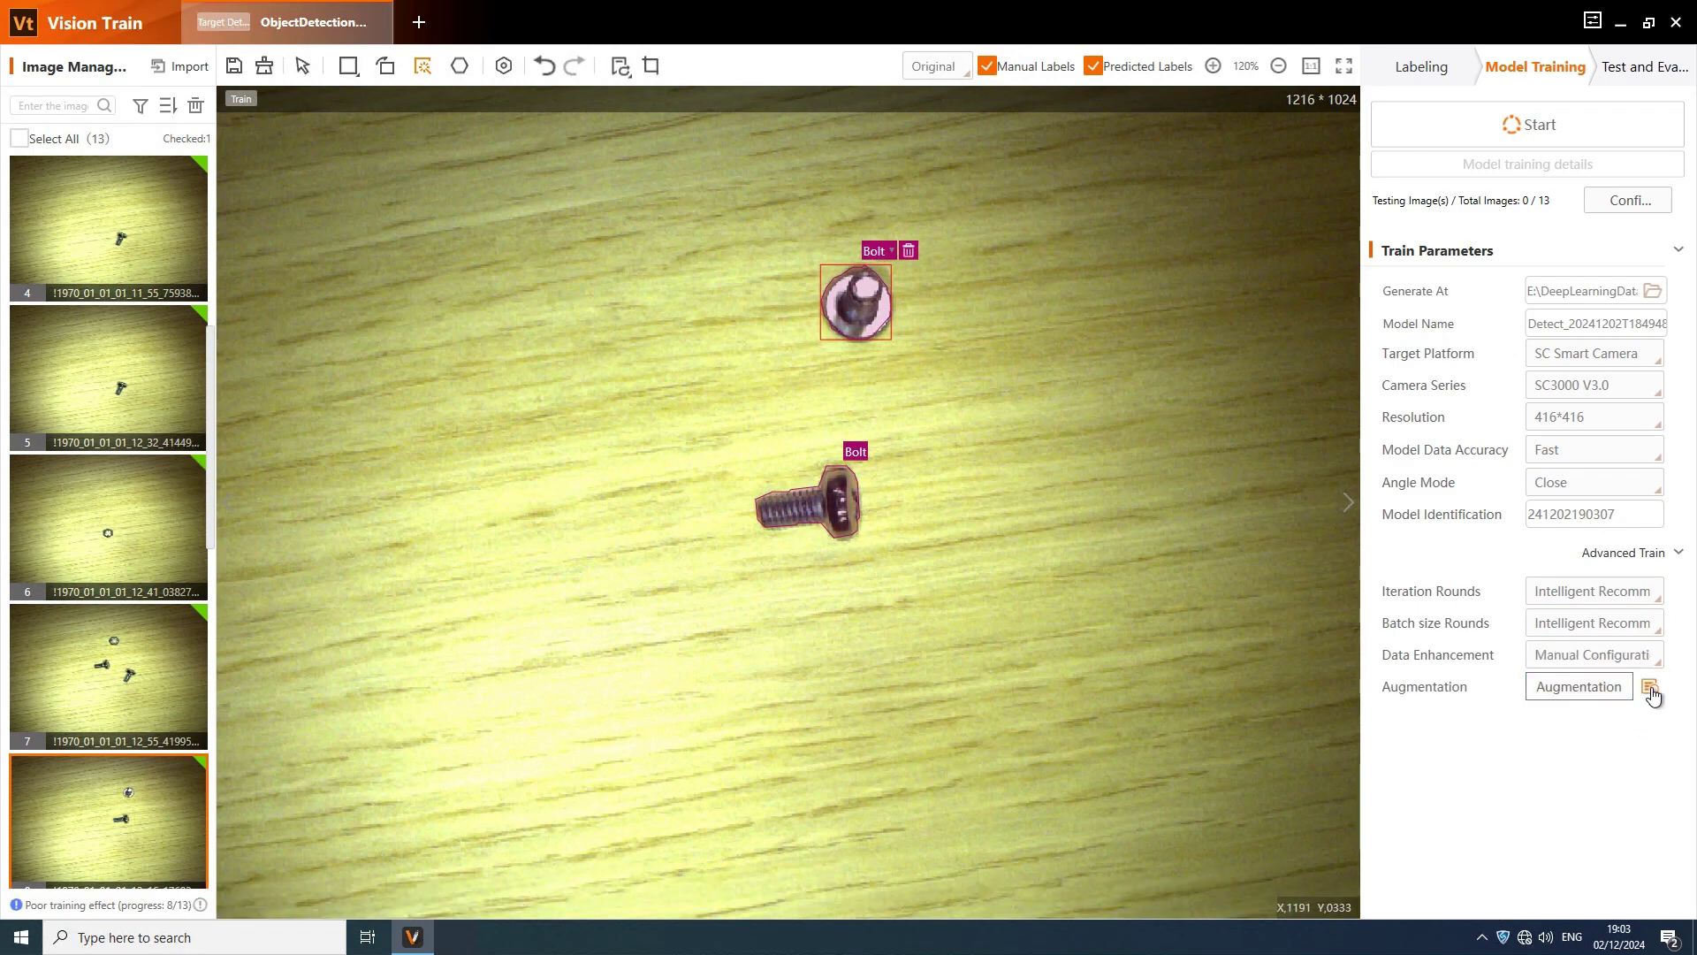
Review the Image Rotation, Color and Shaking Enhancement sections in the Augmentation dialog
left_click(1579, 686)
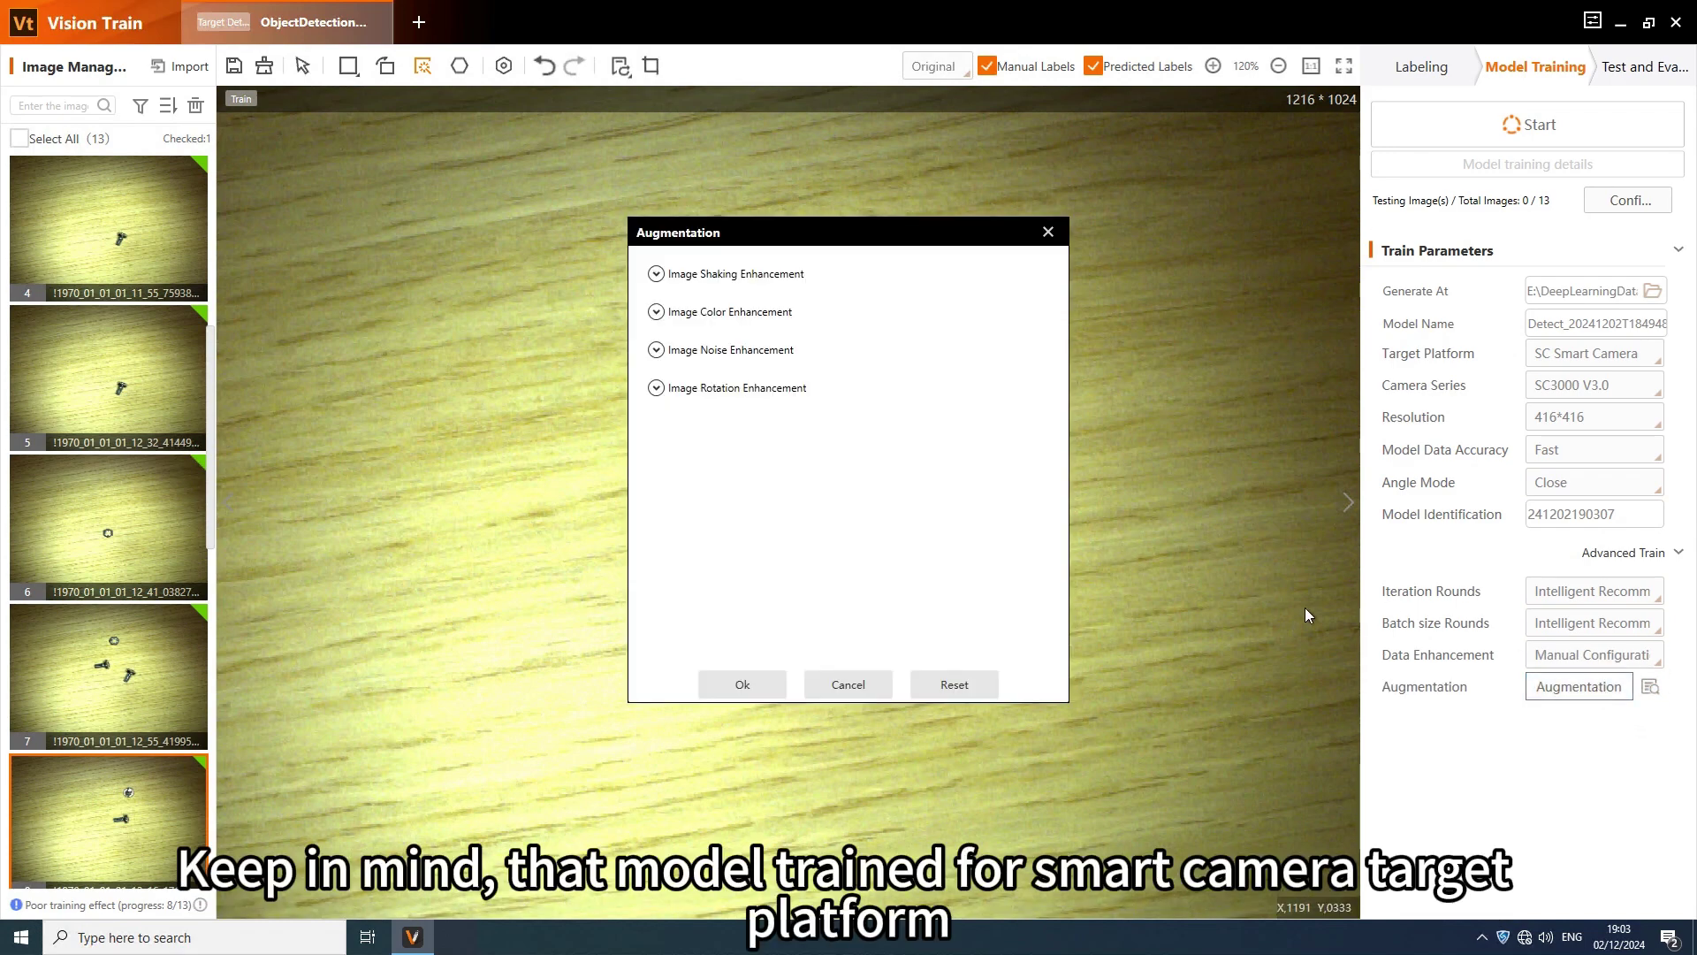
left_click(655, 388)
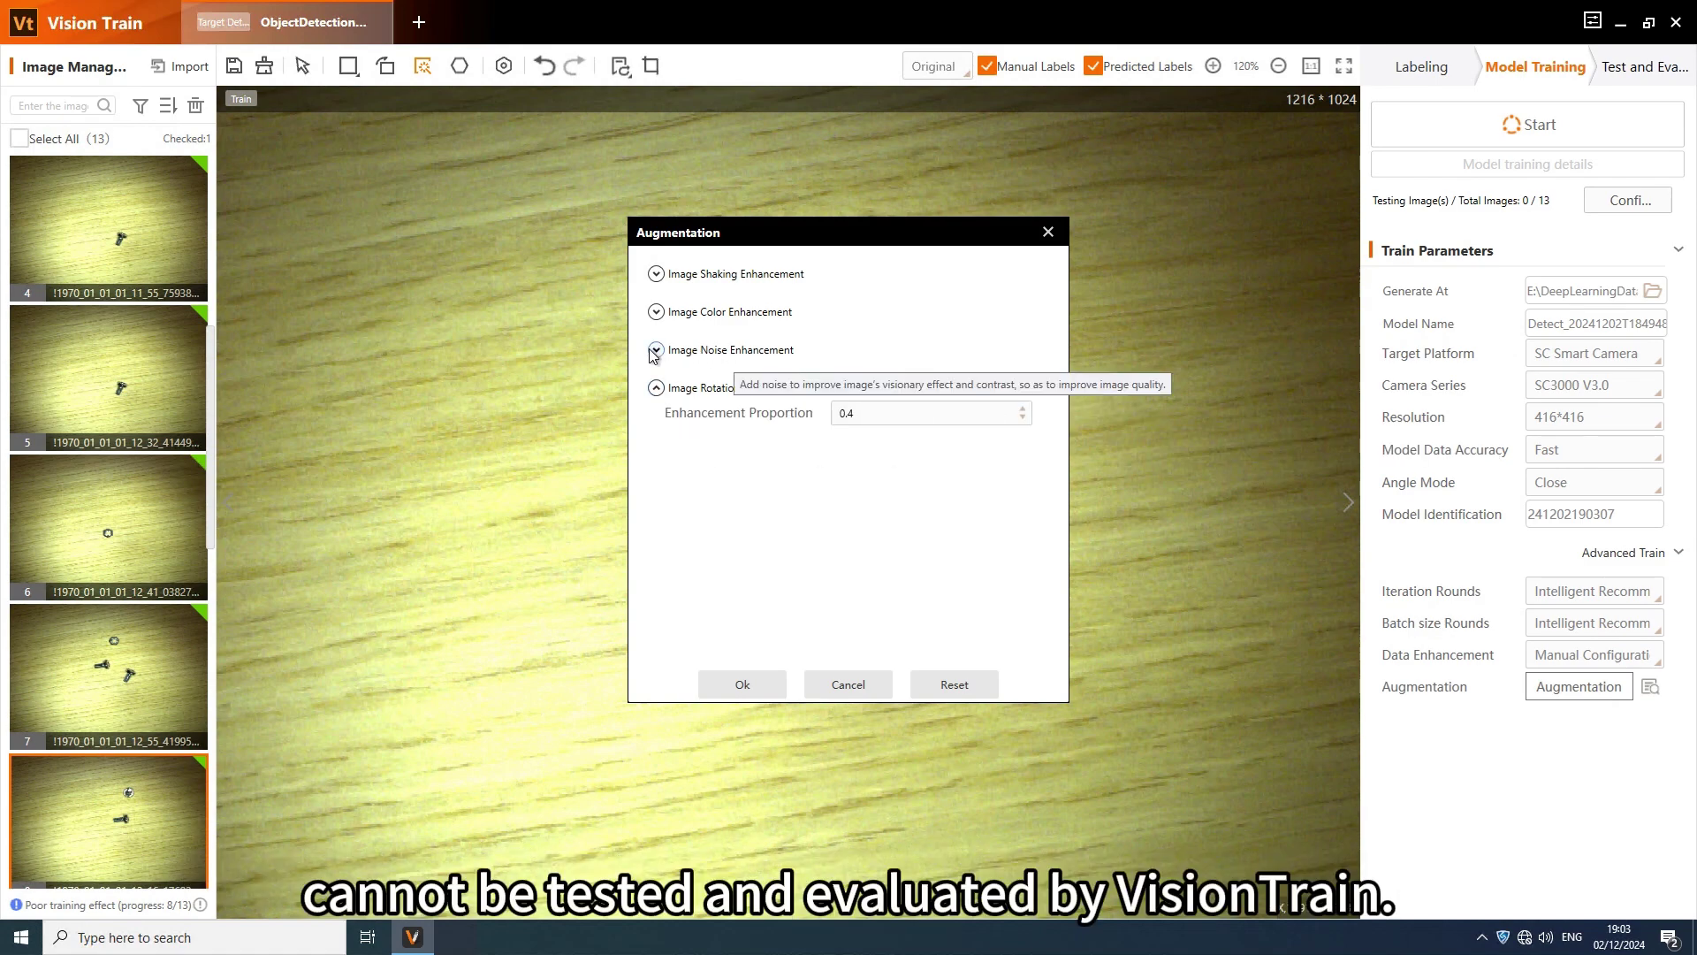
left_click(655, 313)
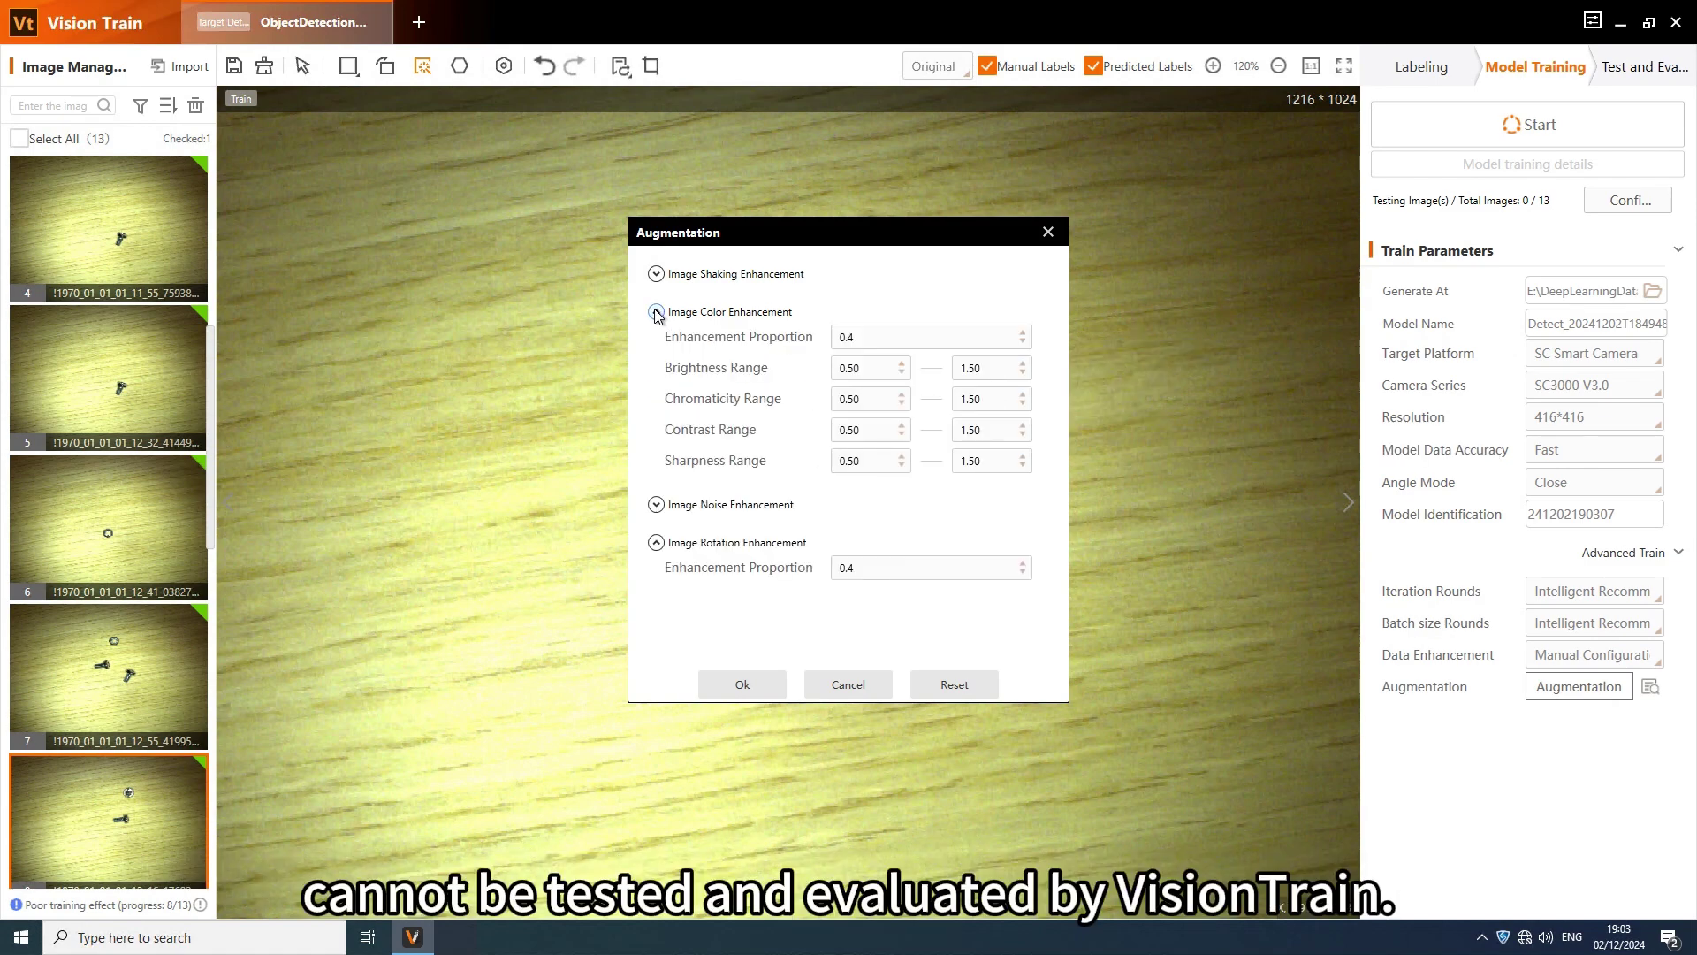
left_click(656, 312)
left_click(656, 275)
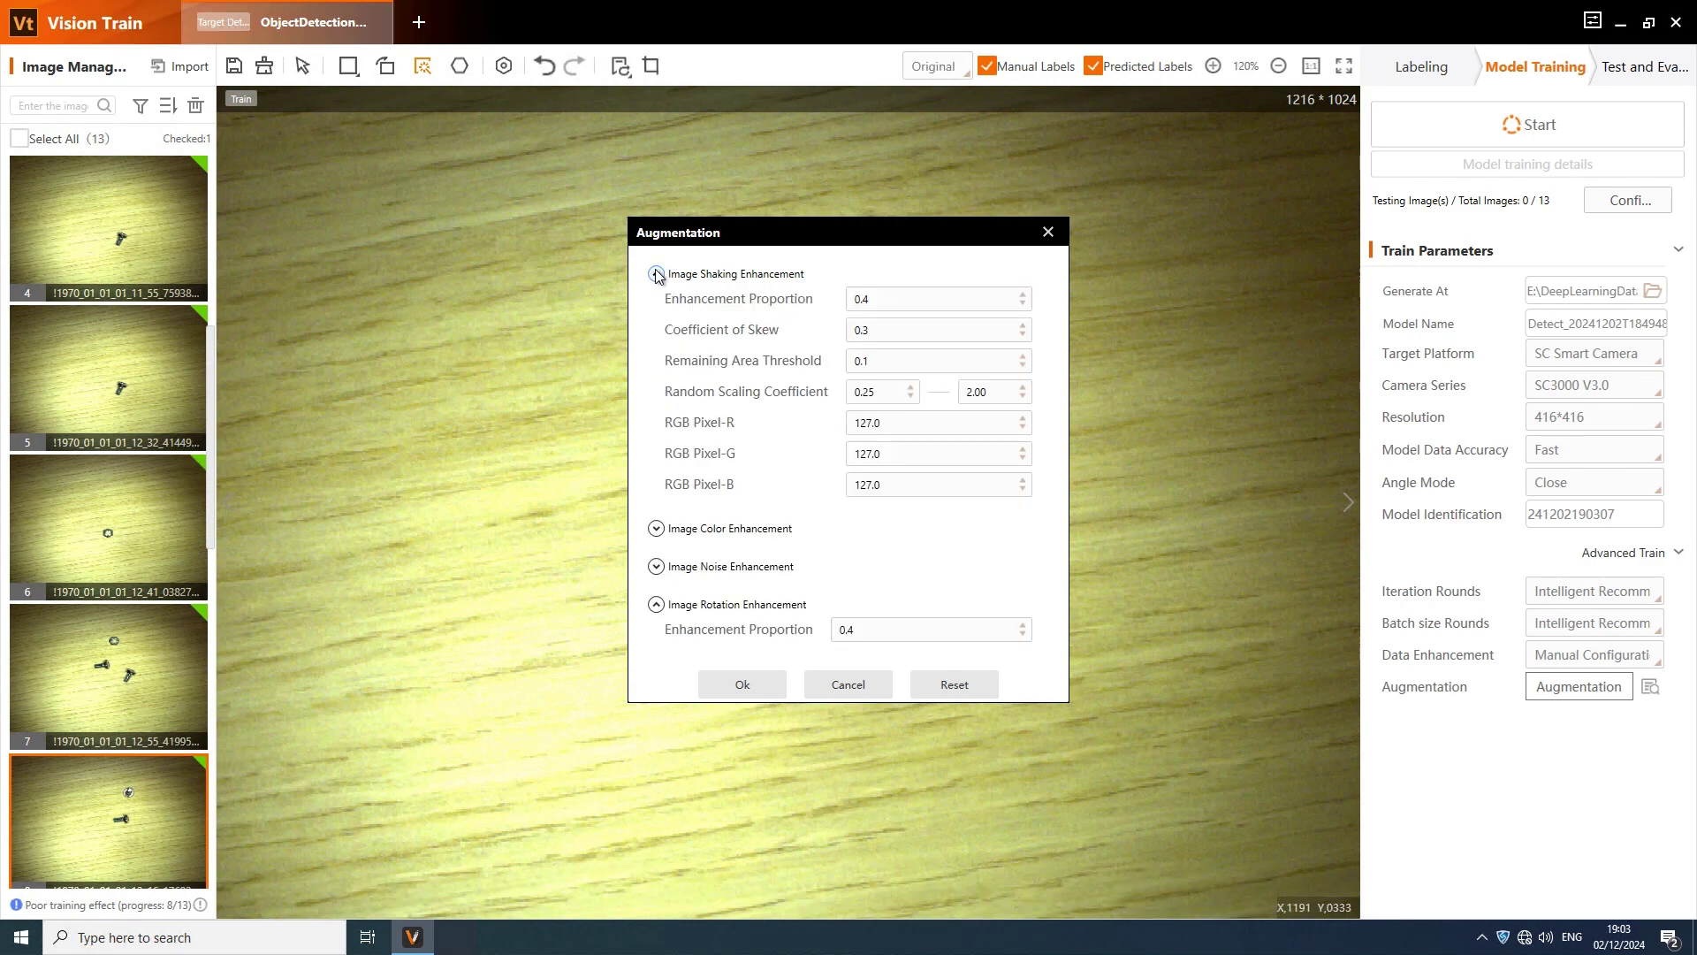
Close the Augmentation dialog and set Data Enhancement back to Default Configuration
left_click(841, 681)
left_click(1600, 655)
left_click(1614, 688)
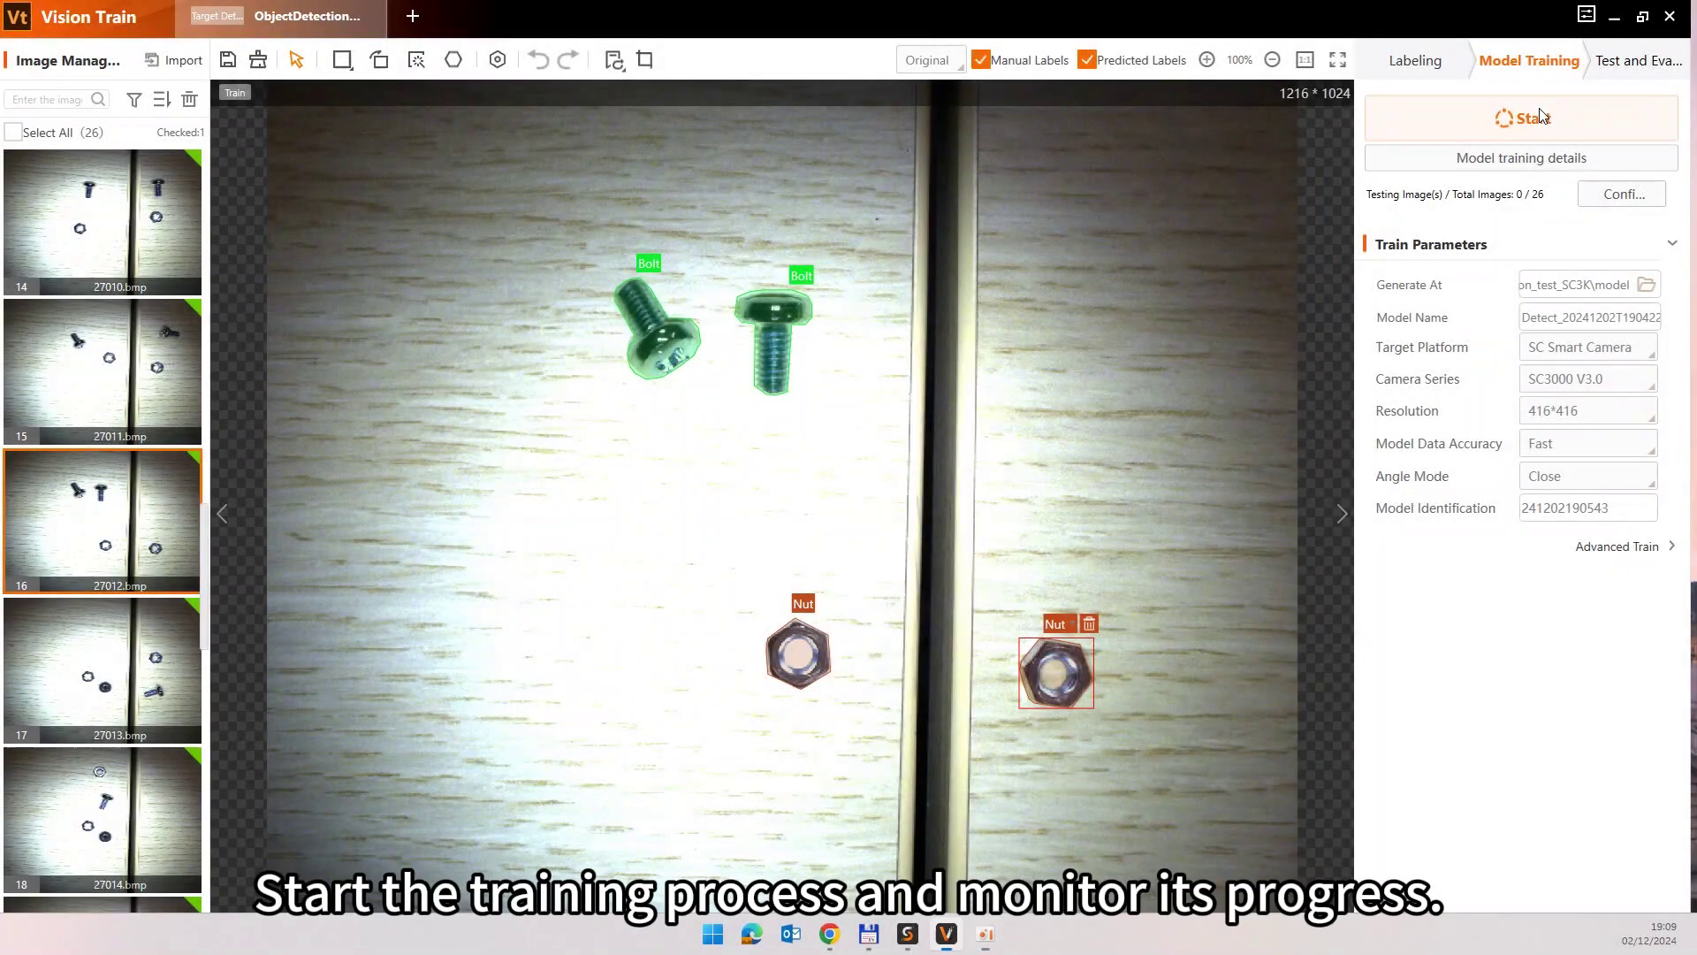
Start training past the low GPU memory and no-test-set warnings, and watch the loss curve
left_click(1539, 118)
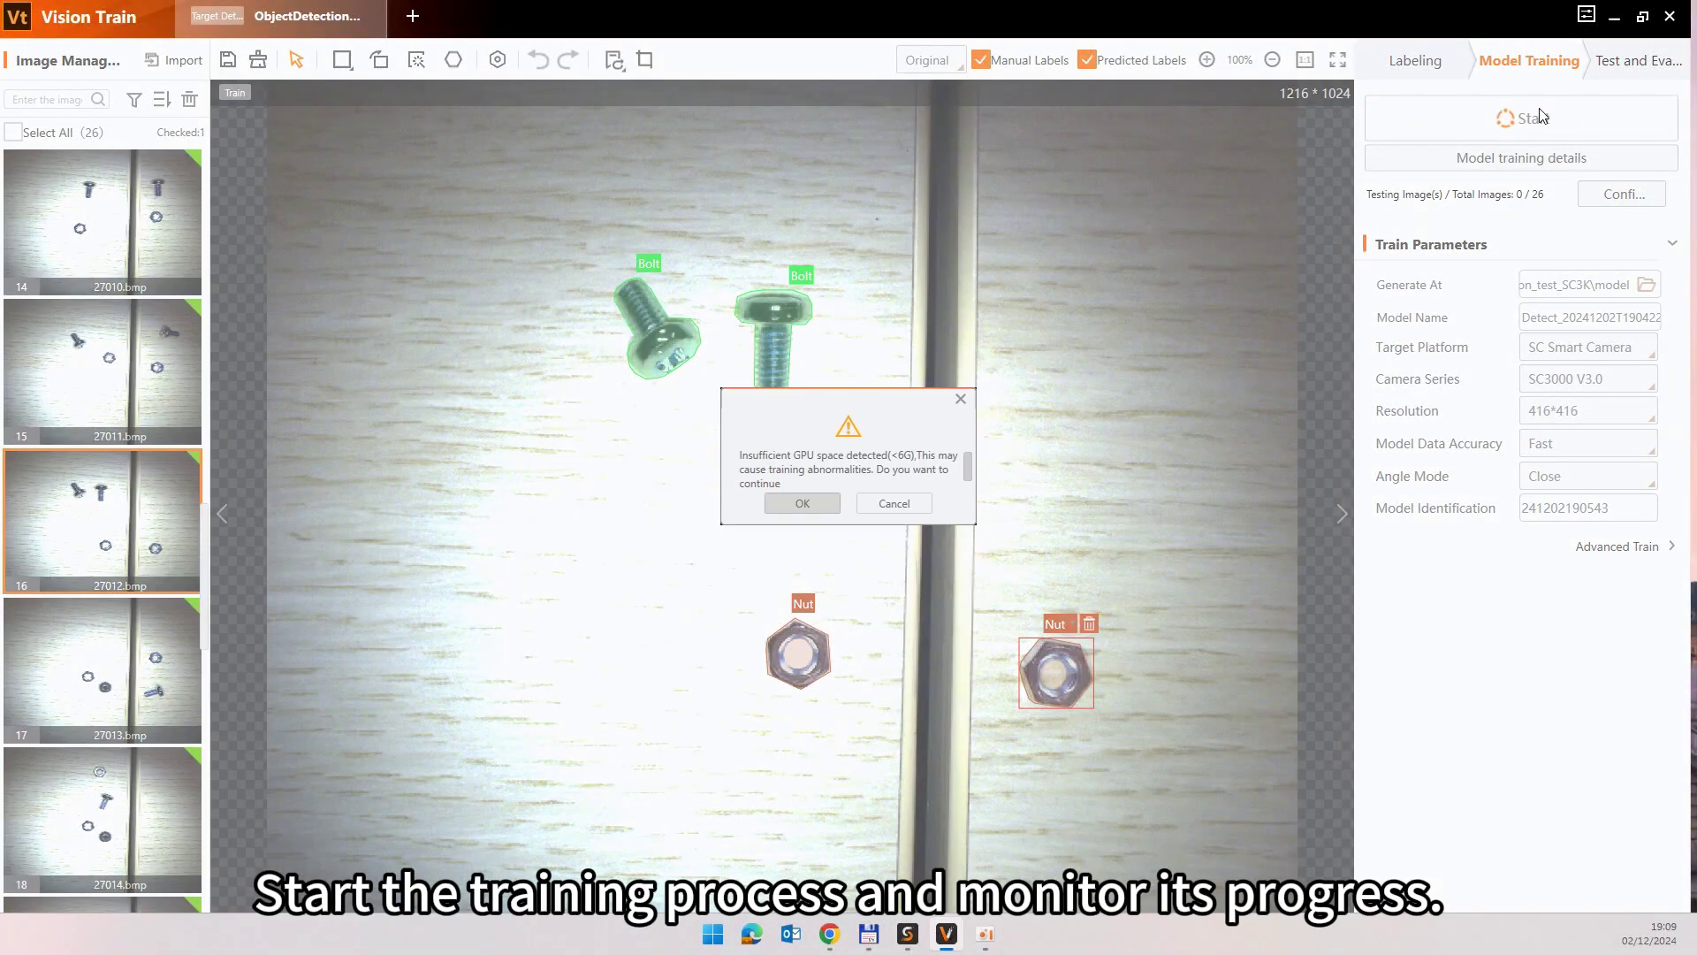
left_click(803, 503)
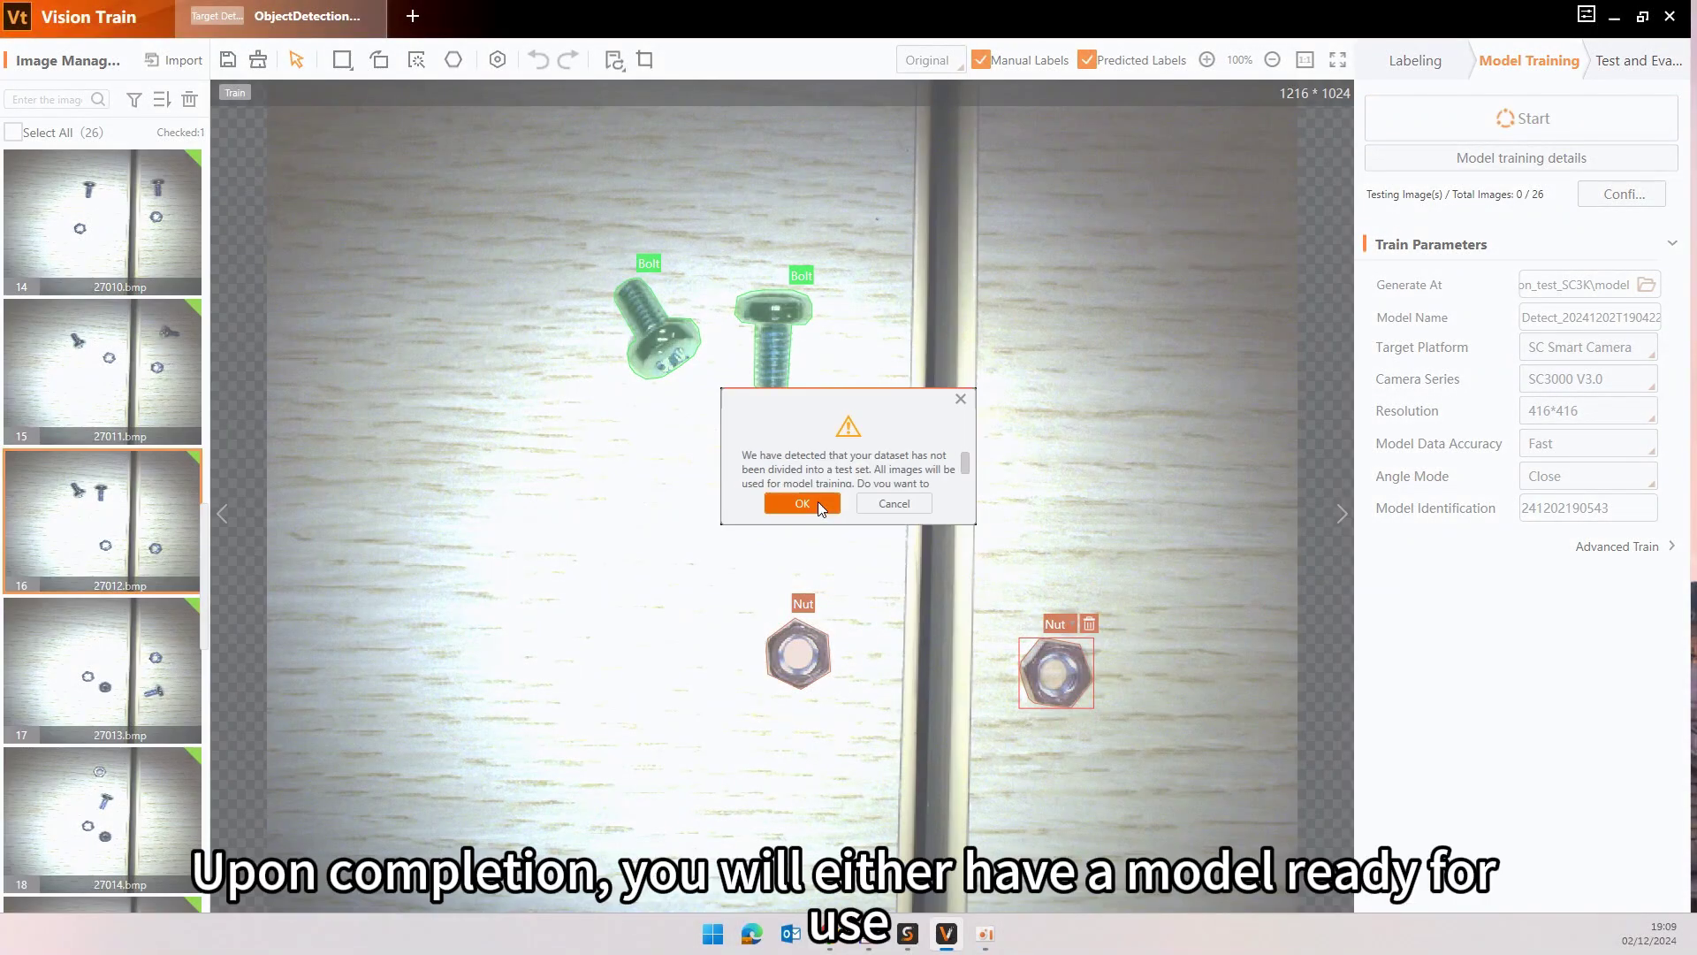
left_click(819, 502)
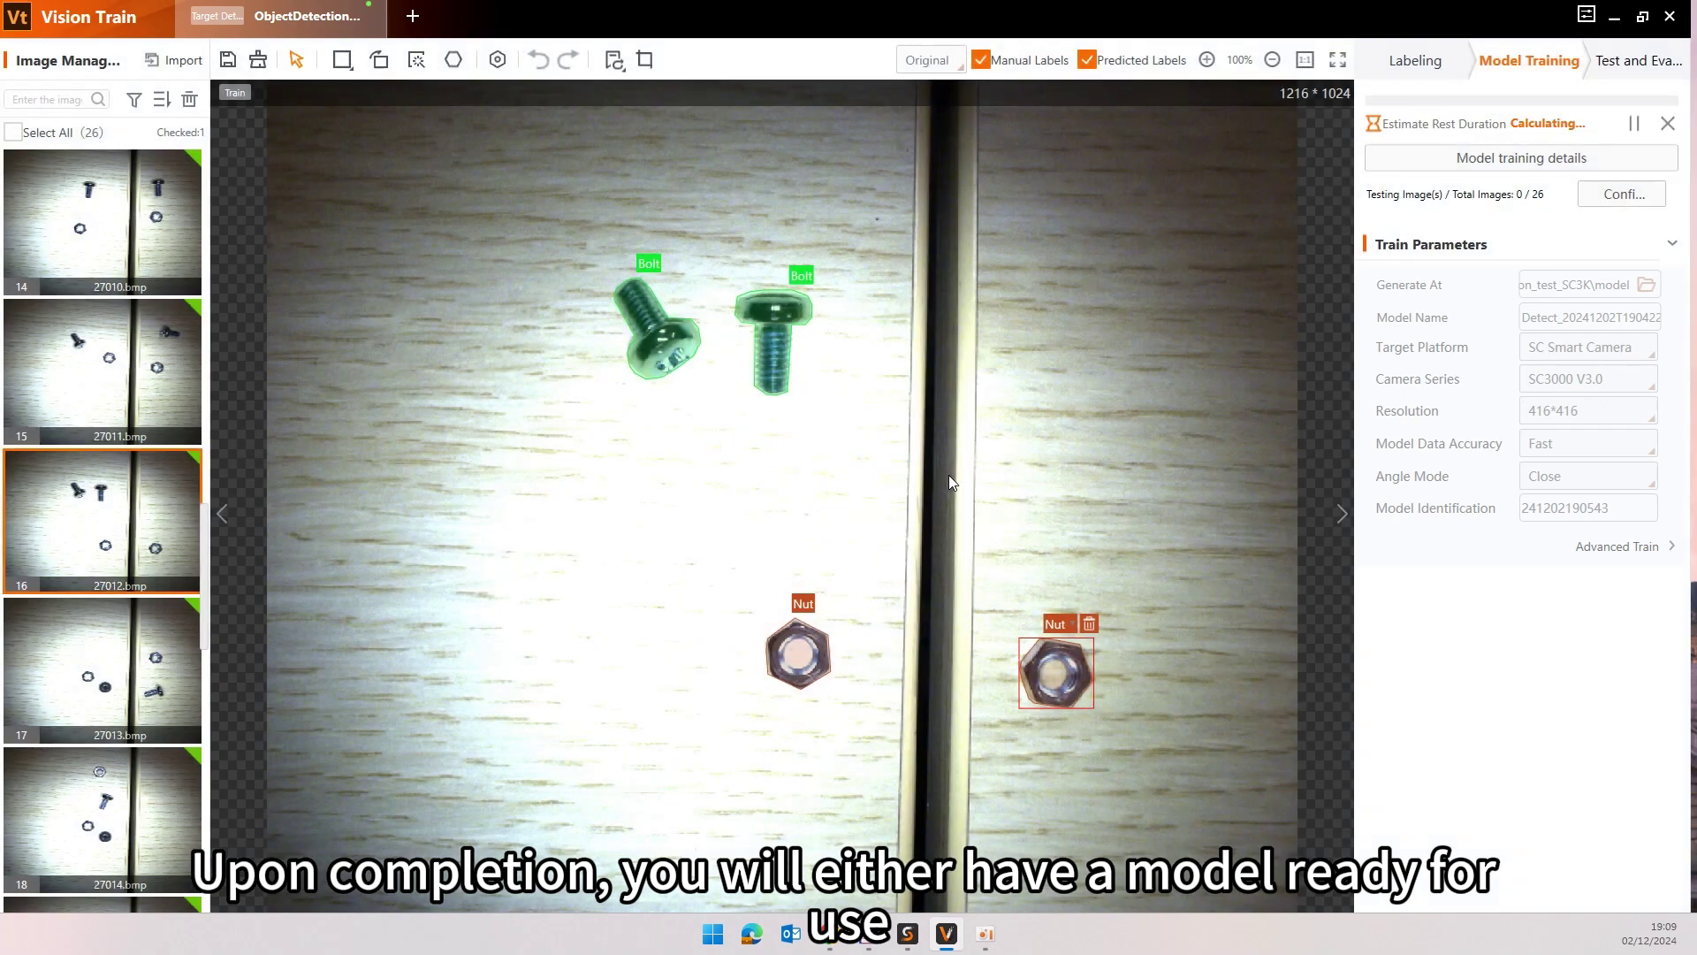
left_click(1606, 163)
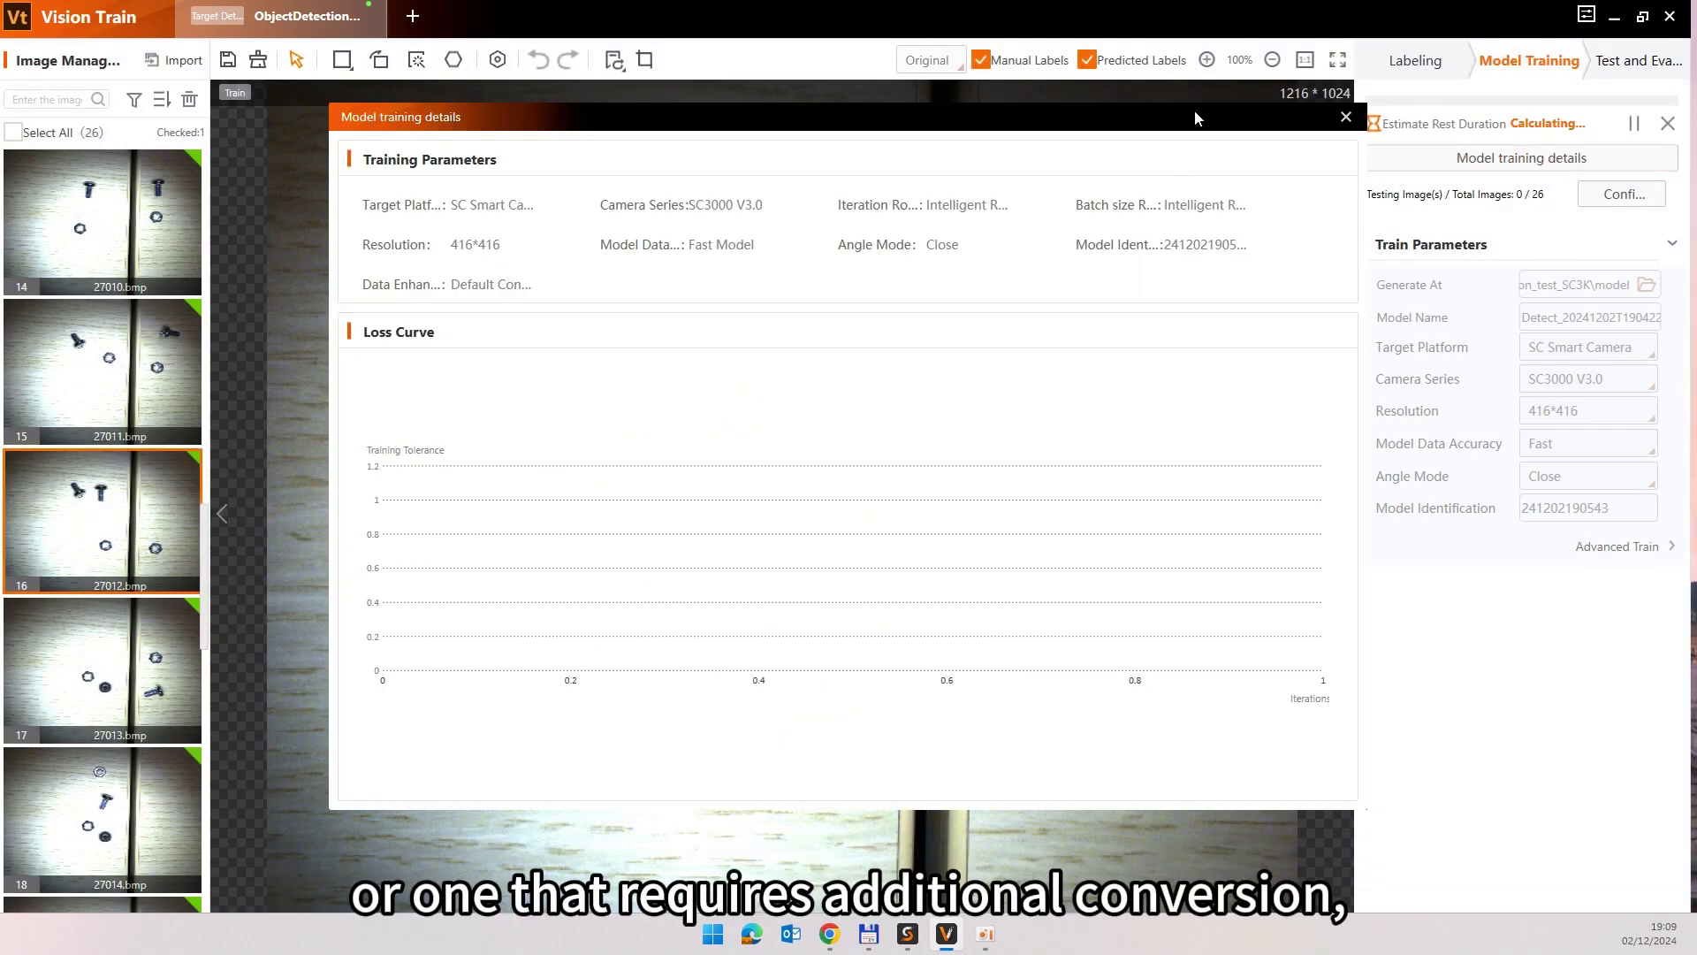
left_click_drag(1195, 117, 900, 122)
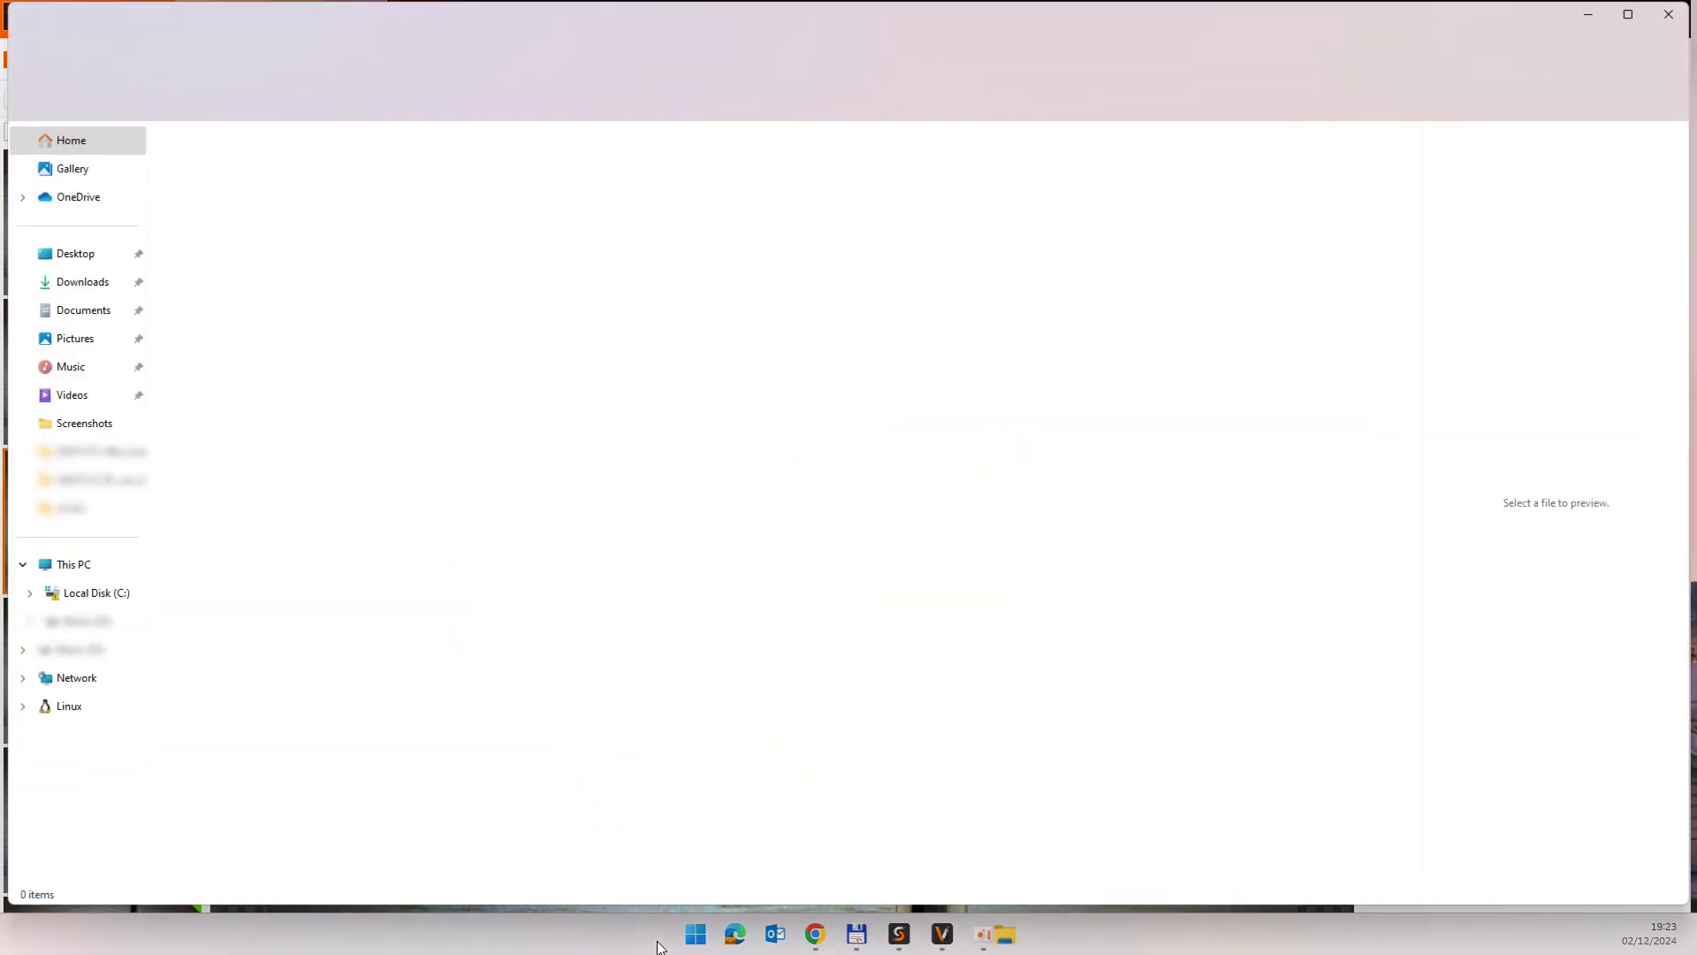
Locate the trained .bin file in C:\DL_Models\20241120_object_detection_test_SC3K\model
left_click(96, 592)
double_click(225, 179)
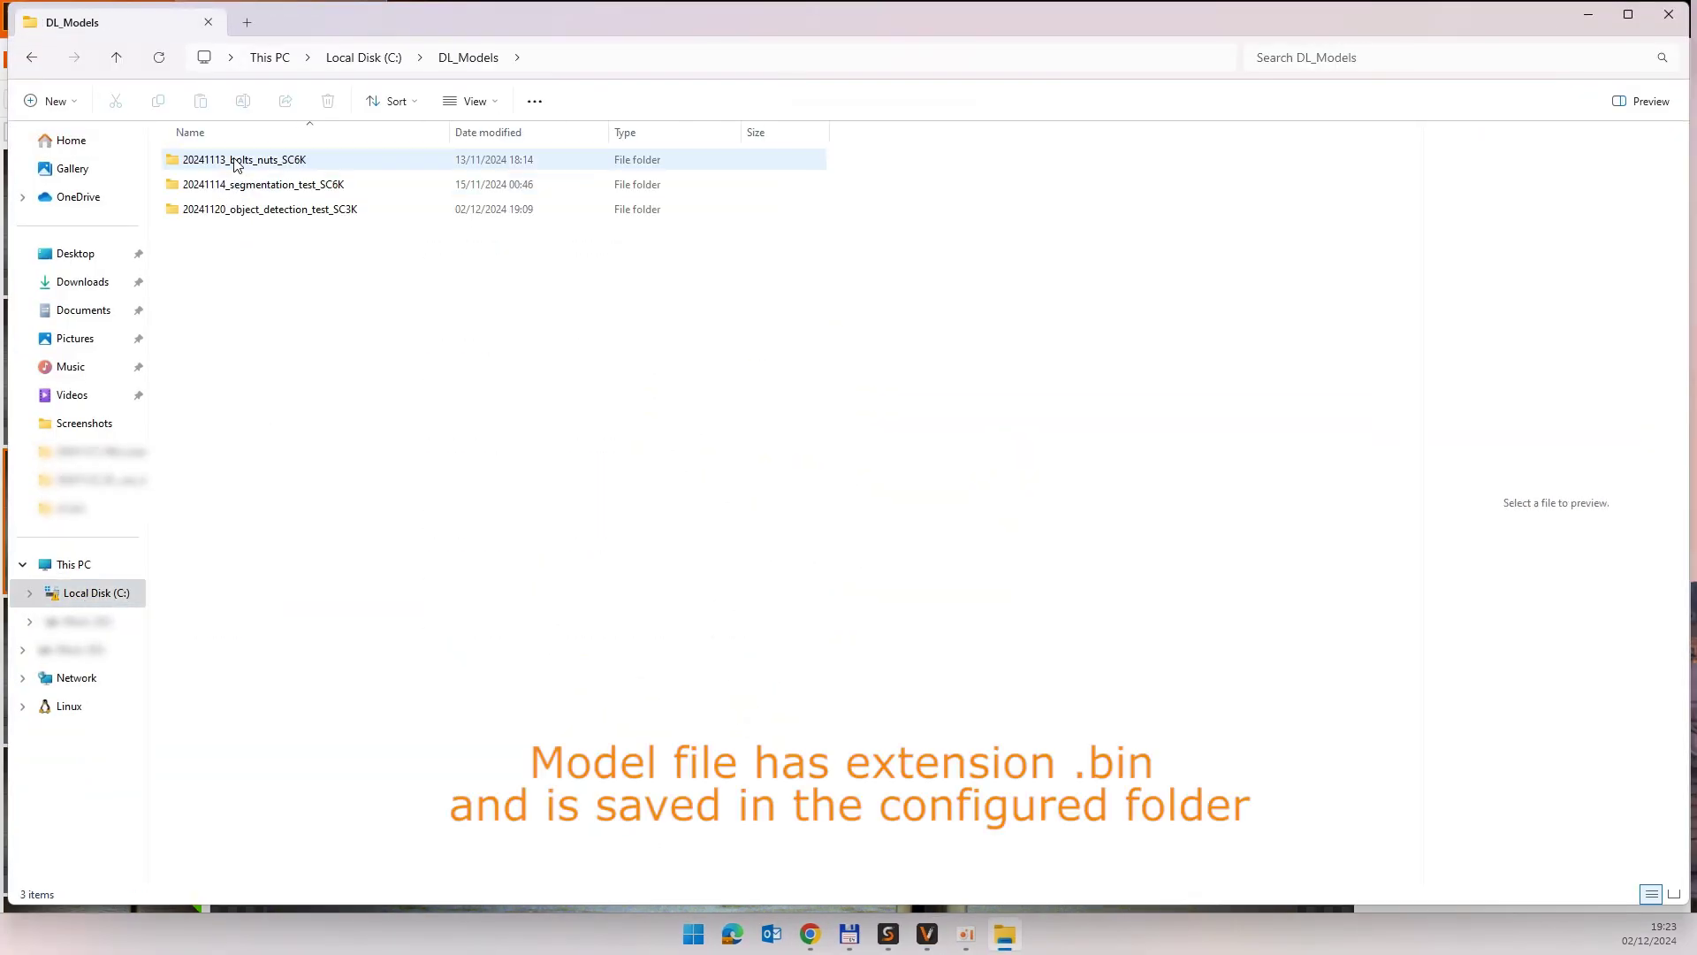
double_click(242, 210)
double_click(316, 180)
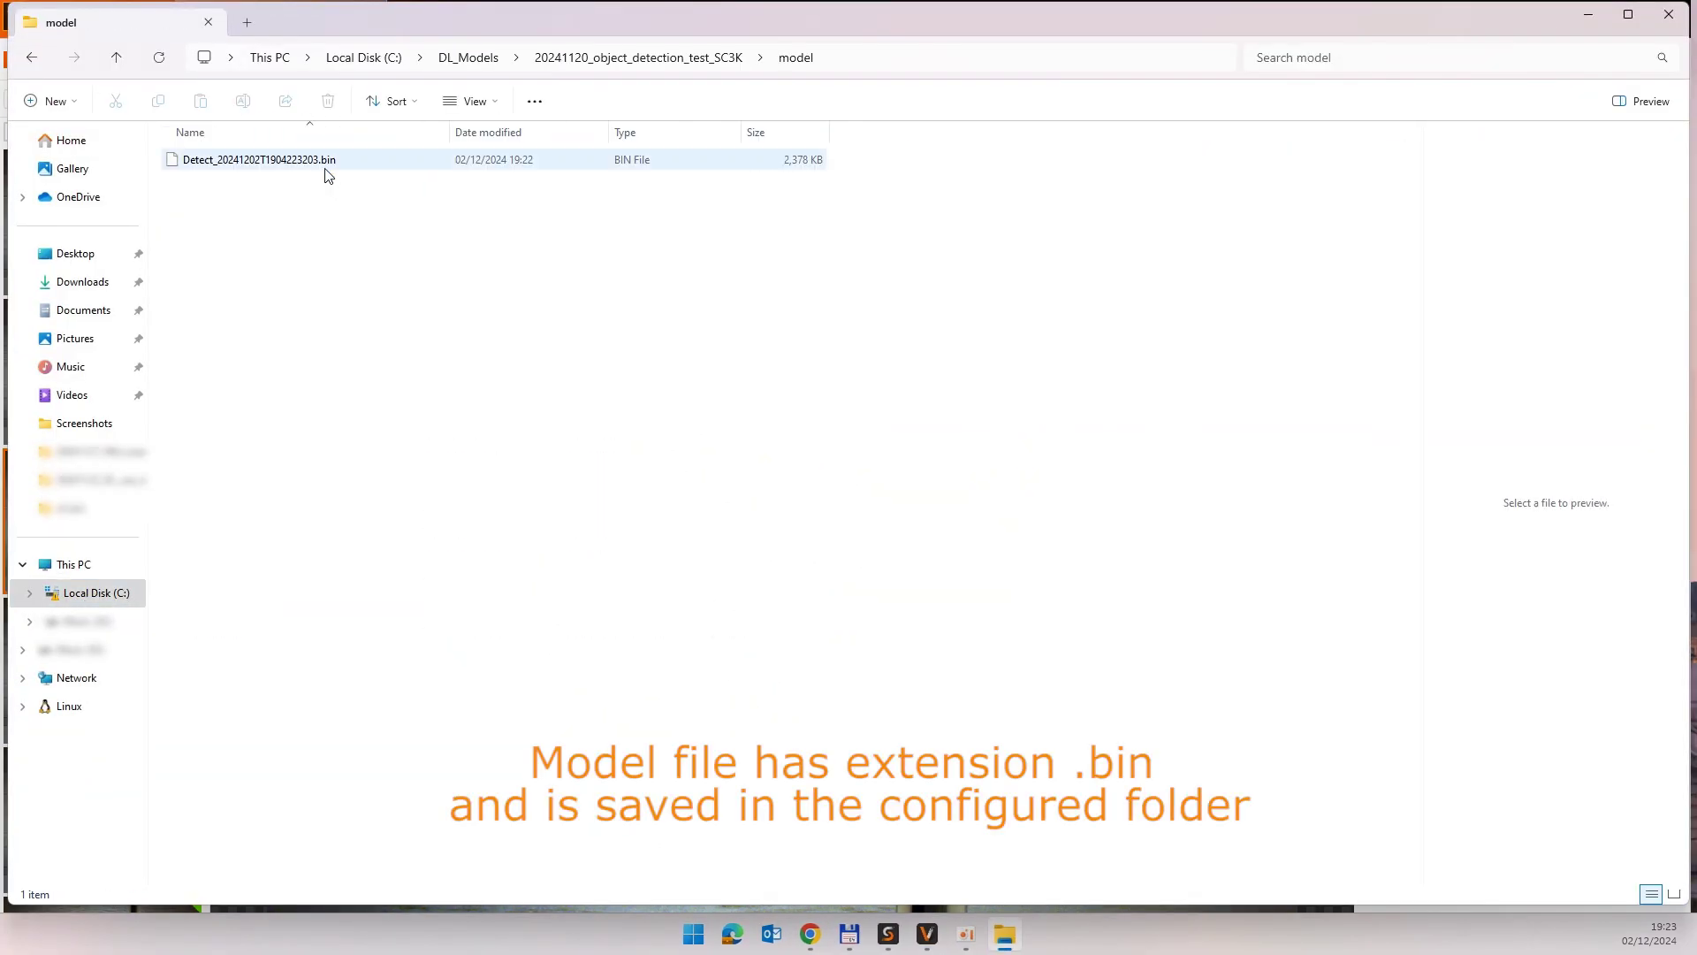
left_click(317, 168)
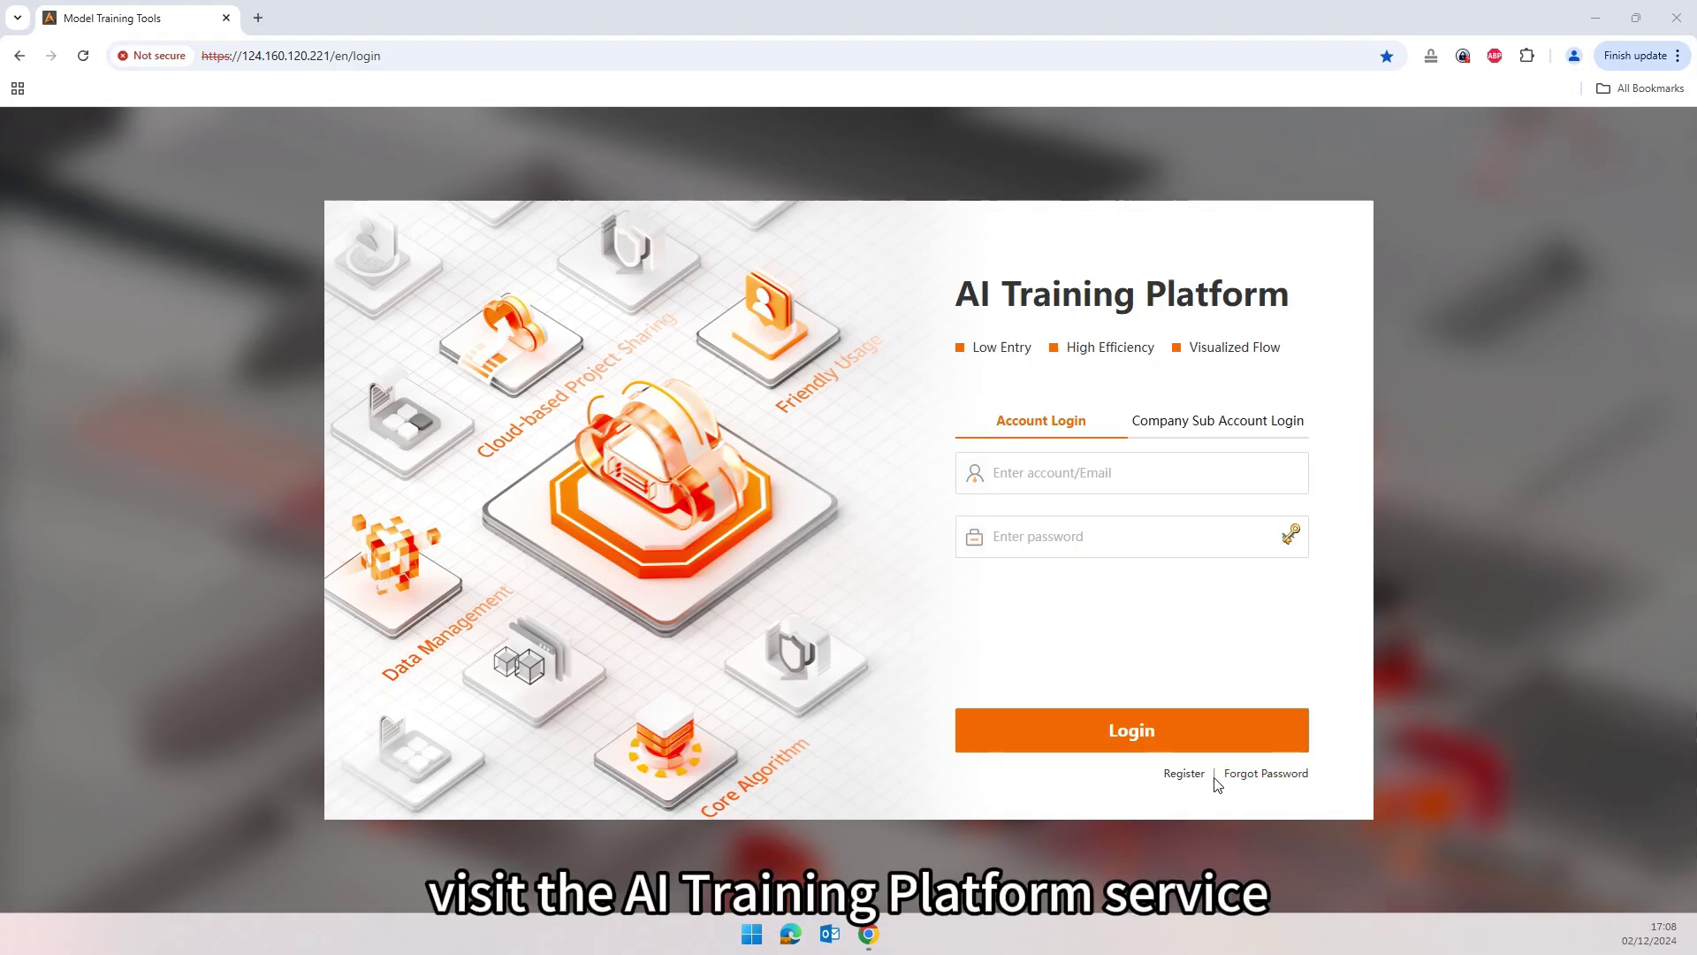
Glance at the registration form, return to Login, and enter the account name and password
left_click(1182, 774)
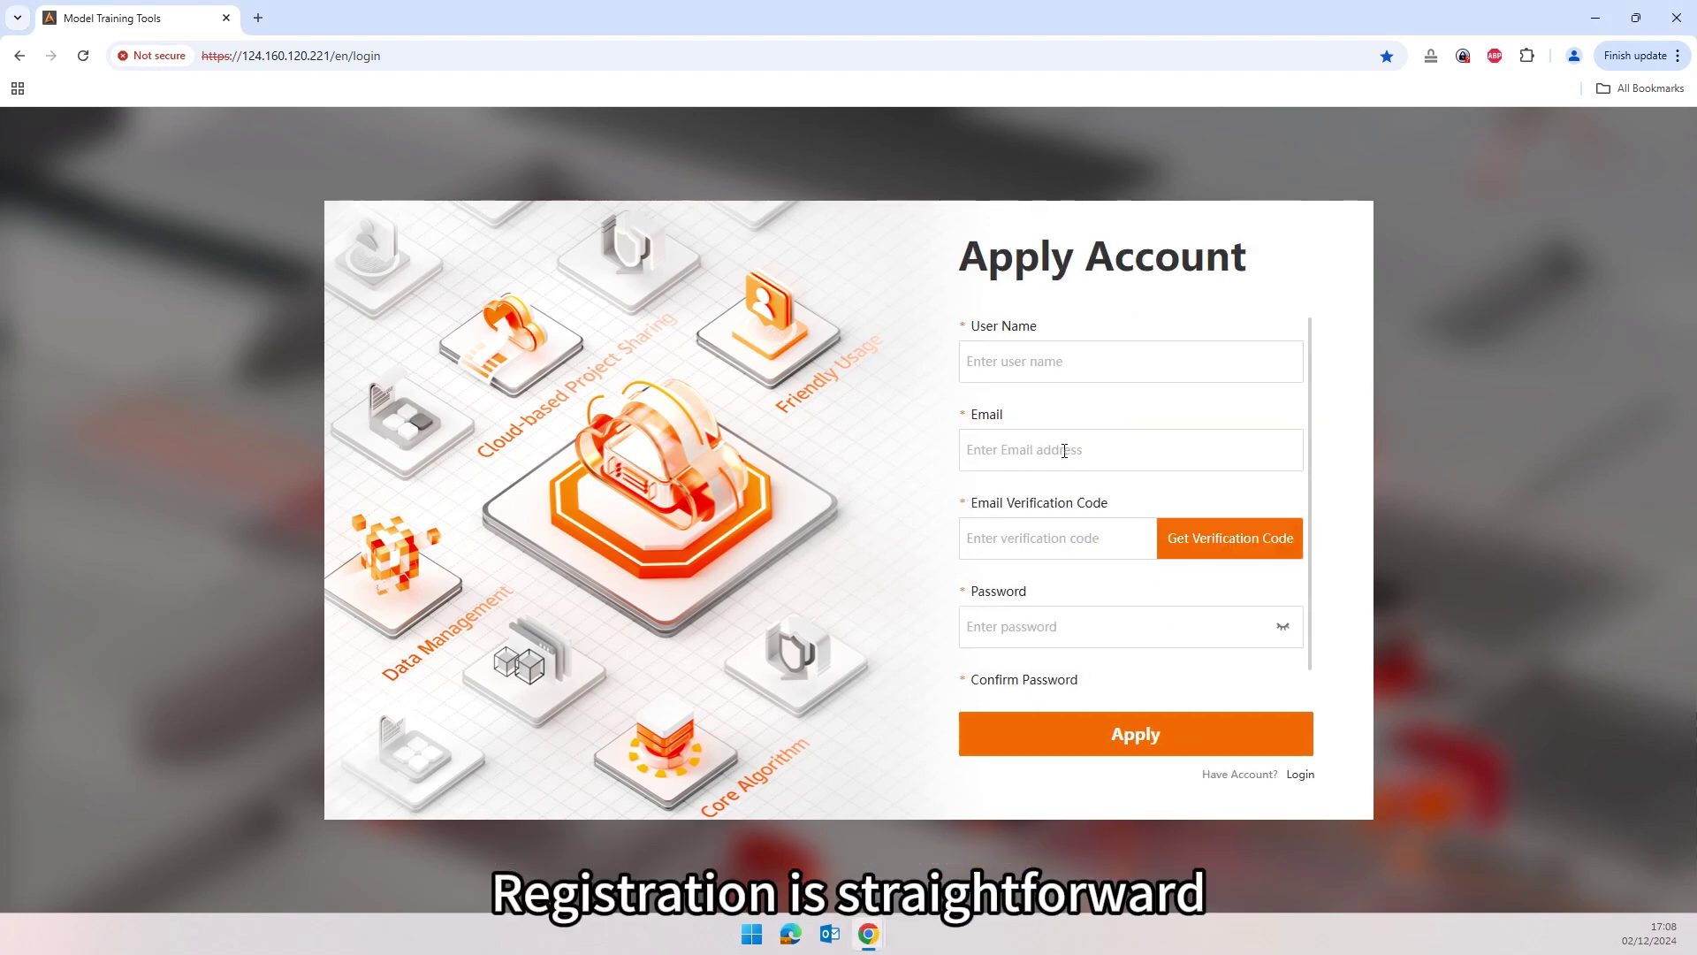
left_click_drag(1311, 534, 1317, 580)
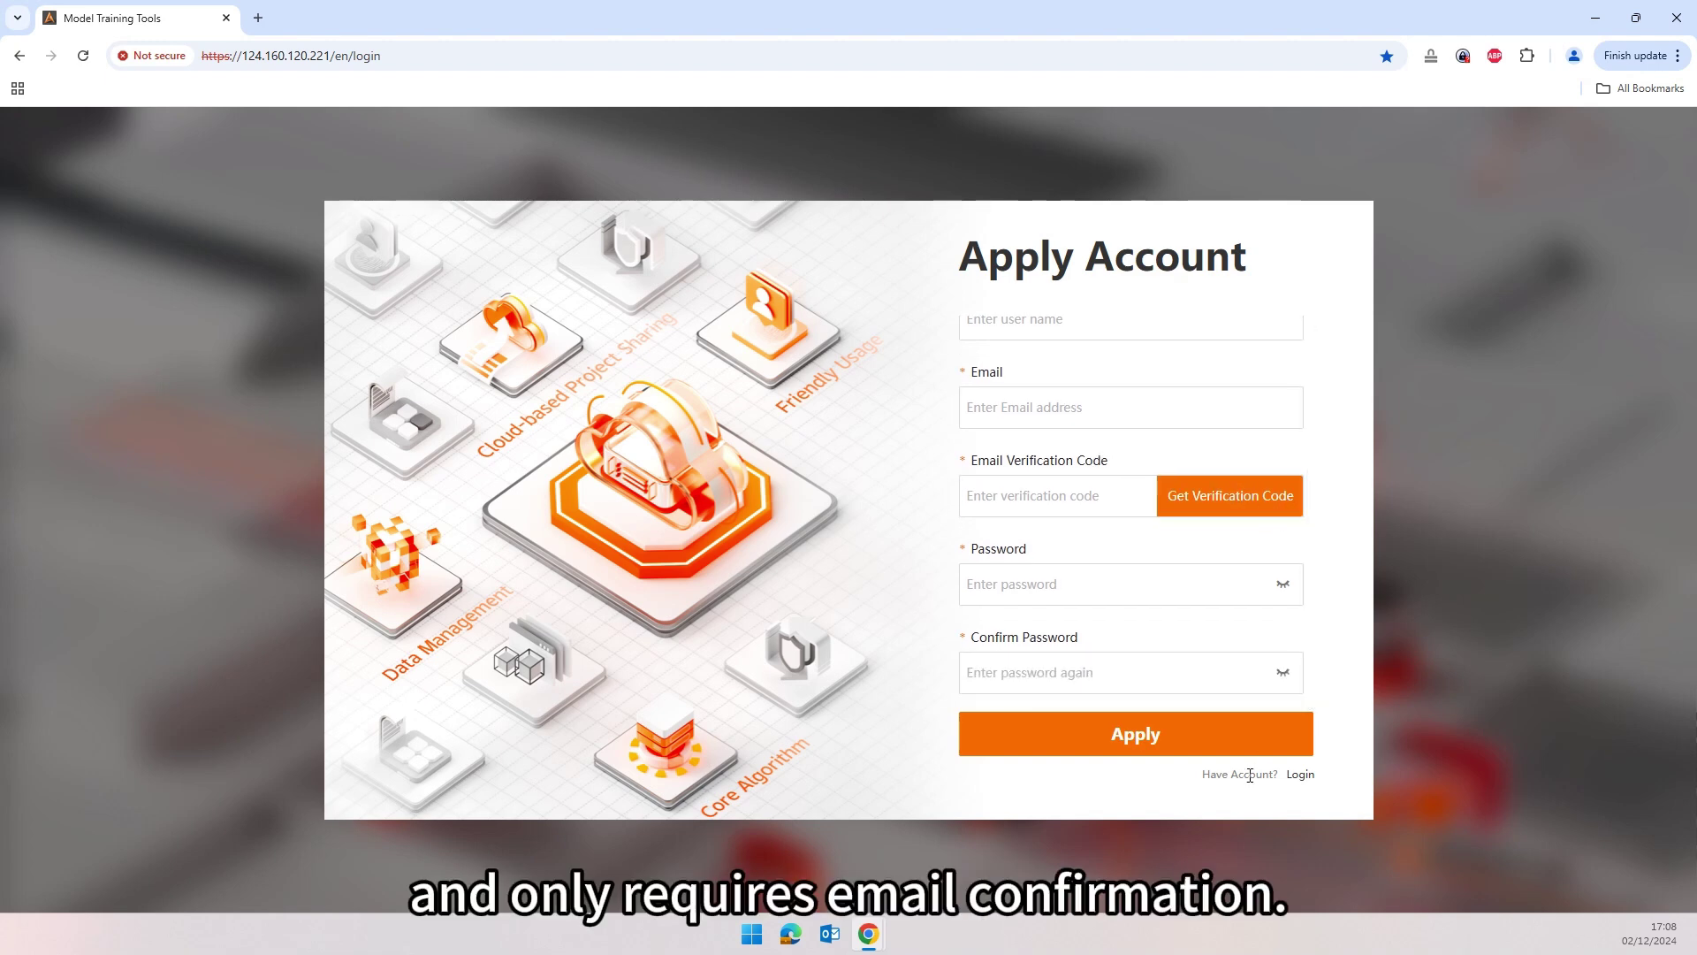
left_click(1301, 776)
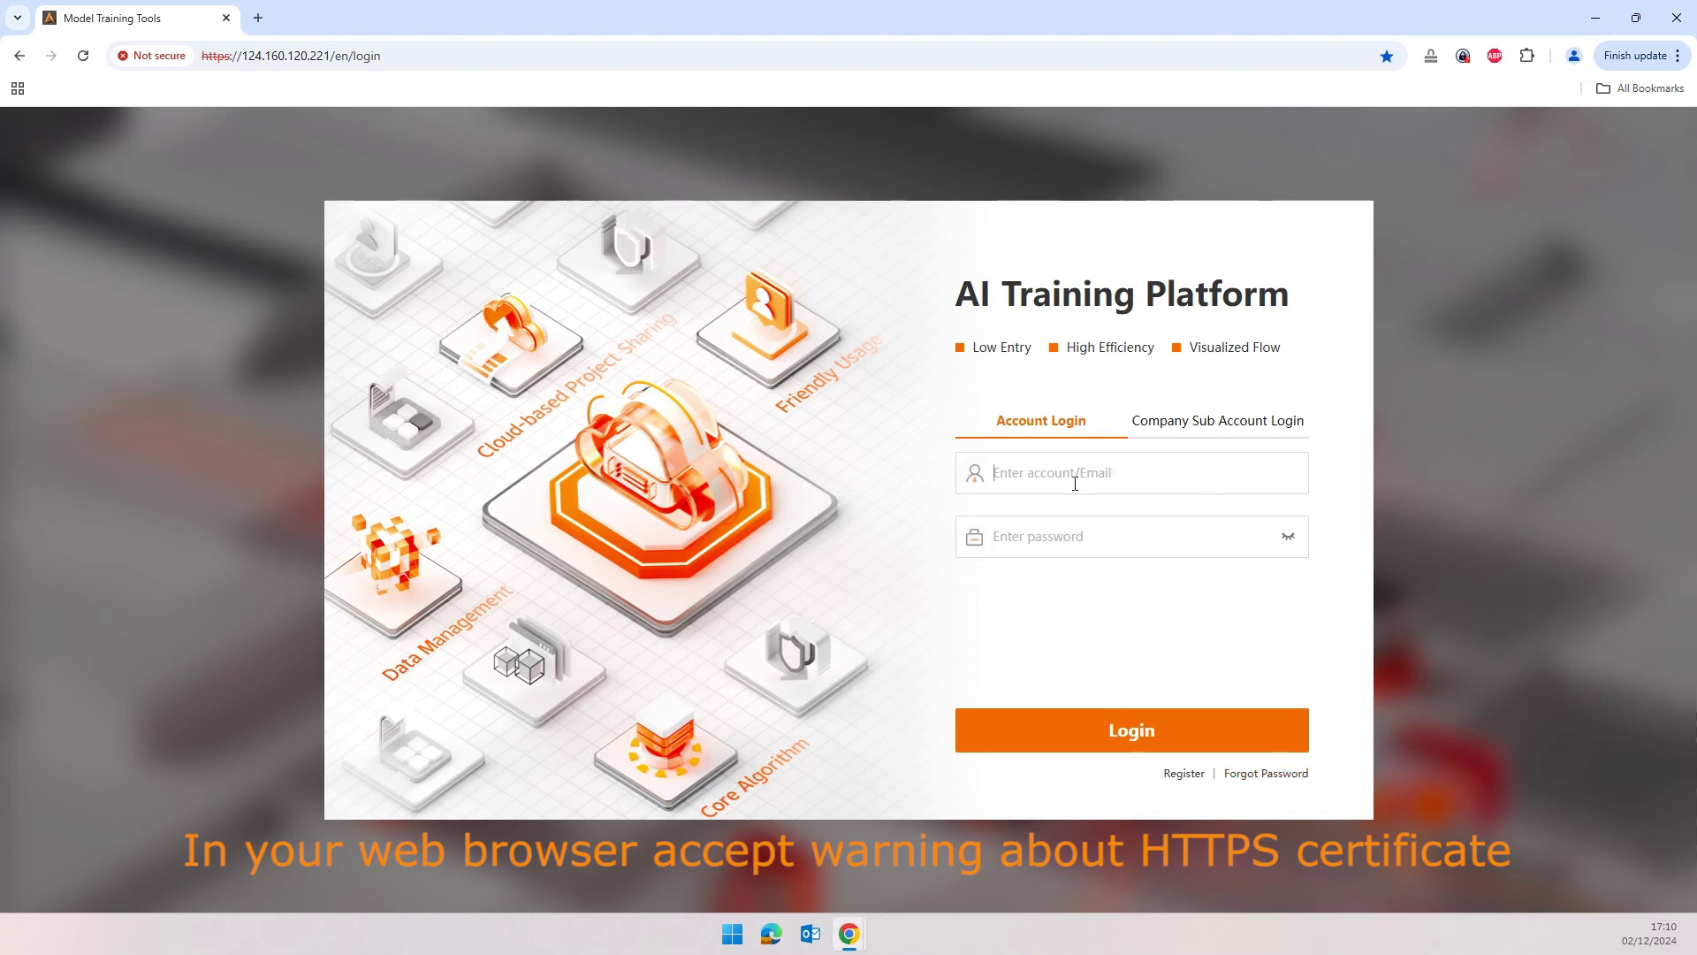
type("_dm_")
left_click(993, 537)
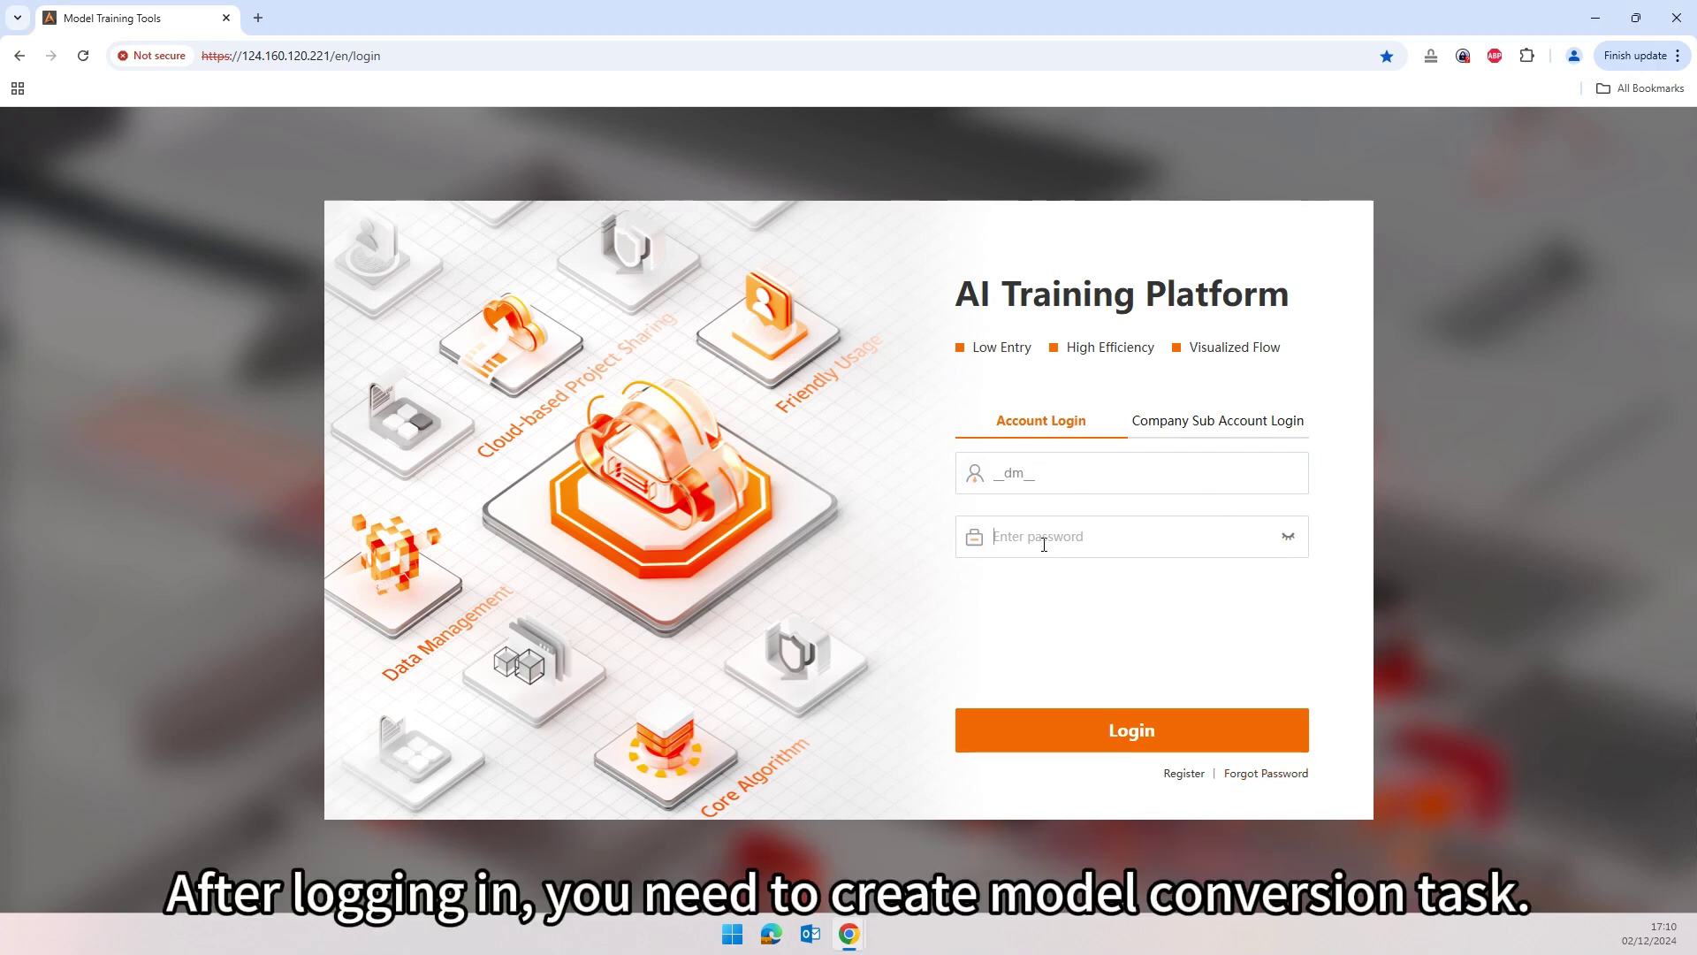
key("ctrl+v")
Log in and create a new conversion task targeting Smart Camera, SC3000 V3.0
left_click(1118, 727)
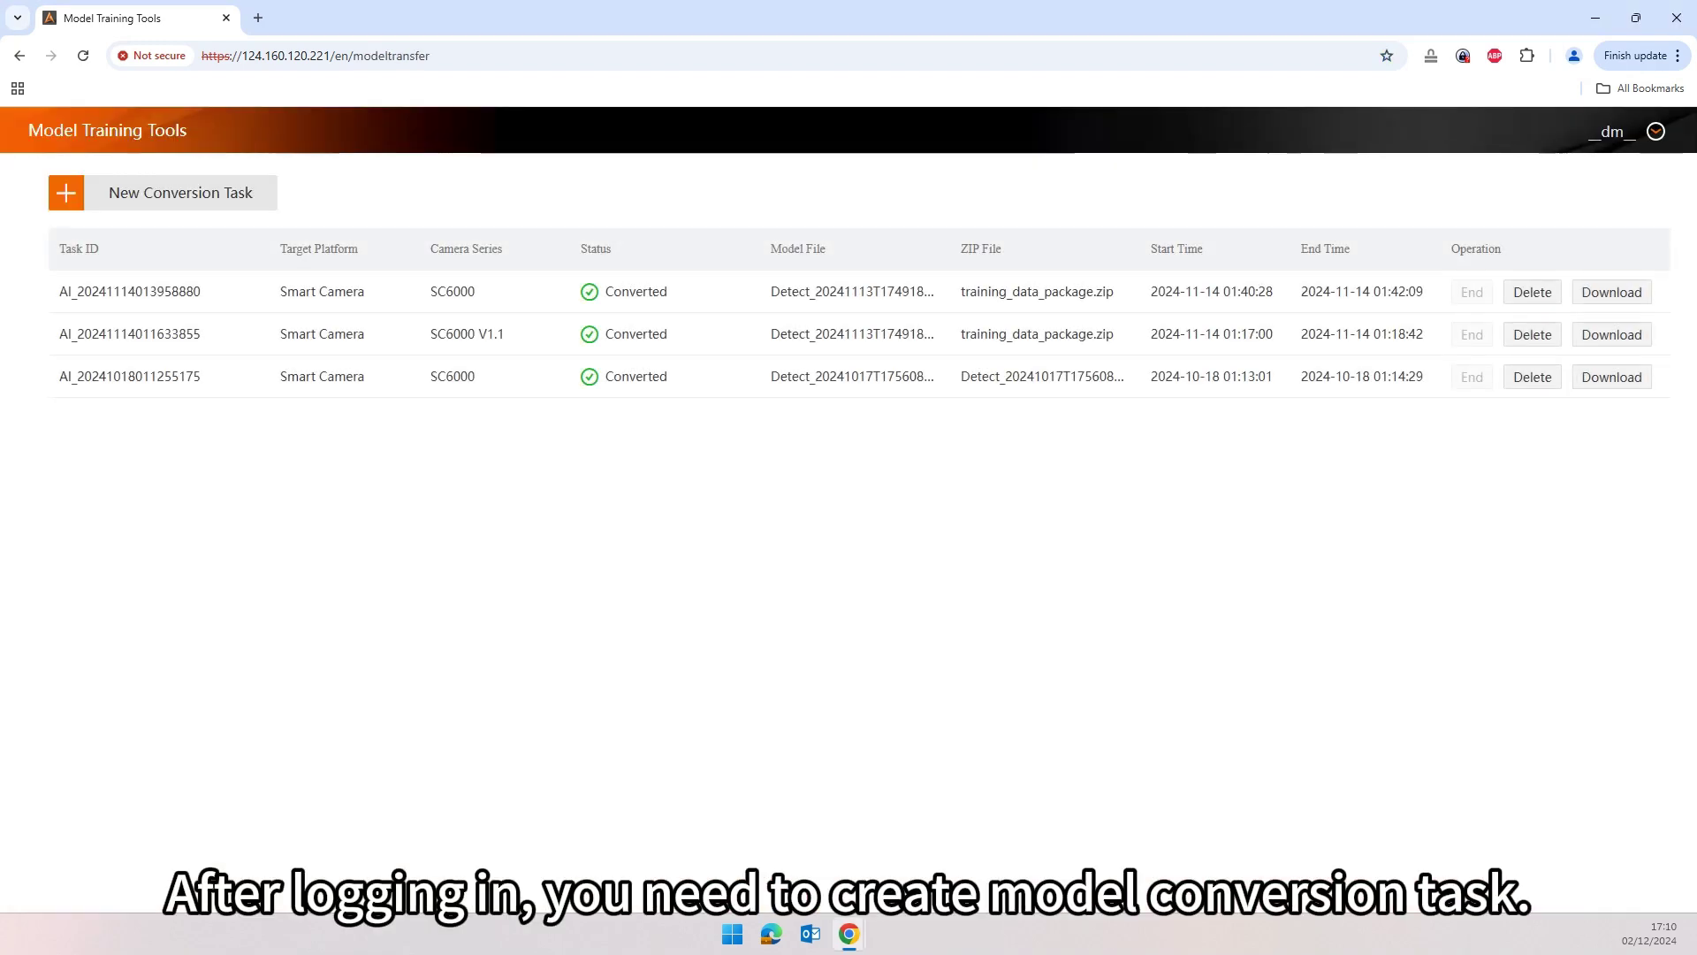
left_click(200, 197)
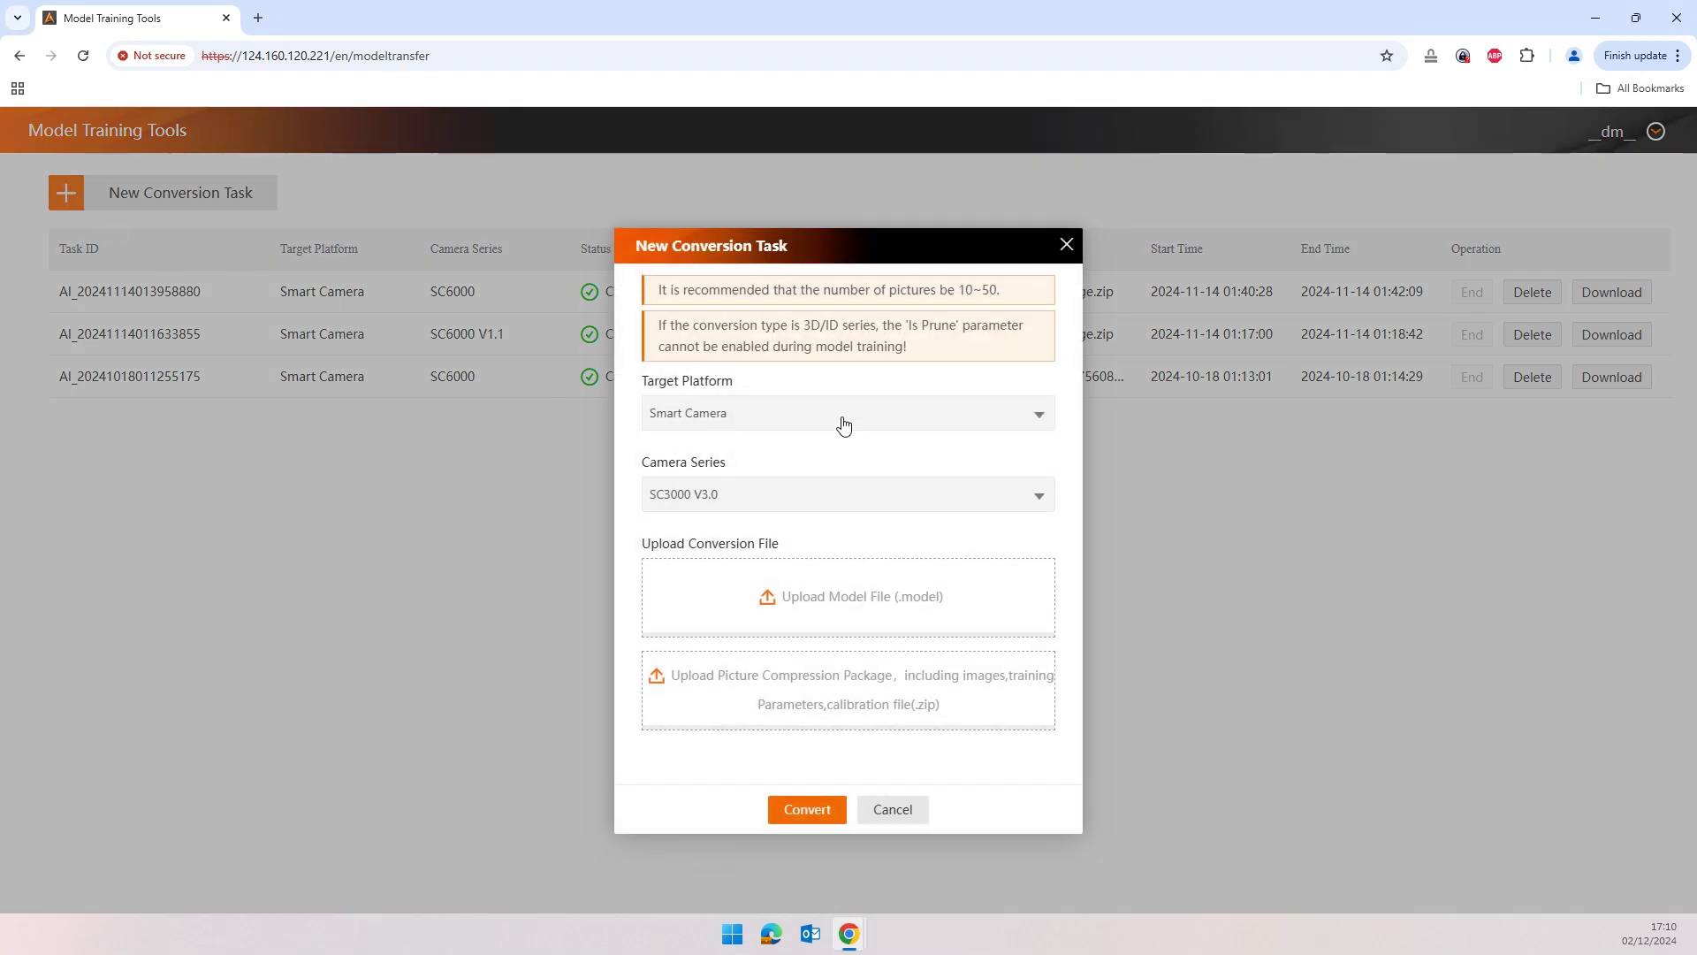
left_click(842, 422)
left_click(844, 424)
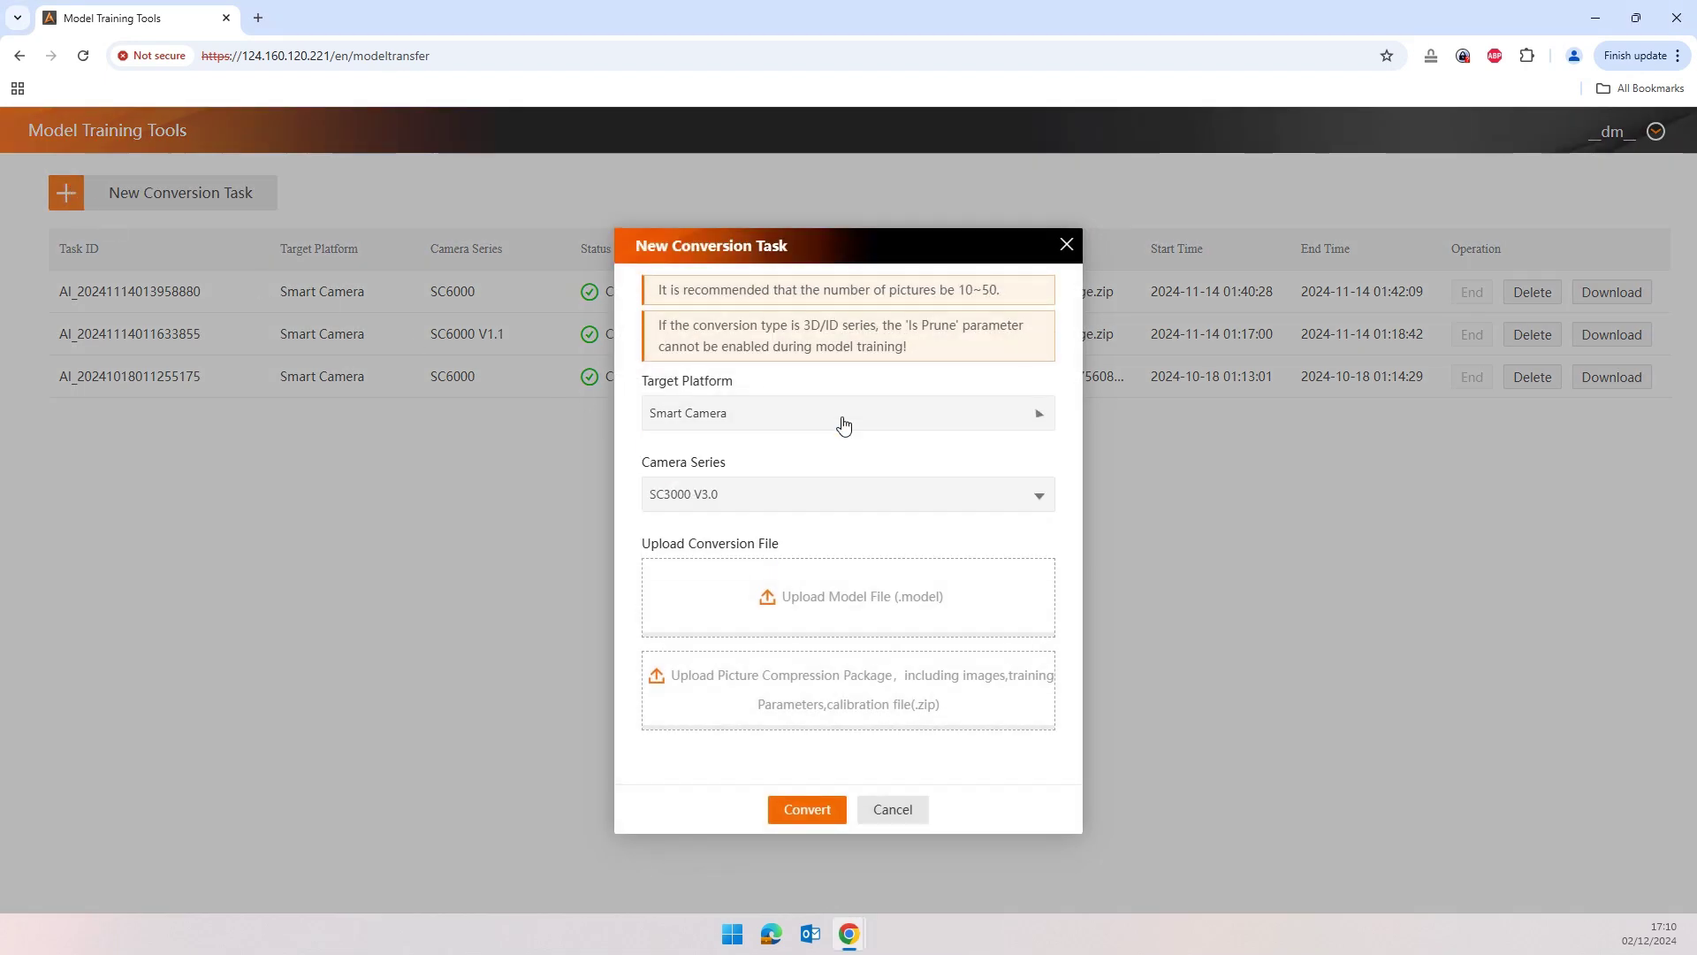
left_click(831, 508)
left_click(831, 509)
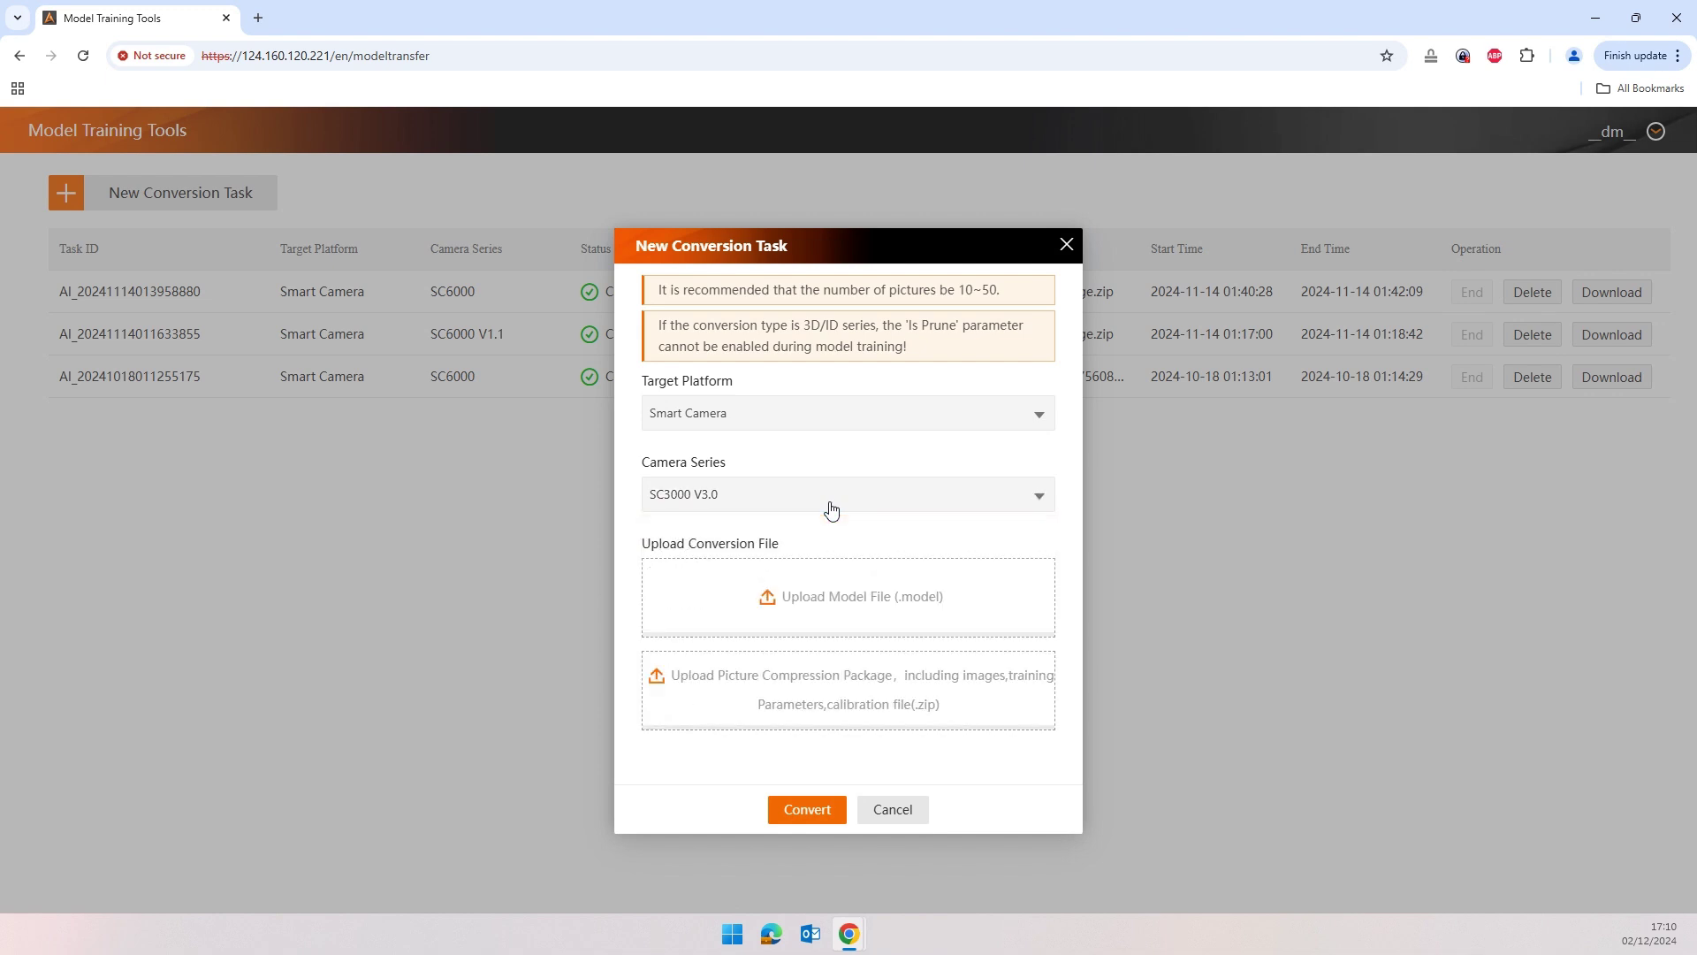
Attach Detect_20241120T0951060040.model as the model file to convert
left_click(769, 601)
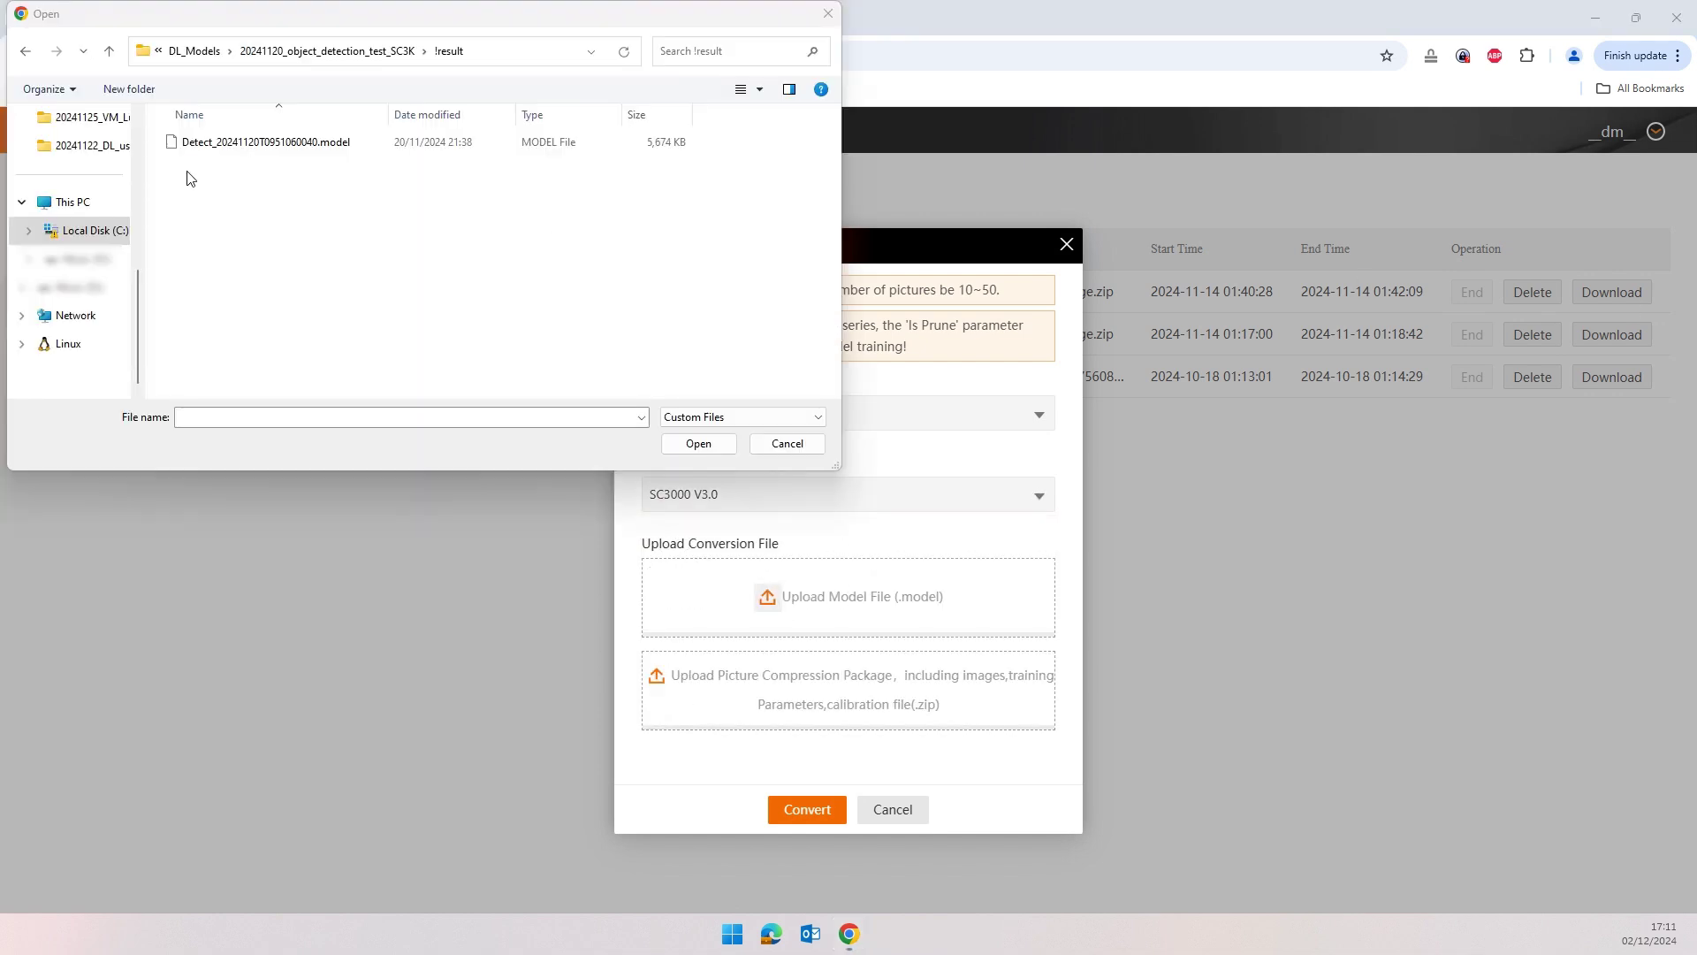
left_click(260, 144)
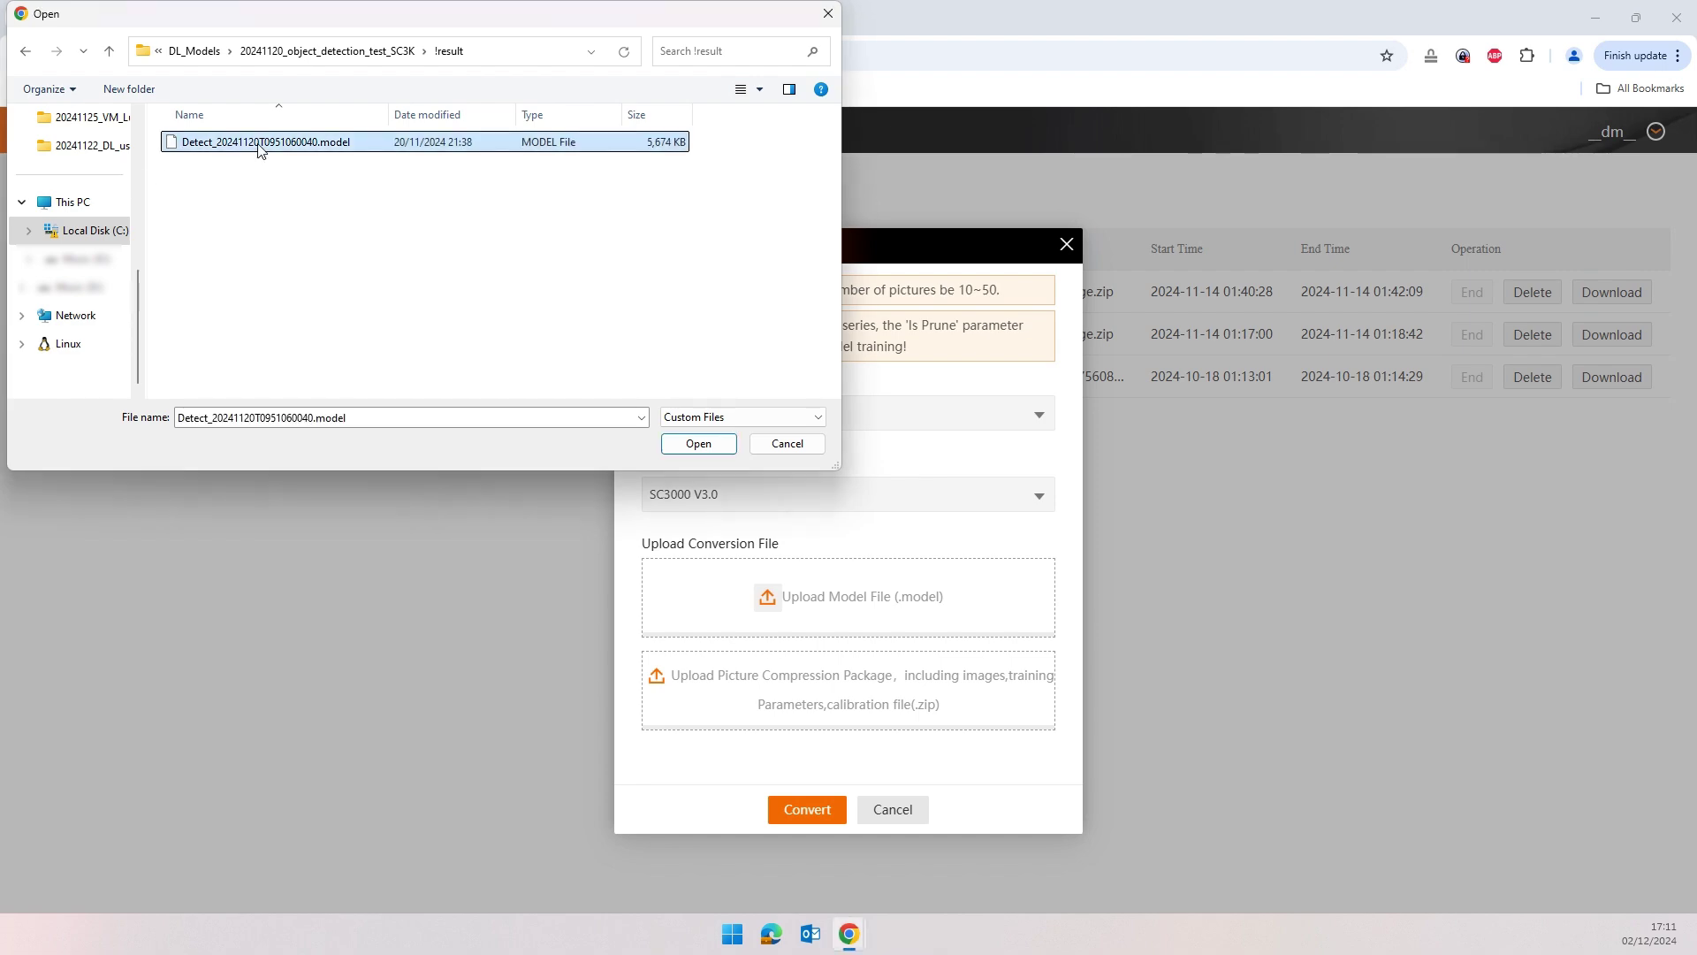
left_click(699, 443)
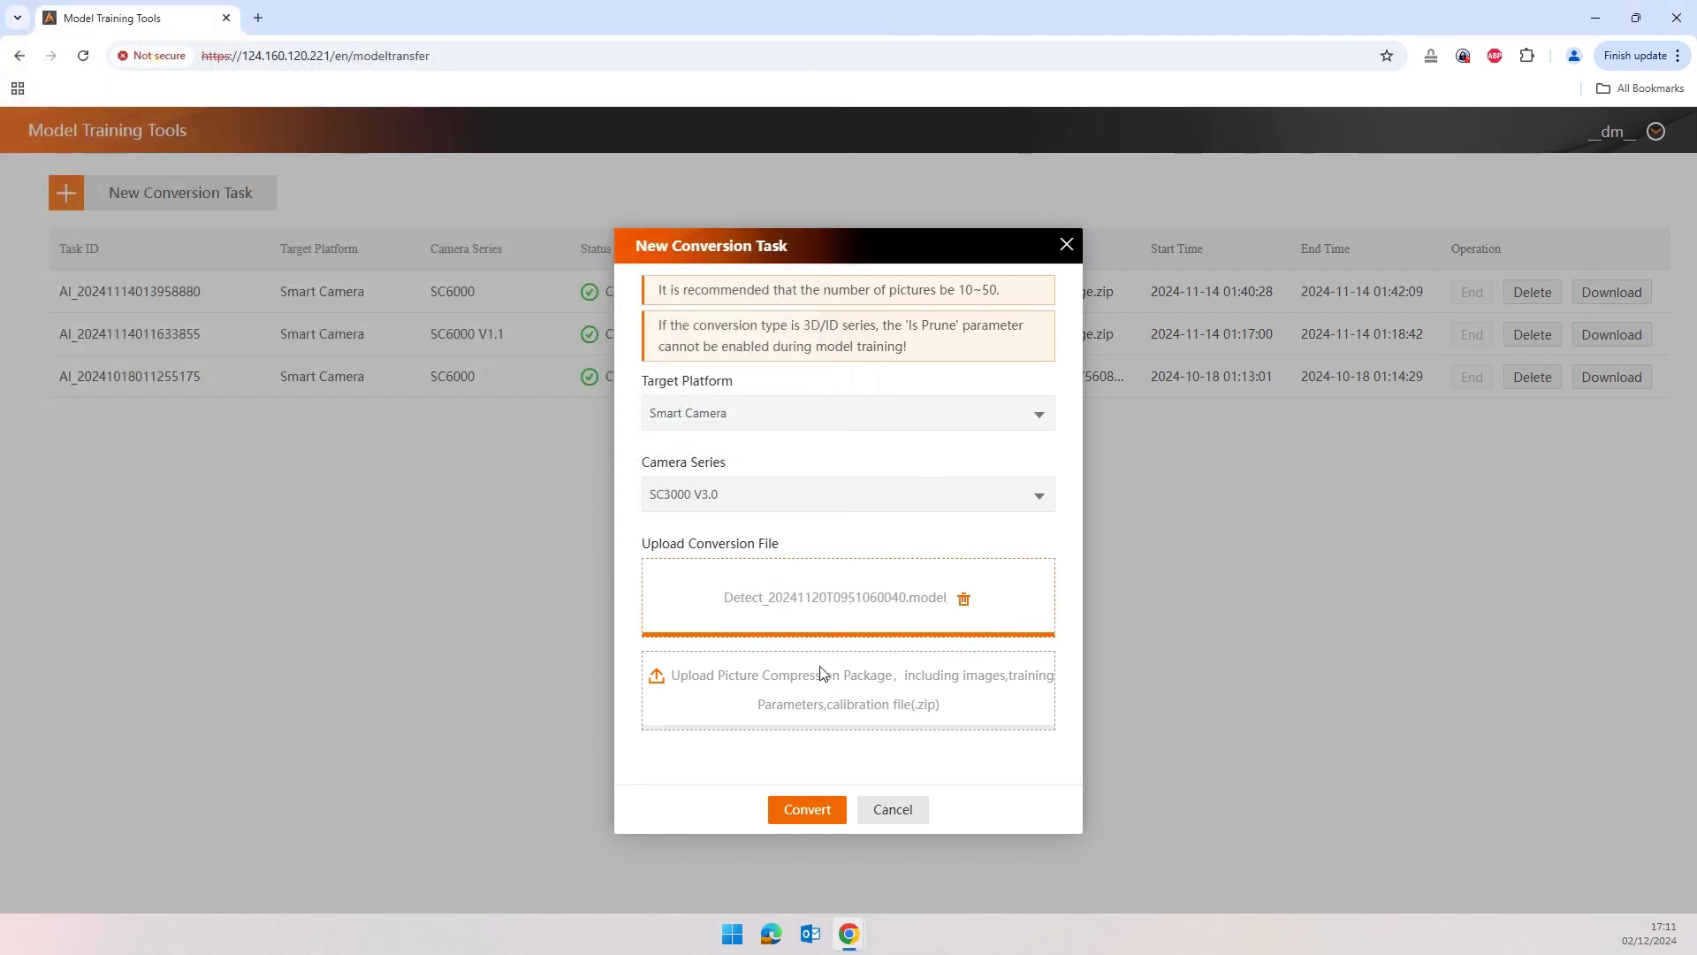
left_click(89, 584)
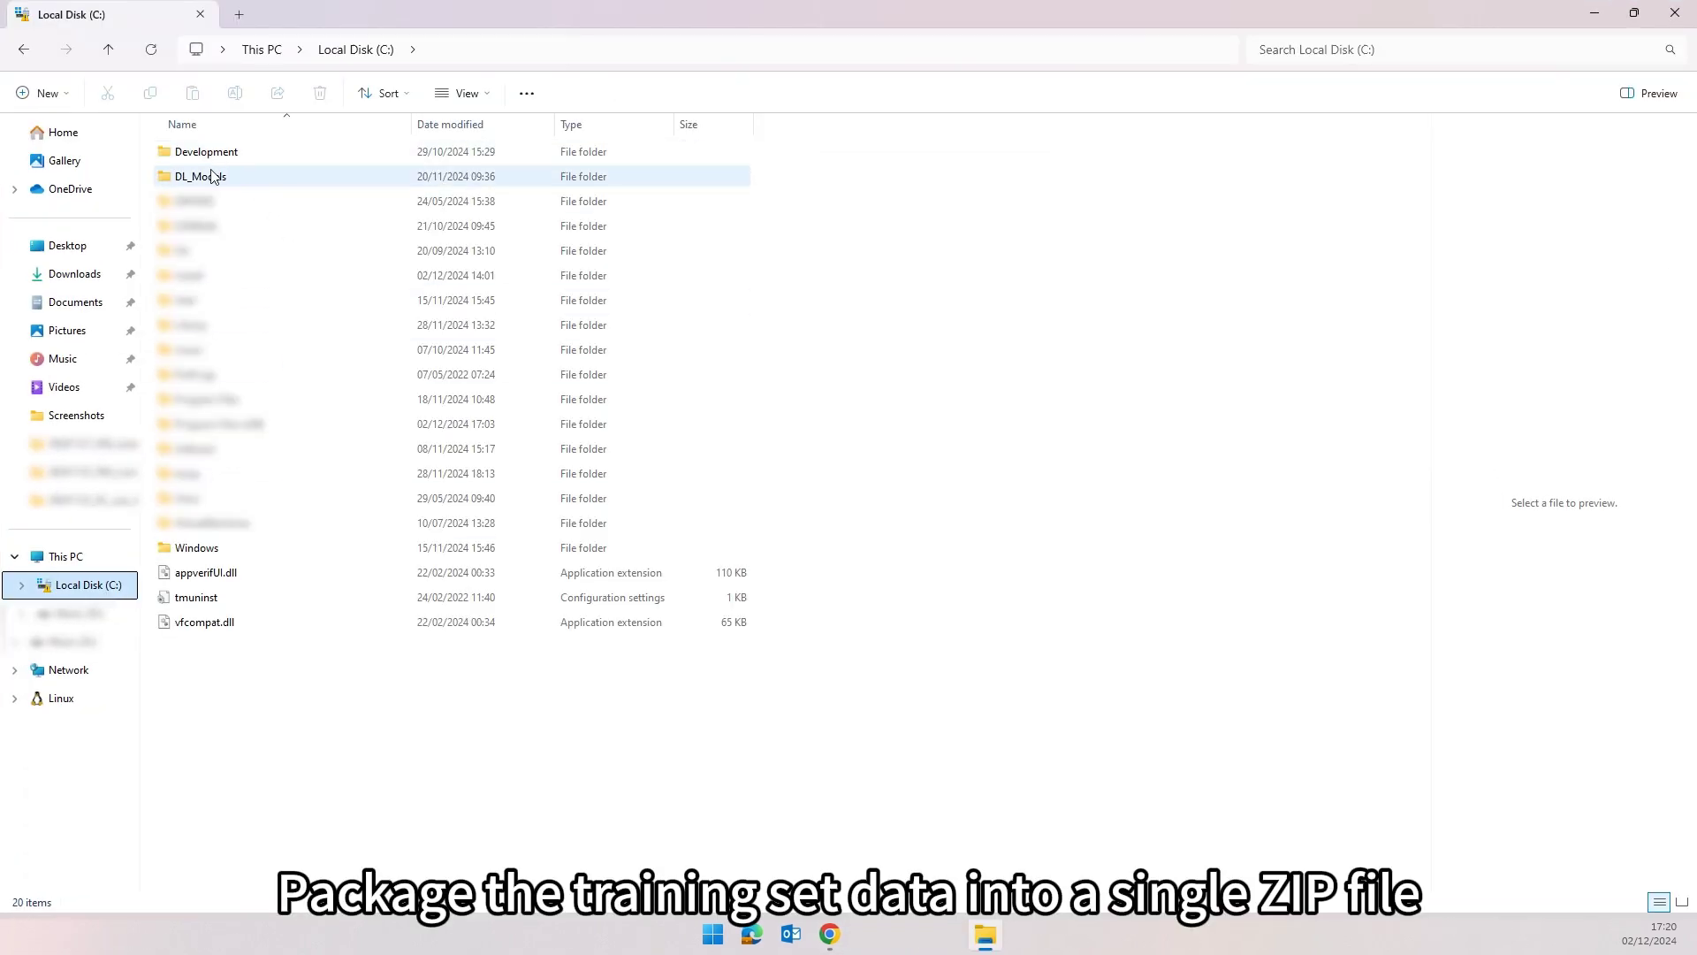
Zip the training images and data files in 20241120_object_detection_test_SC3K as Model_TrainingData
double_click(215, 178)
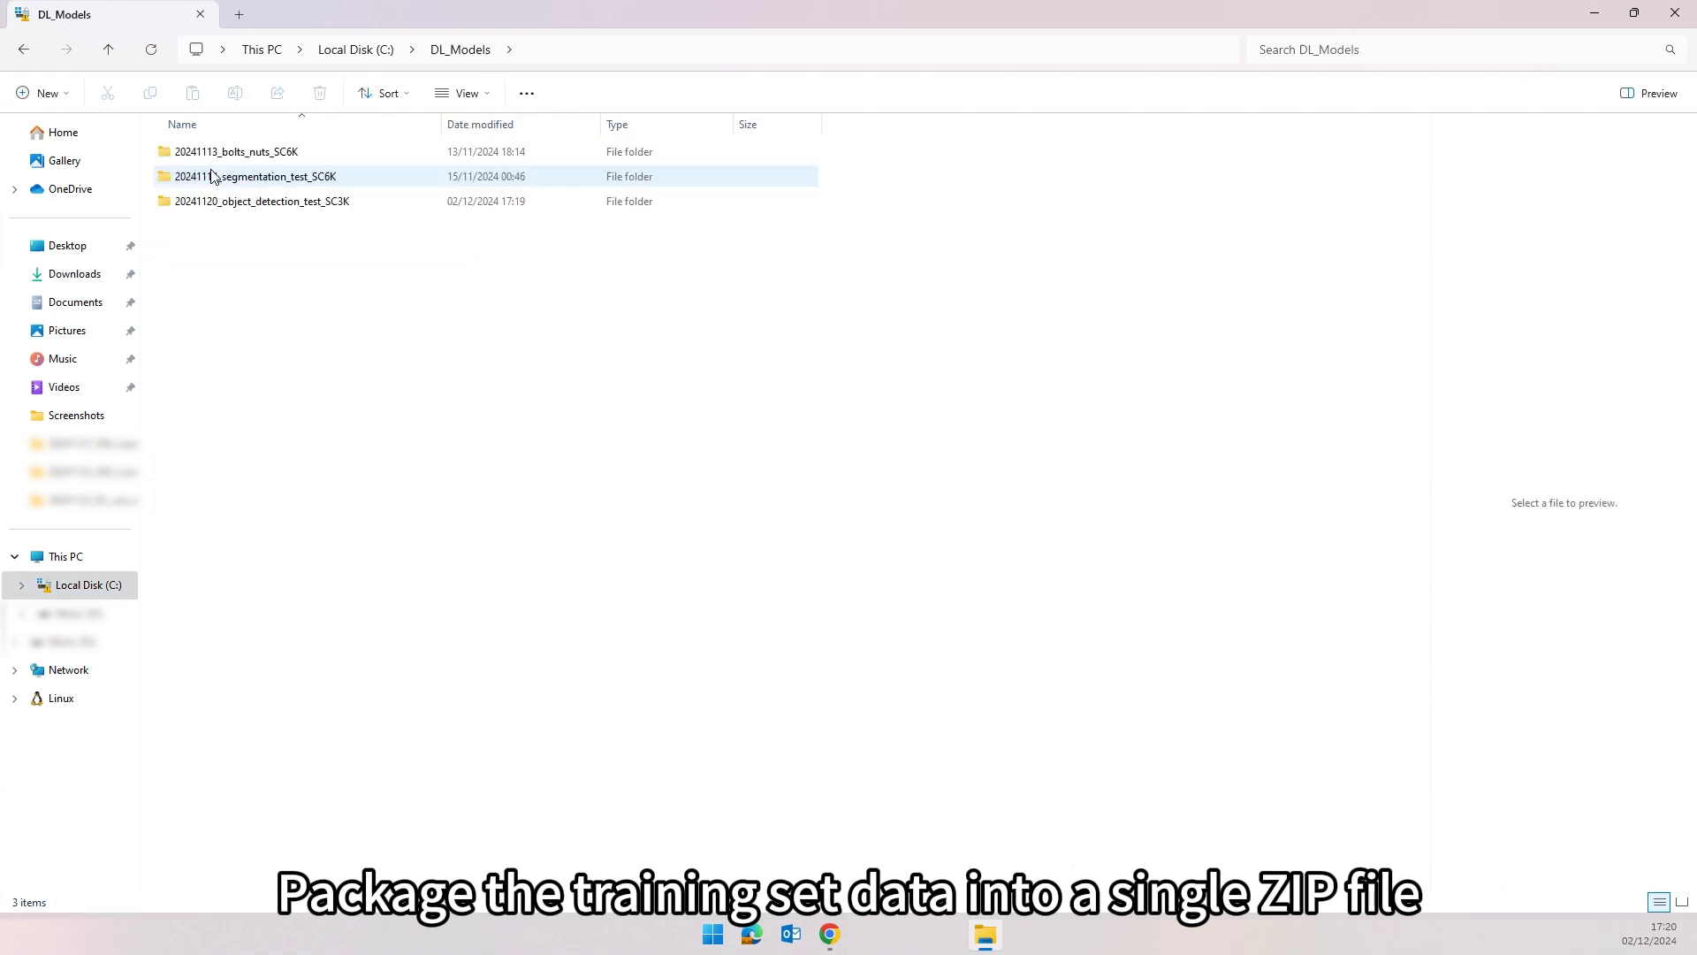
double_click(256, 202)
left_click(694, 187)
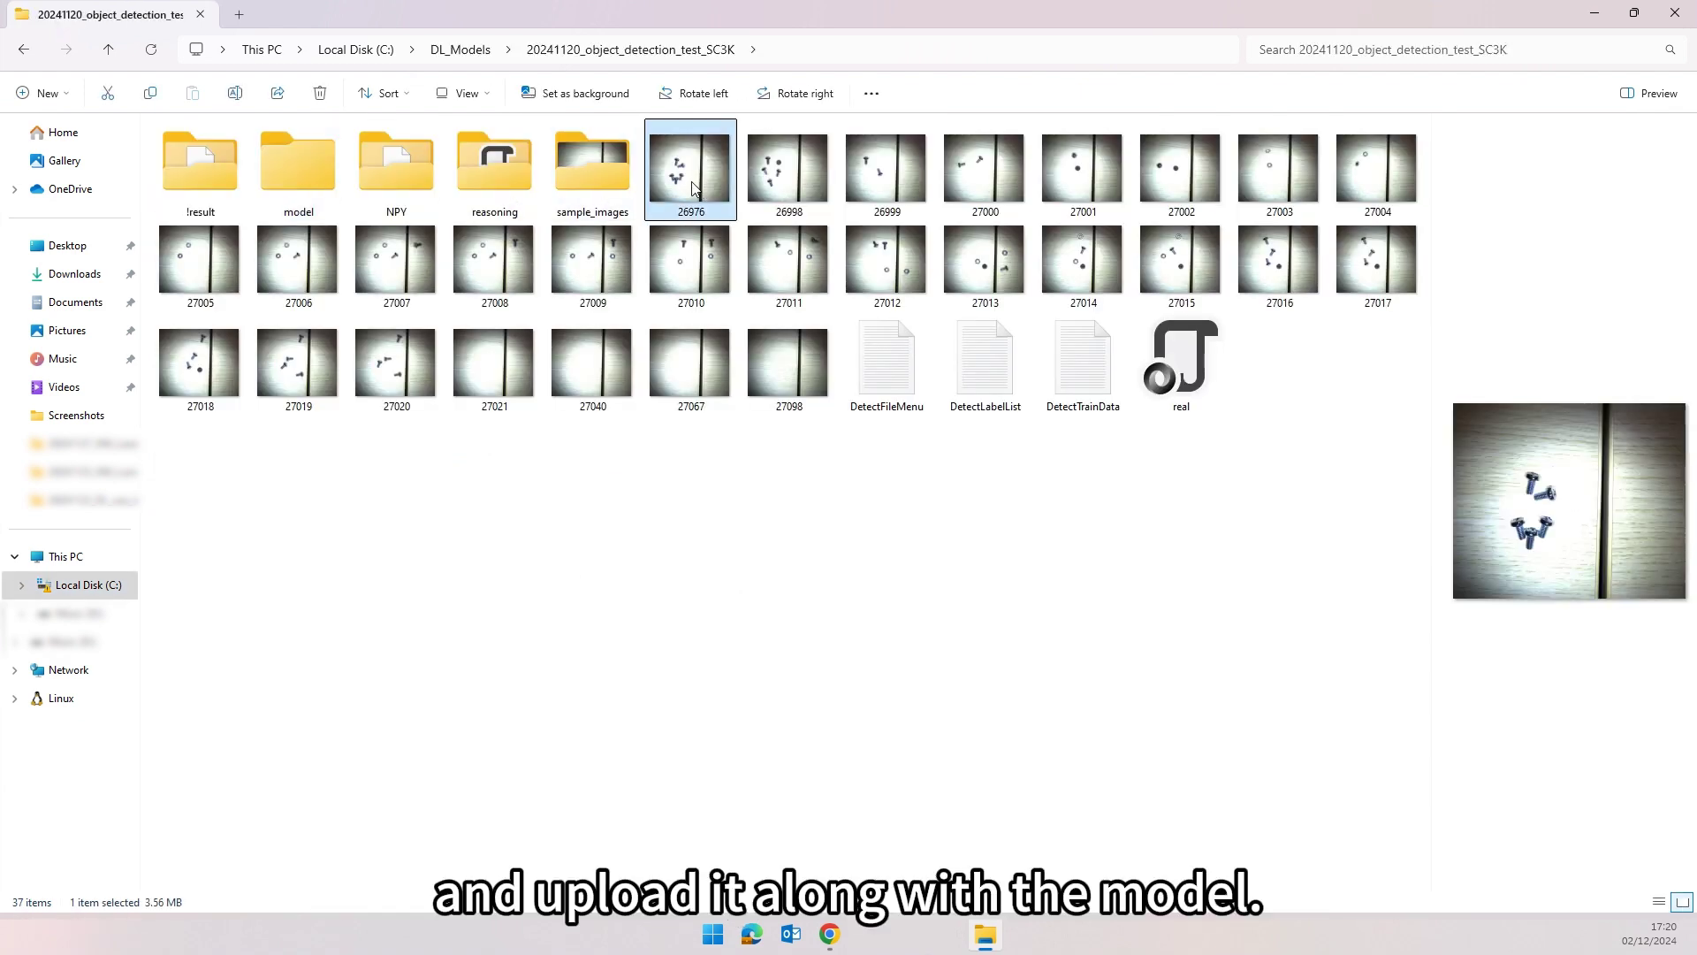
left_click(1191, 353, "shift")
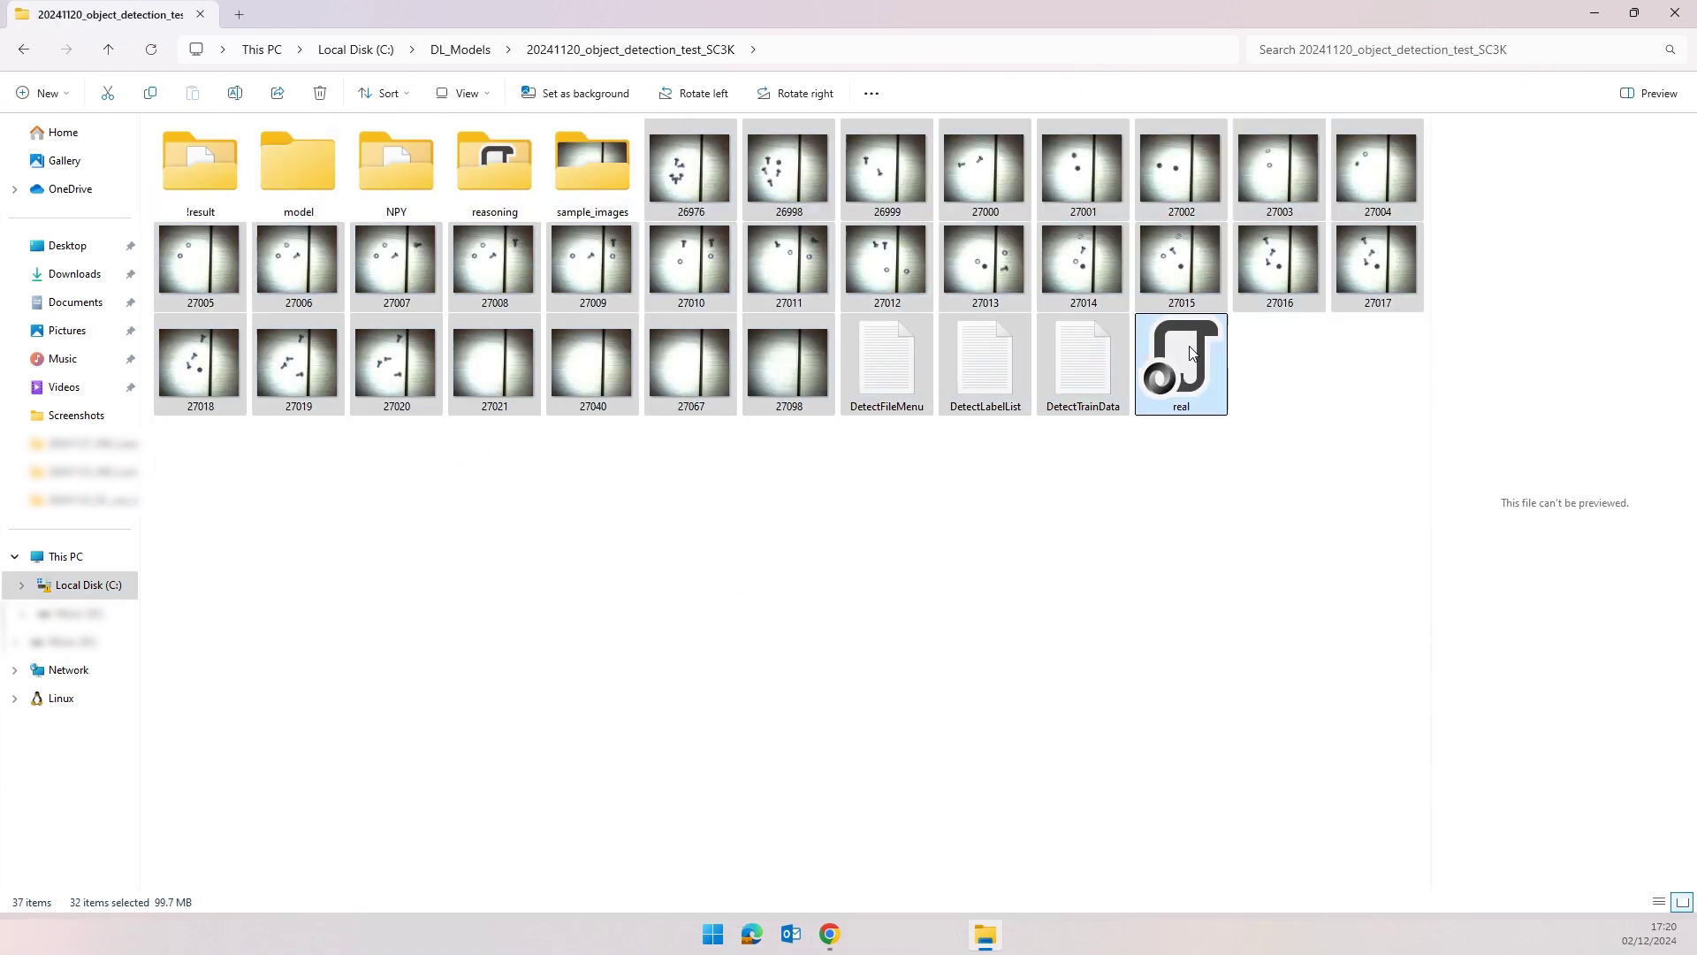
right_click(1191, 353)
mouse_move(1309, 461)
left_click(1507, 467)
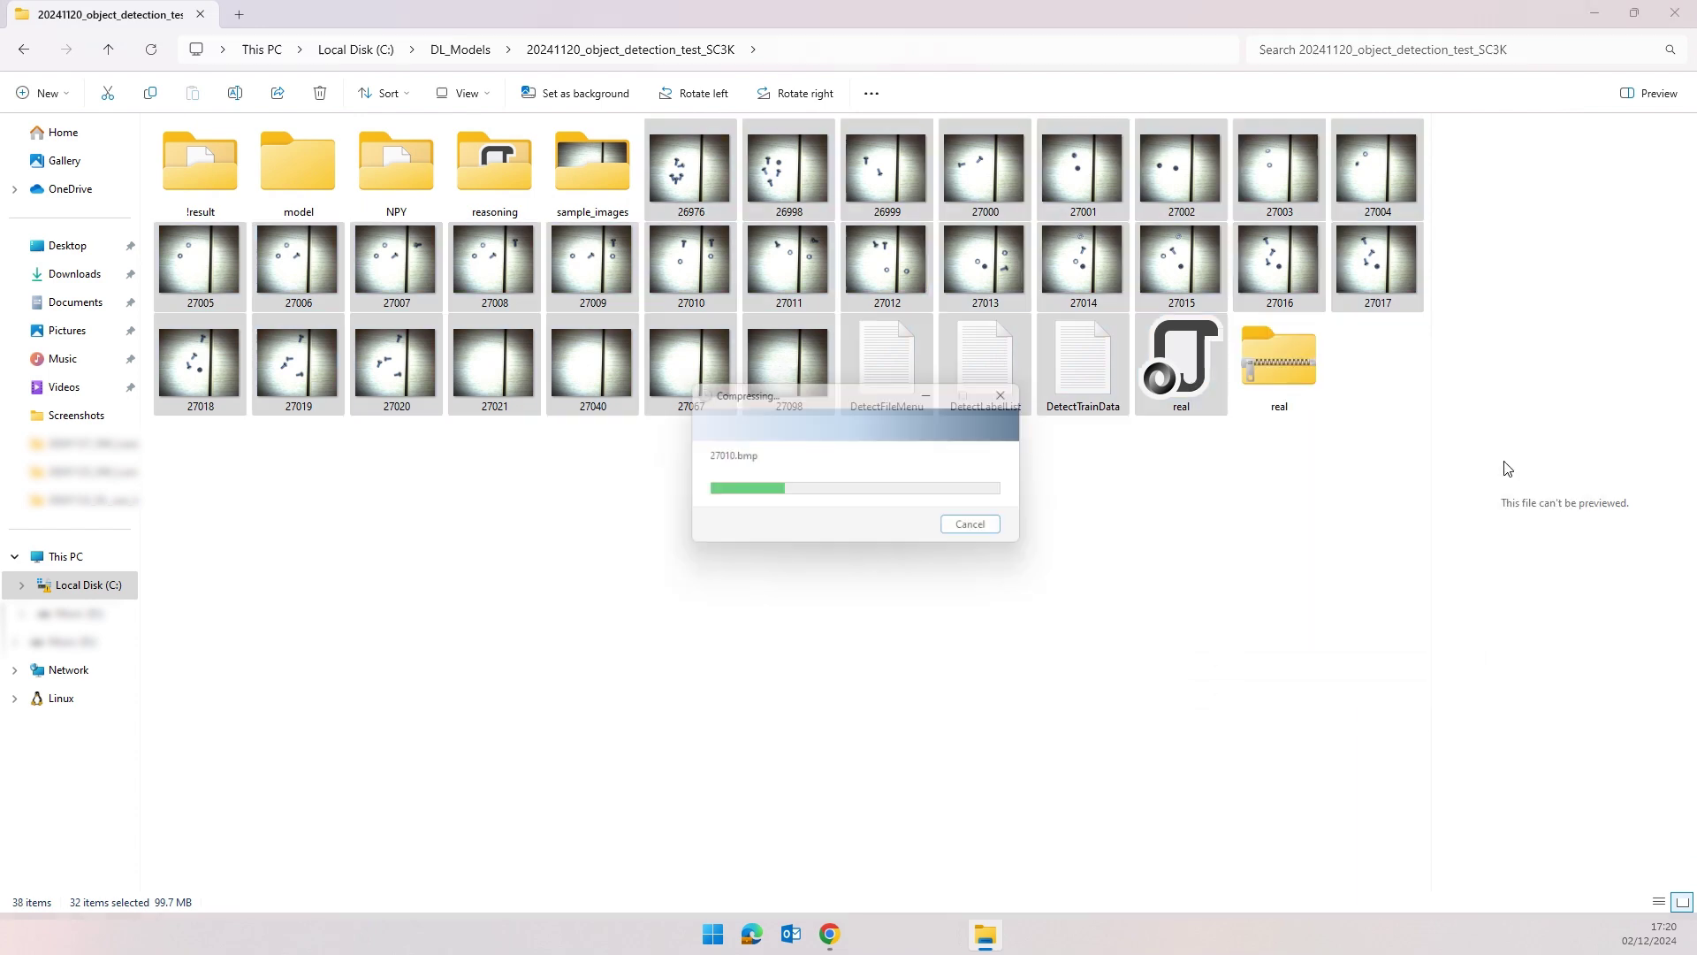
type("Model_TrainingData")
key("Return")
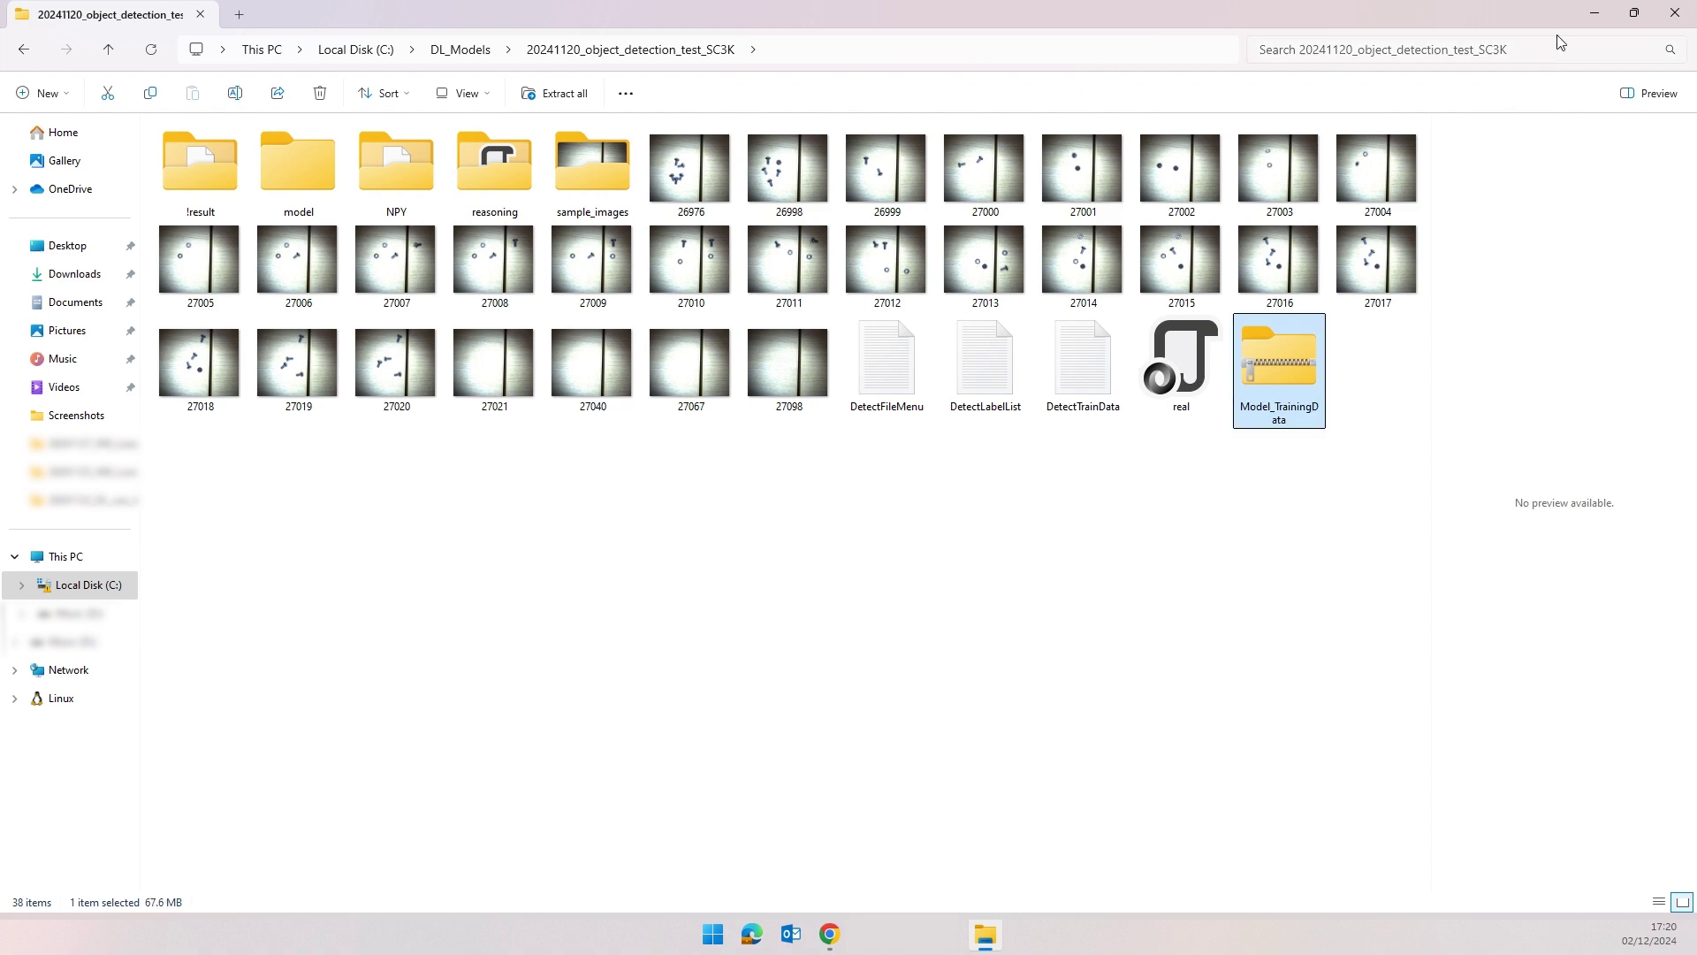
Attach Model_TrainingData.zip as the conversion task's picture compression package
left_click(1596, 14)
left_click(655, 681)
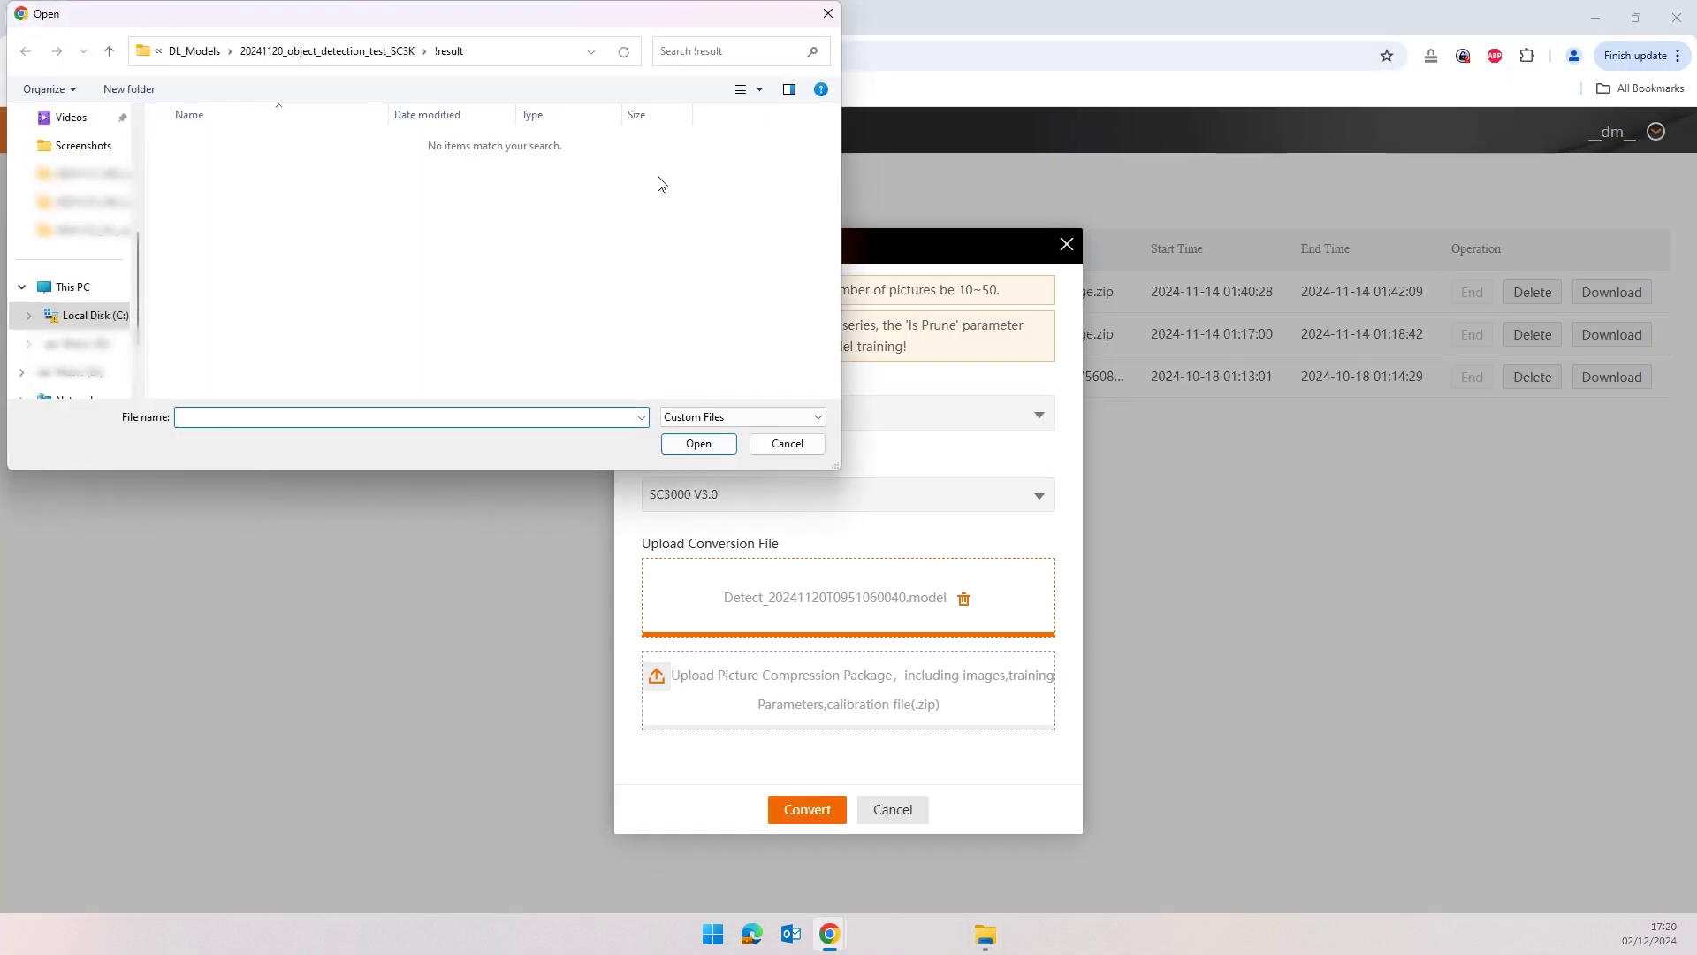
left_click(402, 52)
left_click(678, 169)
left_click(698, 442)
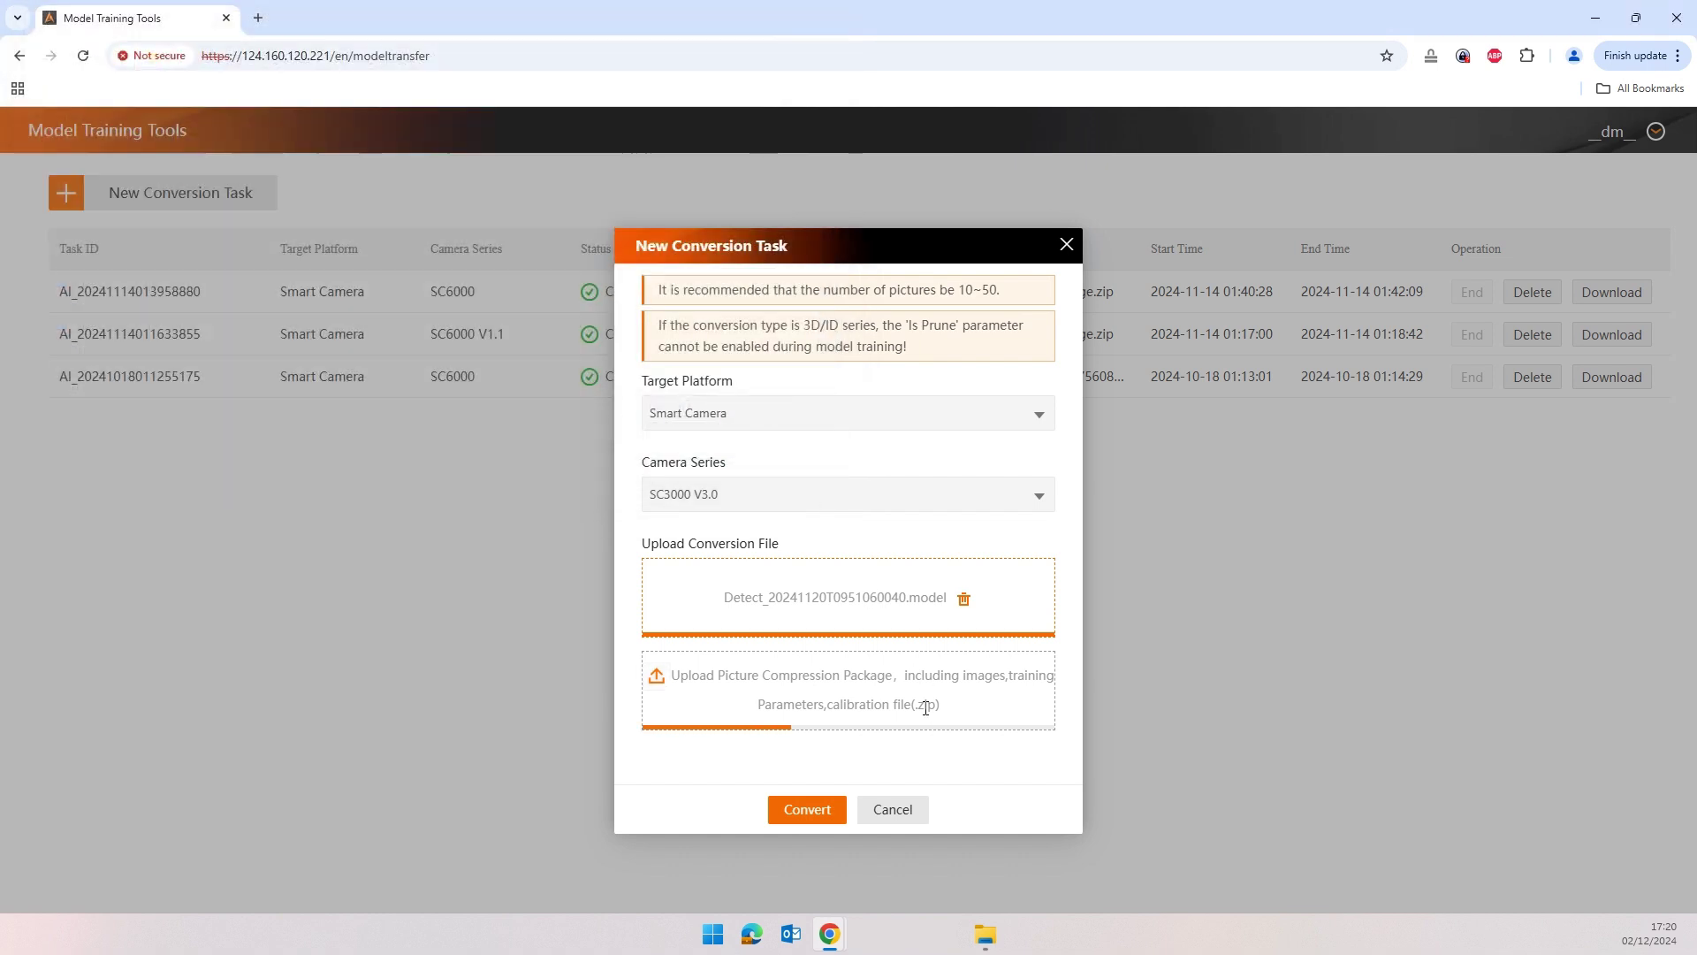
Submit the conversion and download the converted SC3000 V3.0 model
left_click(800, 809)
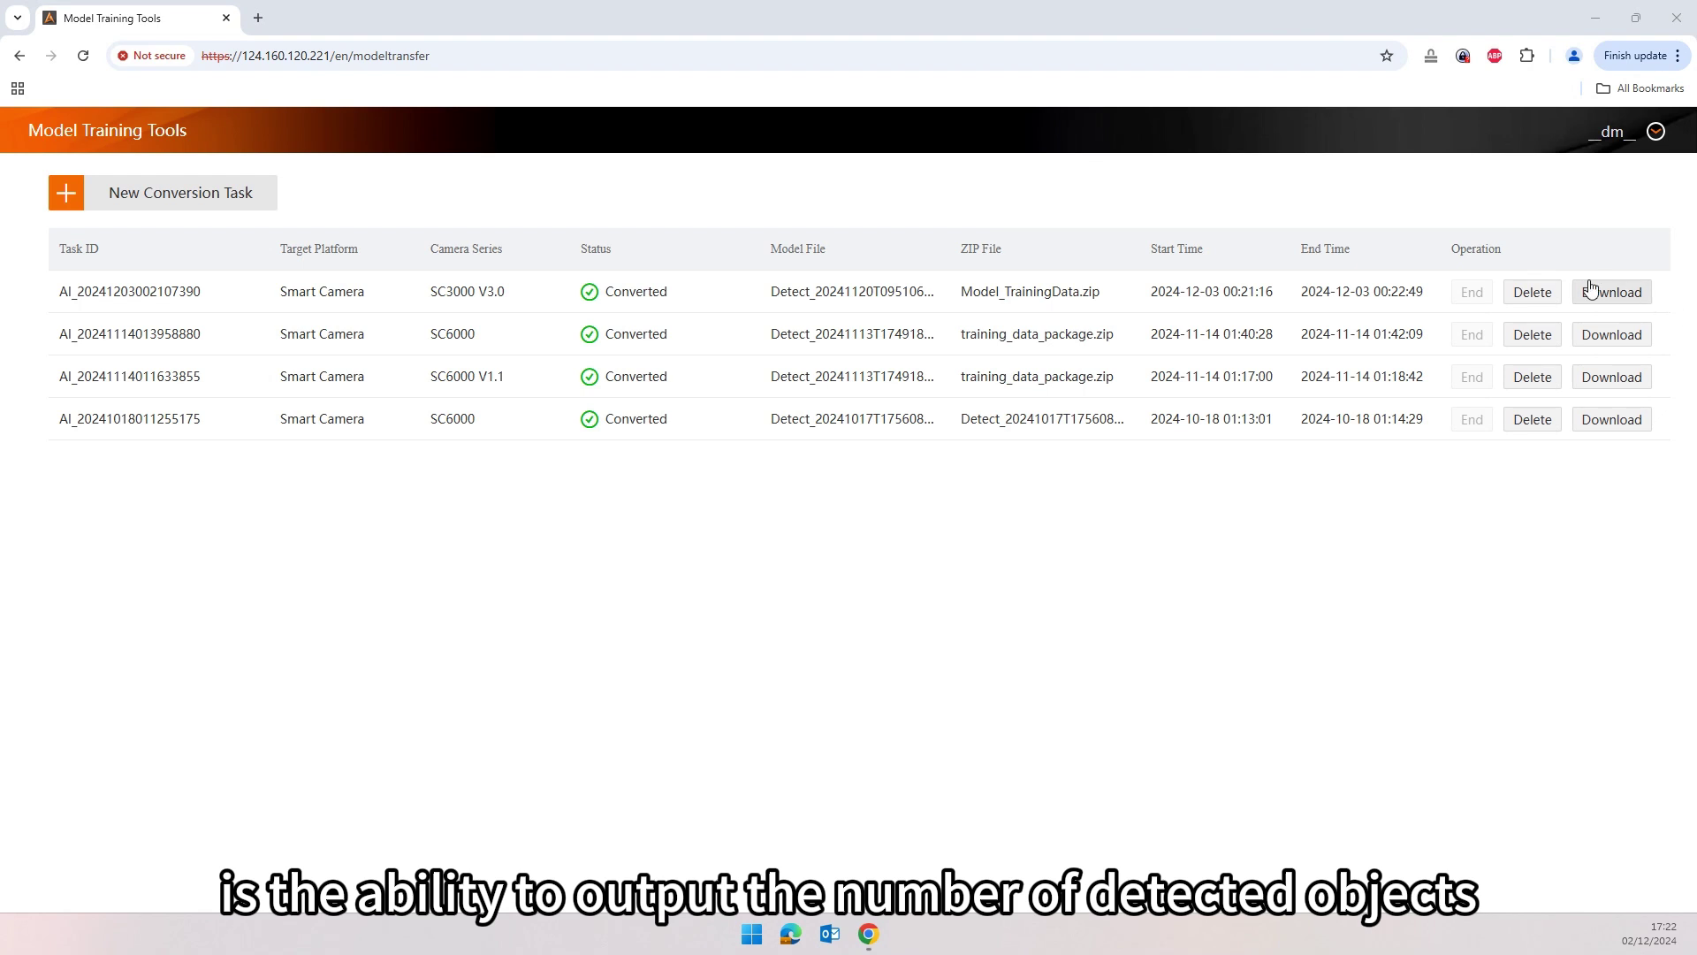
double_click(637, 292)
left_click(718, 295)
left_click(1614, 294)
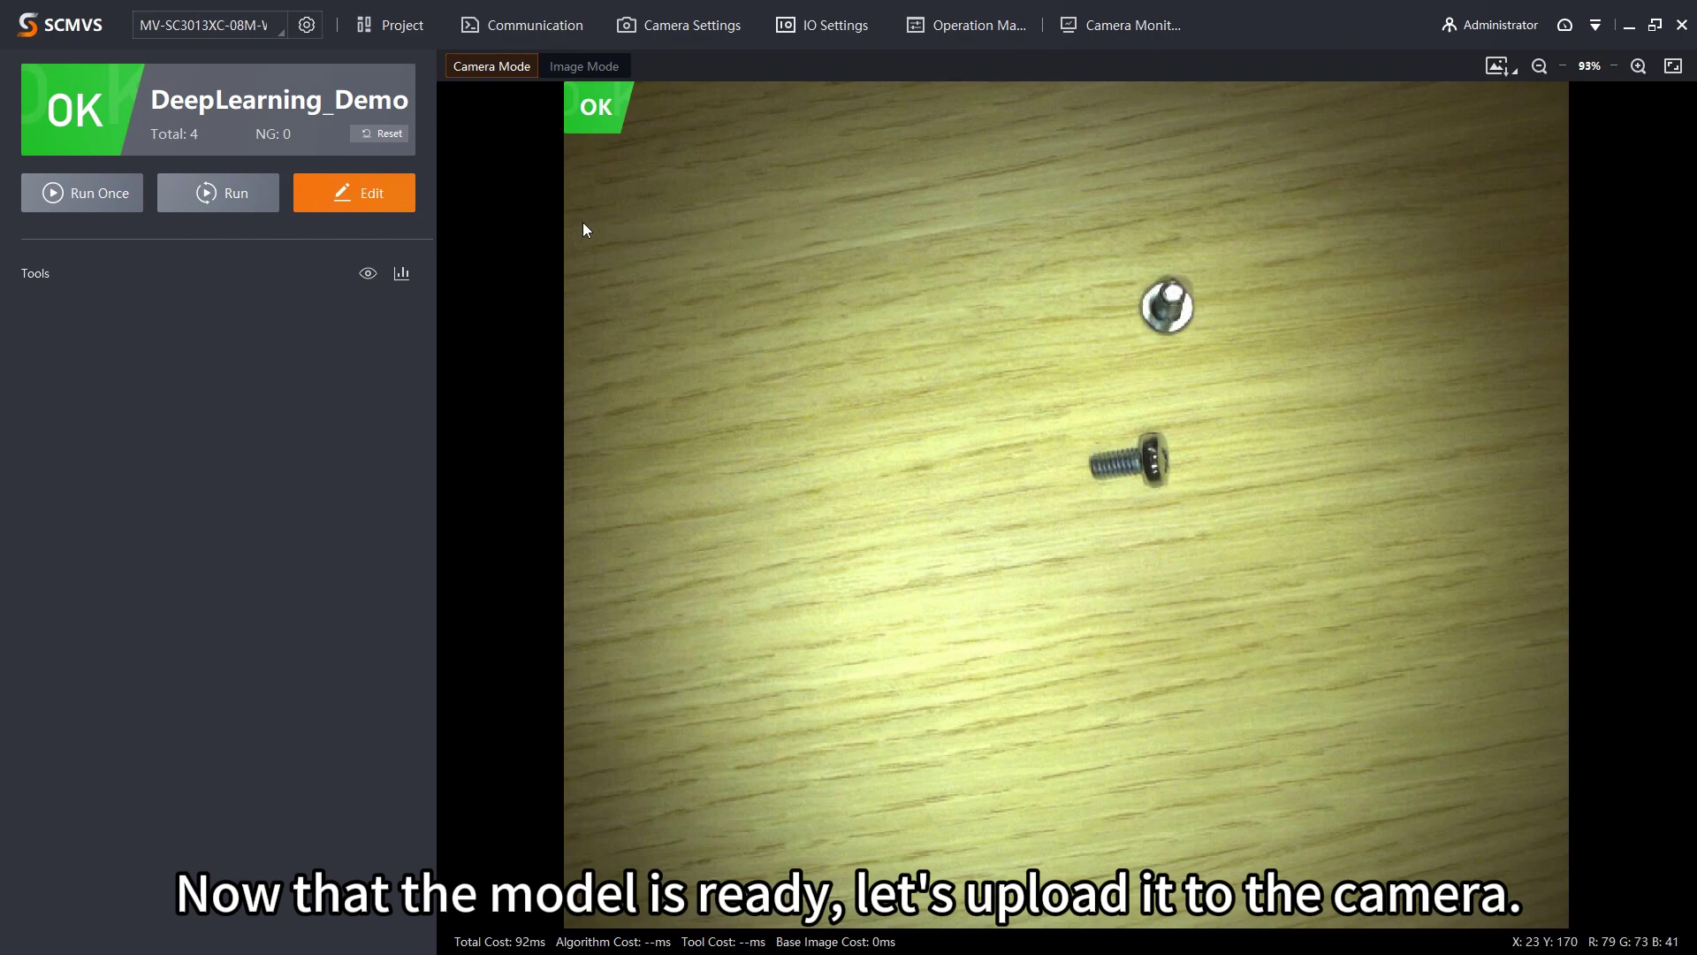
Edit DeepLearning_Demo and add a DL Object Detection tool from the Deep Learning tools
left_click(363, 189)
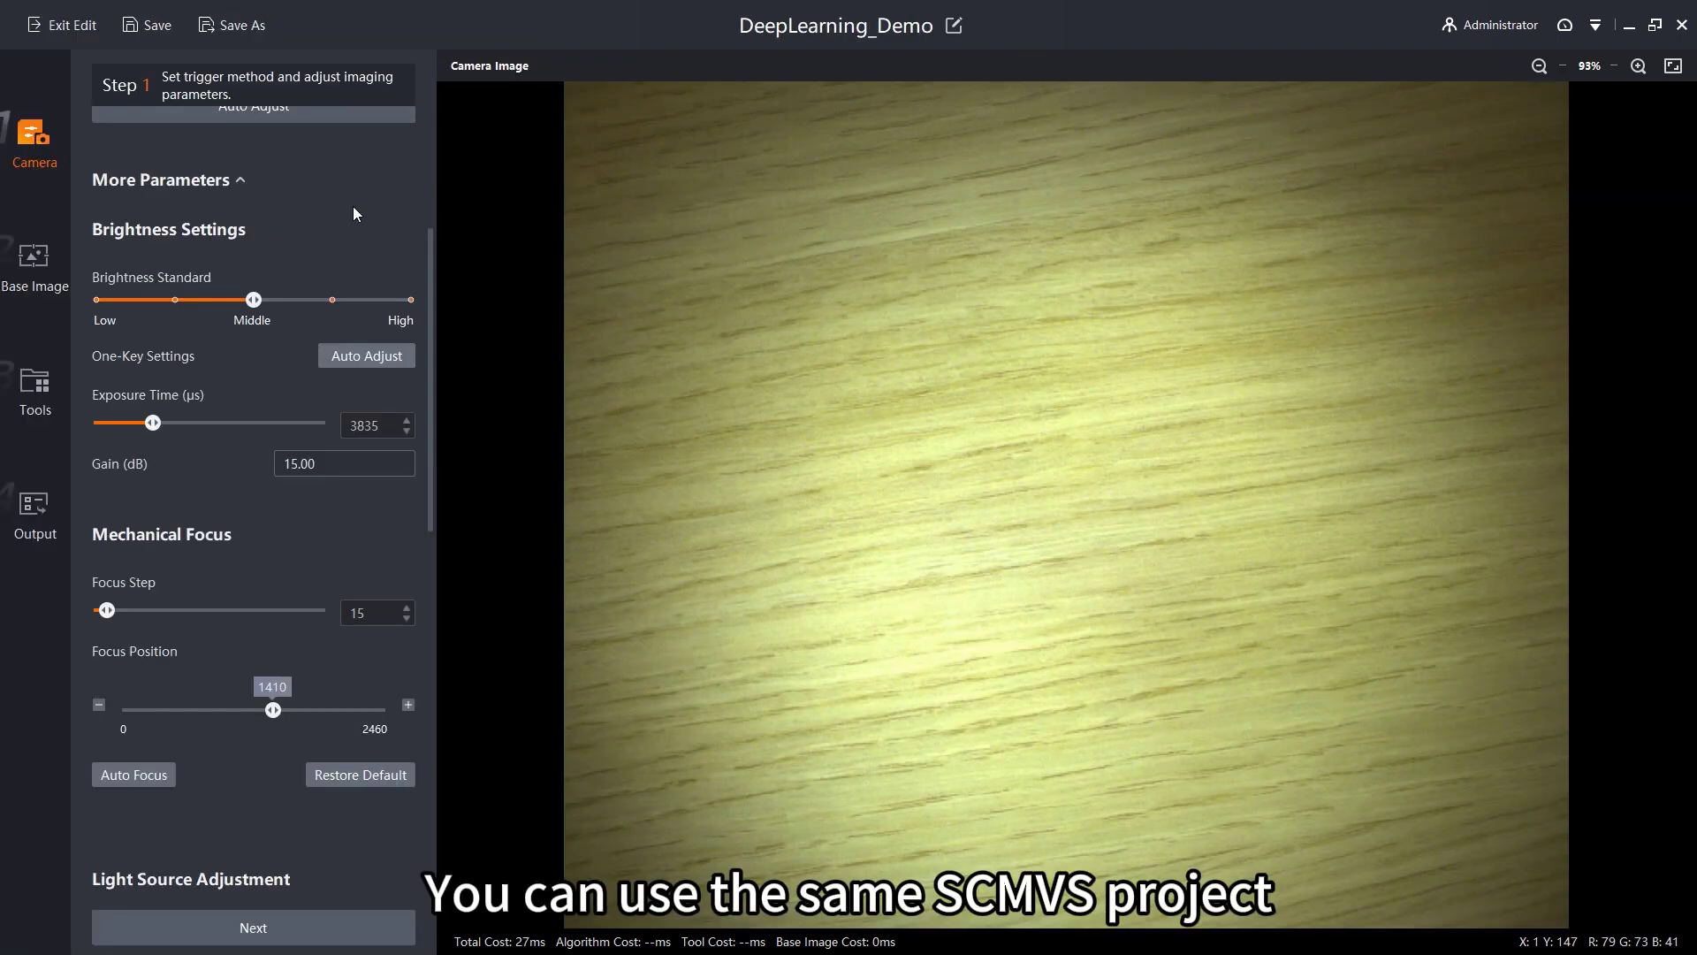
left_click(41, 390)
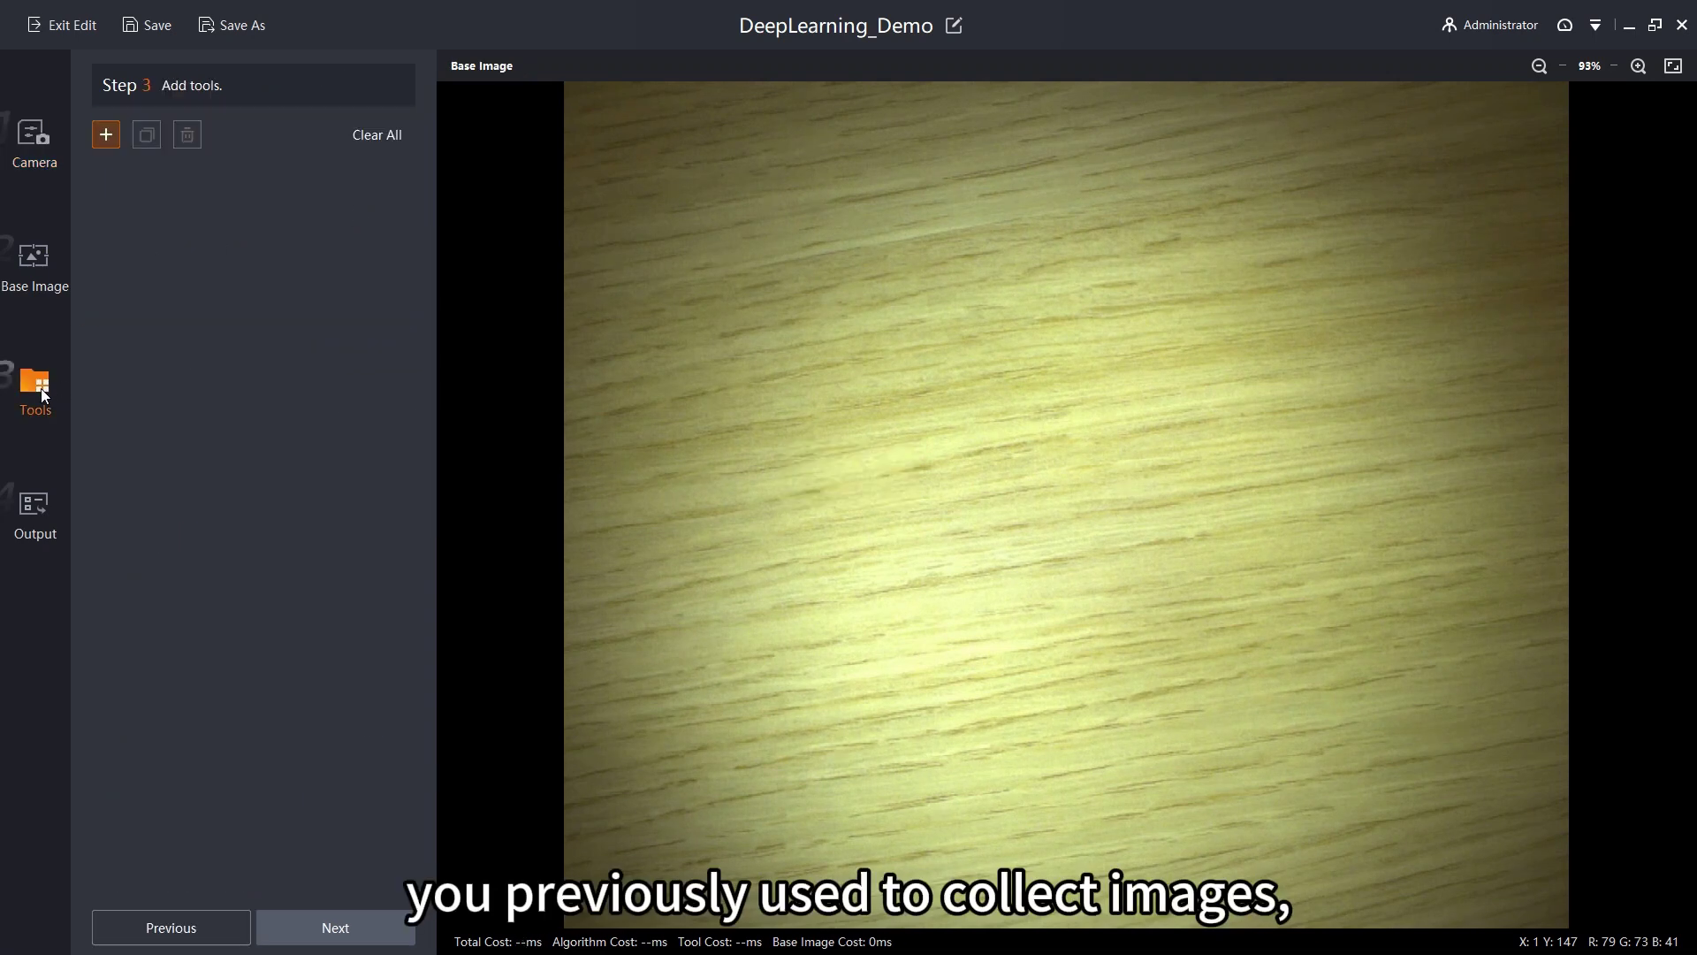
left_click(109, 136)
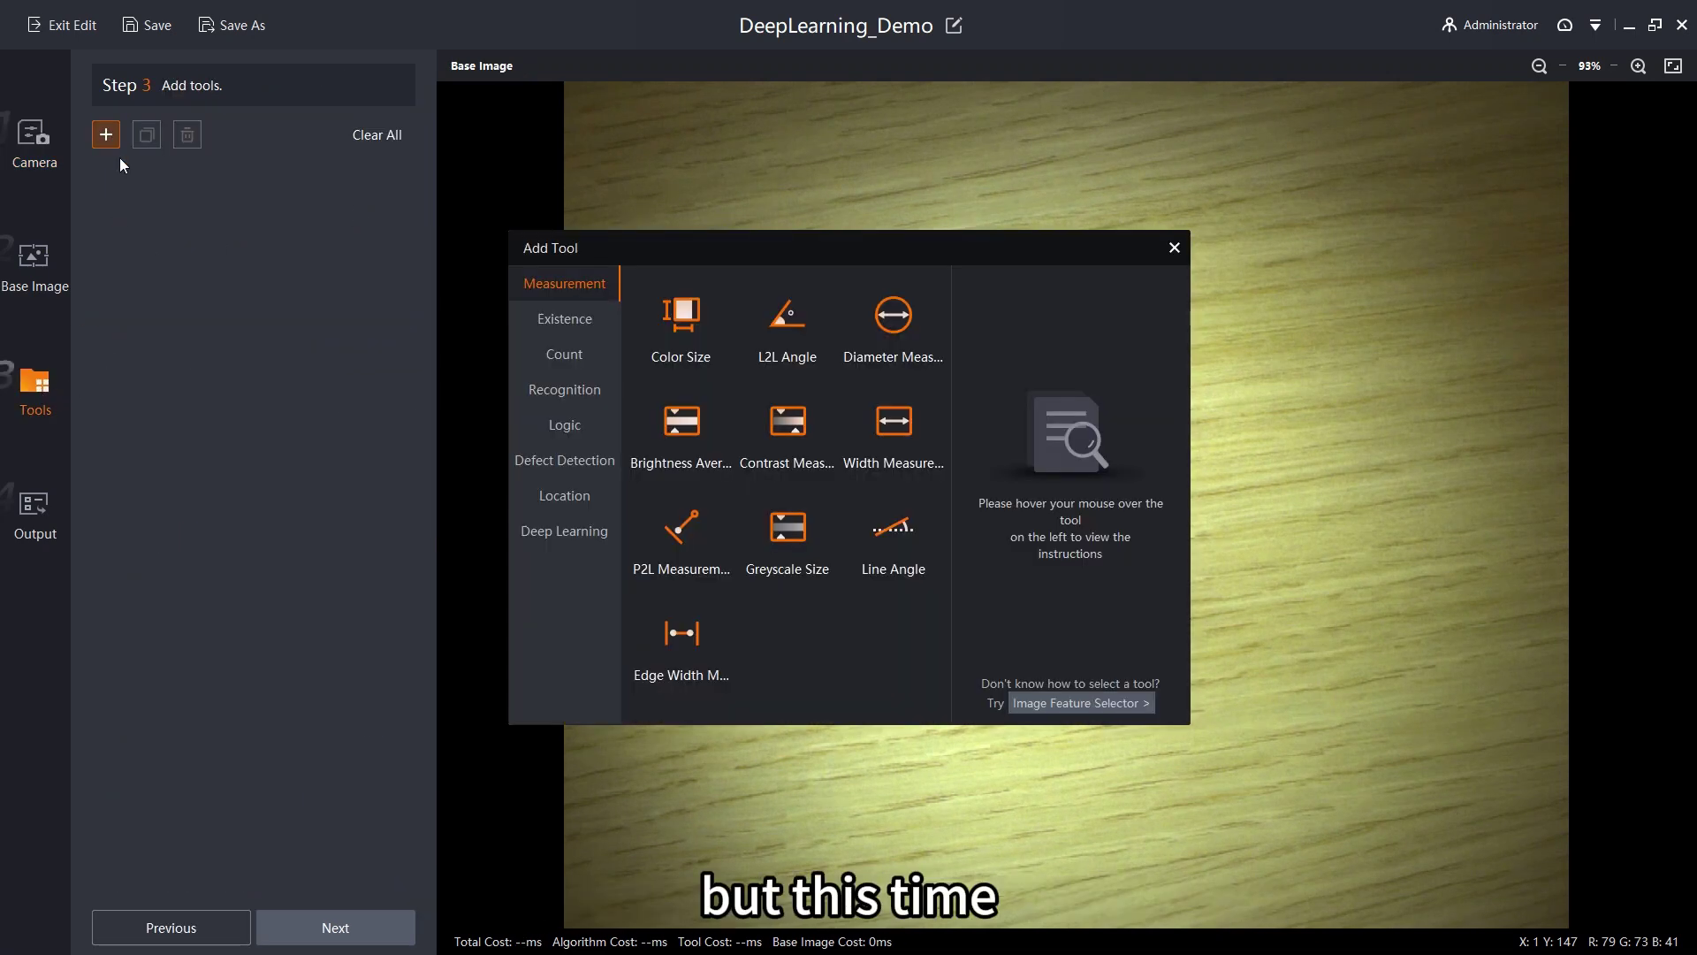
left_click(587, 528)
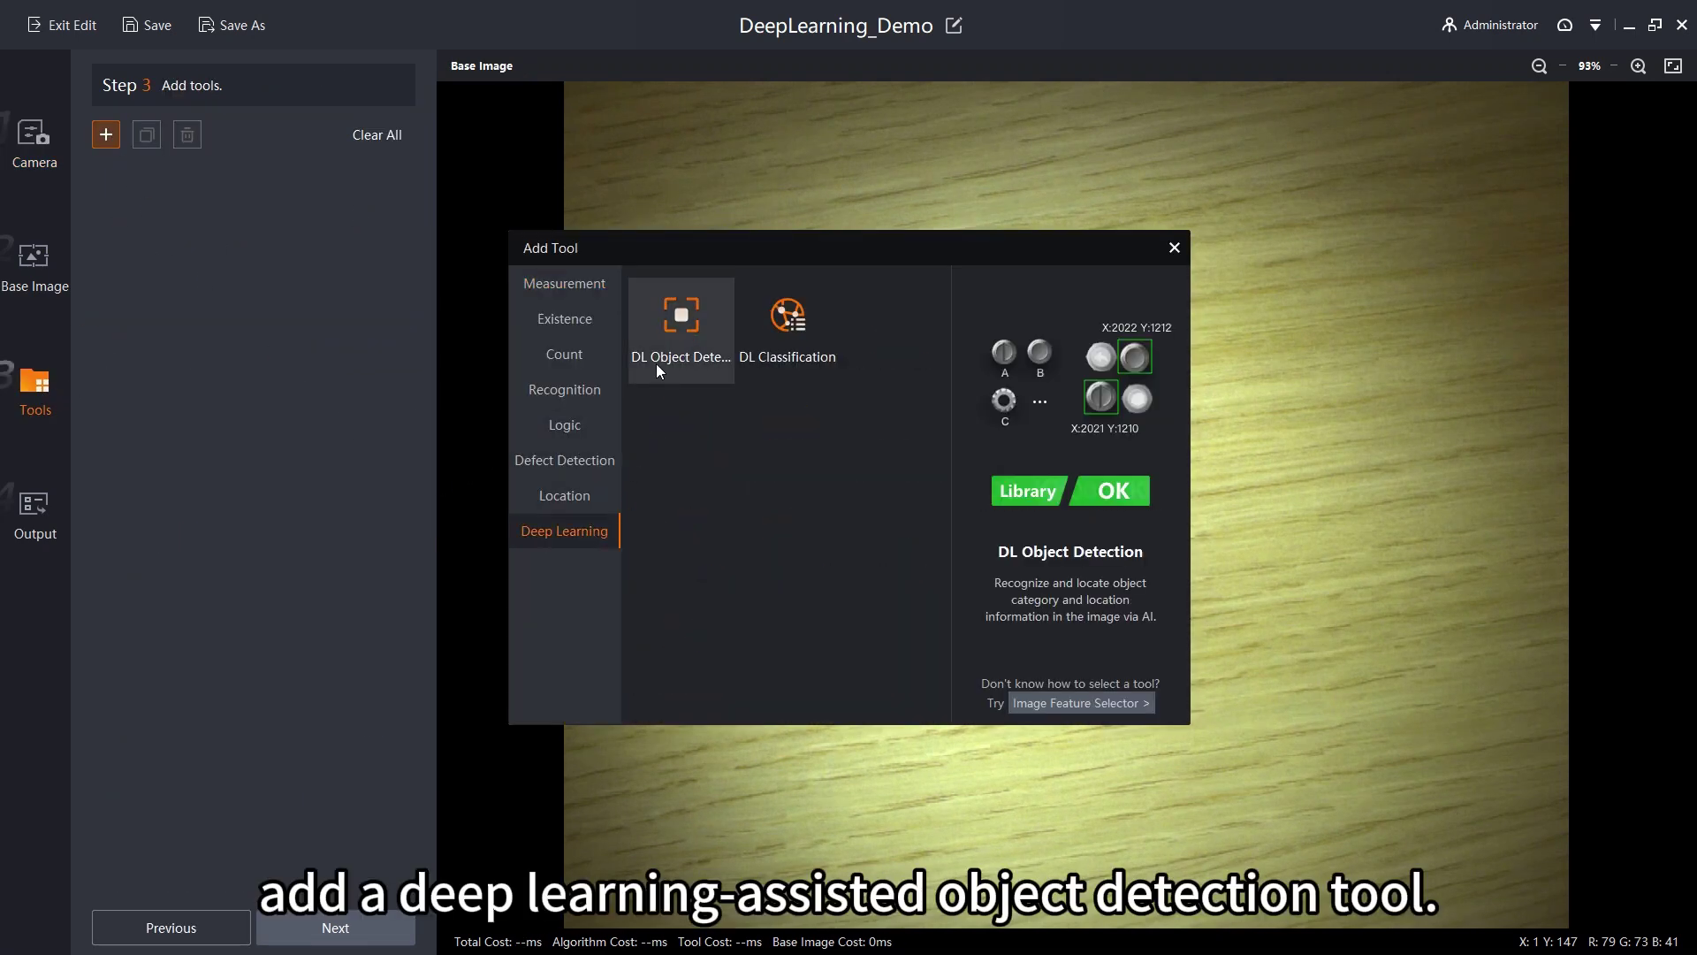
left_click(661, 305)
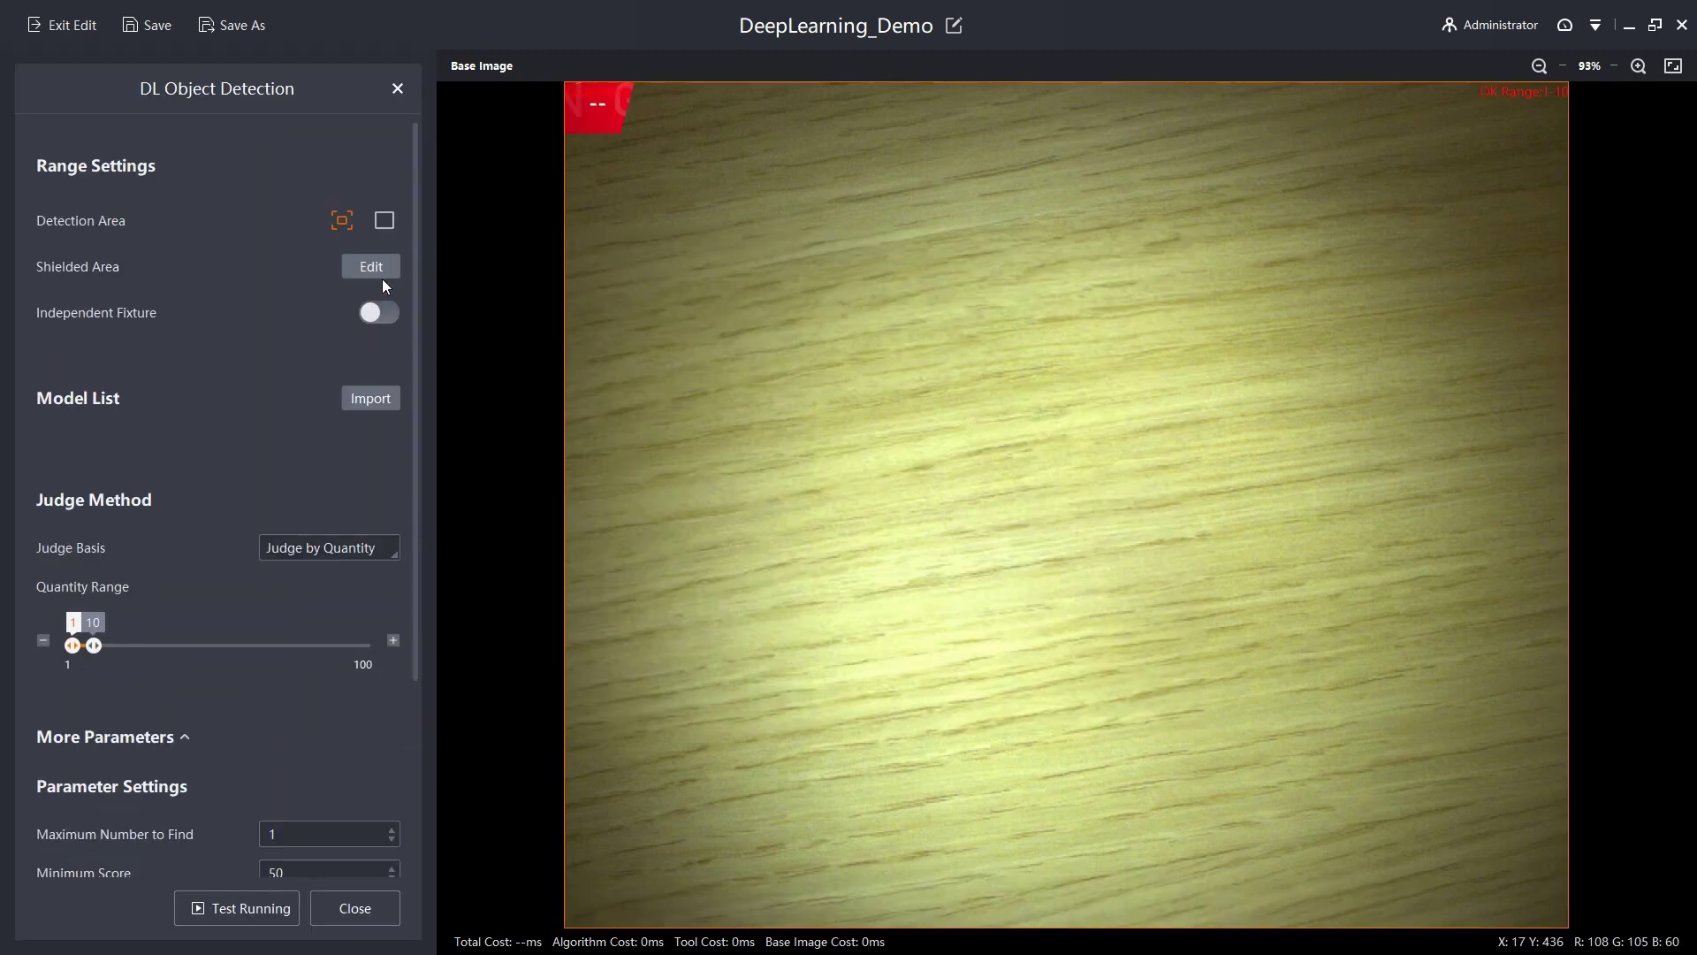
Disable Independent Fixture and import AI_20241203002107390.bin from the project's !result folder
left_click(382, 284)
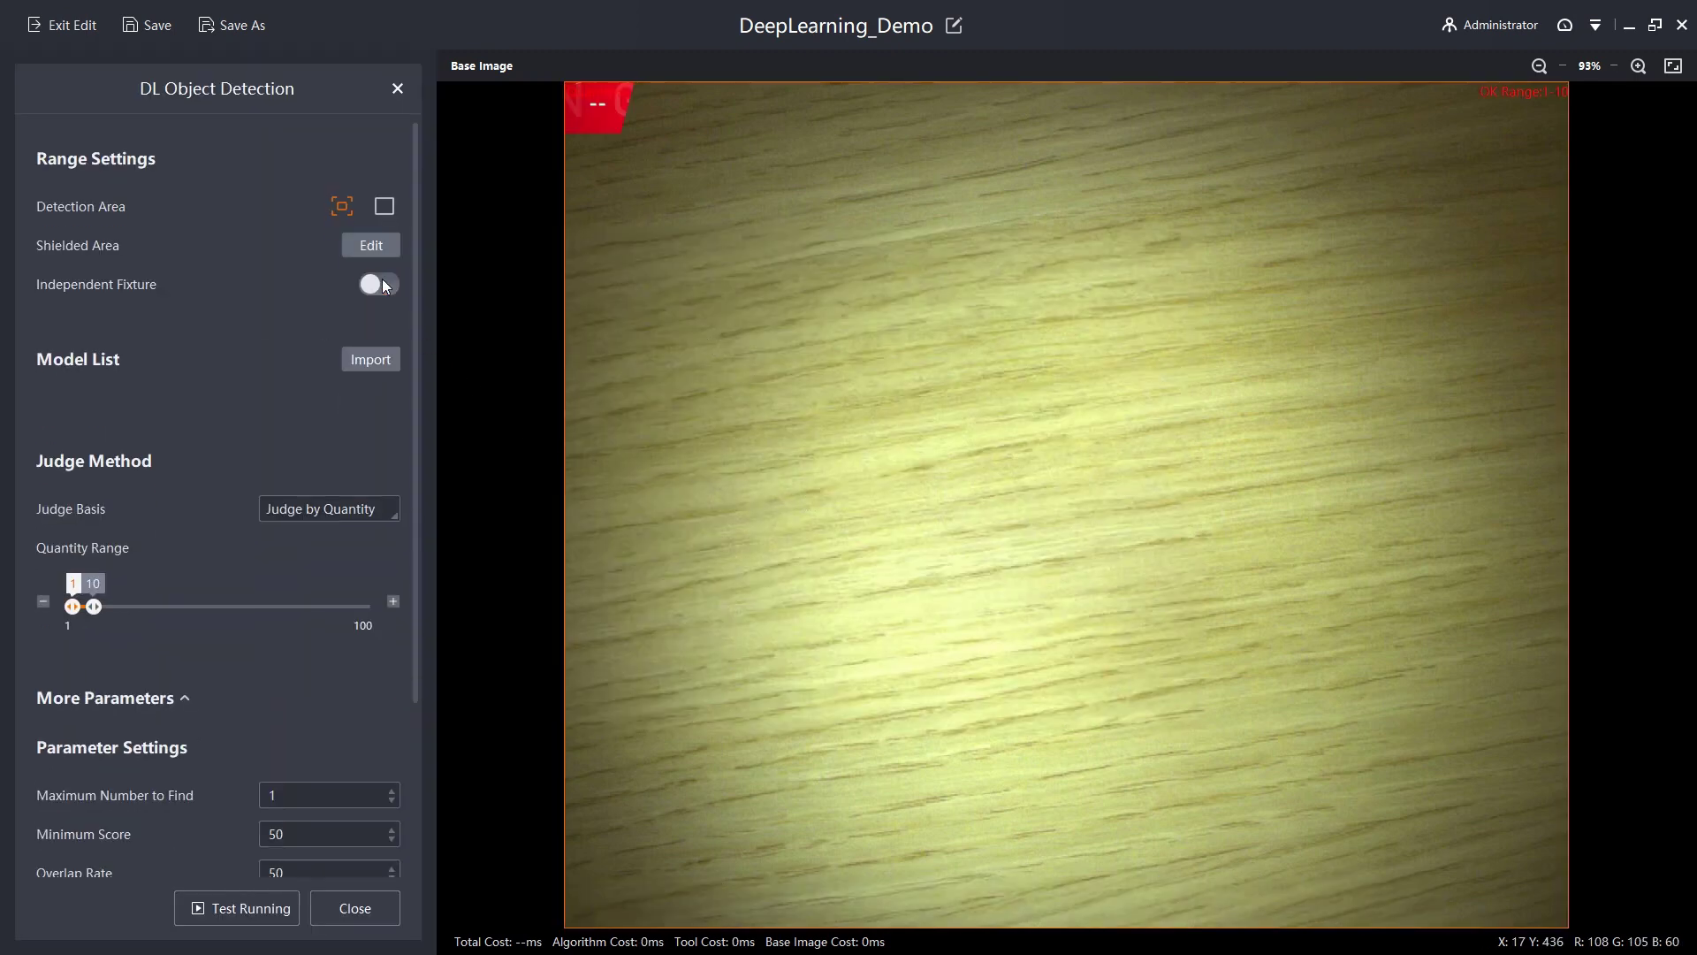
left_click(379, 362)
scroll(139, 234, "down", 10)
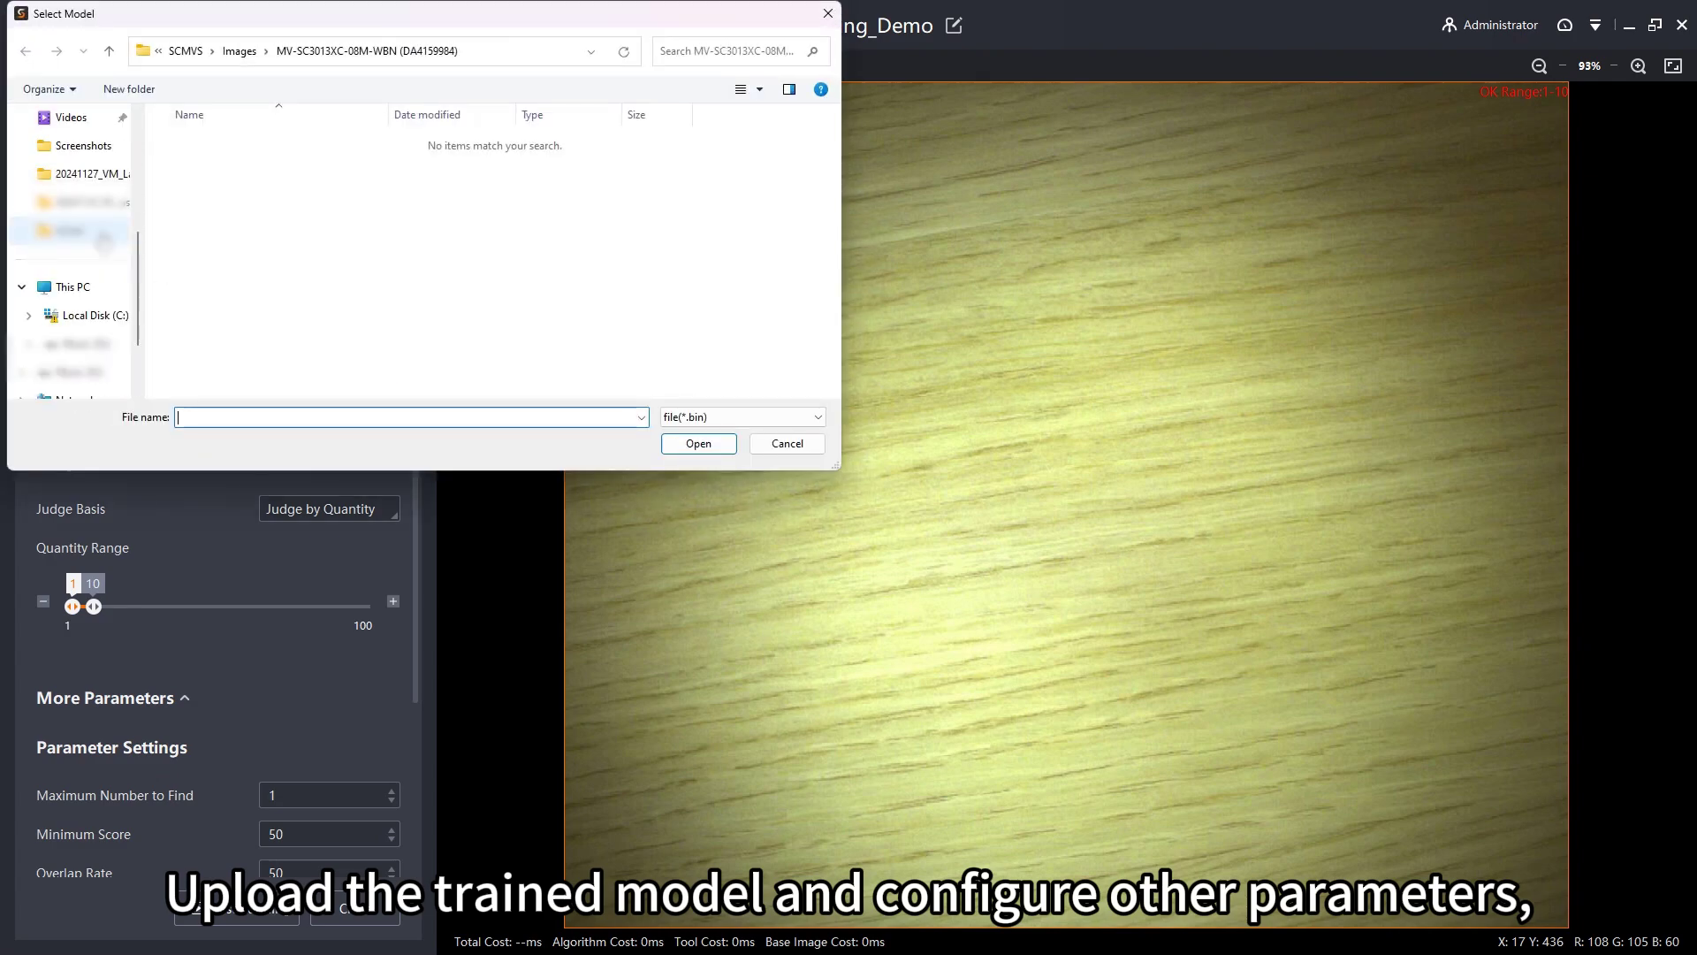
left_click(95, 173)
double_click(269, 191)
double_click(239, 142)
left_click(248, 141)
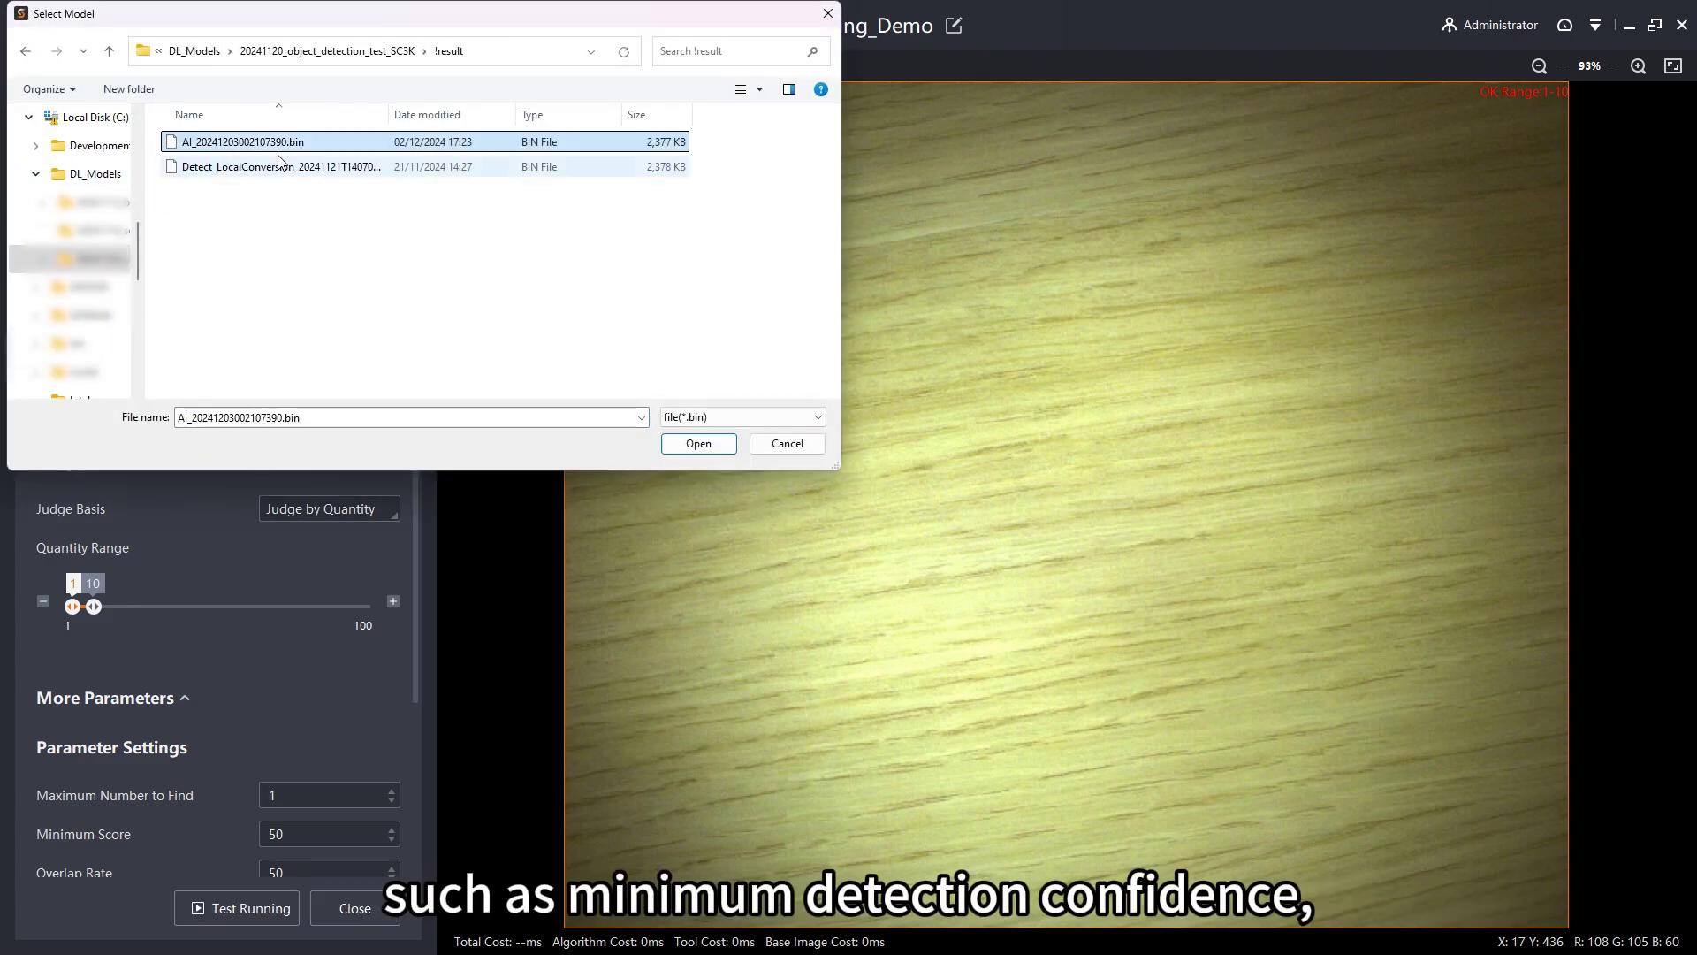
left_click(697, 443)
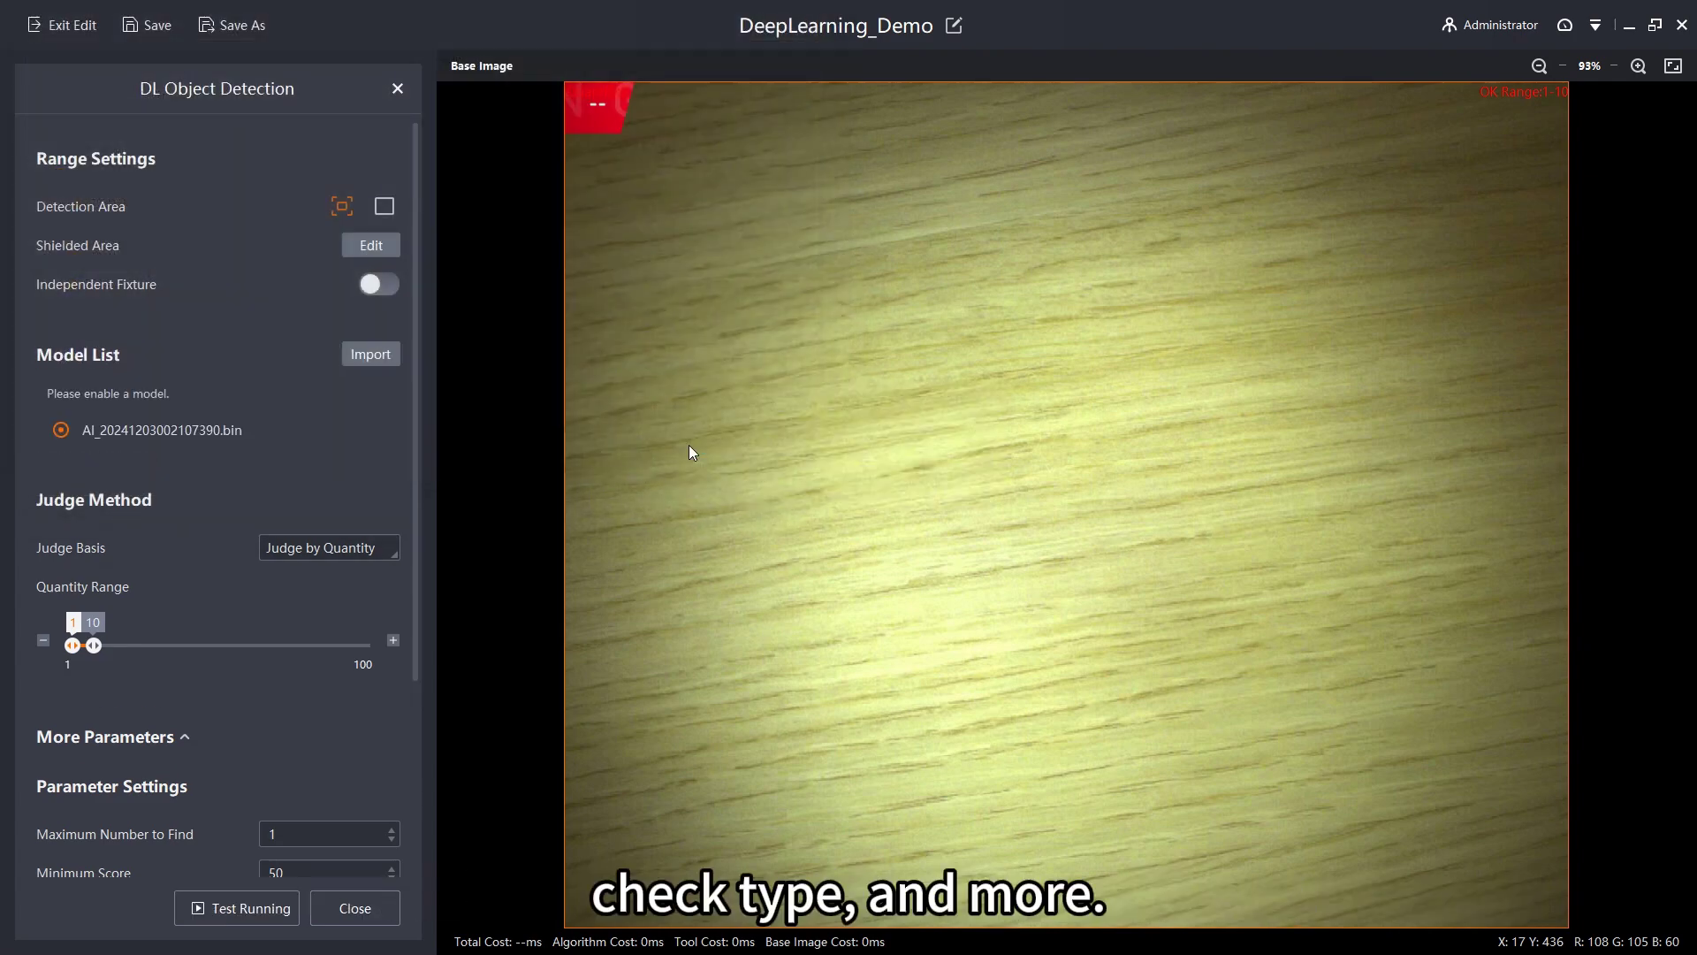
Judge by quantity range 5–20, with maximum number 30 and minimum score 70
left_click(306, 547)
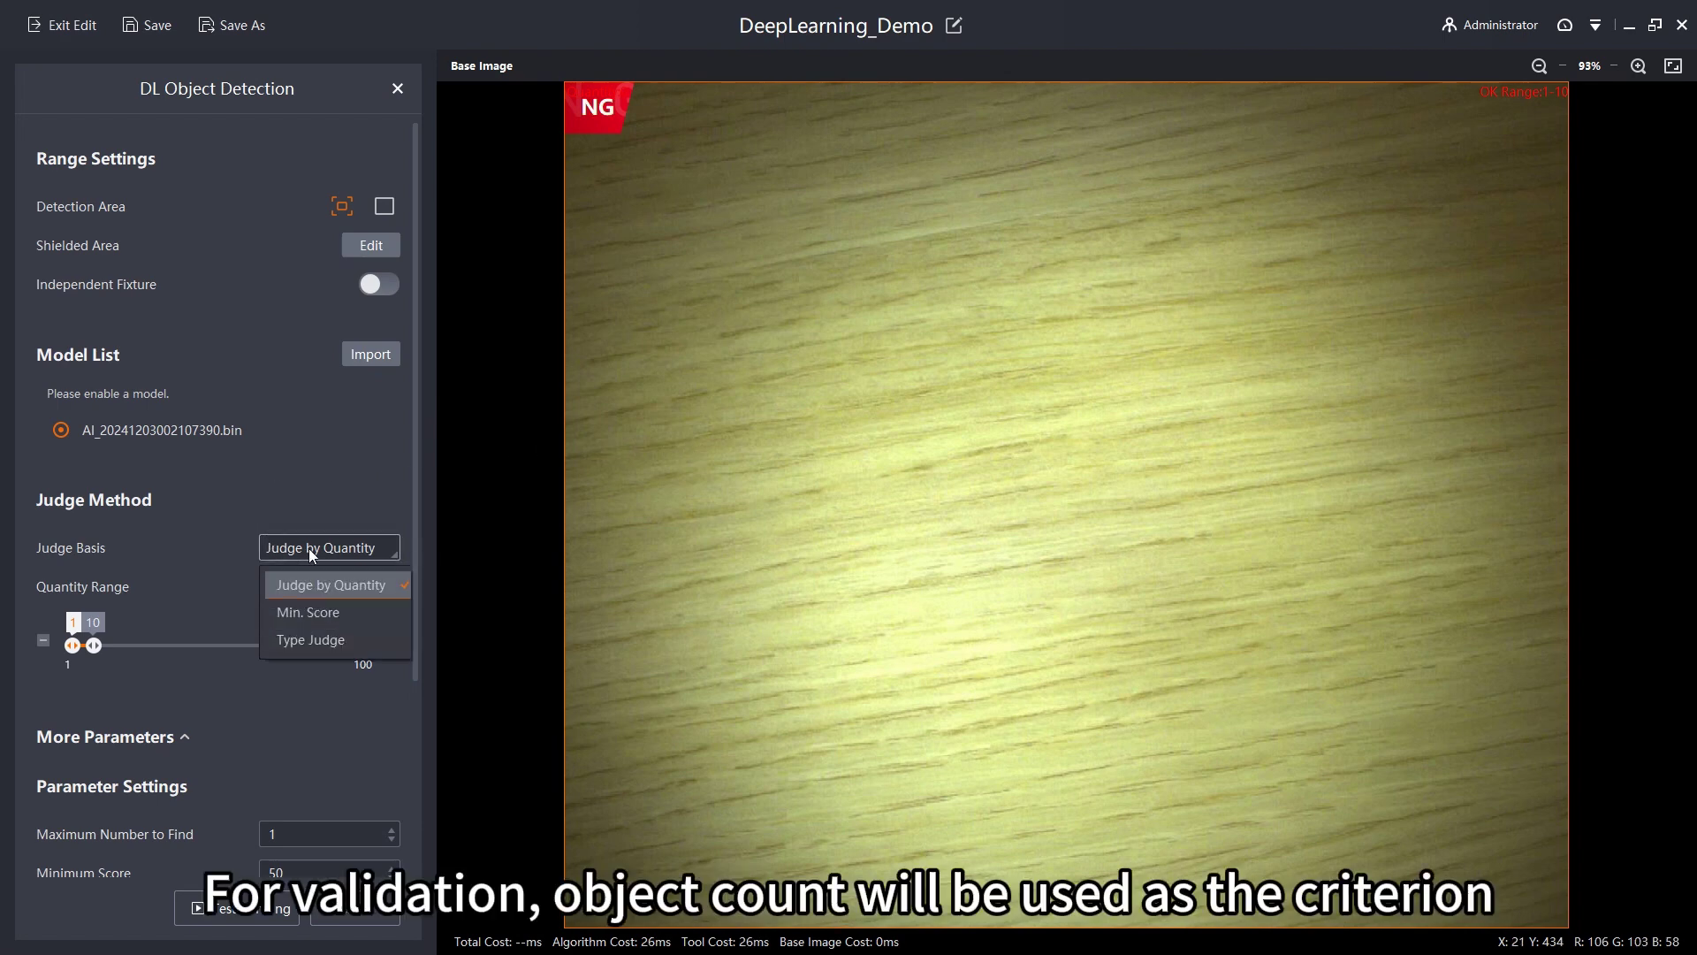
left_click(311, 493)
left_click_drag(121, 640, 81, 656)
scroll(163, 758, "down", 2)
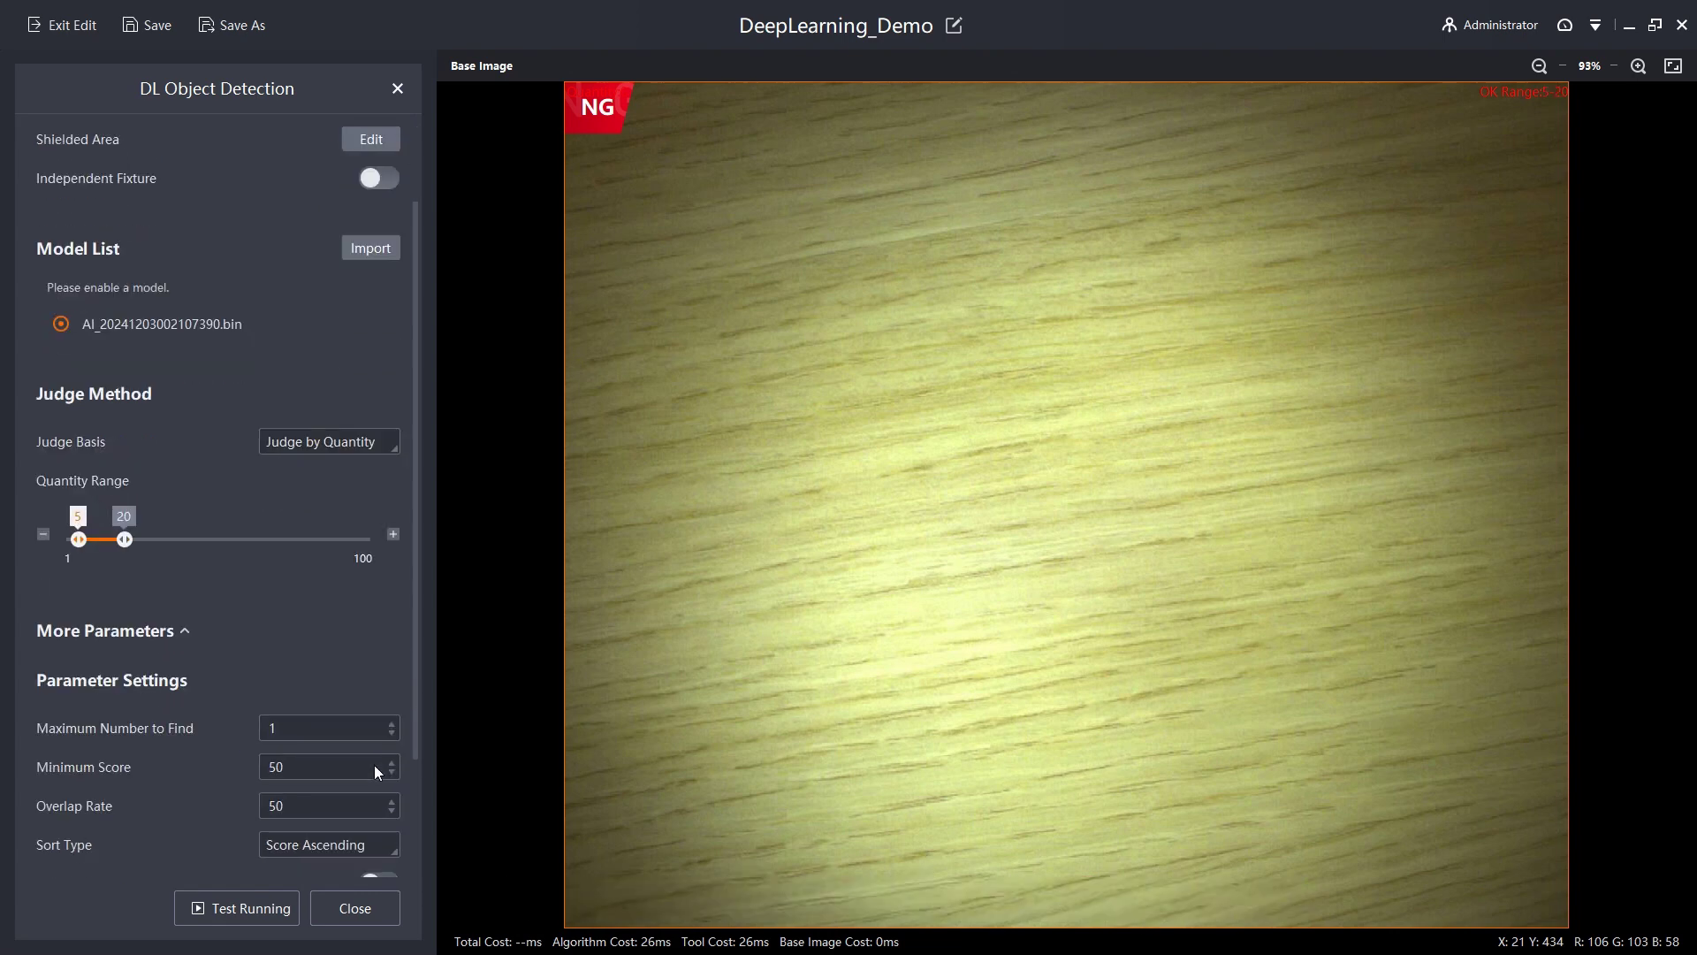
type("30")
key("Tab")
type("70")
key("Tab")
key("Tab")
scroll(231, 826, "down", 3)
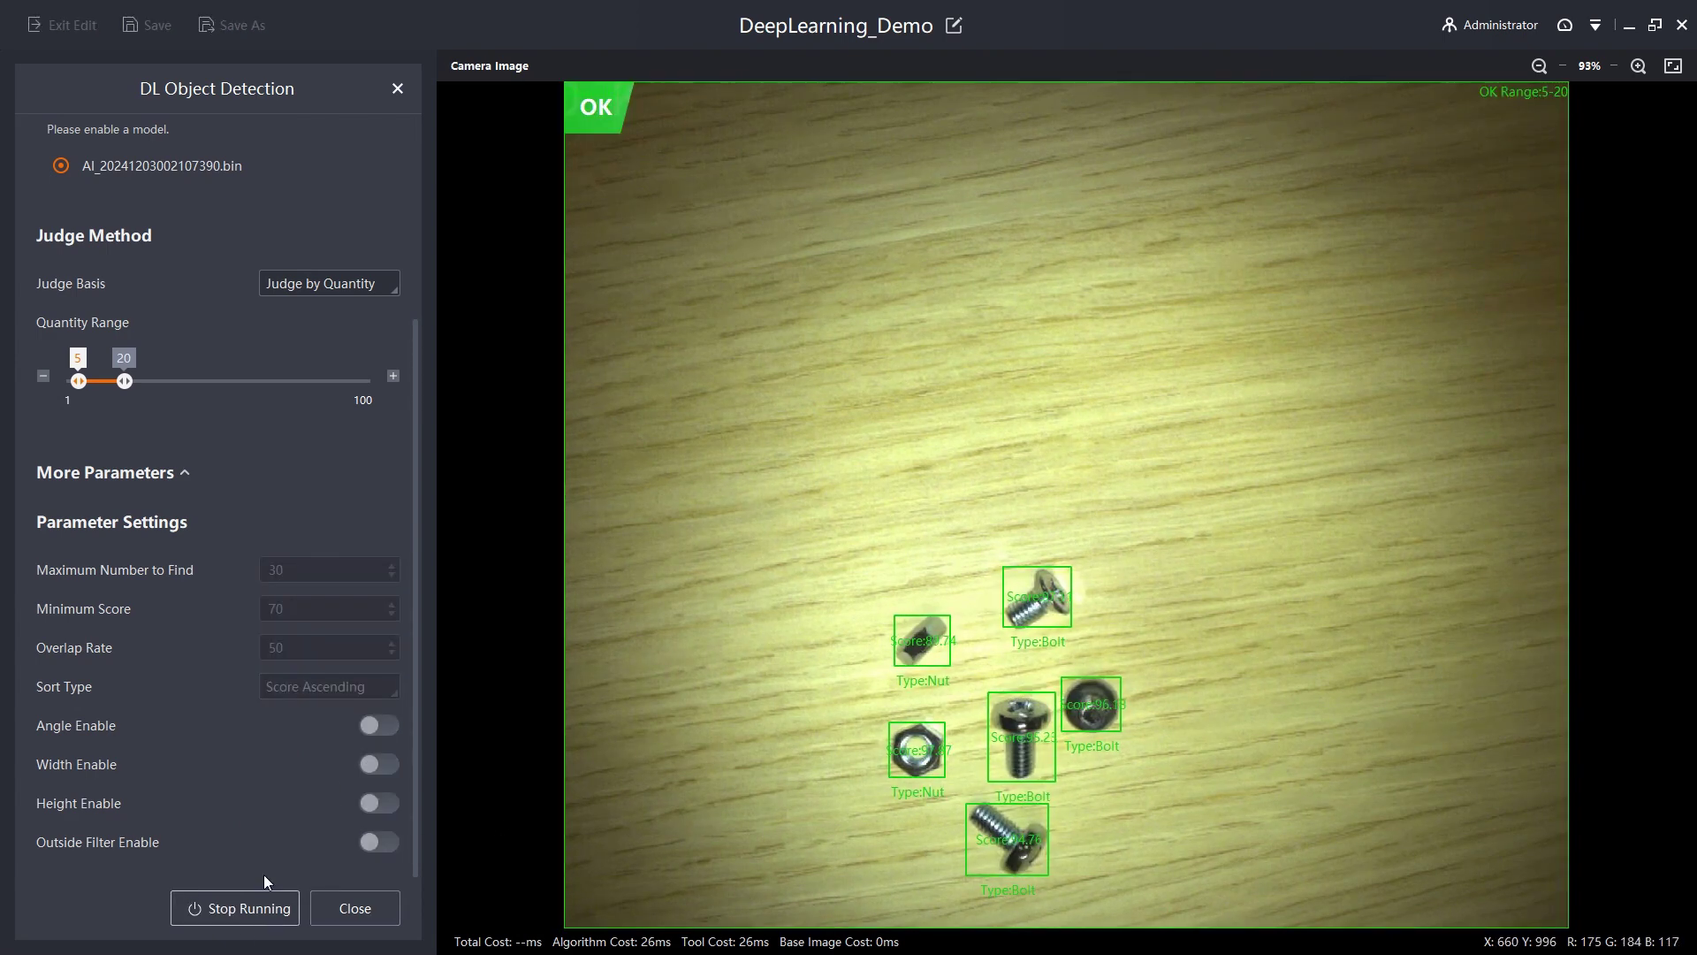
Close the detection tool, disable Save Image in the output step, and save DeepLearning_Demo
left_click(347, 905)
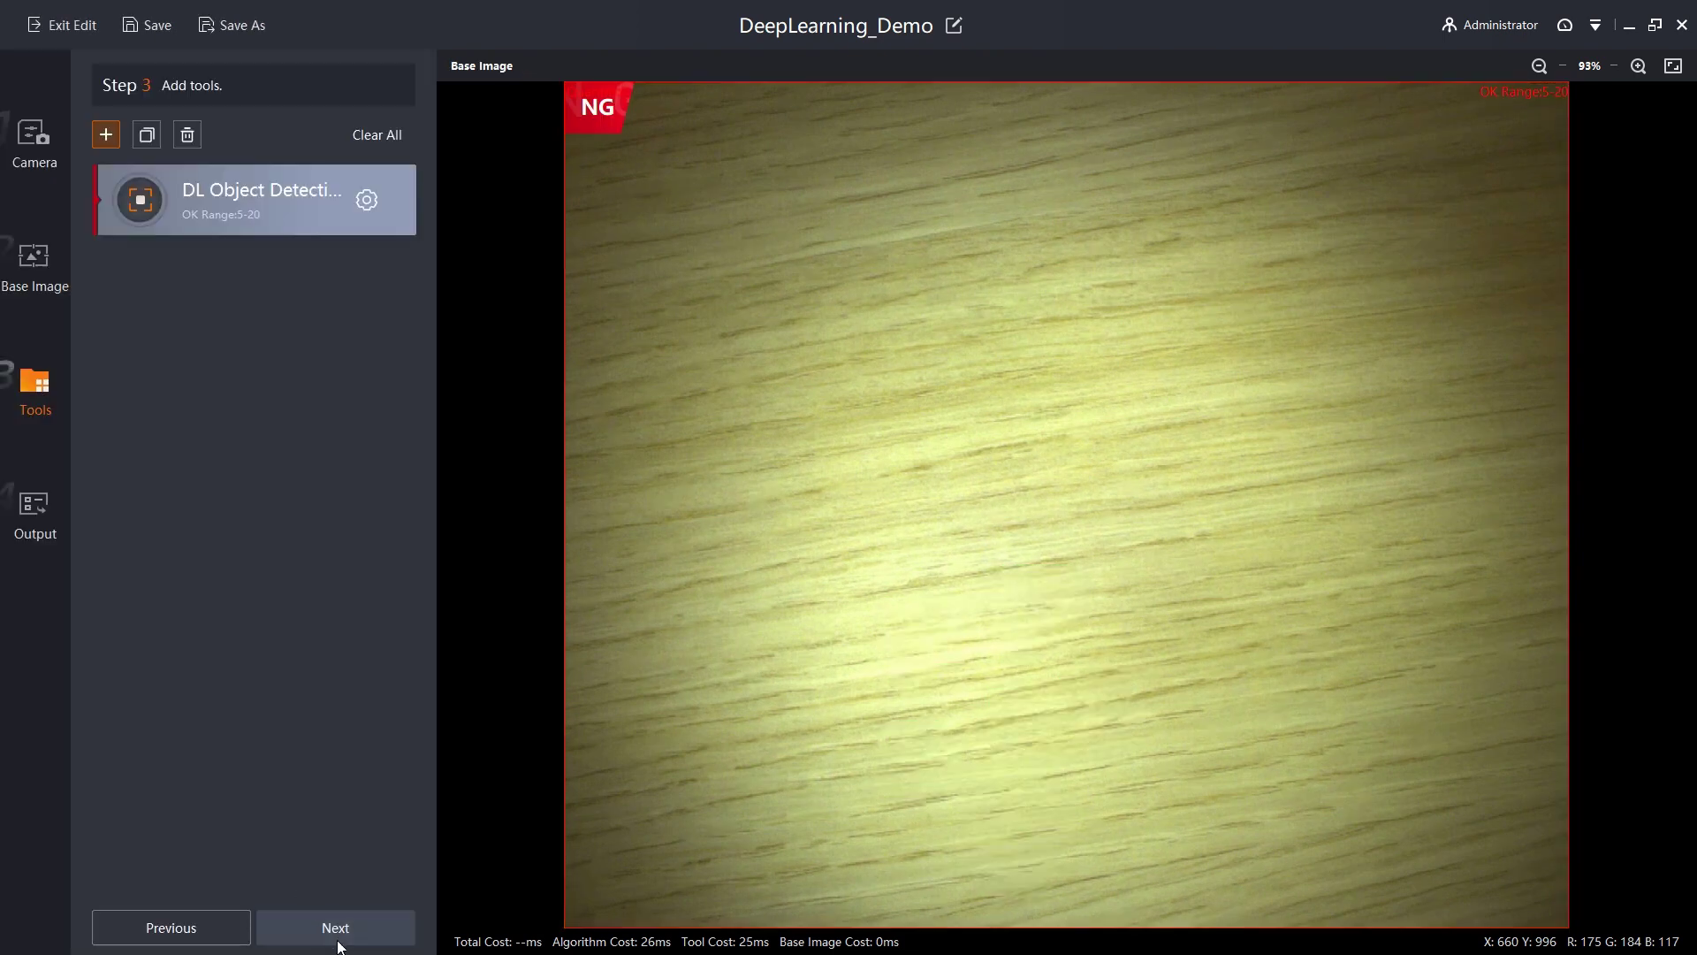
left_click(342, 939)
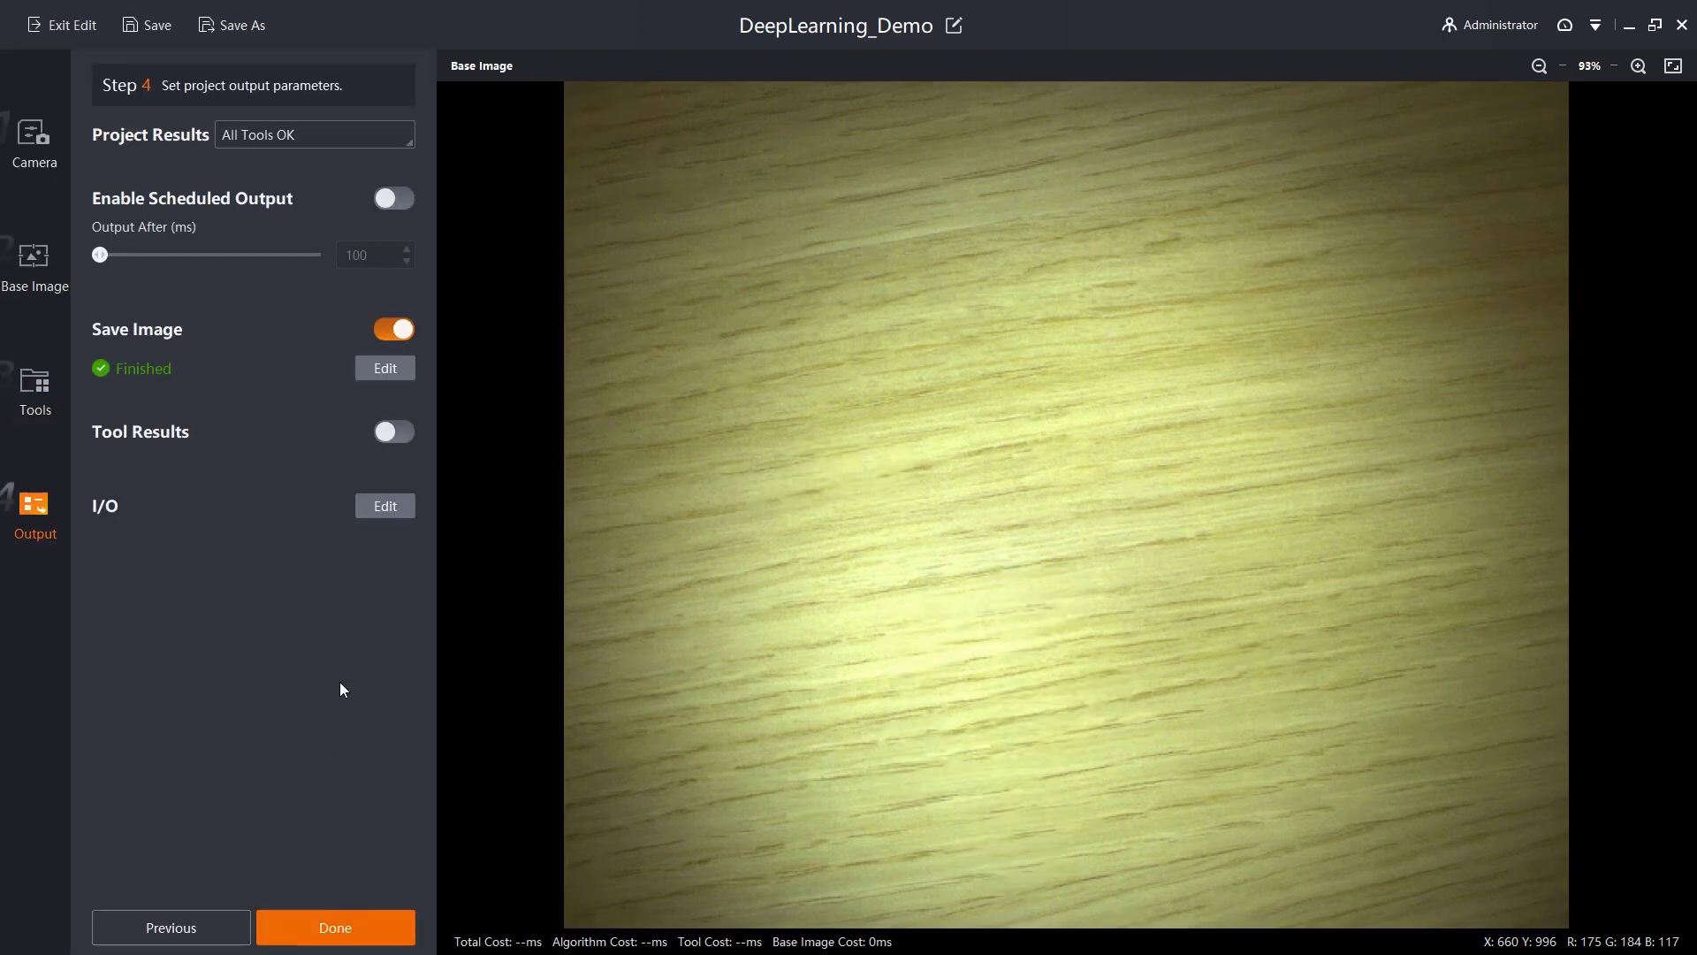
left_click(387, 326)
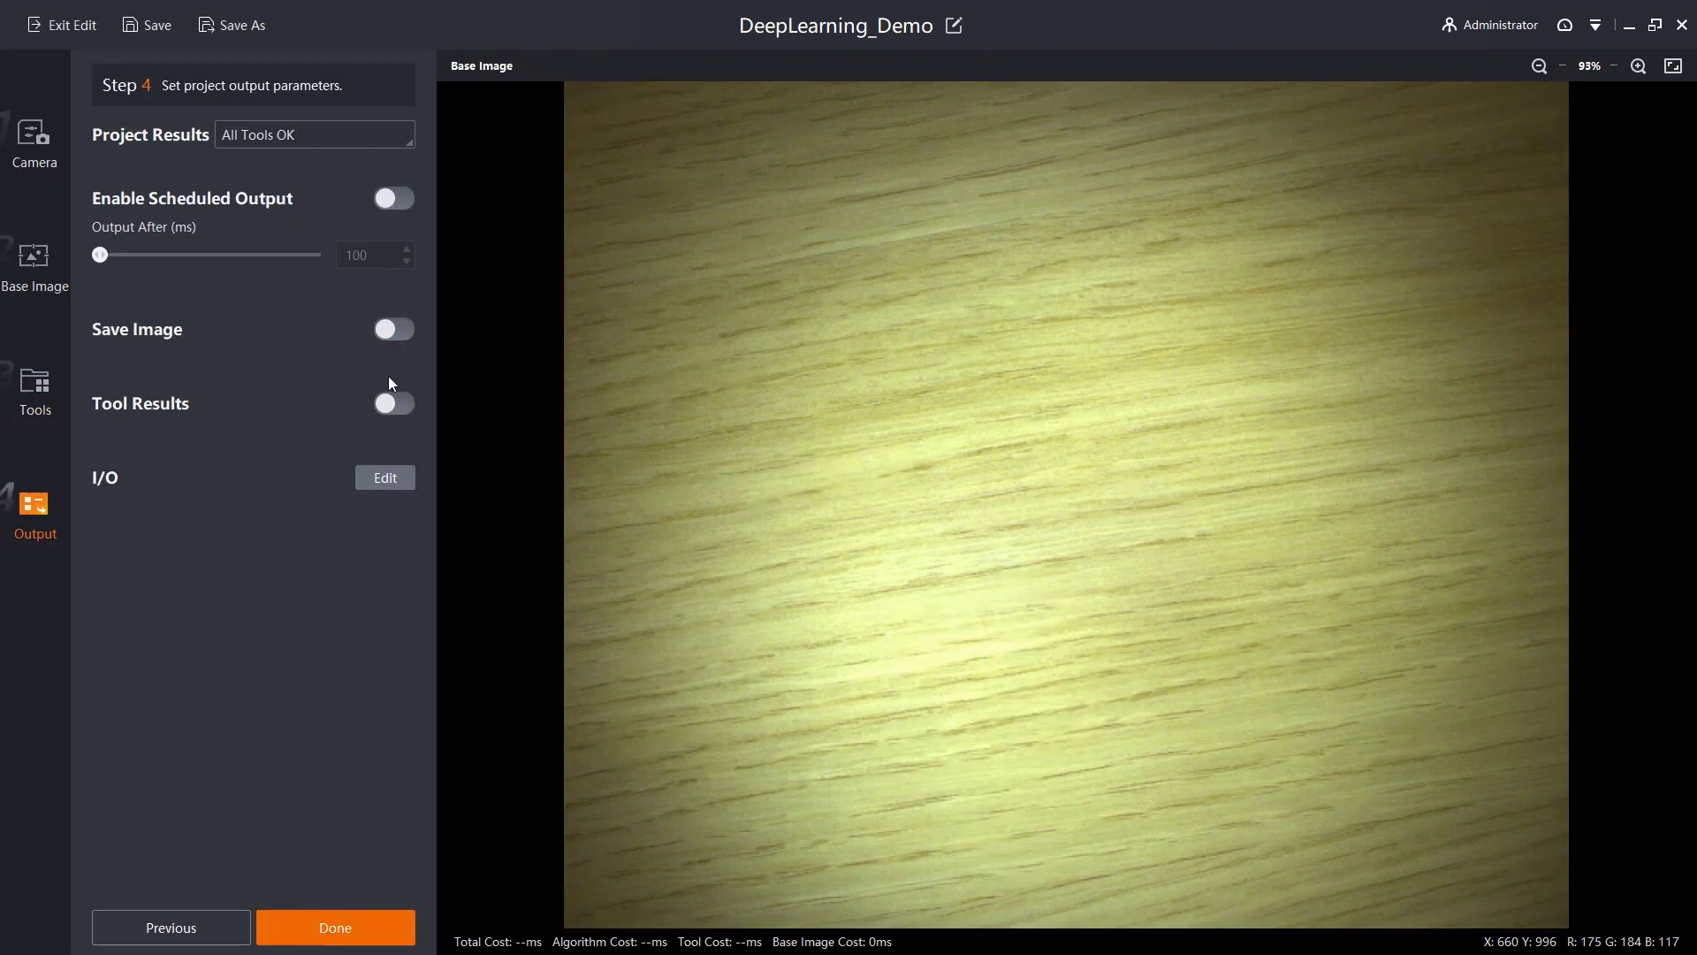
left_click(350, 929)
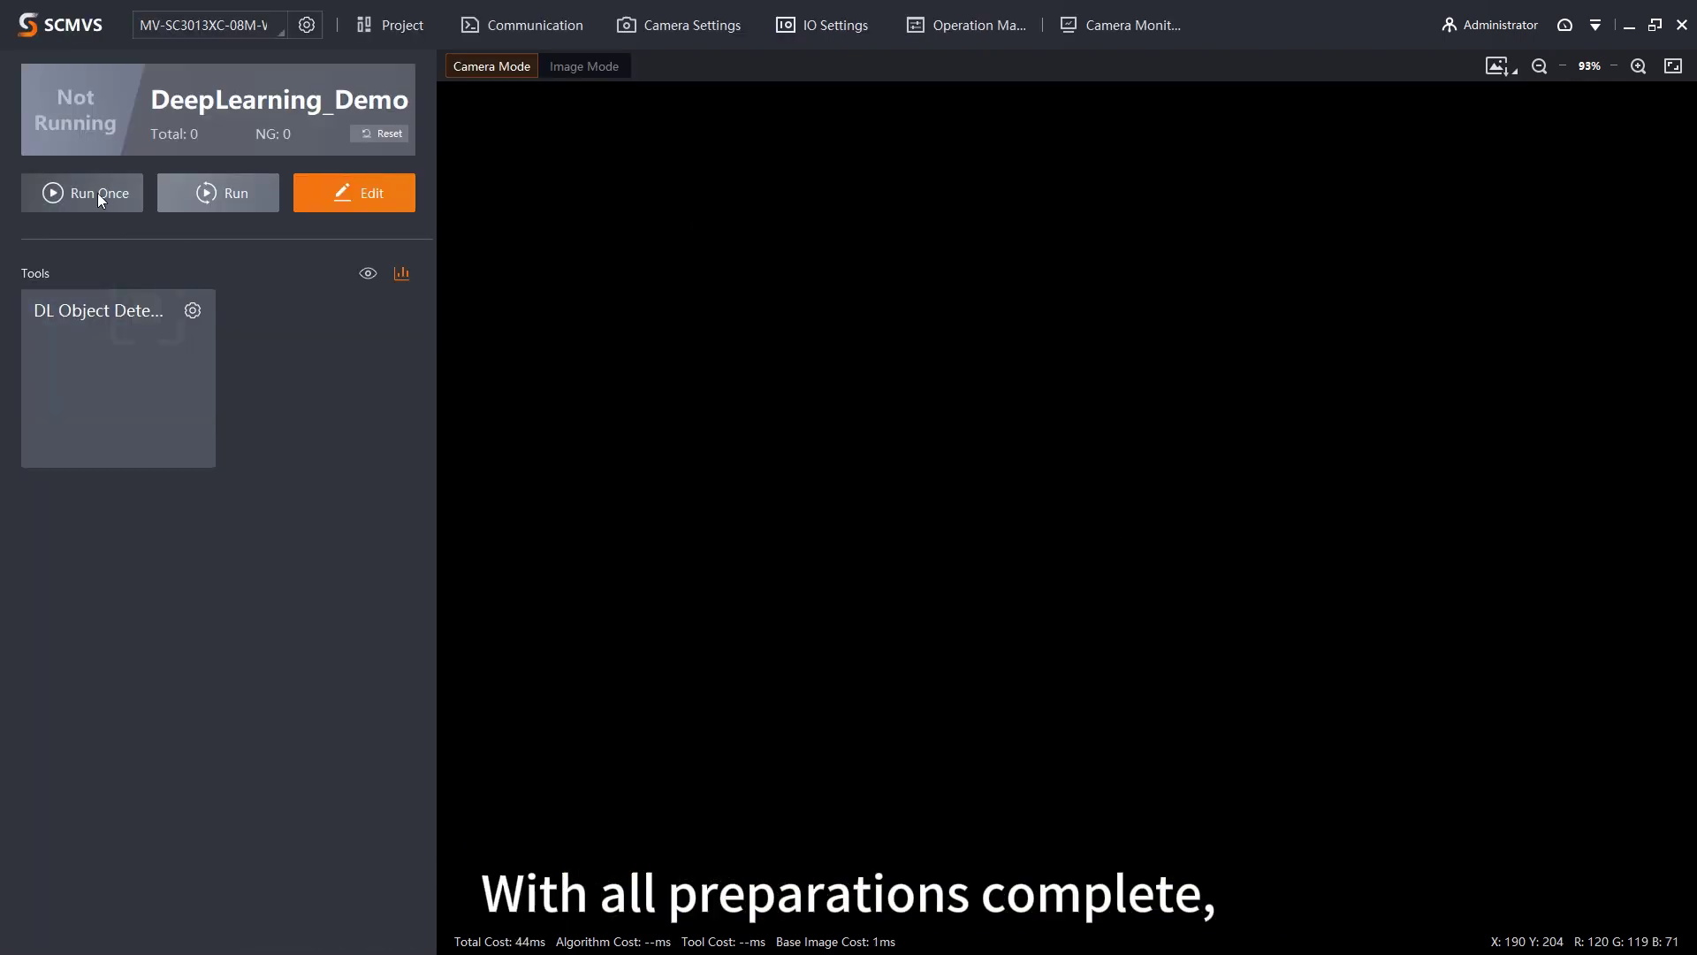
Run detection once, confirm the Result Display settings, then run continuous bolt and nut detection
left_click(95, 194)
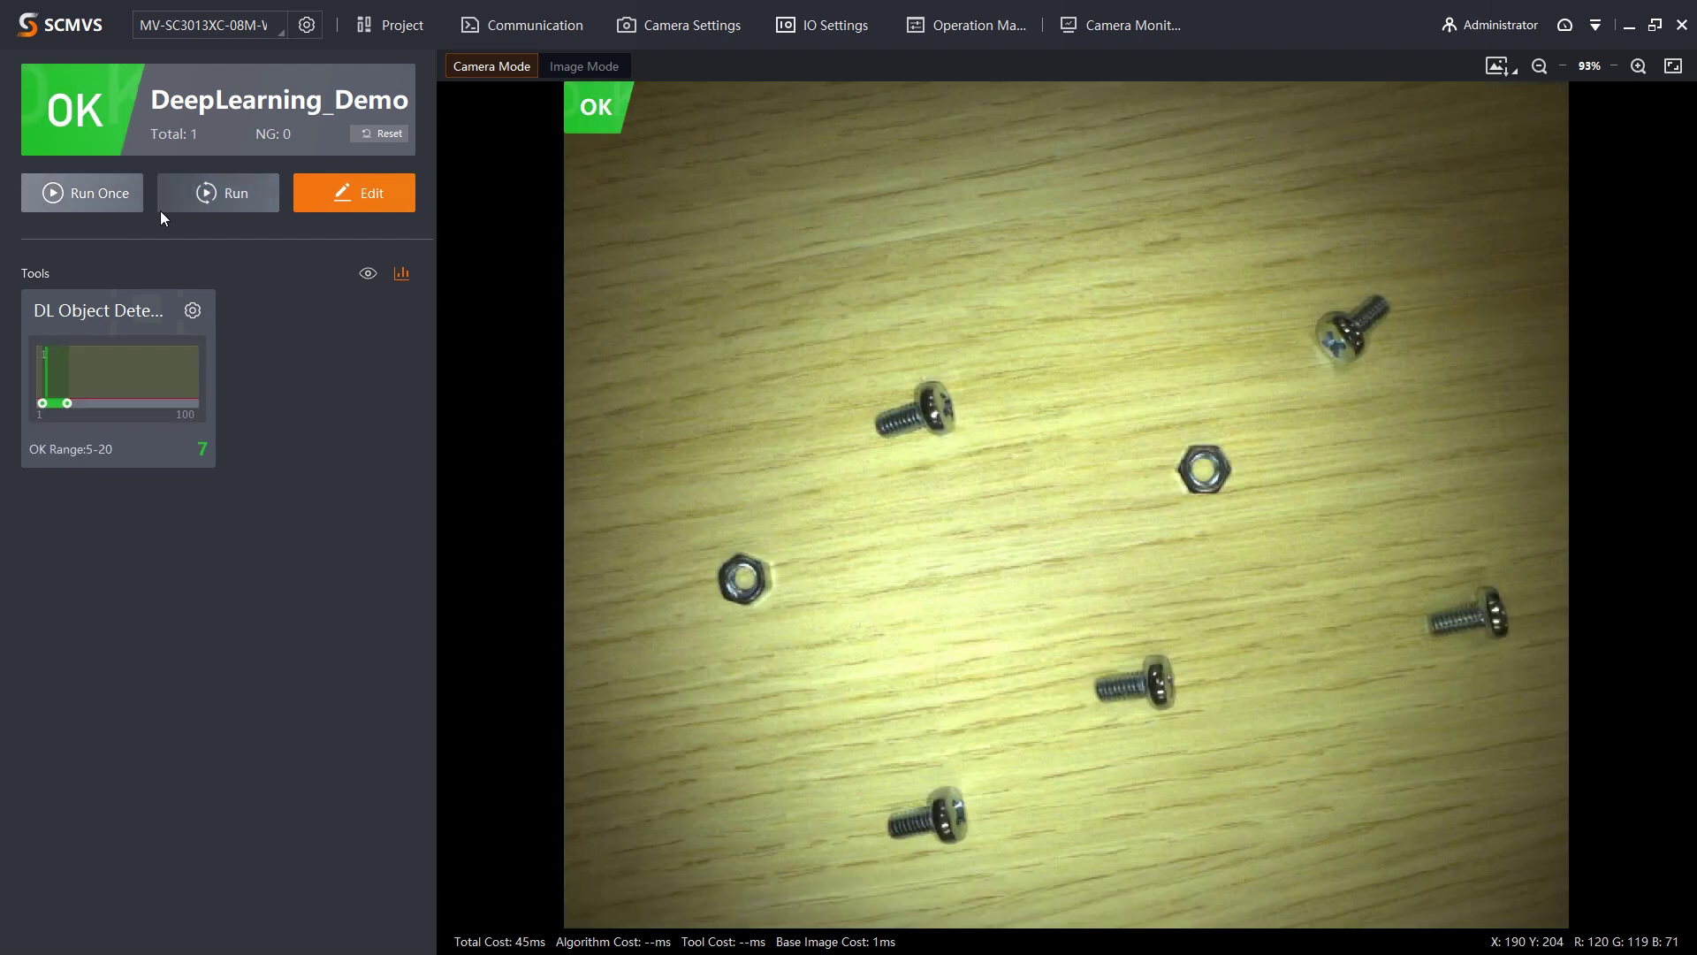
left_click(367, 274)
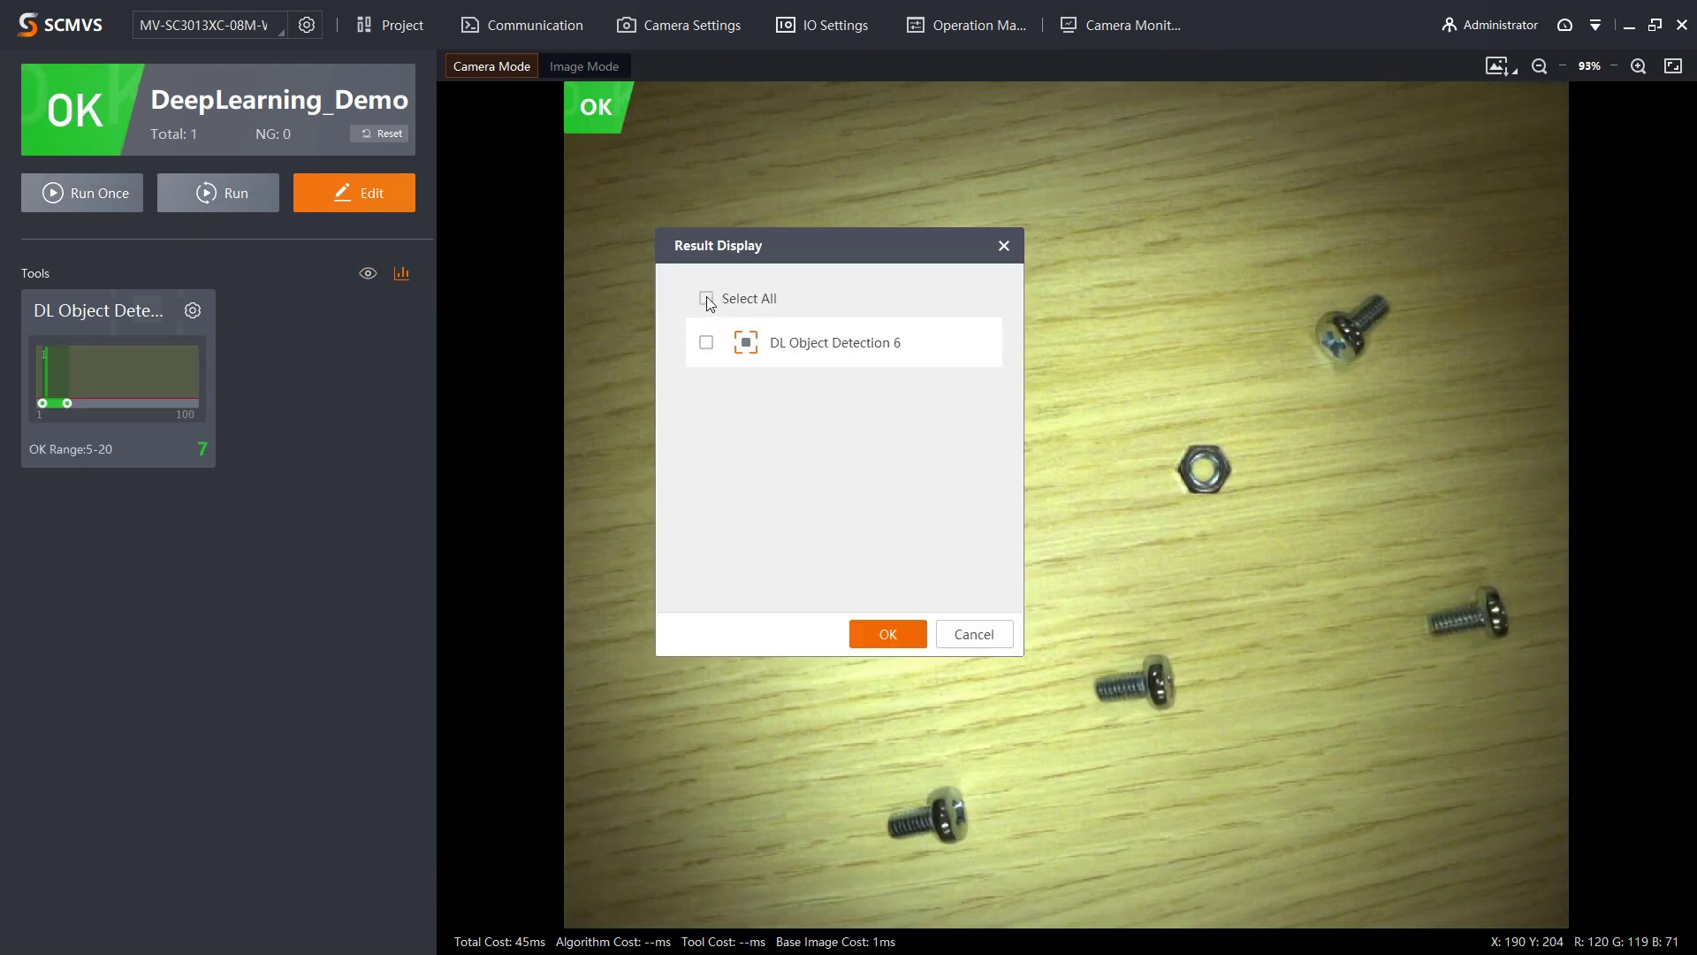
left_click(905, 634)
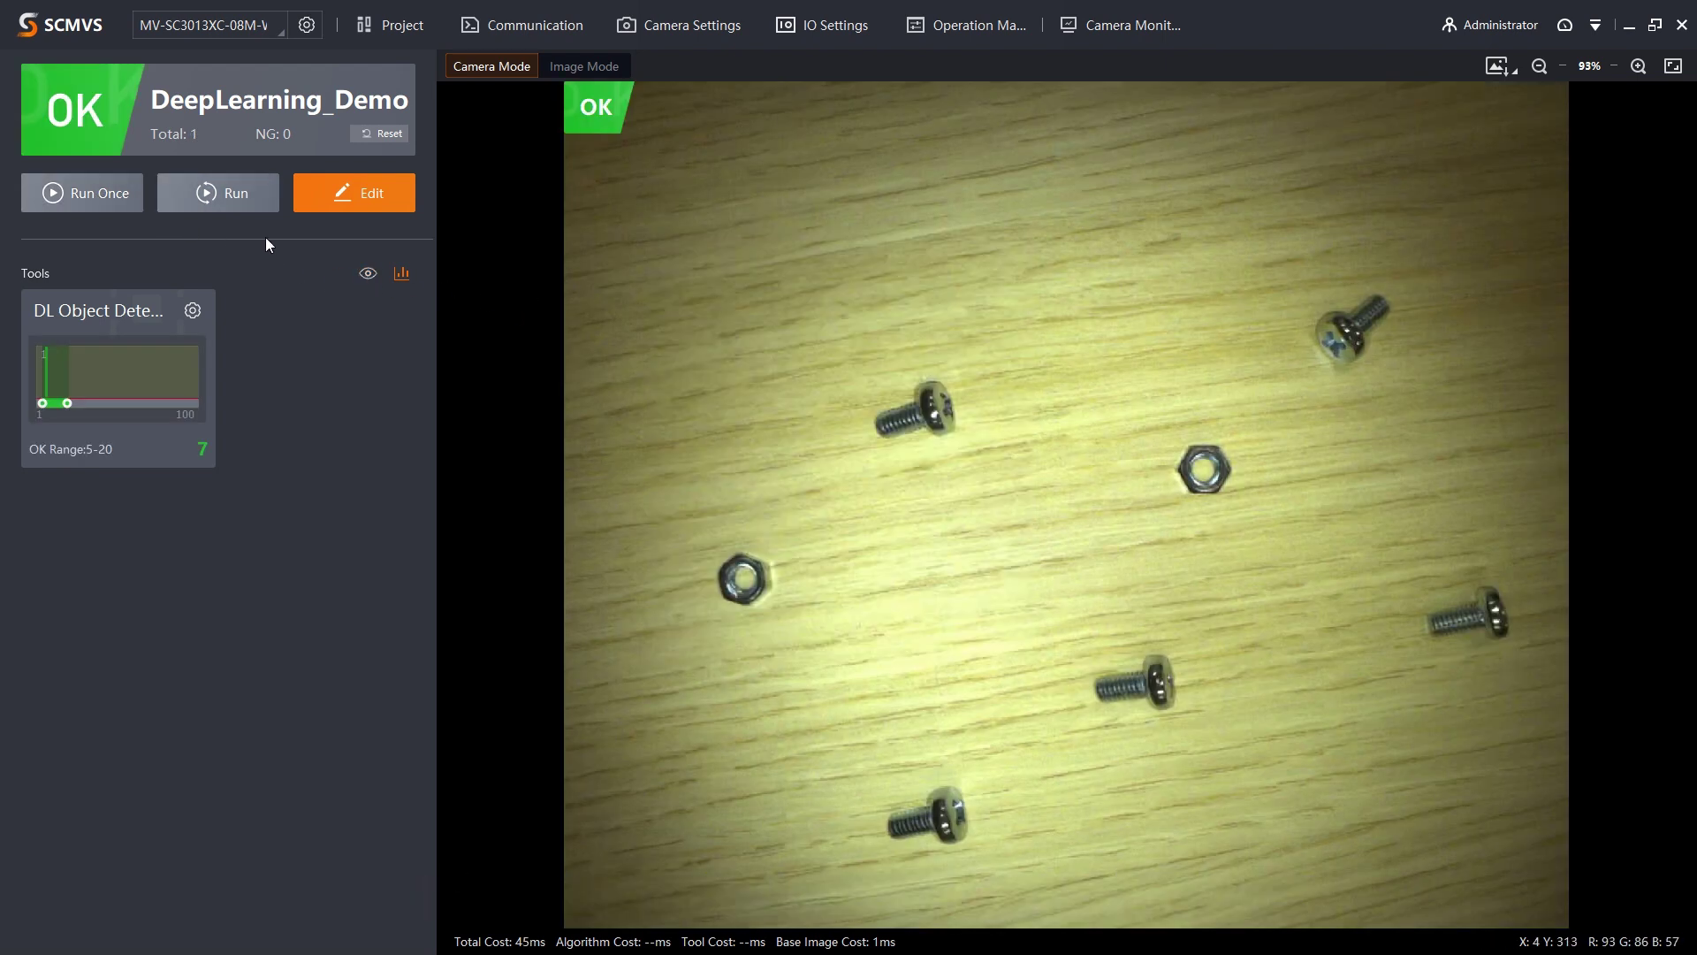
left_click(254, 203)
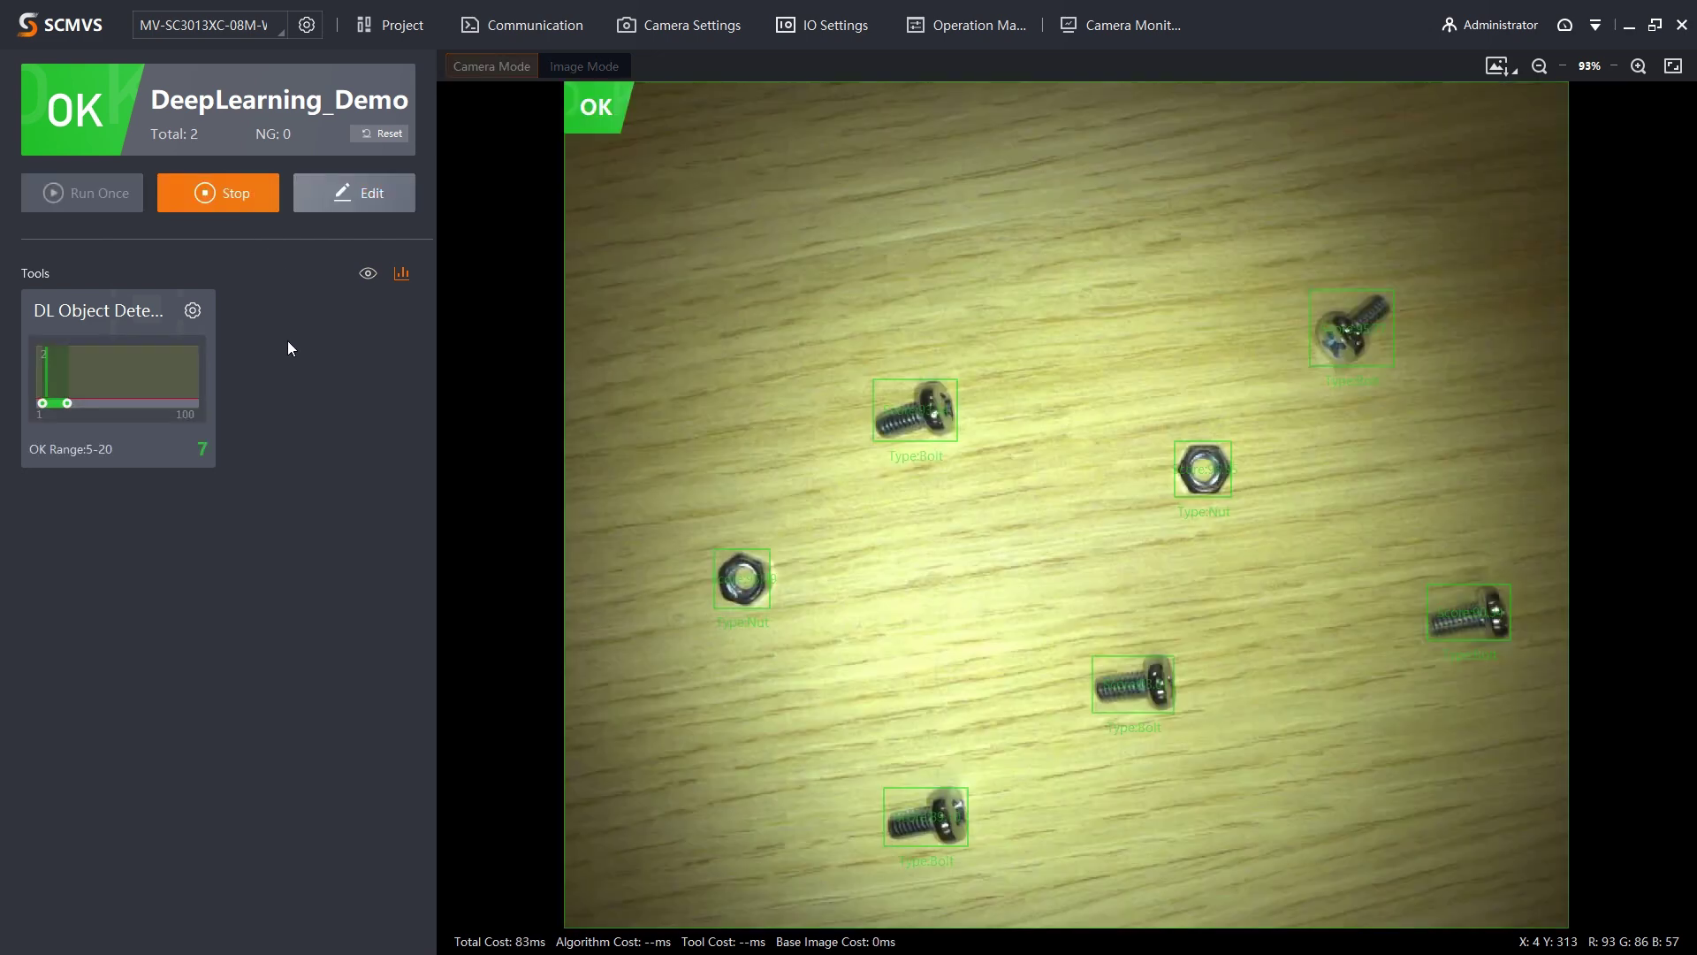